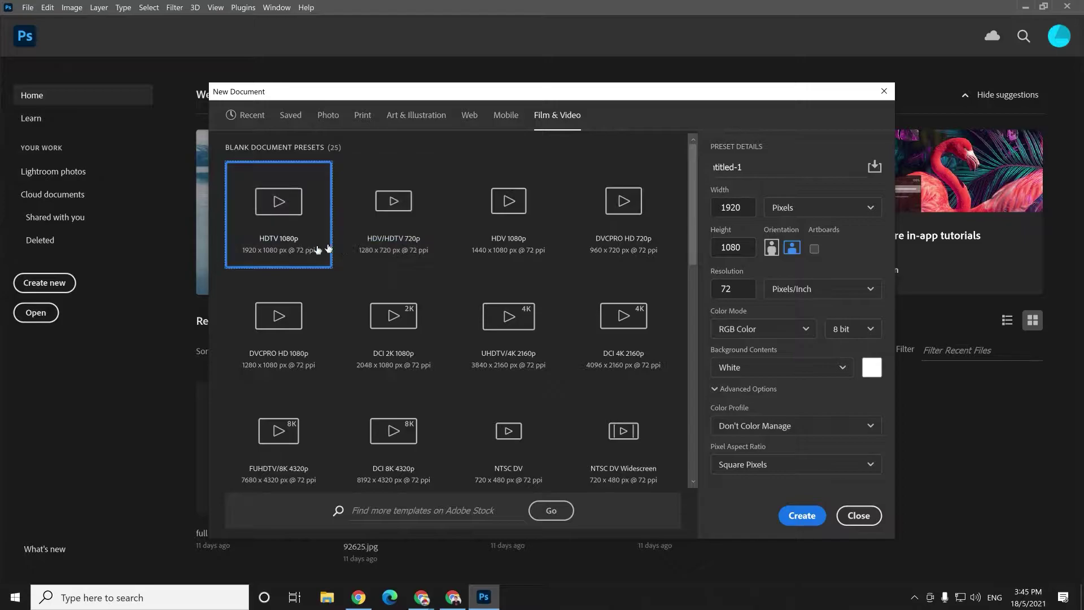
Set the new document's width and height to 720 pixels each.
left_click(745, 207)
type("720")
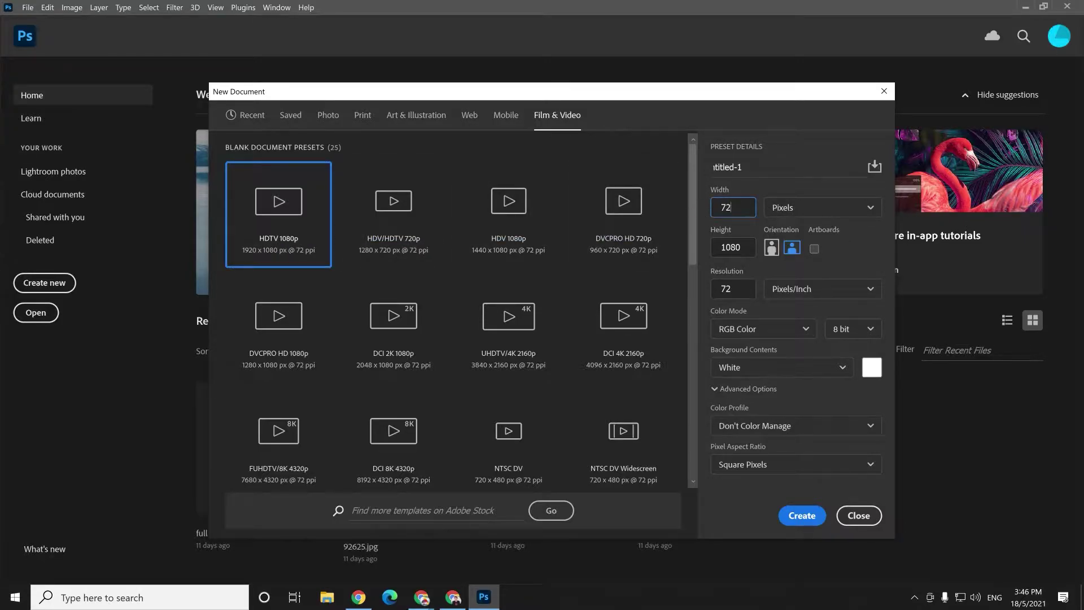
left_click(714, 248)
type("720")
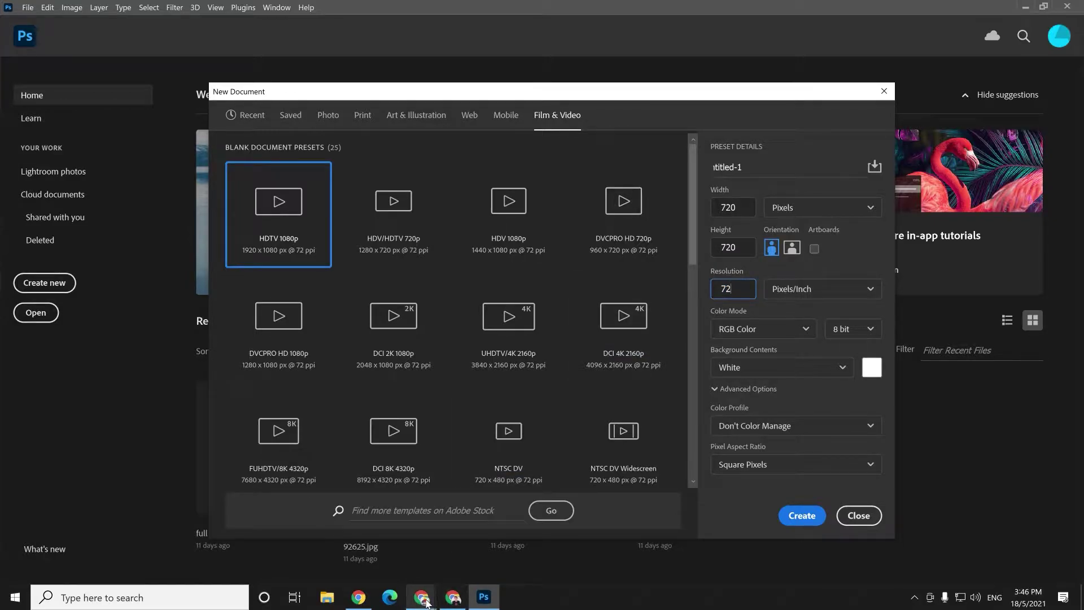
Switch to the Motion Design Updated presentation and check the document specifications on slide 17.
left_click(455, 600)
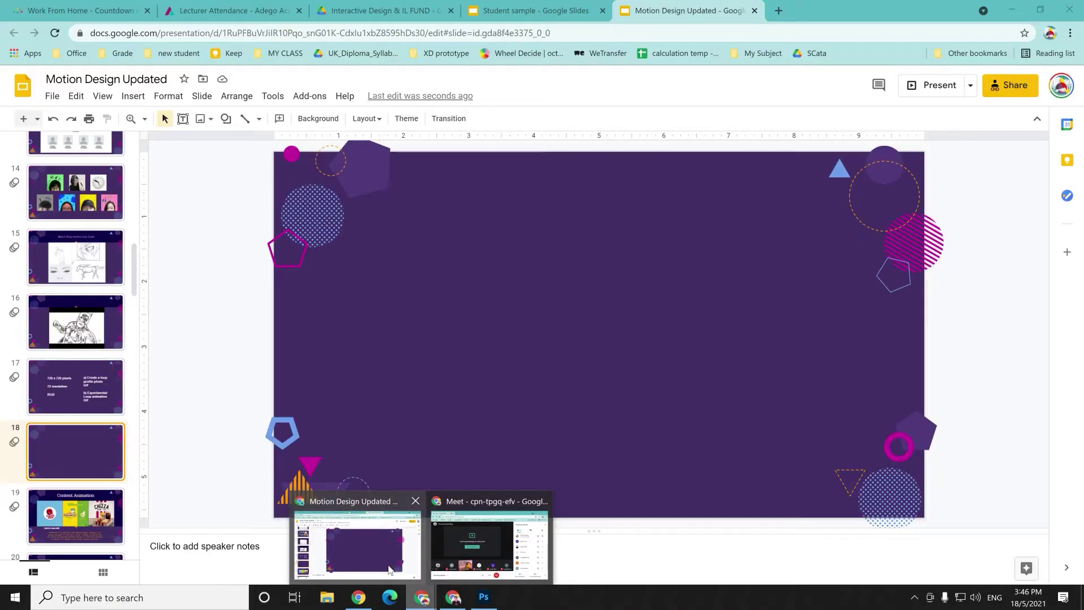
left_click(375, 557)
left_click(37, 388)
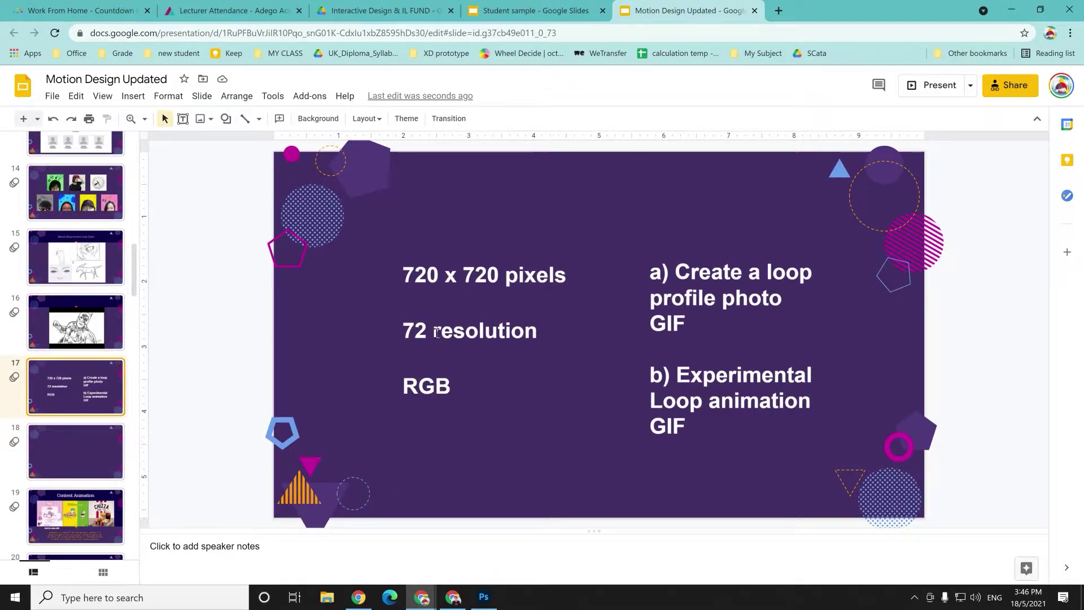
left_click(1011, 10)
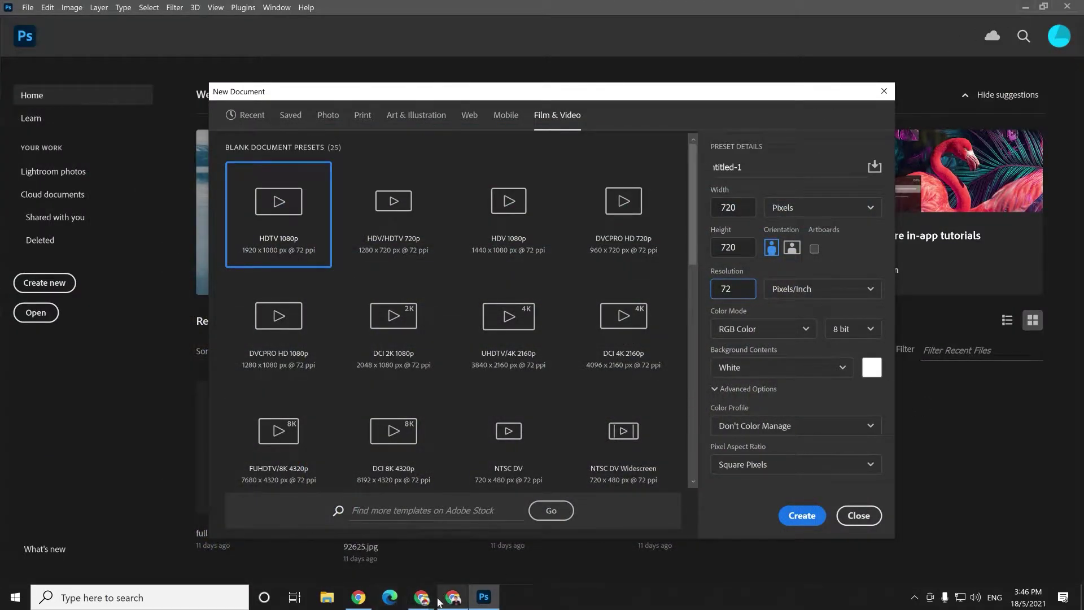
Paste the copied screenshot of the New Document settings onto empty slide 18 of the Motion Design Updated presentation.
left_click(351, 542)
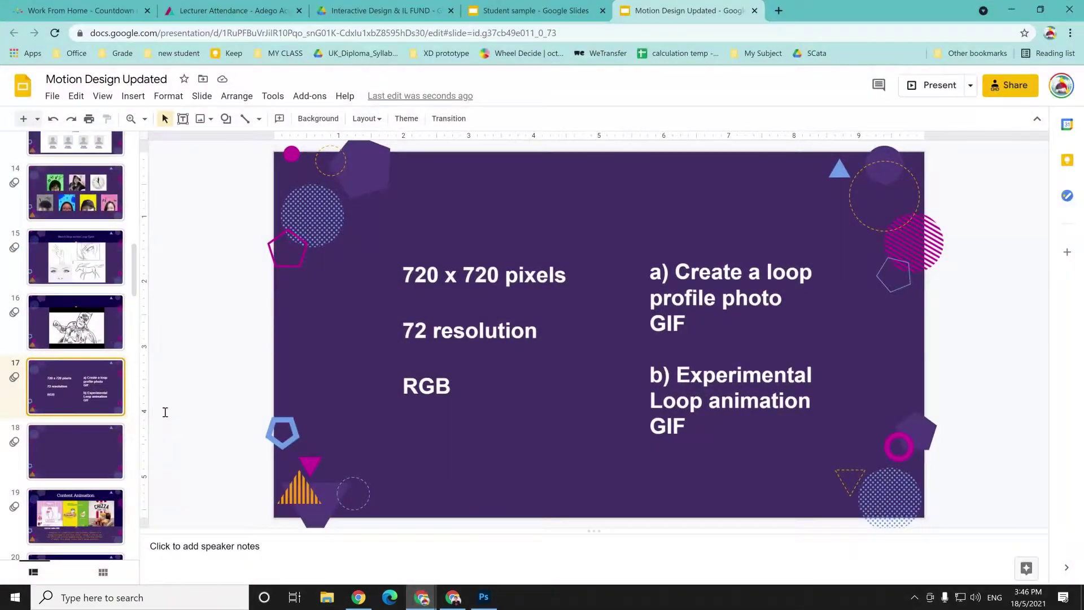
left_click(71, 456)
key("ctrl+v")
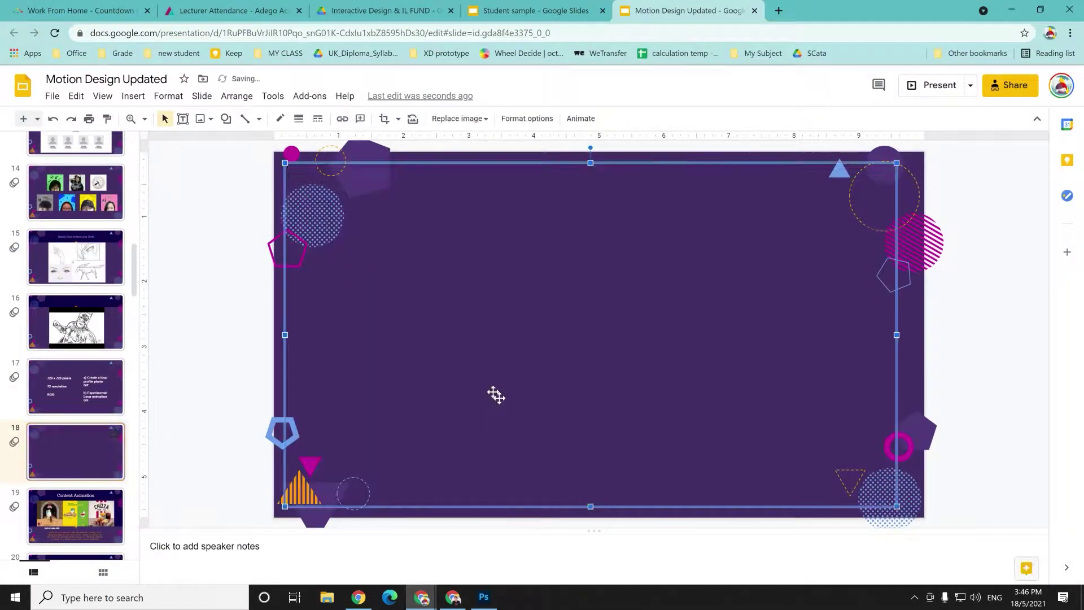
left_click(955, 335)
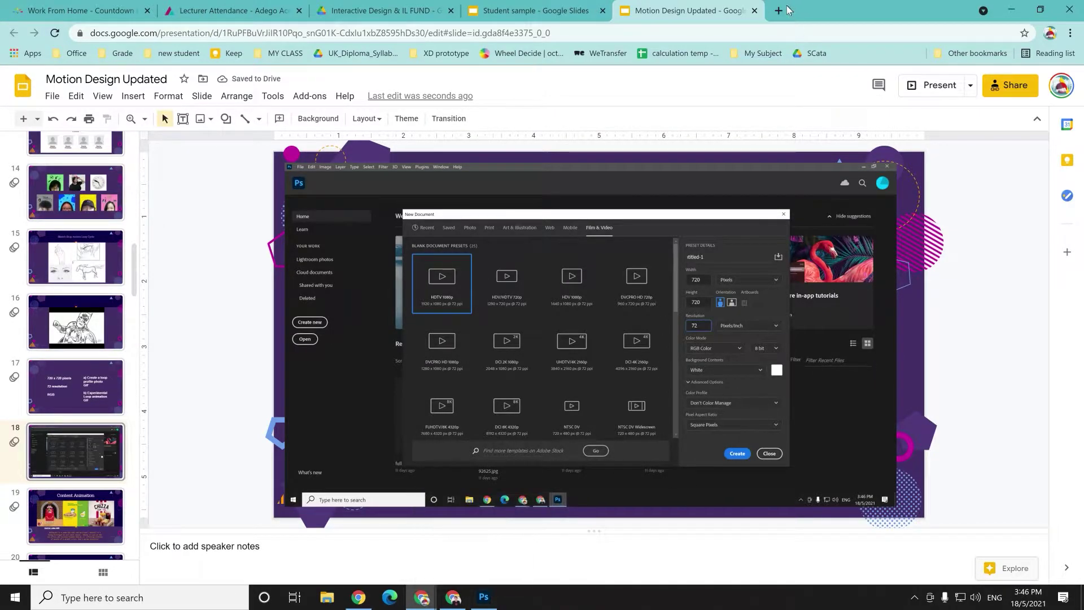
Open year_1_sems_3_guideline_interactive_updated2019JAN.pdf from the Interactive Design & IL FUND Drive folder and review the assignment list on page 2.
key("ctrl+t")
left_click(179, 54)
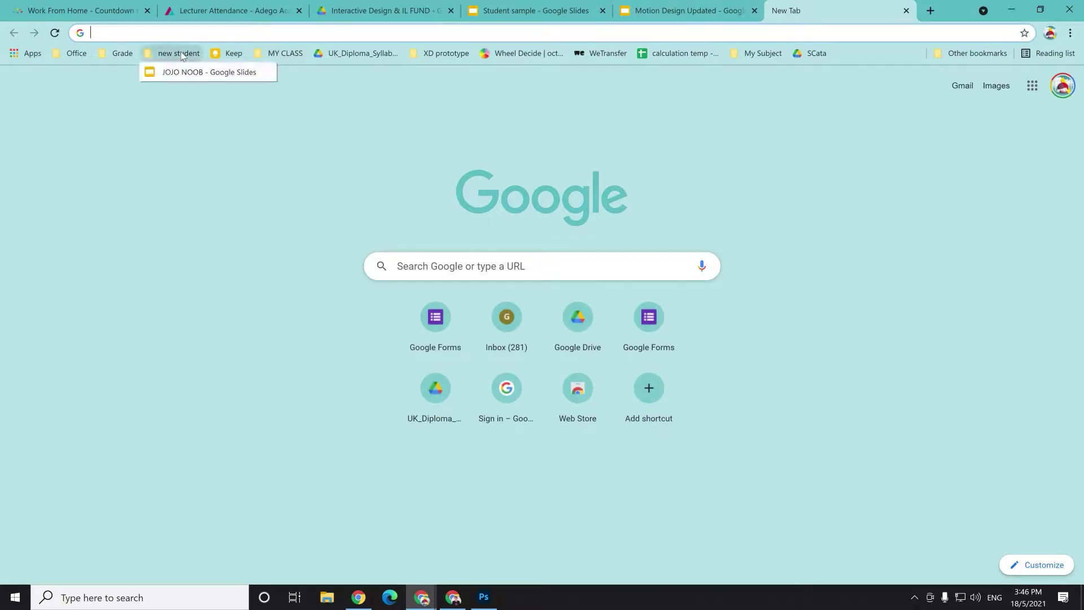
left_click(347, 16)
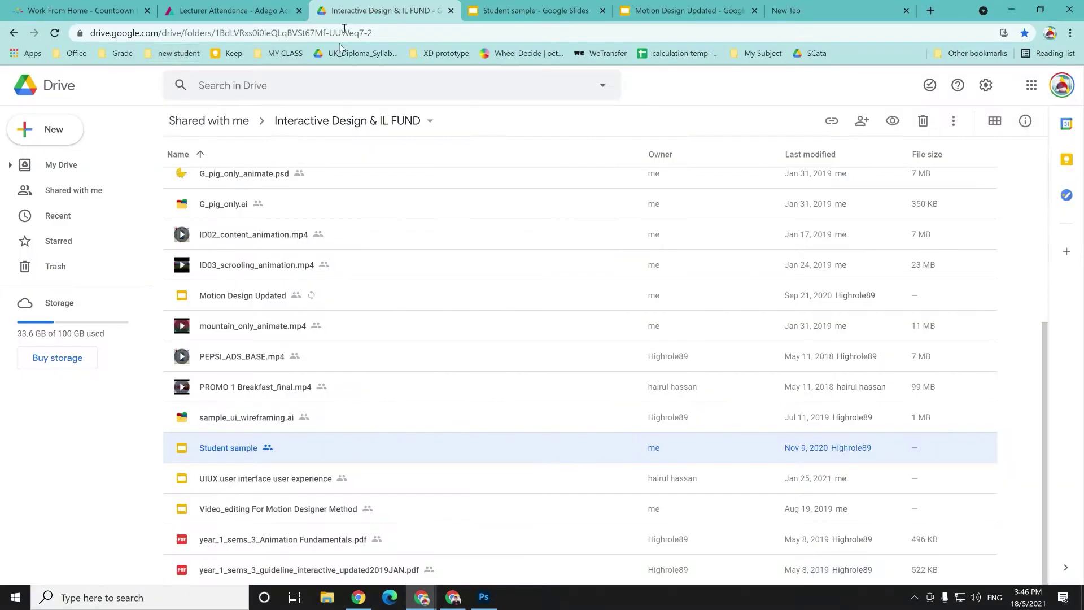
left_click(247, 564)
left_click(251, 538)
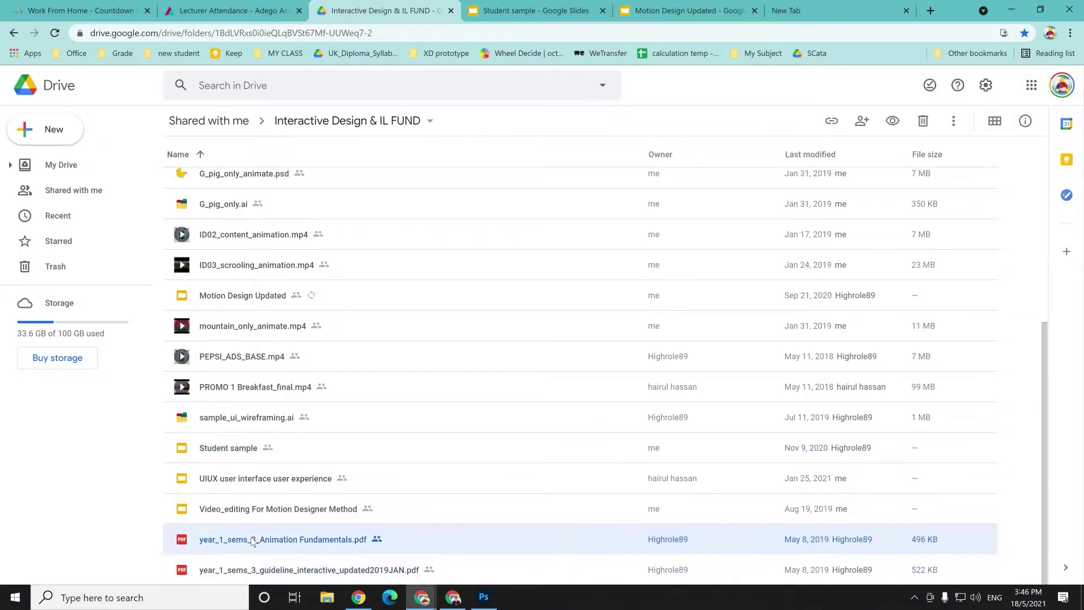
double_click(252, 570)
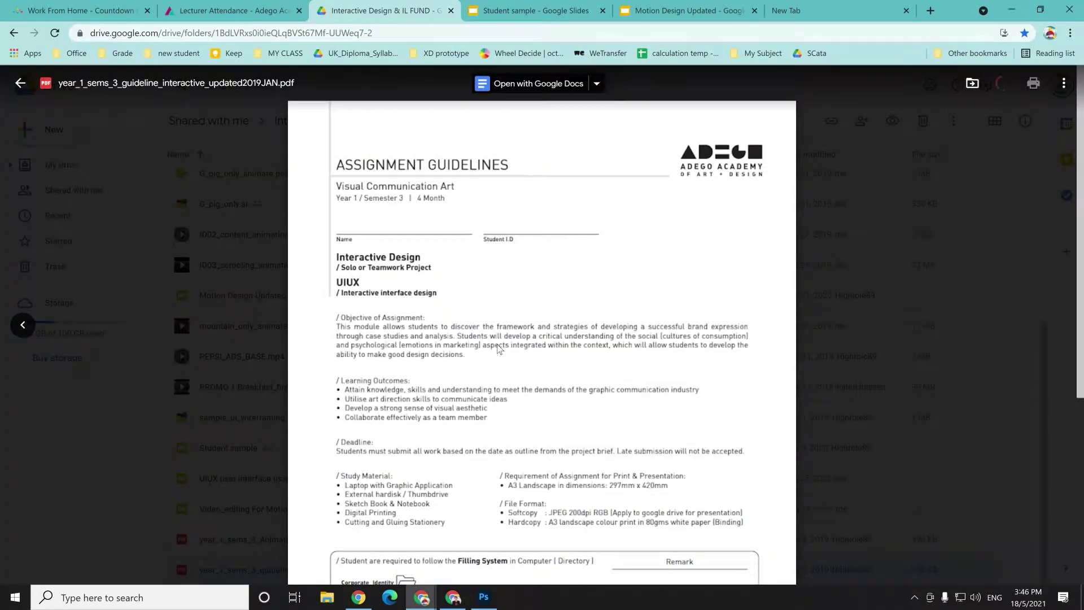
scroll(498, 345, "down", 15)
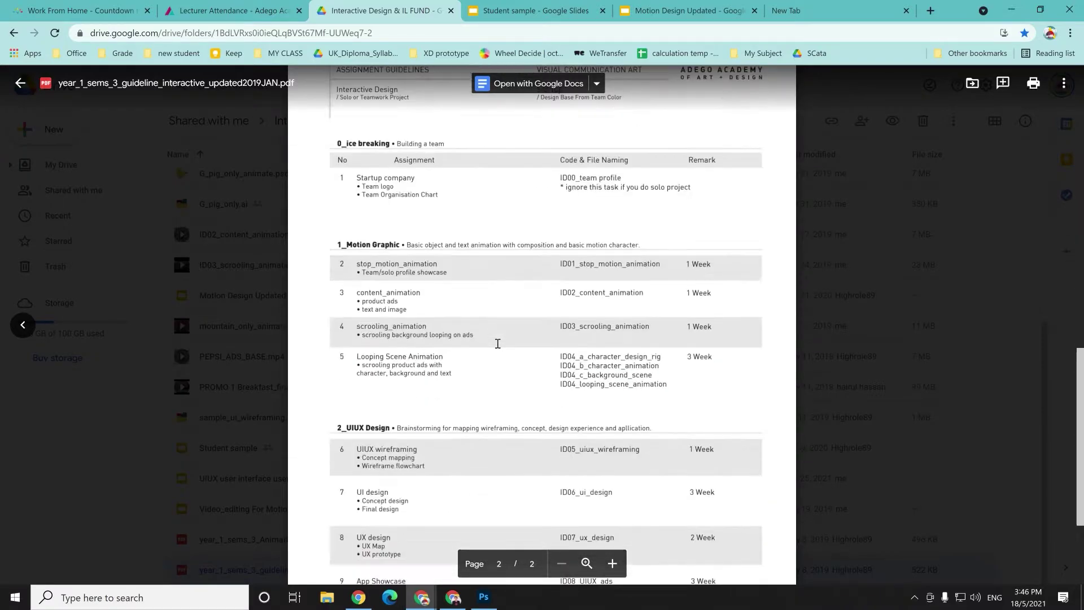
scroll(498, 343, "down", 2)
scroll(498, 343, "up", 3)
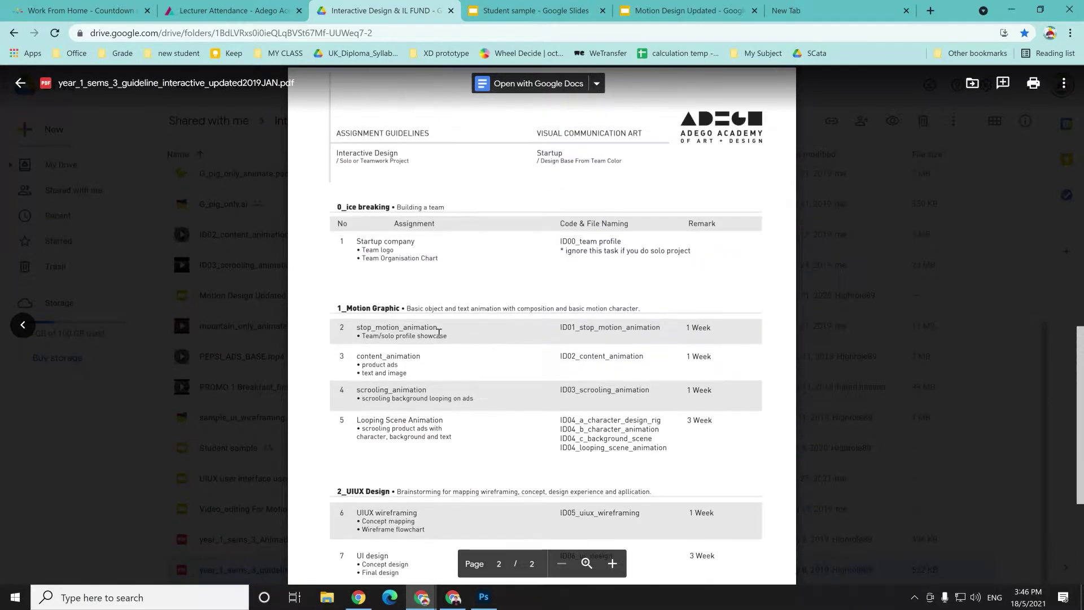
left_click(916, 295)
Copy the sharing link of year_1_sems_3_guideline_interactive_updated2019JAN.pdf in Drive.
right_click(275, 576)
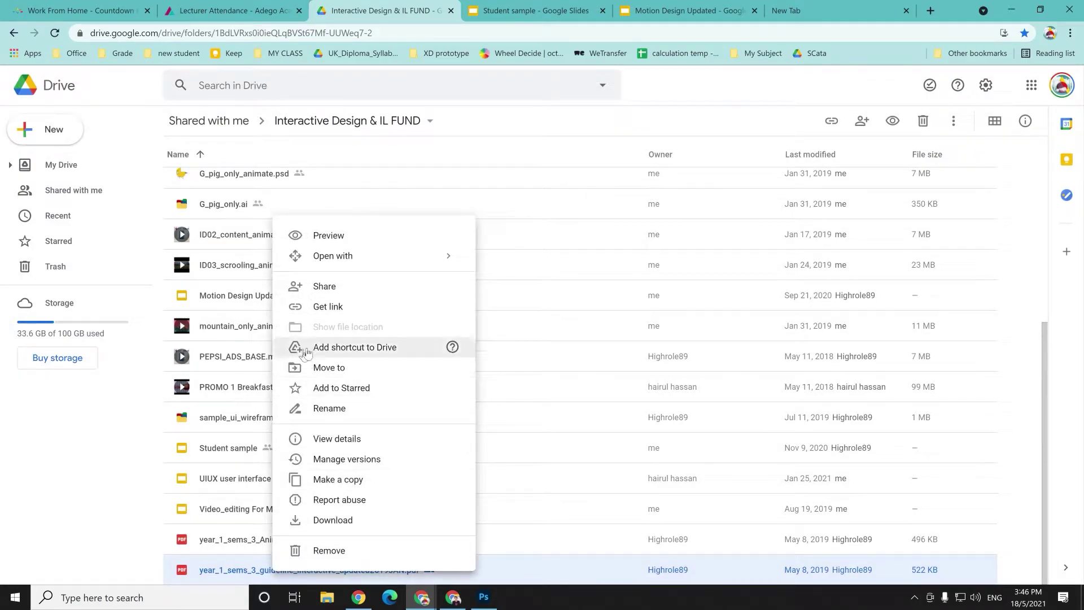
left_click(326, 291)
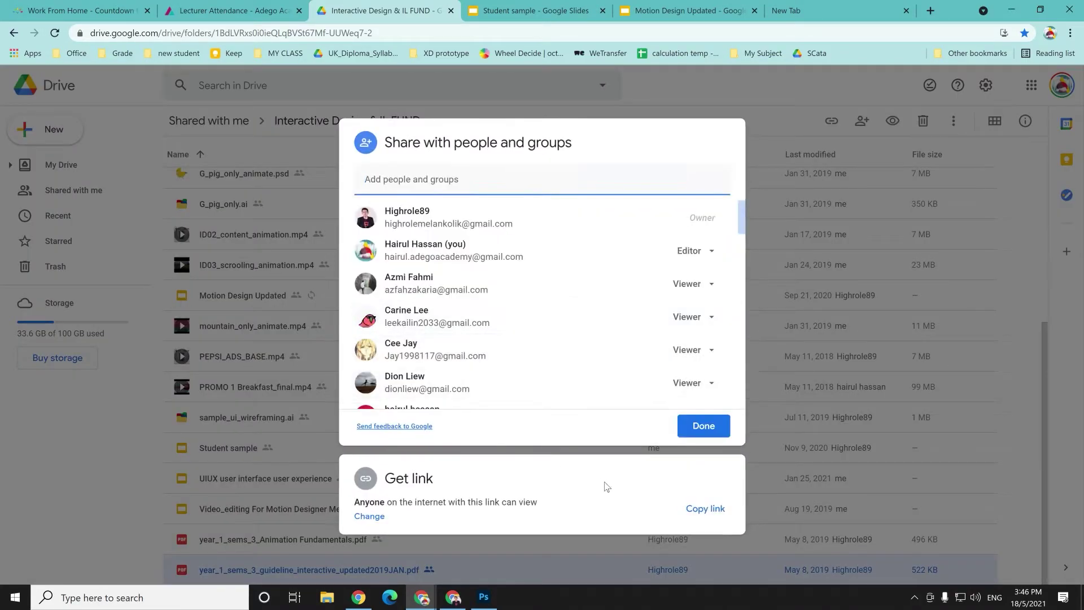
left_click(701, 509)
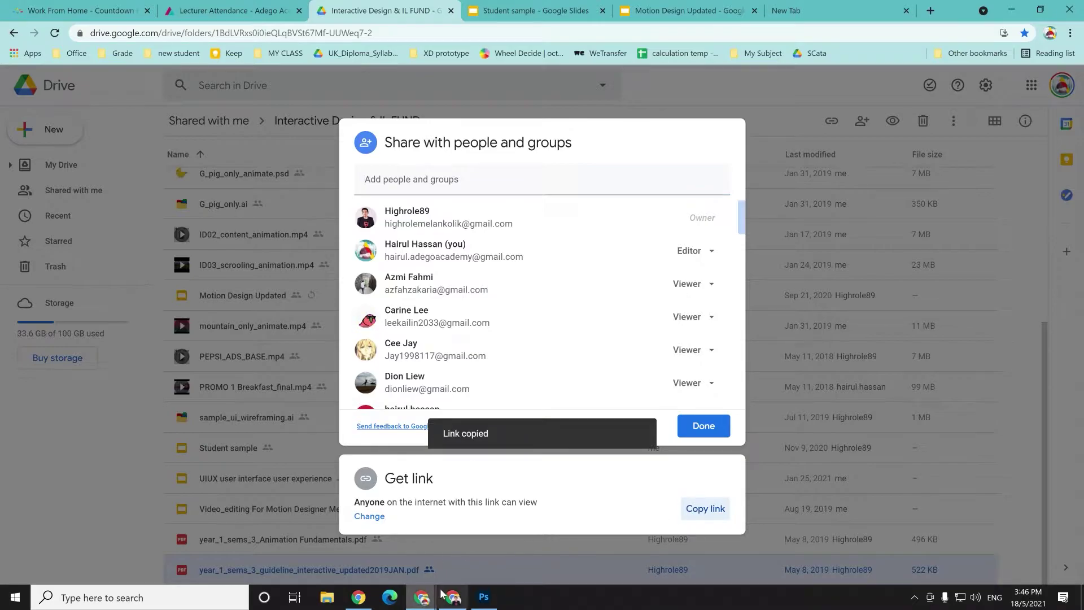
Switch to Messenger and send the copied PDF link to the VCA2009 group chat, then close Drive's sharing dialog.
left_click(422, 593)
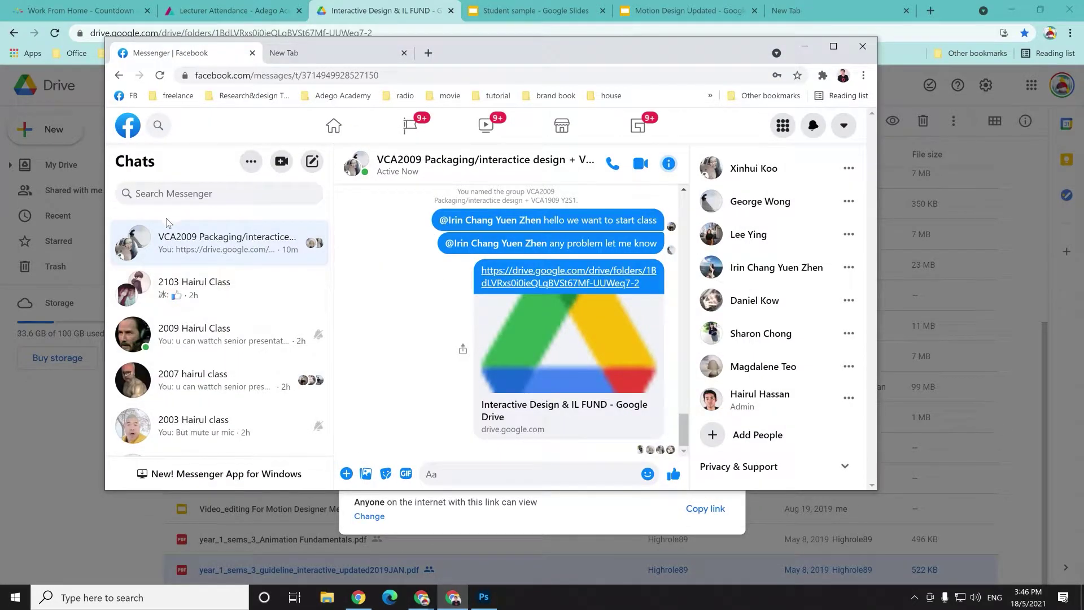
right_click(439, 477)
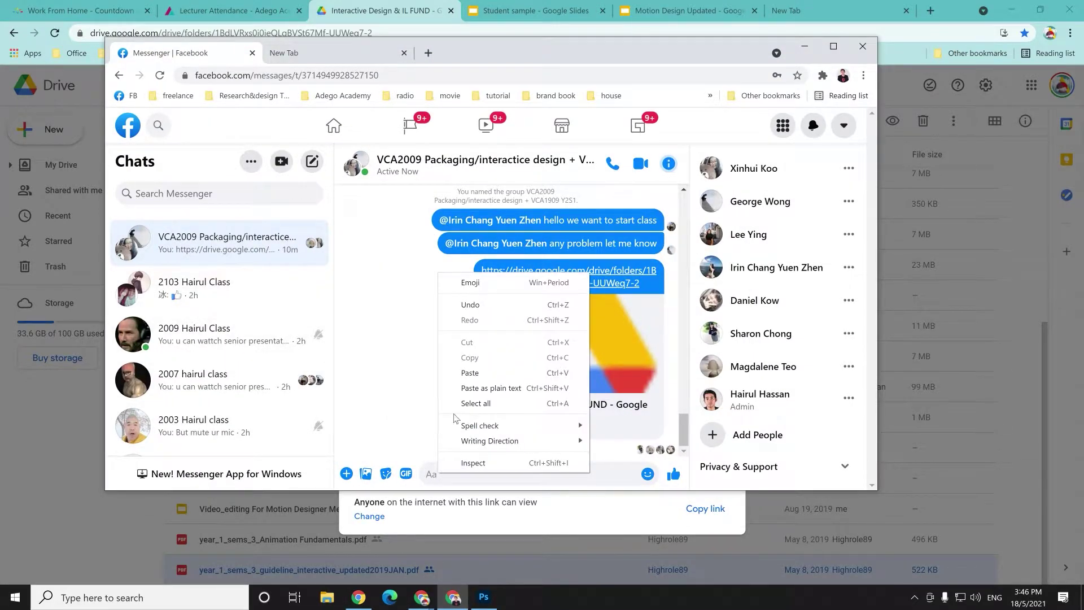
left_click(472, 372)
key("Return")
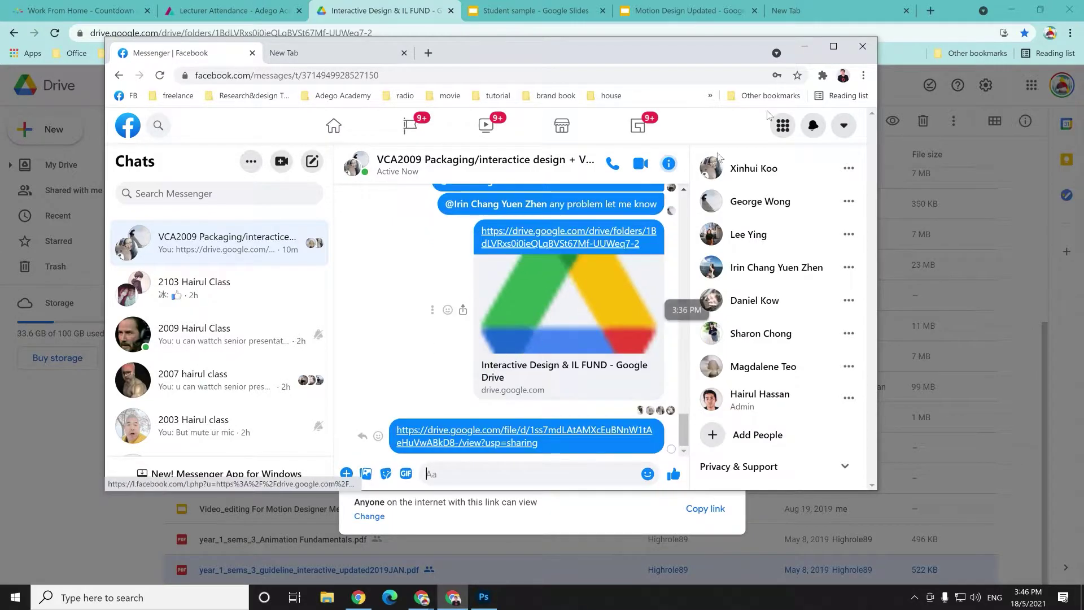
left_click(805, 47)
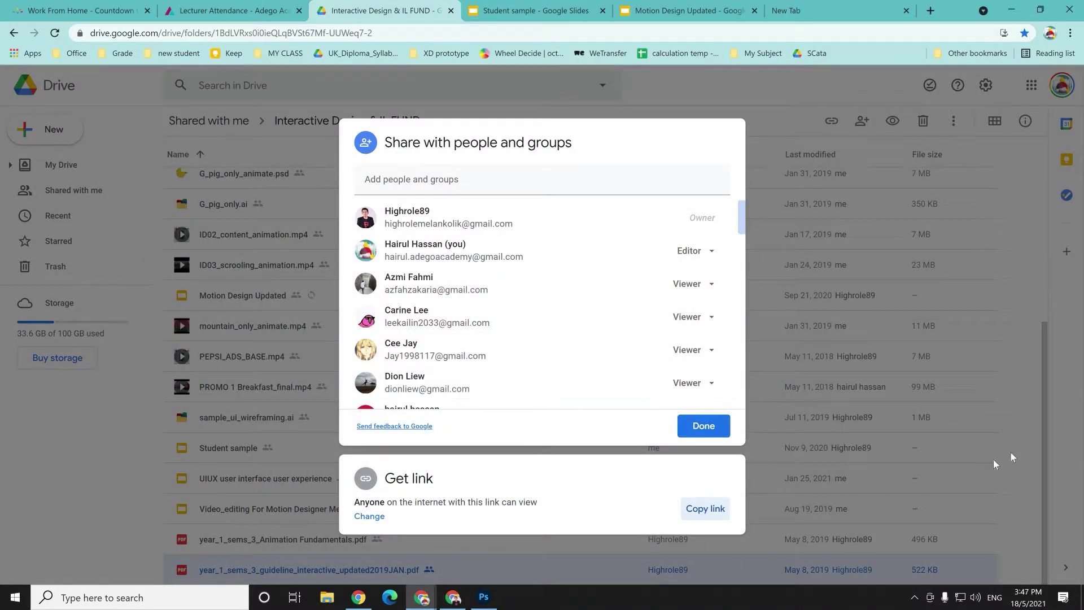
left_click(1027, 442)
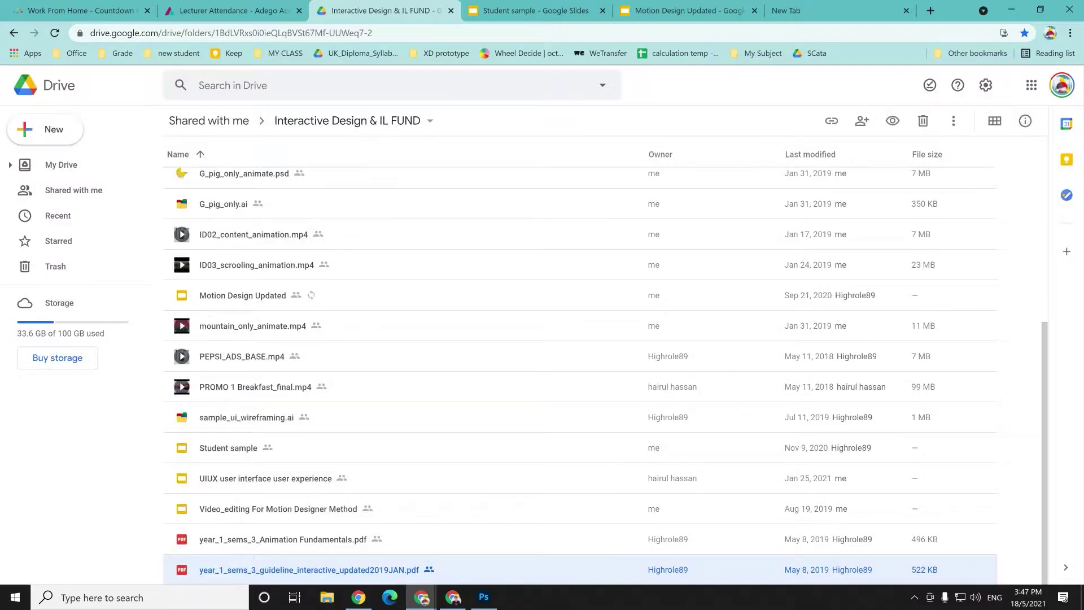
Reopen the guideline PDF and examine the motion graphic assignments' code and file naming on page 2.
double_click(389, 570)
scroll(443, 366, "down", 15)
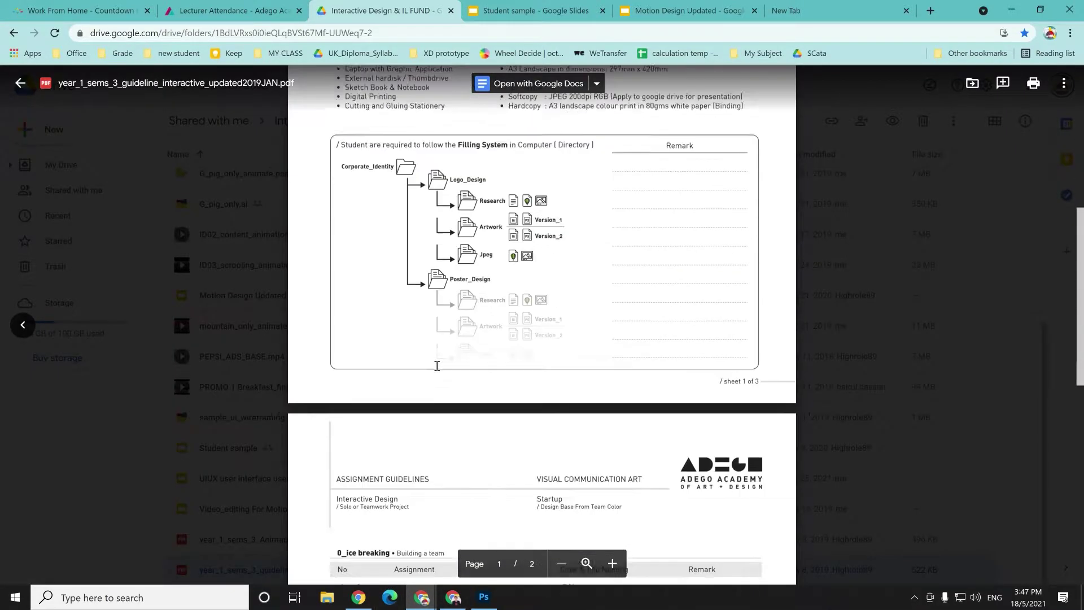
scroll(442, 325, "up", 2)
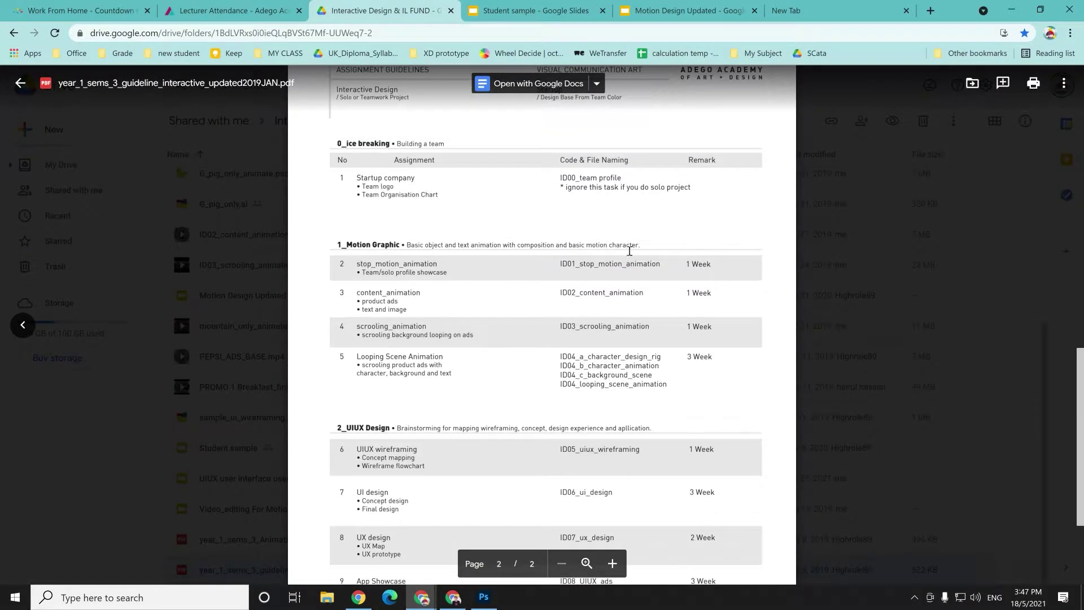
scroll(587, 203, "up", 1)
double_click(563, 329)
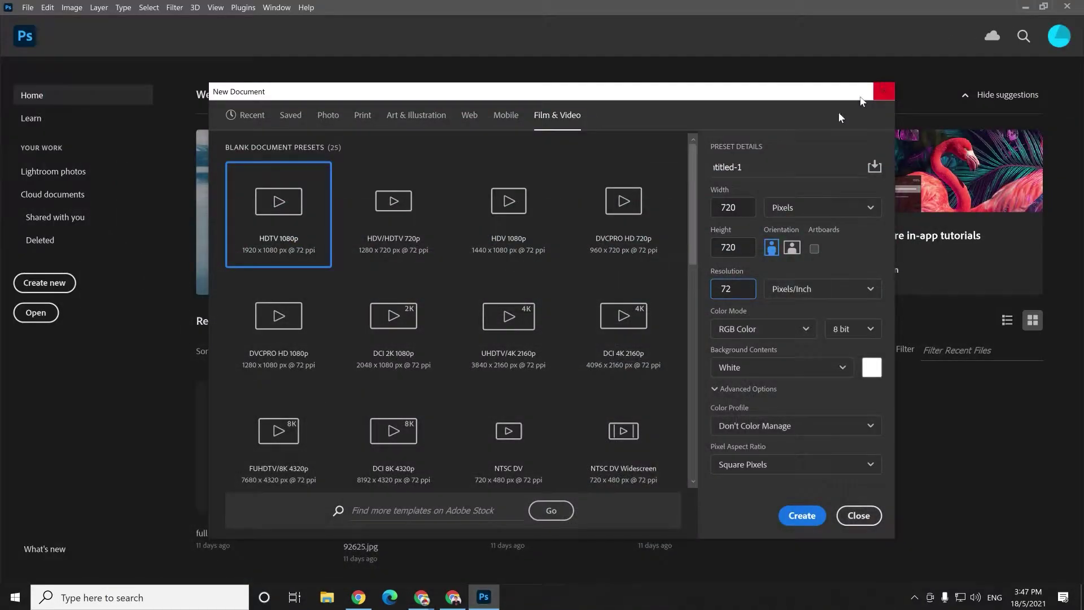
Return to Photoshop and create the new document with the configured settings.
left_click(1011, 10)
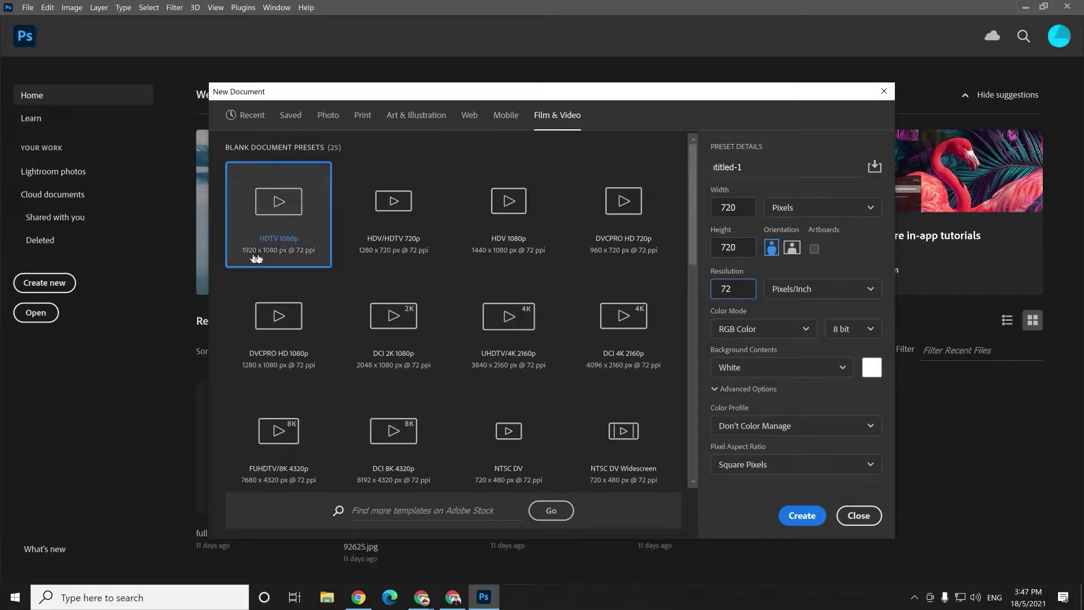
left_click(768, 171)
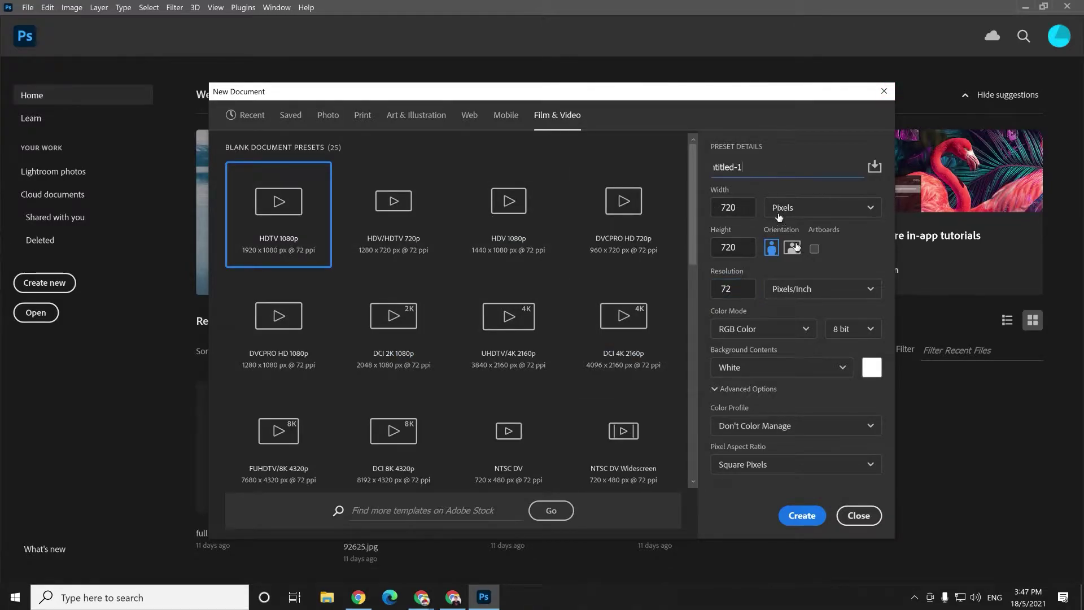
left_click(802, 516)
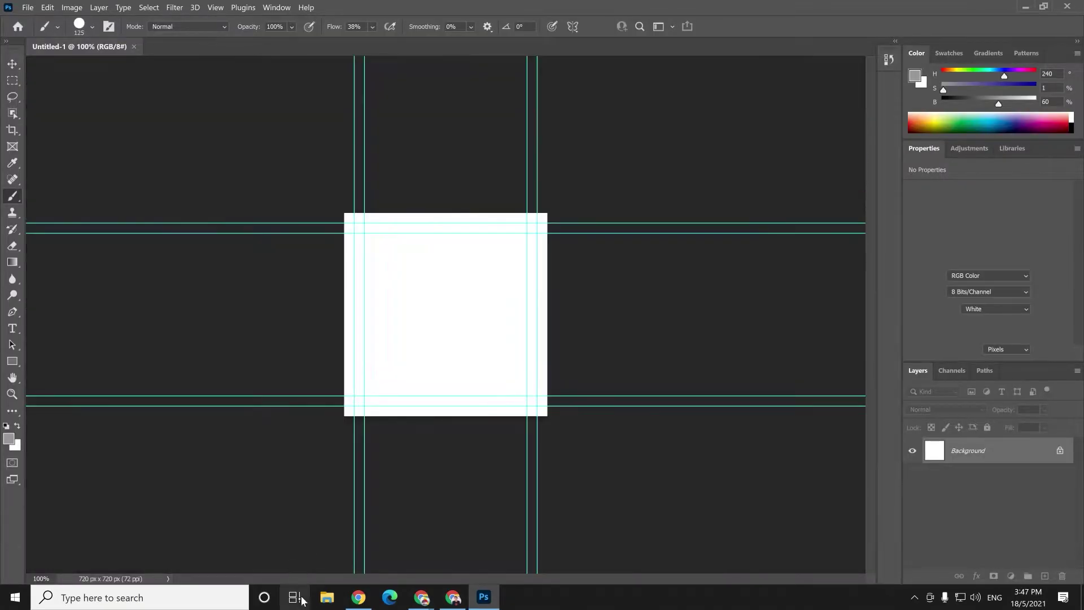
Switch to File Explorer and open the 01 testfigure folder within the Motion Design folder of LECTURER's Folder on DATA (D:).
left_click(327, 597)
double_click(865, 333)
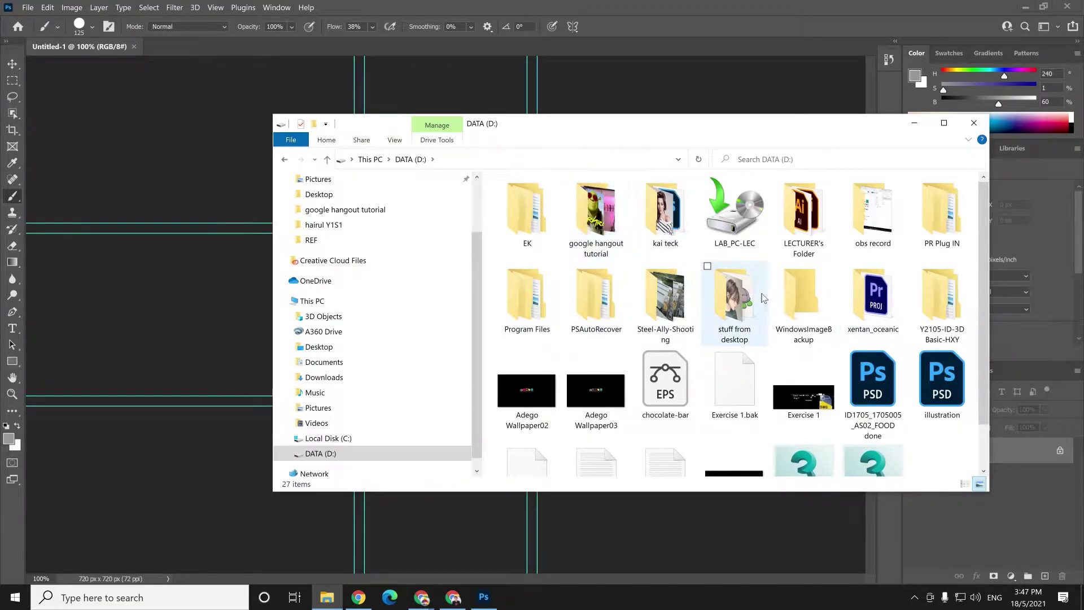
double_click(800, 228)
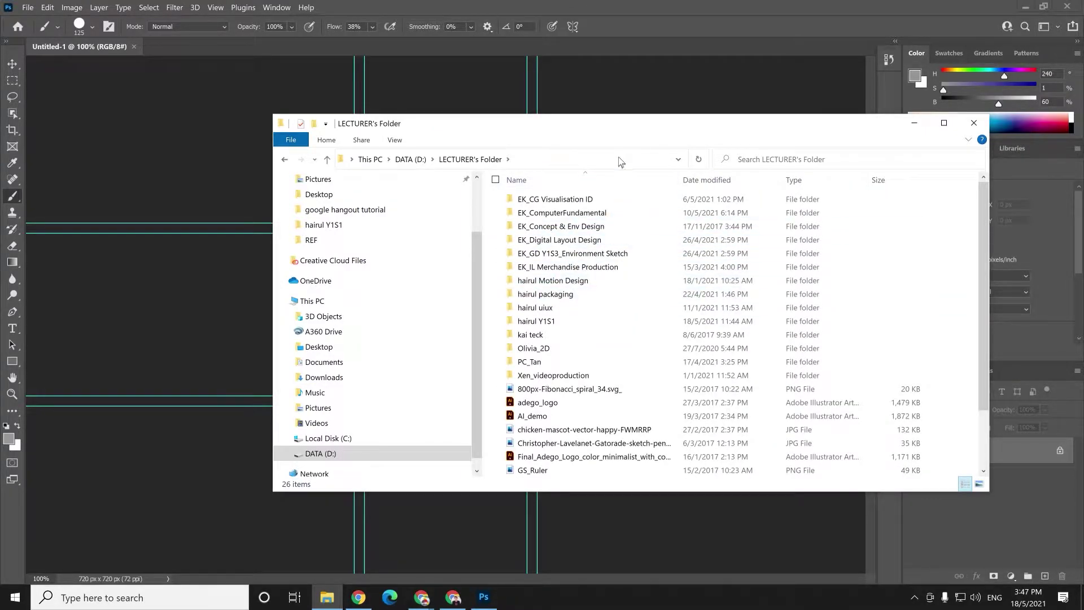
left_click_drag(648, 134, 828, 108)
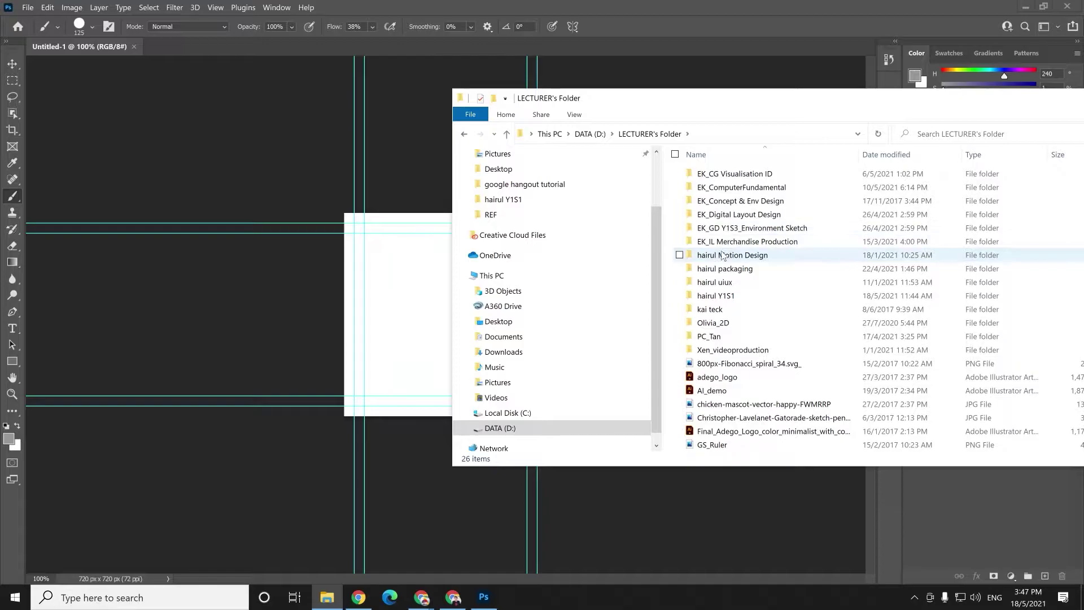
double_click(723, 256)
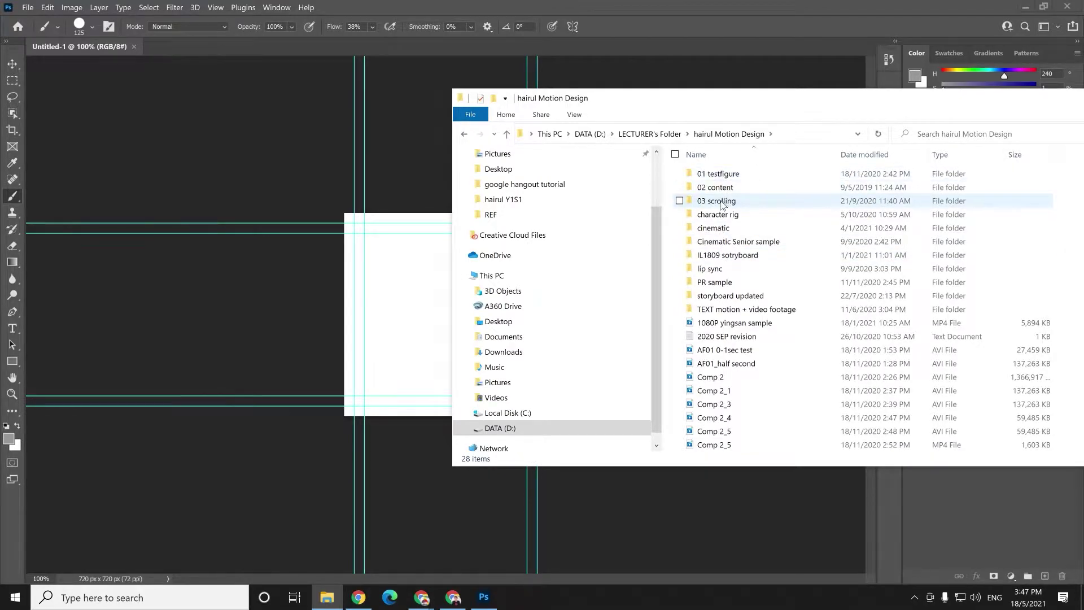
double_click(719, 174)
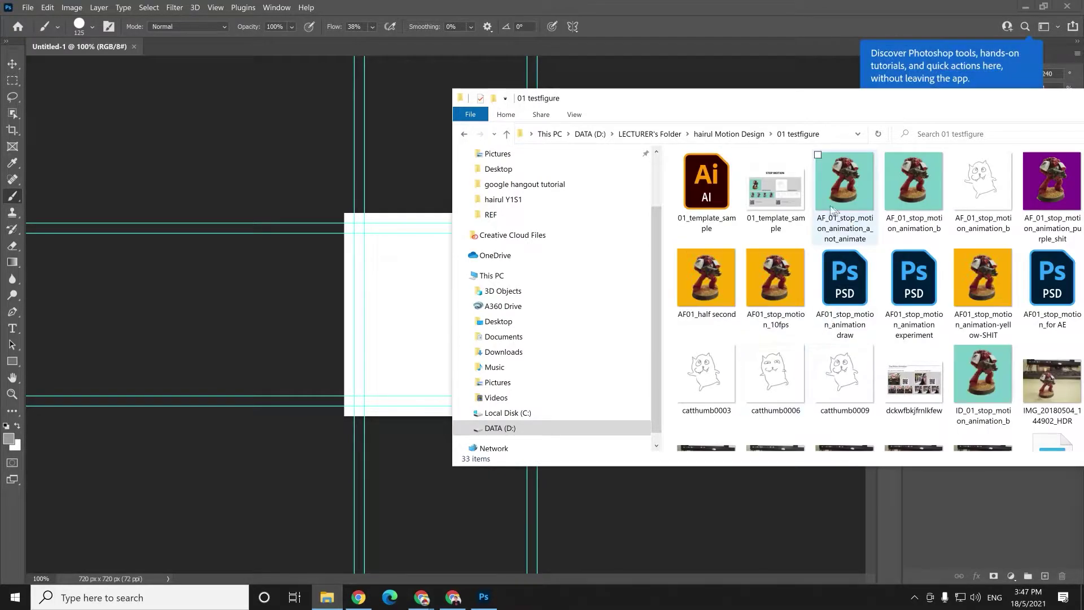
Look through the 01 testfigure files and open the photo IMG_20180504_144902_HDR for viewing.
left_click_drag(677, 88, 378, 50)
scroll(554, 337, "down", 3)
scroll(555, 337, "up", 3)
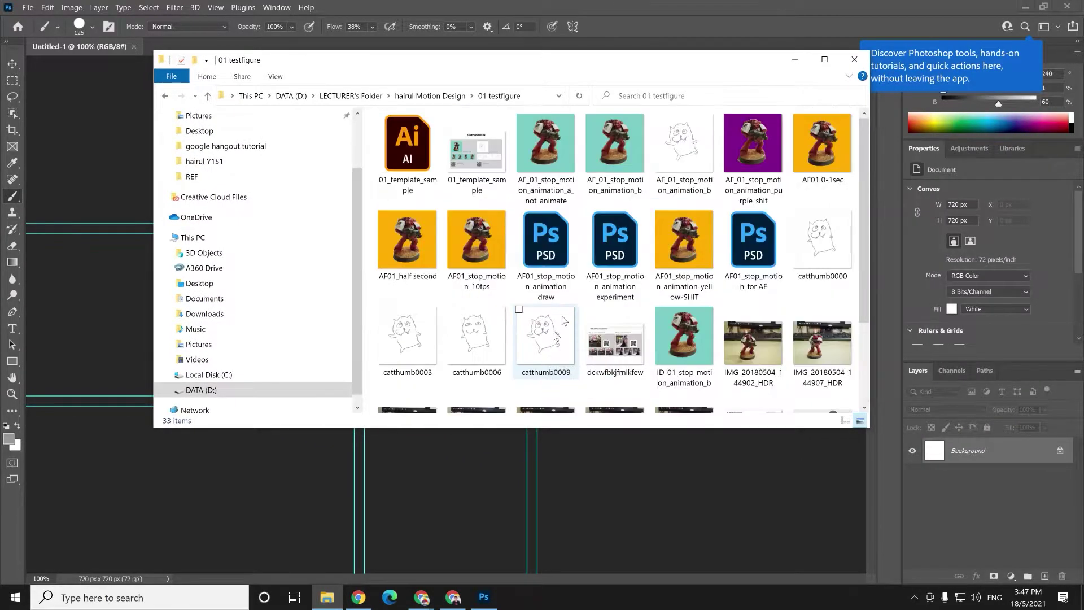
mouse_move(569, 61)
left_mouse_down()
mouse_move(989, 116)
mouse_move(583, 74)
left_mouse_up()
double_click(774, 384)
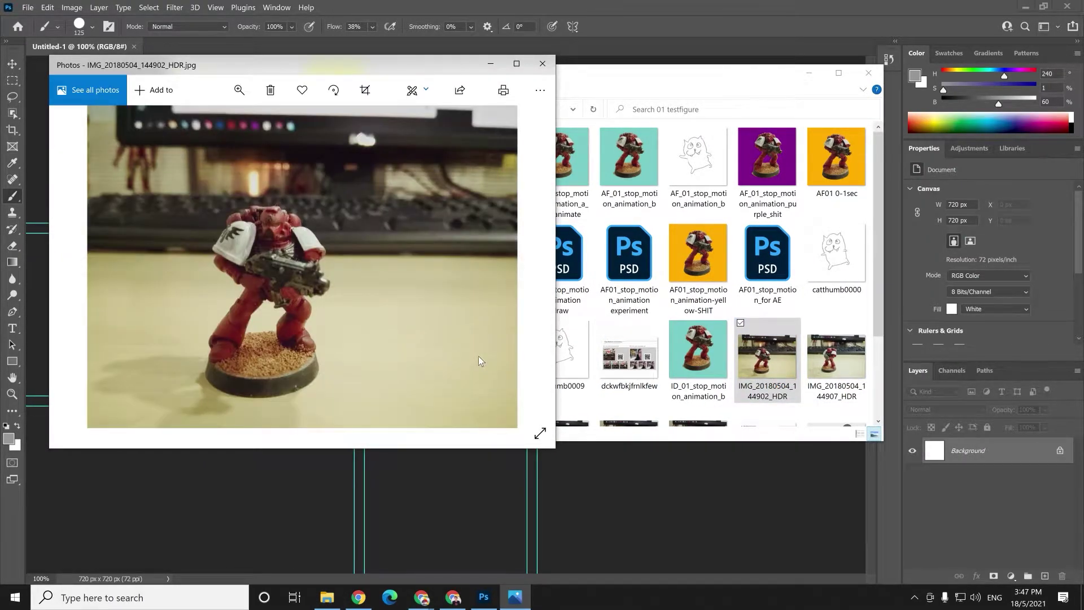
Look through the figure photos in the viewer in both directions as far as pg03, and close the viewer.
key("Right")
key("Right")
key("Right")
key("Right")
key("Right")
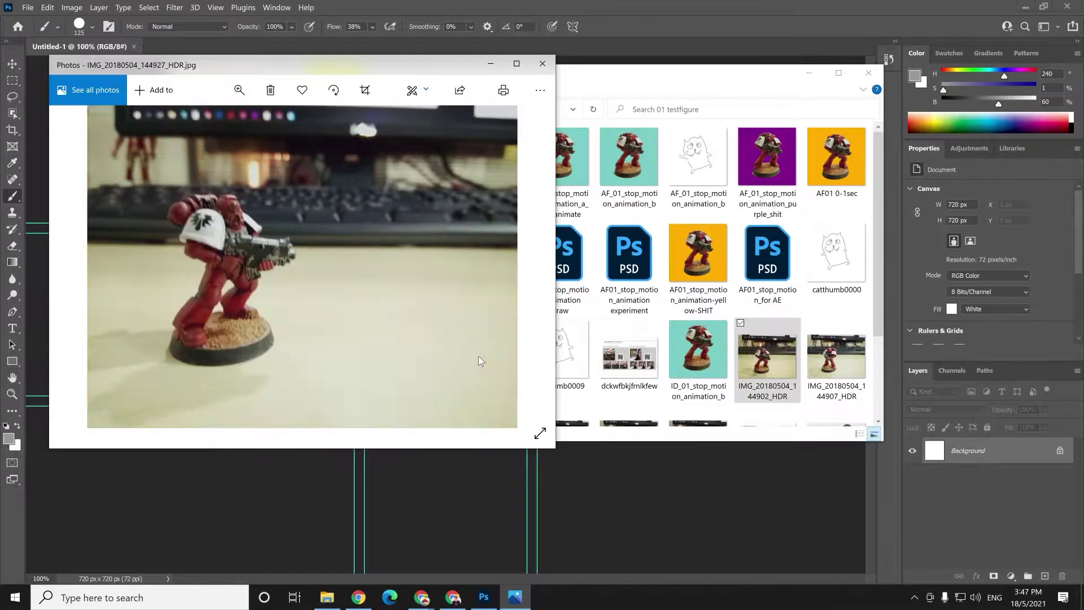
key("Right")
key("Right")
left_click_drag(368, 66, 642, 125)
key("Left")
key("Left")
key("Left")
key("Left")
key("Left")
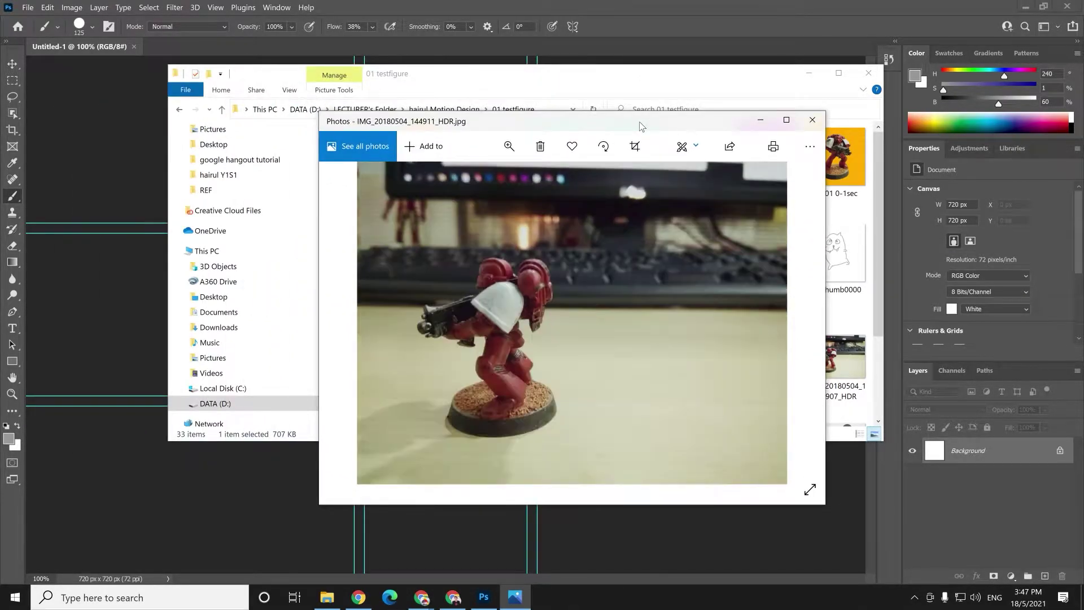
key("Left")
key("Left")
key("Left")
key("Left")
key("Left")
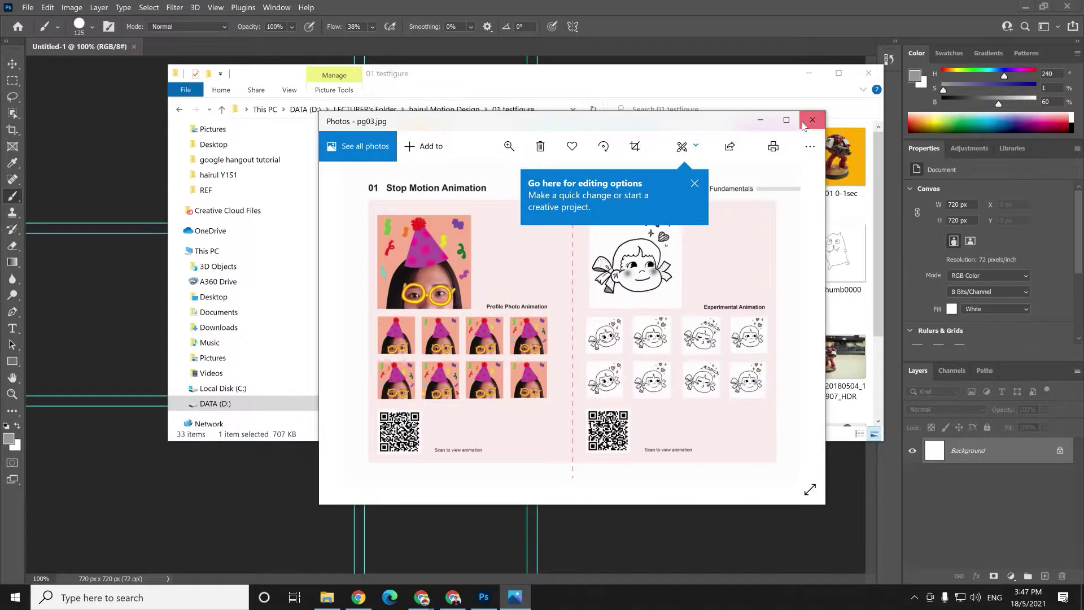
left_click(812, 120)
View the AF01_stop_motion_animation-yellow-SHIT GIF as an animation sample, close it and shift the folder window aside.
left_click(756, 182)
double_click(709, 247)
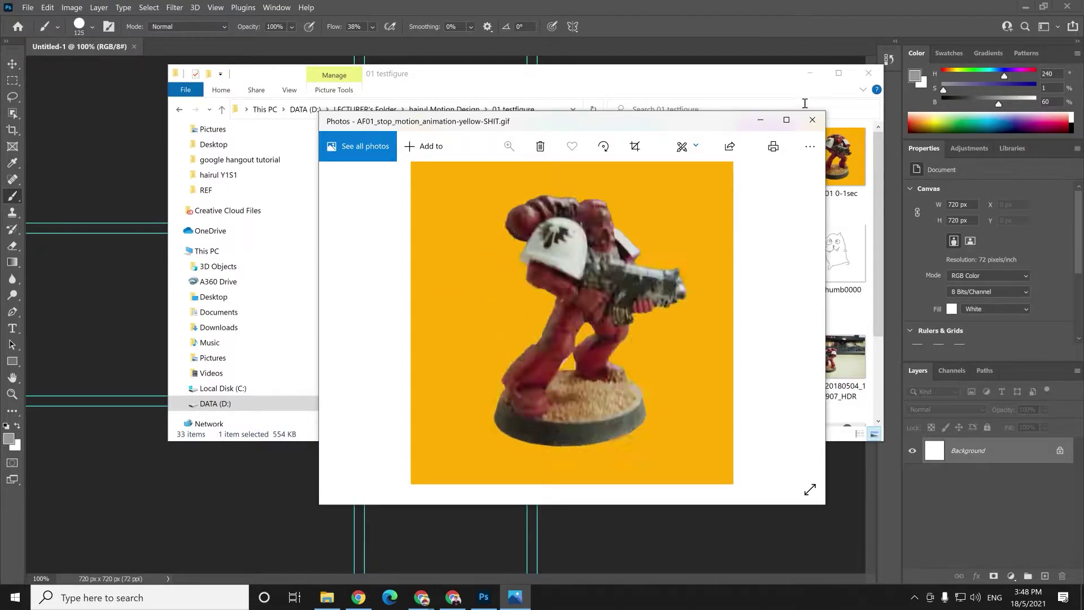
left_click(812, 120)
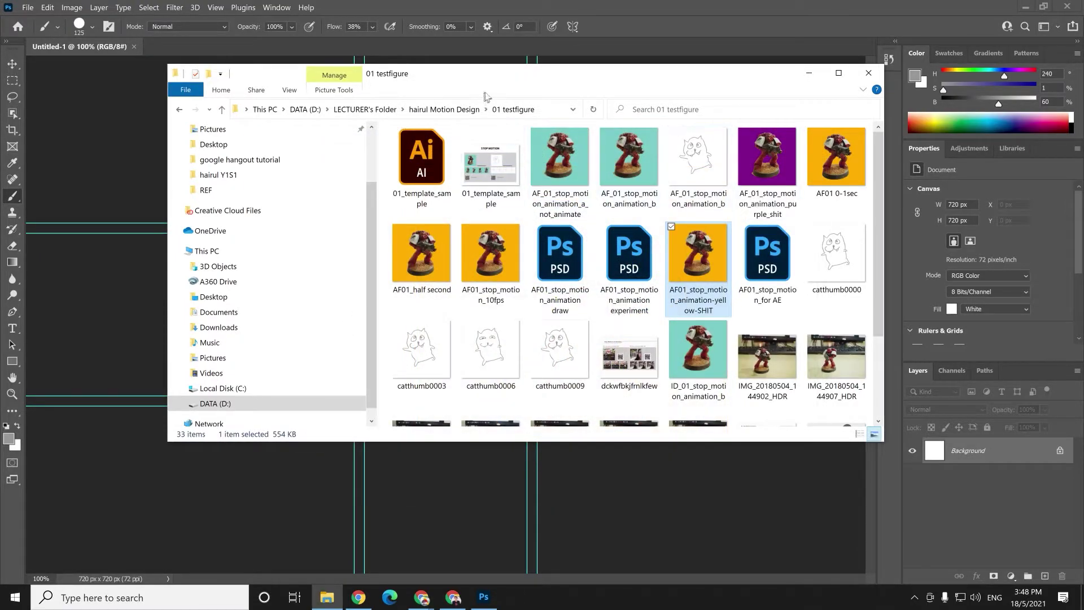
left_click_drag(498, 79, 568, 126)
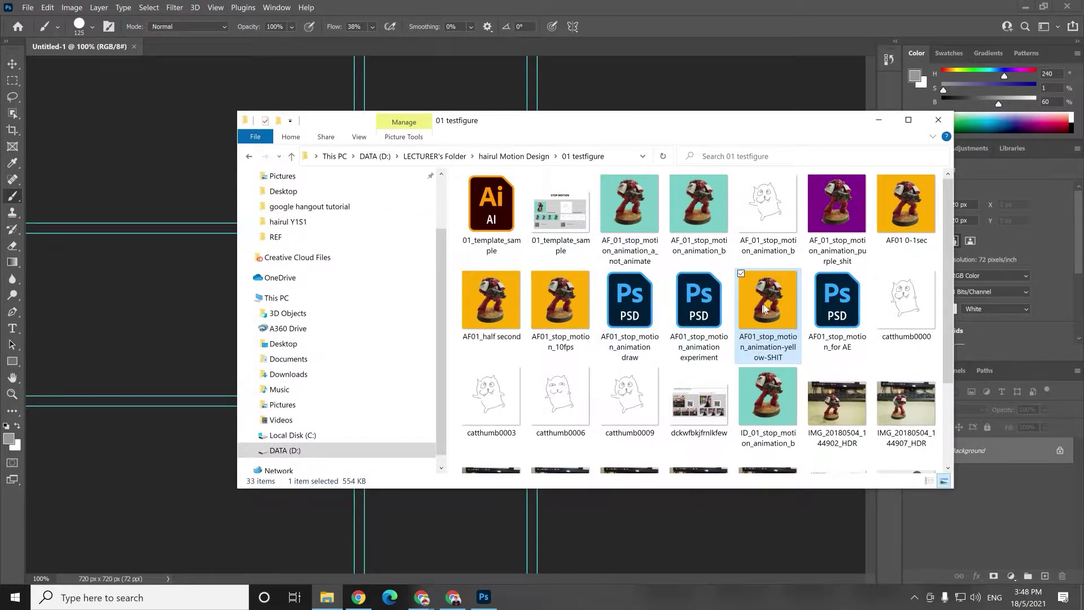
Copy the stop-motion file name from the guideline PDF in Chrome and return to Photoshop.
mouse_move(419, 602)
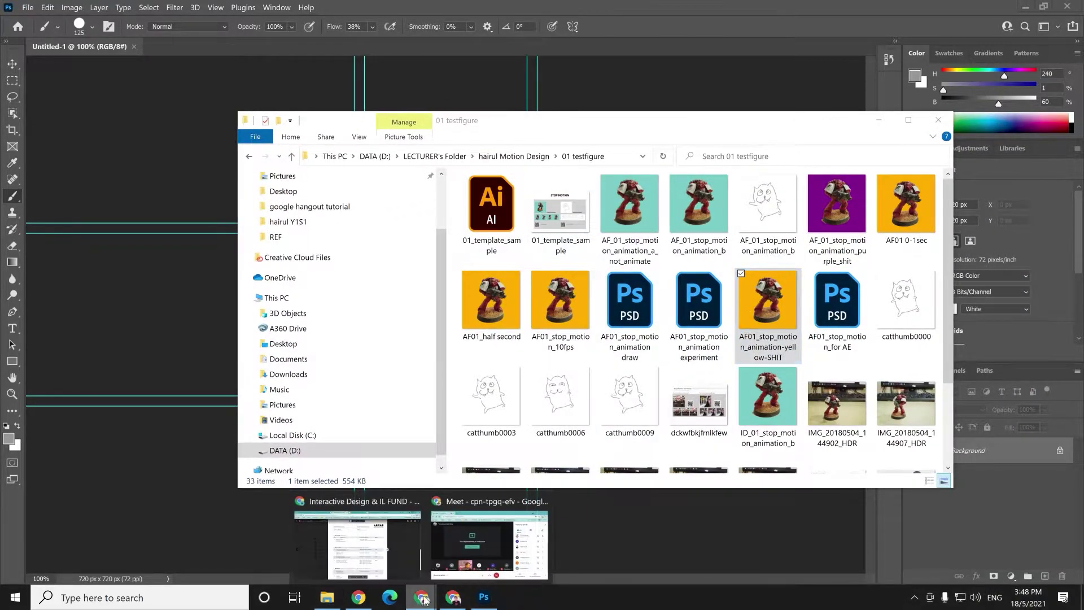
left_click(368, 561)
right_click(608, 326)
left_click(622, 338)
left_click(484, 597)
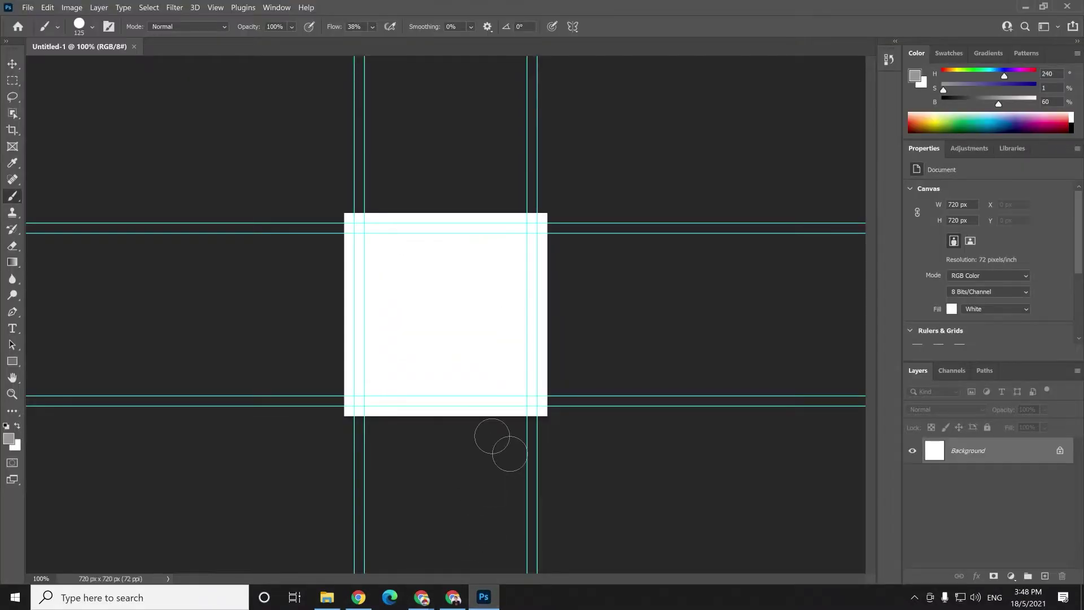
Start saving the document on the computer in Photoshop format under the name ID01_stop_motion_animation.
key("ctrl+s")
left_click(447, 355)
type("ID01_stop_motion_animation")
left_click(197, 192)
left_click(195, 200)
scroll(62, 137, "down", 2)
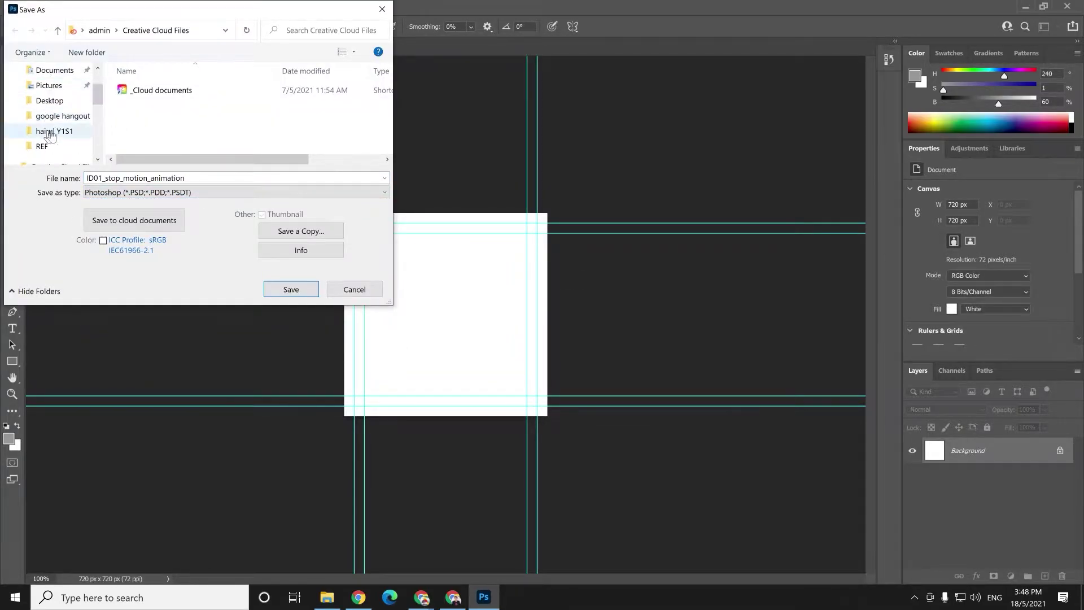
Set the save location to the 01 testfigure folder within the Motion Design folder of LECTURER's Folder, enlarging the dialog.
left_click(54, 117)
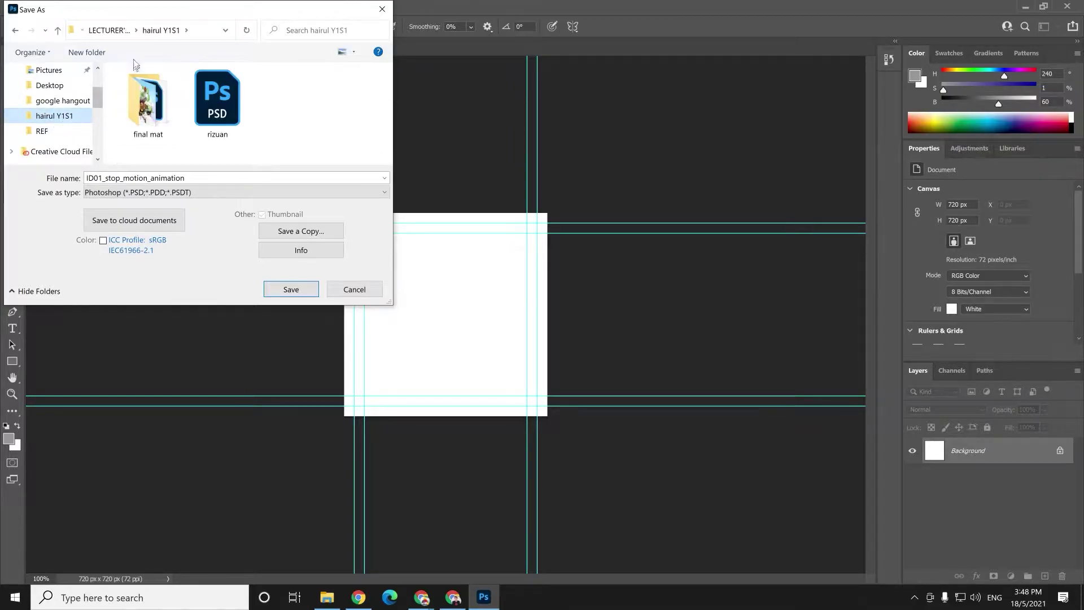
left_click(110, 30)
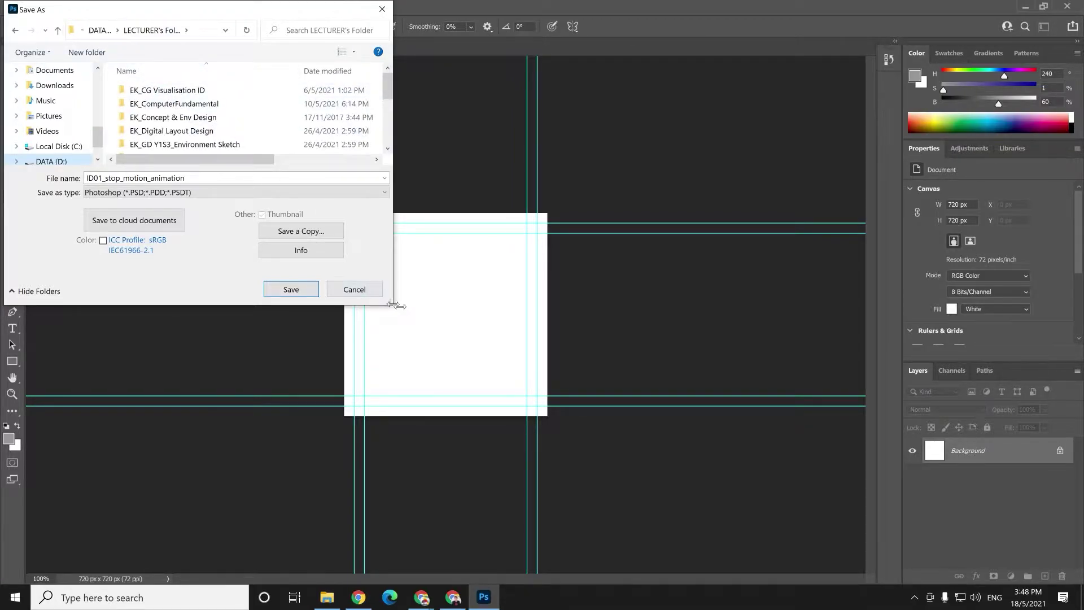
left_click_drag(394, 309, 498, 397)
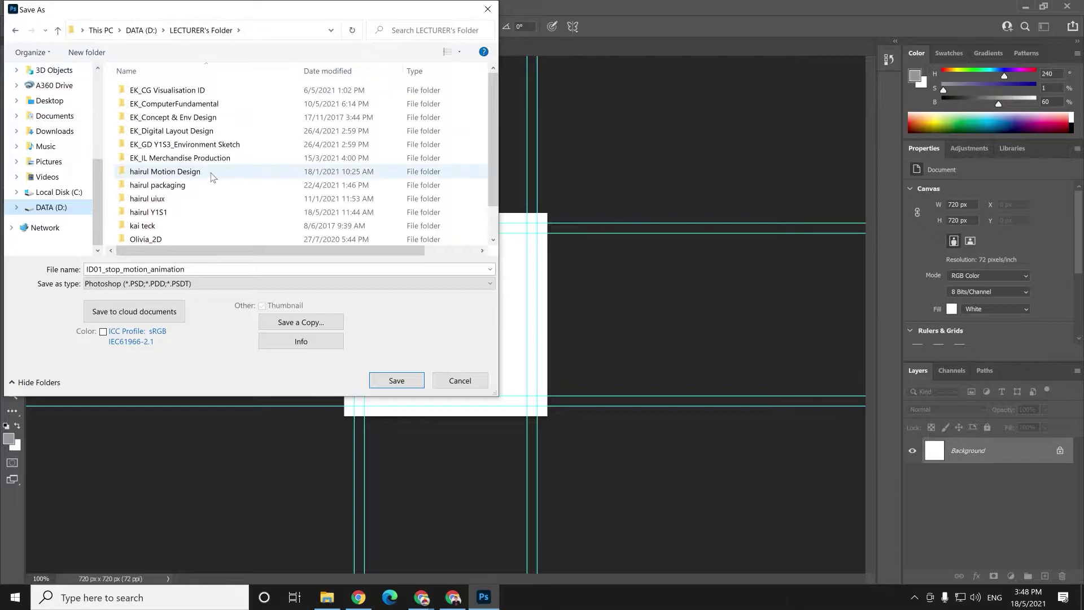
scroll(191, 161, "down", 1)
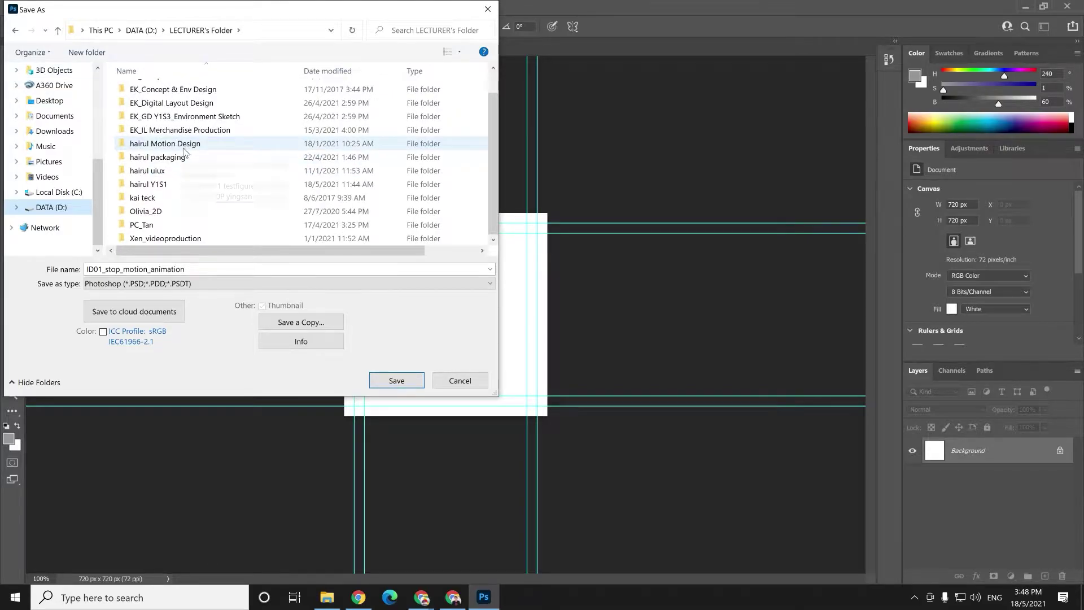
double_click(170, 143)
double_click(169, 91)
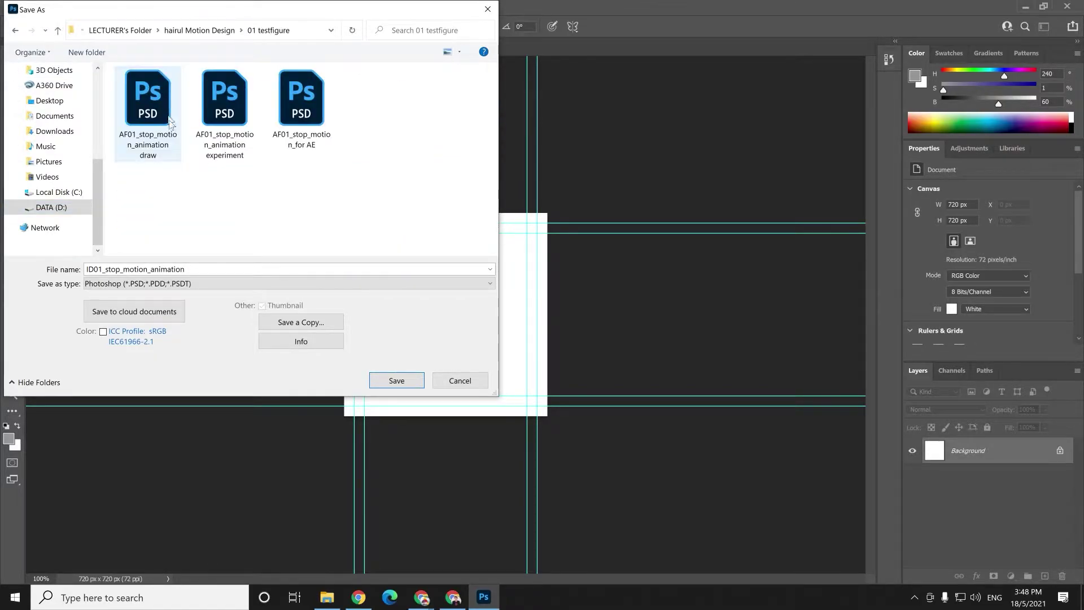
Extend the file name to ID01_stop_motion_animation_sample 2021 may and save the document.
left_click(196, 271)
double_click(196, 270)
left_click(195, 271)
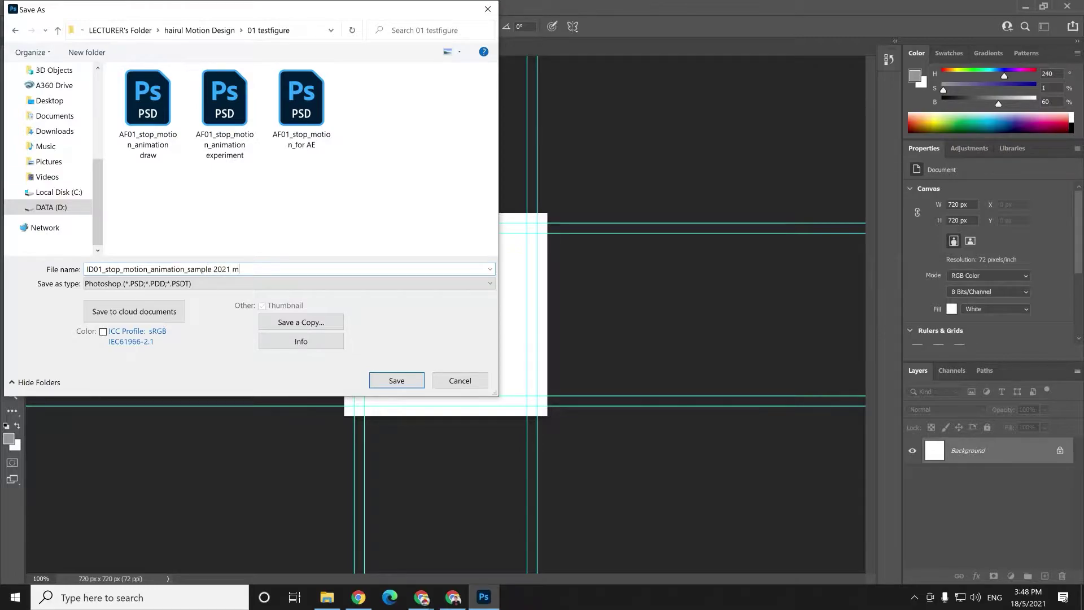
key("Return")
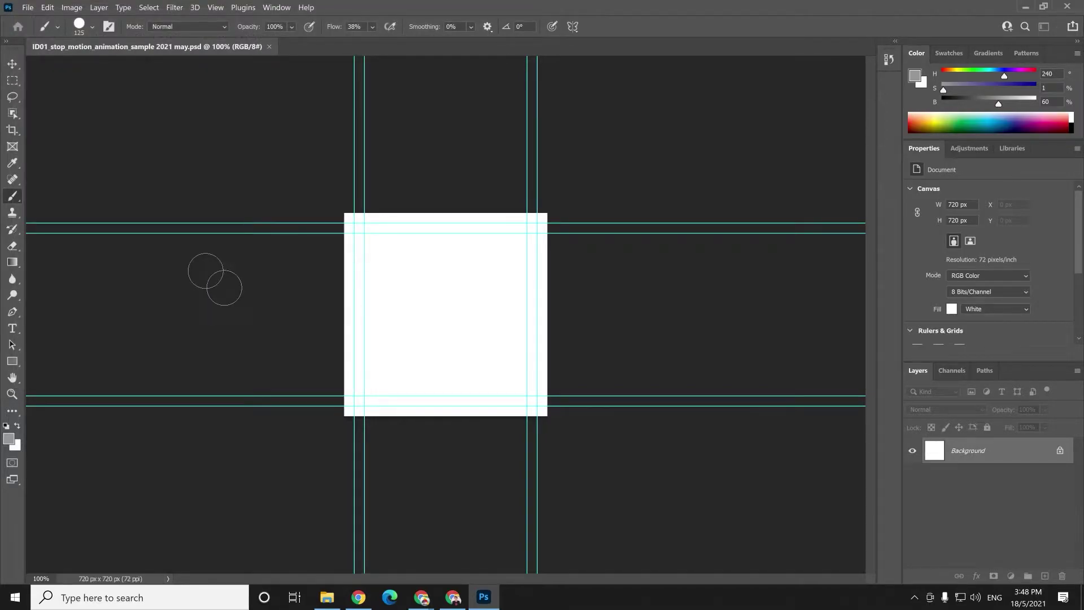
Return to the 01 testfigure folder, view IMG_20180504_144902_HDR and its neighbouring photos, and close the viewer.
left_click(328, 597)
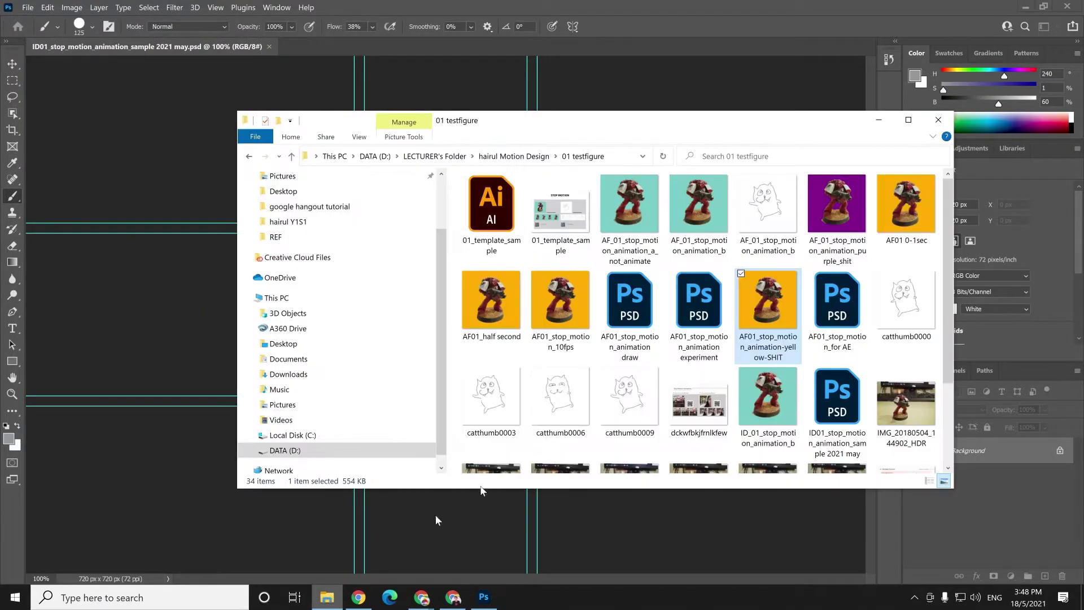
scroll(836, 310, "down", 3)
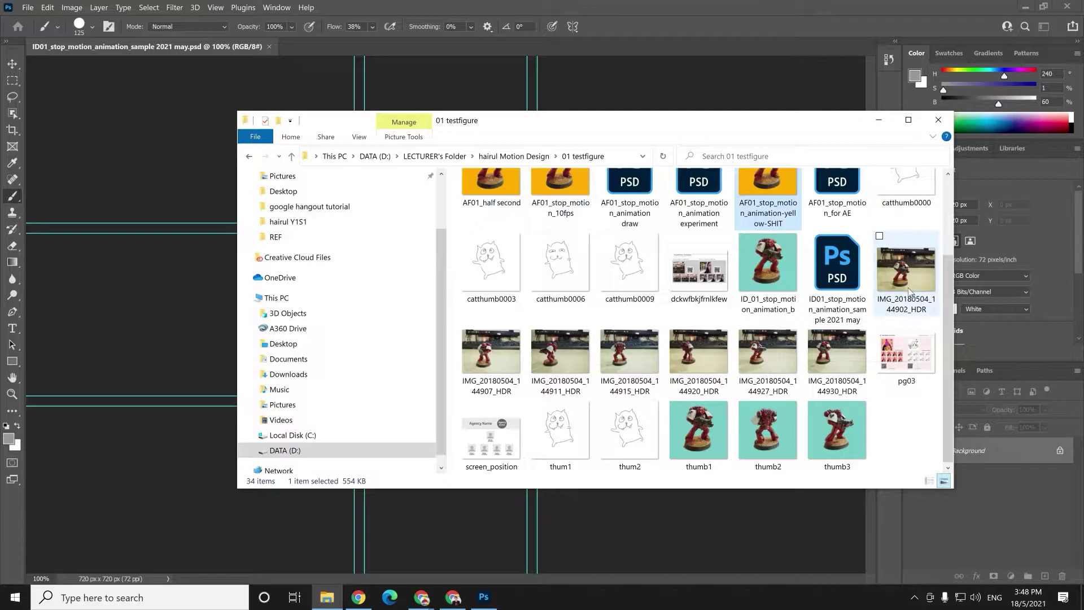
left_click(911, 429)
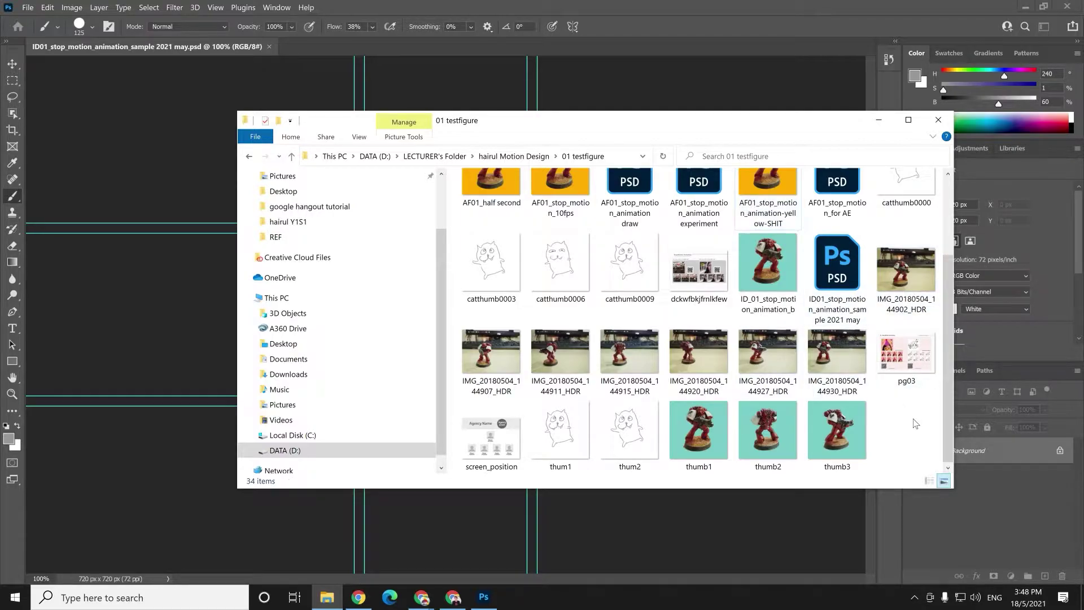
double_click(902, 284)
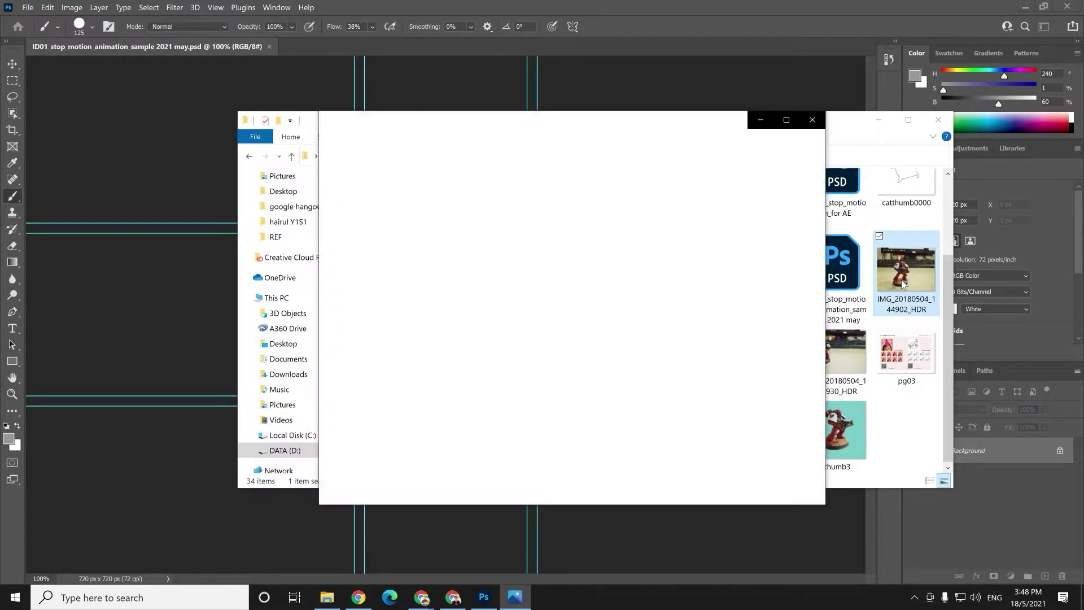
key("Right")
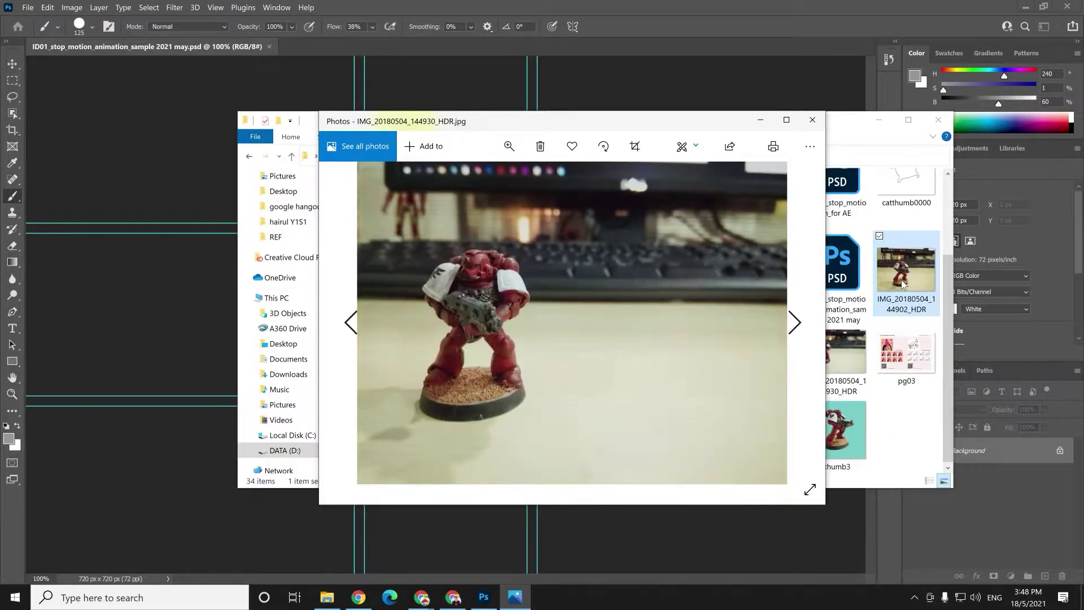
key("Left")
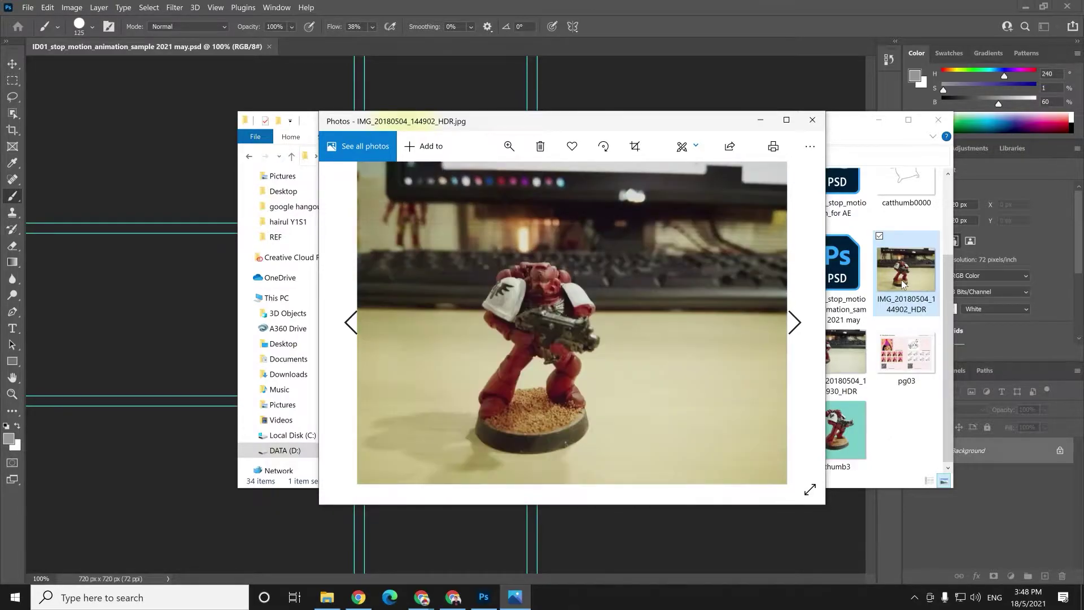
key("Left")
key("Right")
left_click_drag(679, 117, 870, 104)
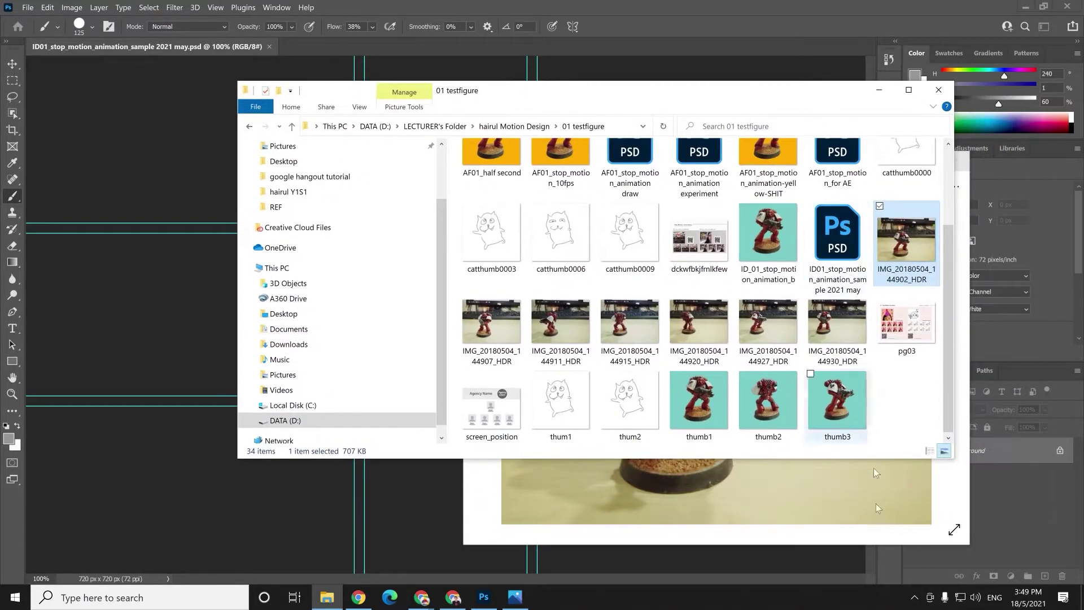
left_click(862, 497)
left_click(957, 160)
Place IMG_20180504_144902_HDR from the folder into the Photoshop document and move it down to Y 108 px.
left_click_drag(905, 240, 434, 504)
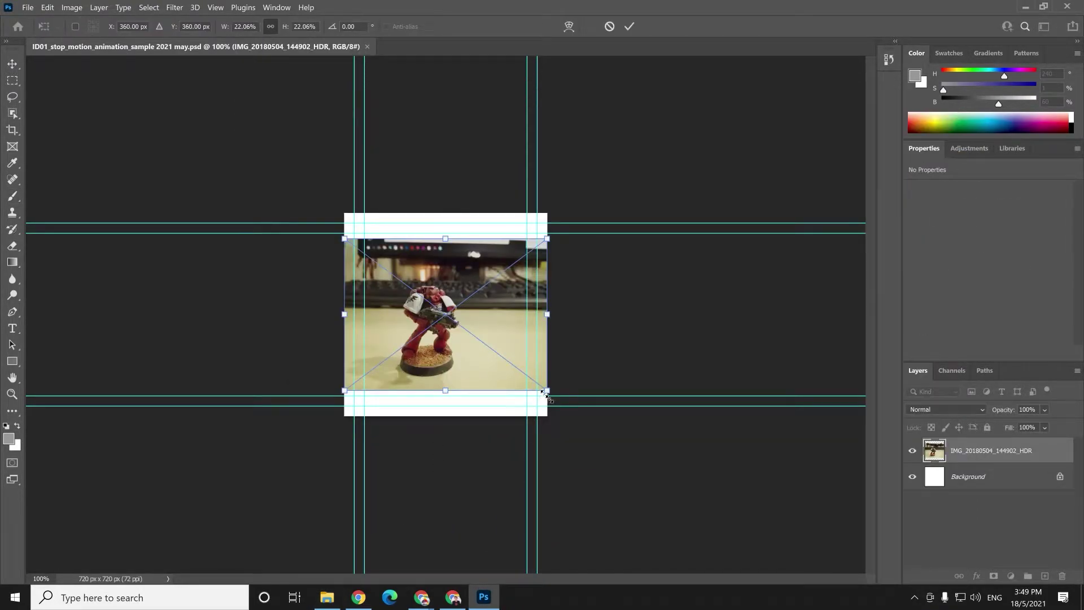
key("Return")
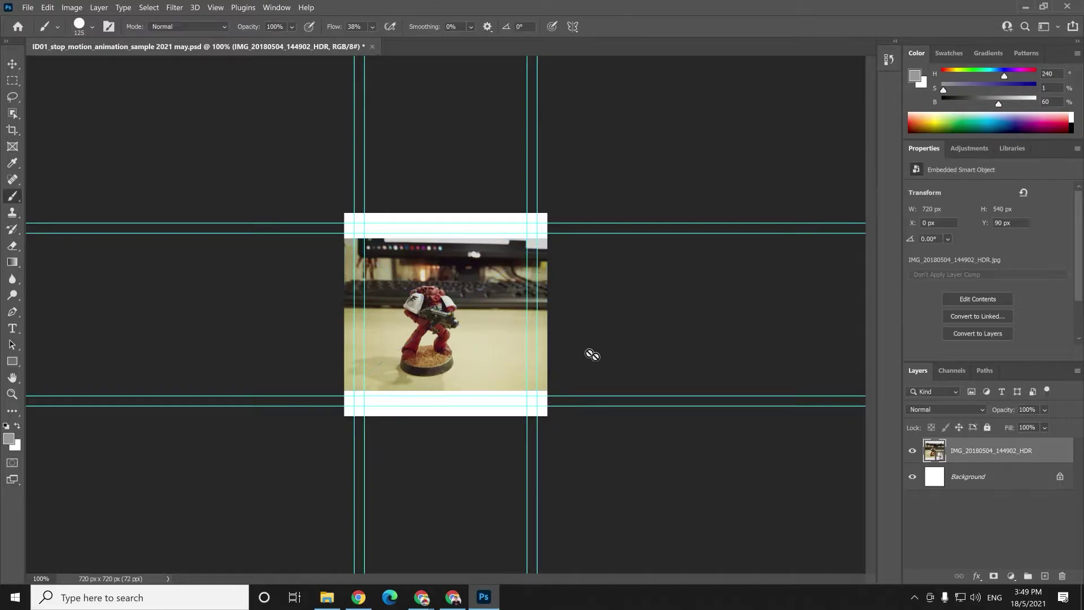
key("v")
left_click_drag(475, 338, 475, 348)
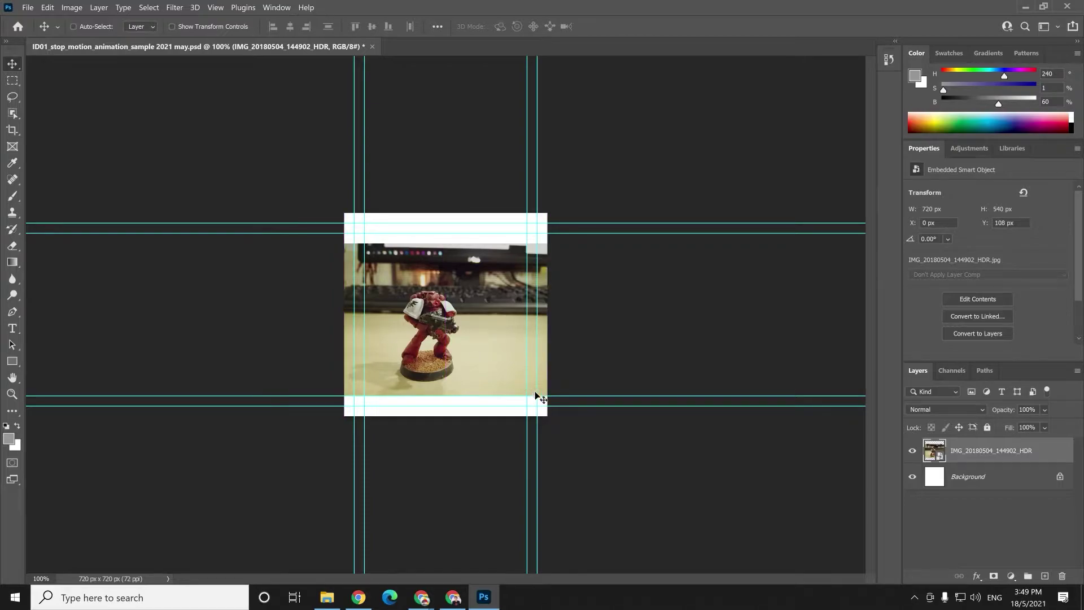
Scale the placed photo up proportionally to about 36.38% so it covers the whole canvas.
key("ctrl+t")
left_click_drag(555, 403, 580, 420)
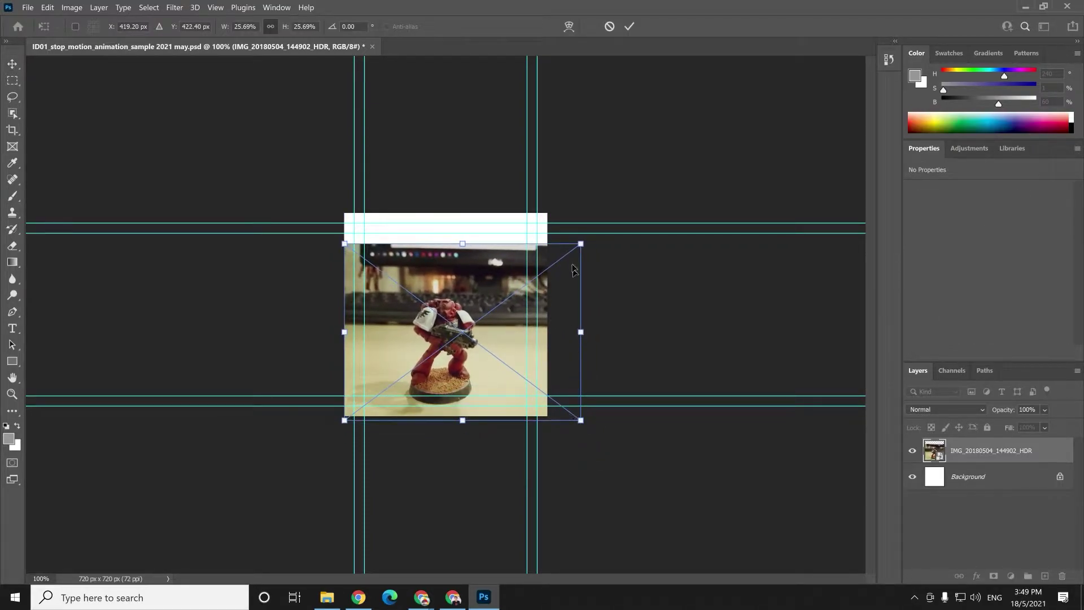
left_click_drag(581, 244, 696, 189)
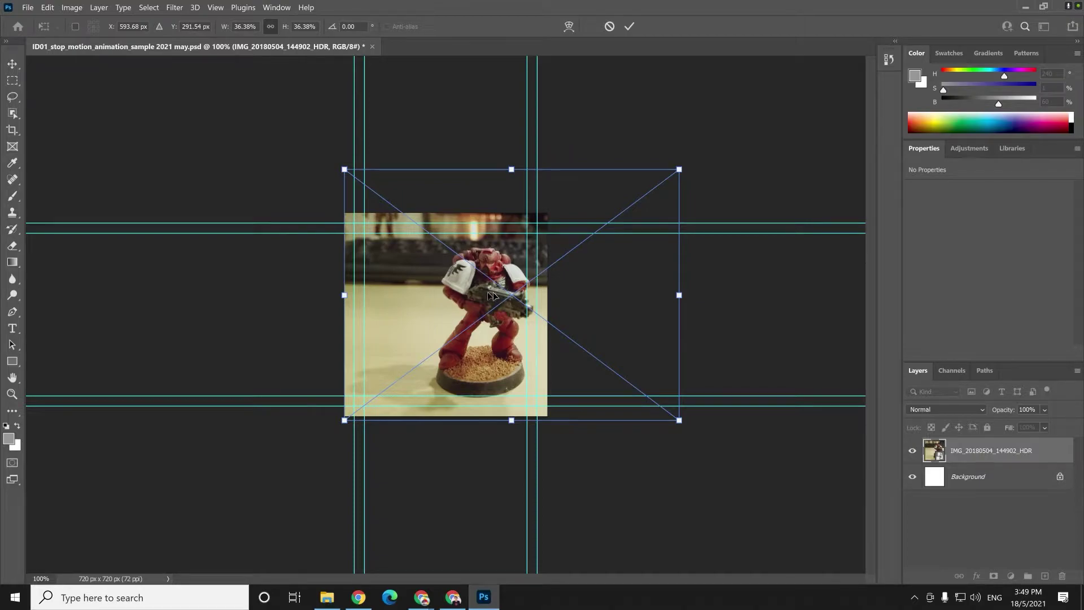
Centre the figure between the guides by moving the photo to about X 465.68 px, Y 274.74 px, and apply the transform.
left_click_drag(490, 292, 488, 292)
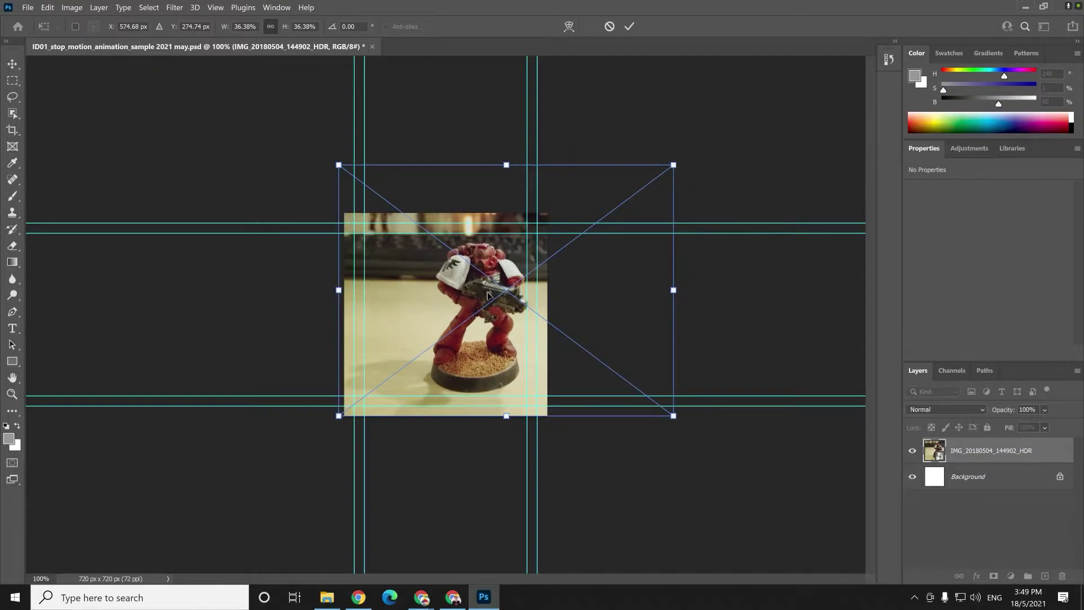
left_click_drag(483, 288, 458, 281)
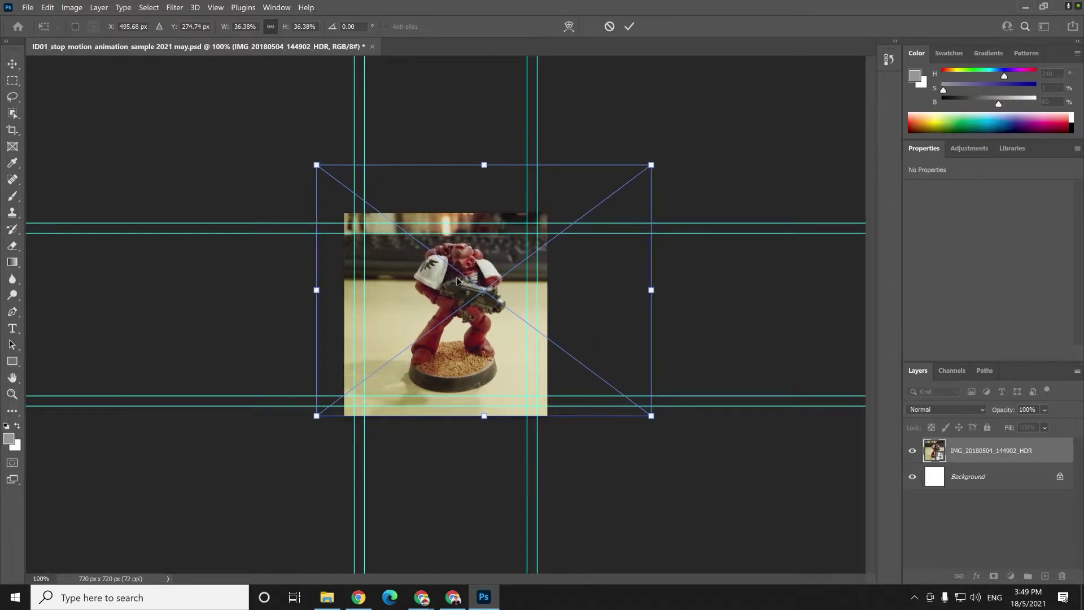
mouse_move(462, 272)
left_mouse_down()
mouse_move(453, 271)
mouse_move(461, 274)
left_mouse_up()
key("Left")
key("Left")
key("Left")
key("Left")
key("Left")
key("Left")
key("Left")
key("Left")
key("Left")
key("Left")
key("Left")
key("Left")
key("Left")
key("Left")
key("Left")
key("Left")
key("Left")
key("Left")
key("Left")
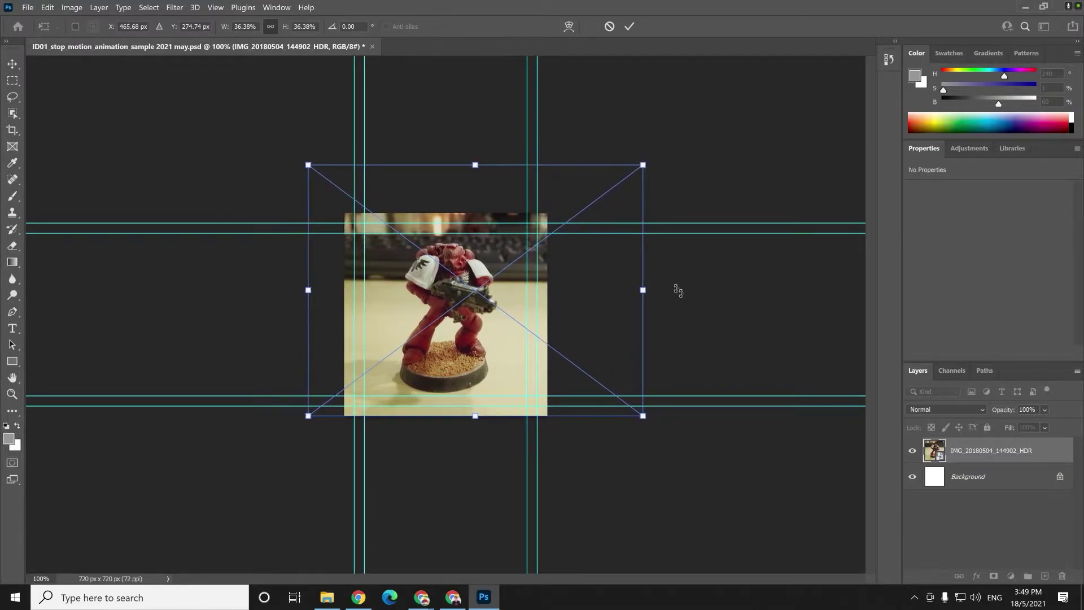
key("Return")
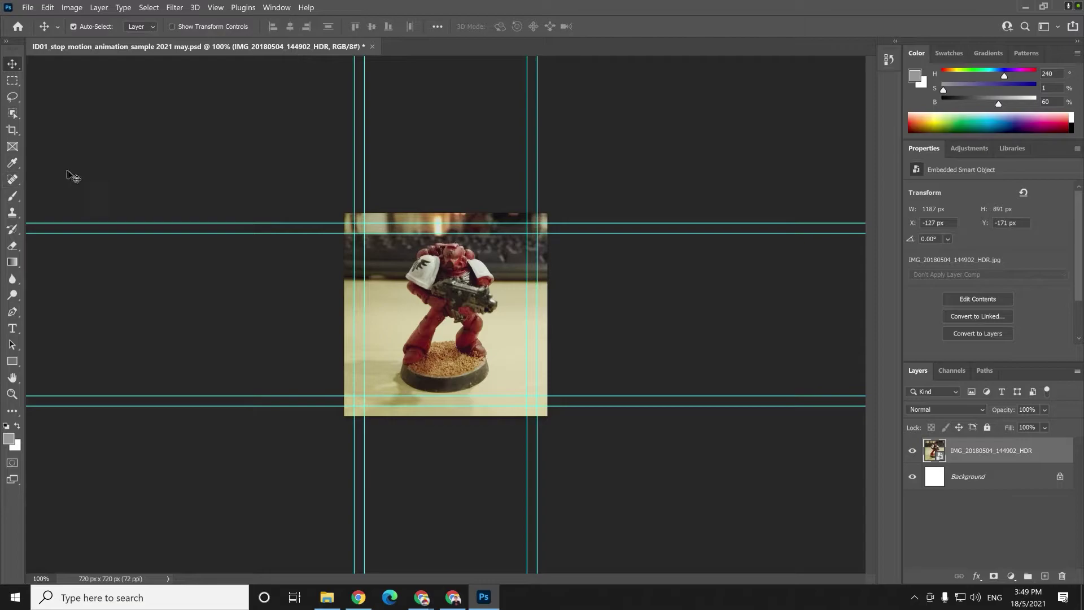
Show the rulers and duplicate the Background layer with its default name.
key("ctrl+r")
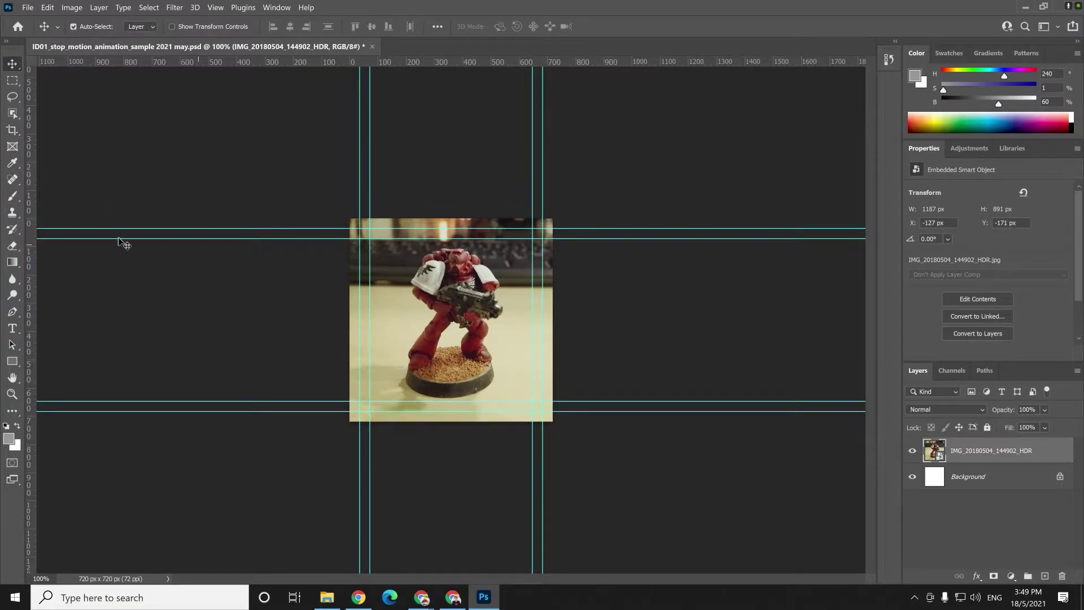
right_click(954, 473)
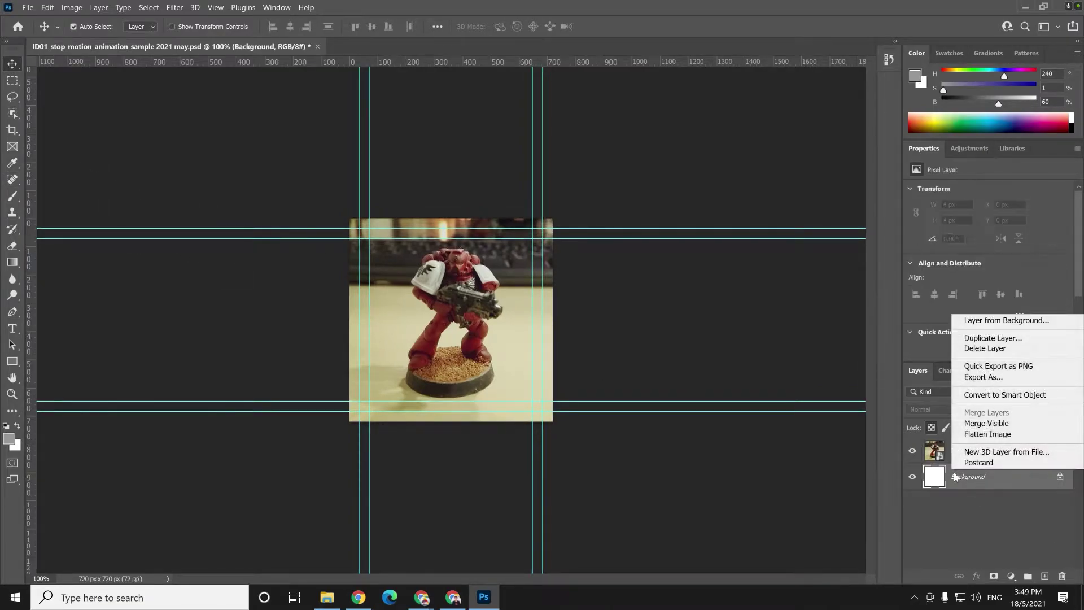
left_click(981, 341)
key("Return")
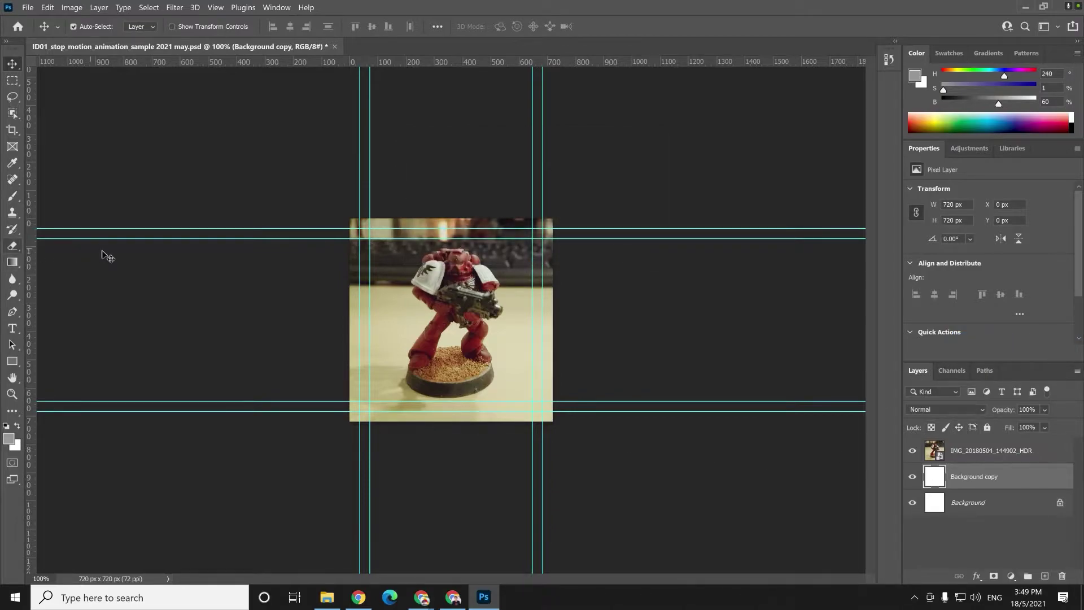
Add a horizontal and a vertical guide crossing at the canvas centre, using the transform box of the Background copy layer for alignment.
key("ctrl+t")
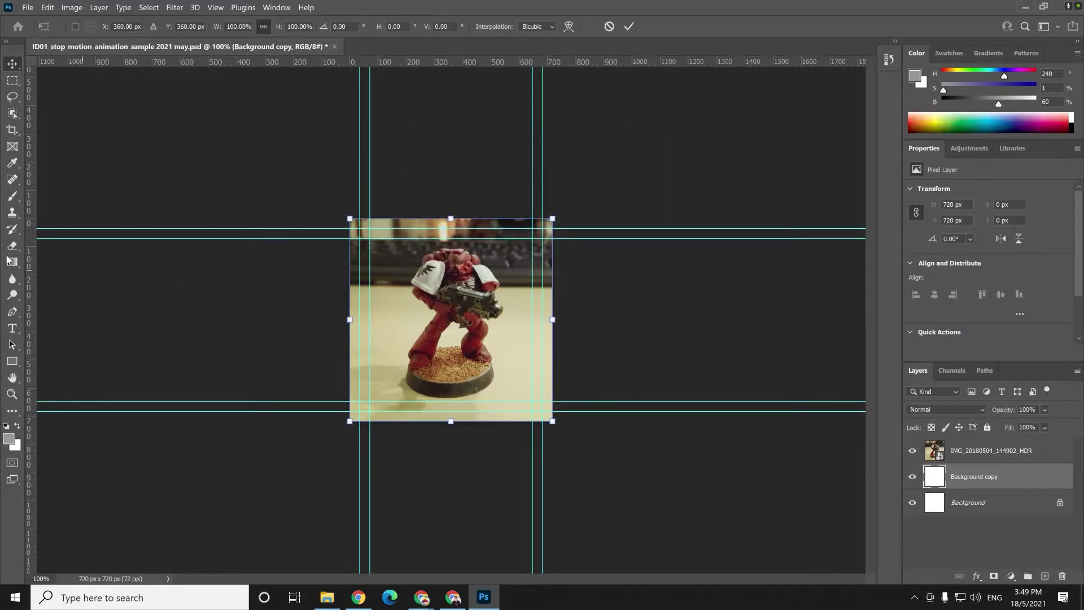
left_click_drag(29, 262, 452, 223)
left_click_drag(482, 59, 564, 324)
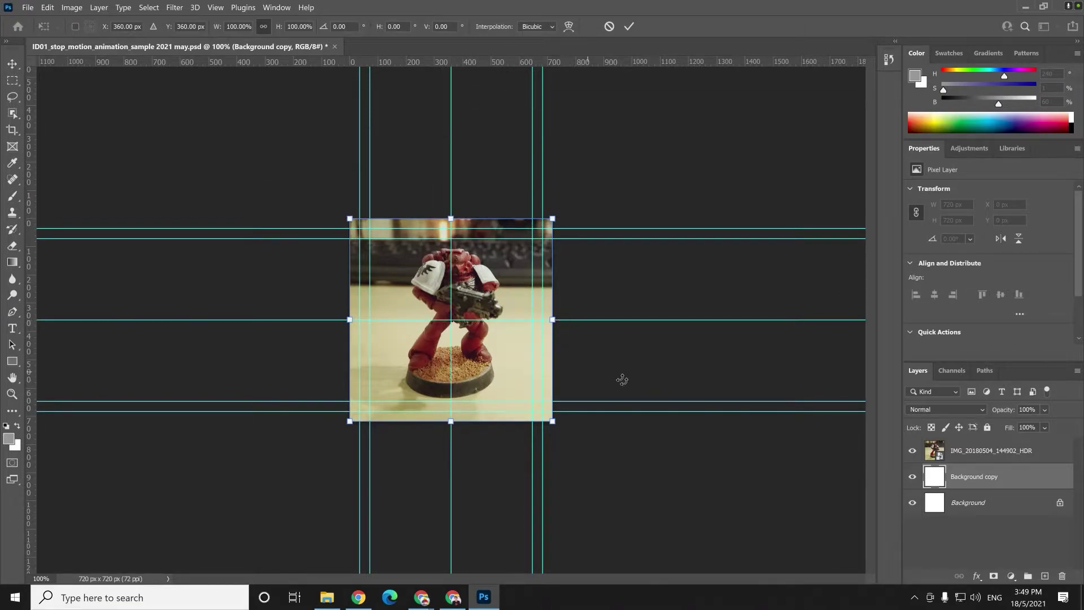
left_click(628, 26)
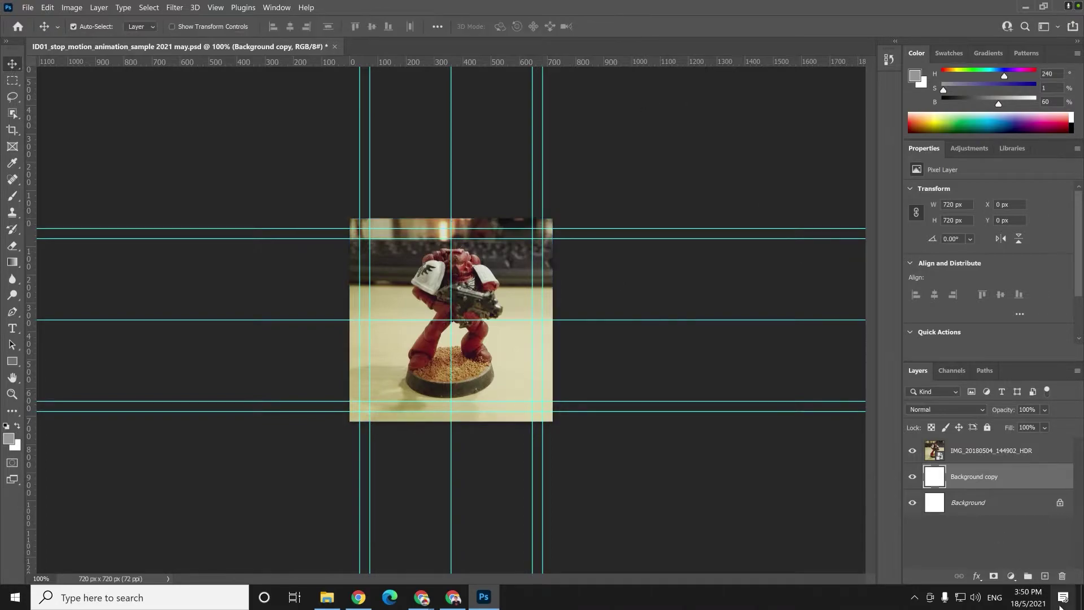
Delete the Background copy layer.
left_click(1020, 540)
left_click(991, 488)
key("Delete")
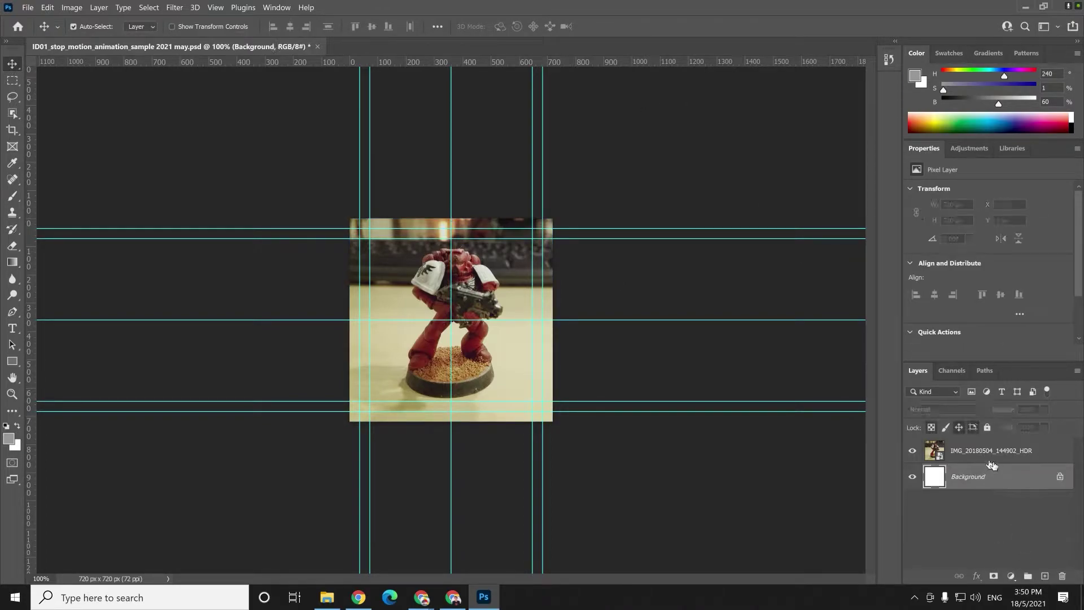
Adjust the position of the IMG_20180504_144902_HDR photo and scale it up proportionally to about 38.08%.
left_click(991, 451)
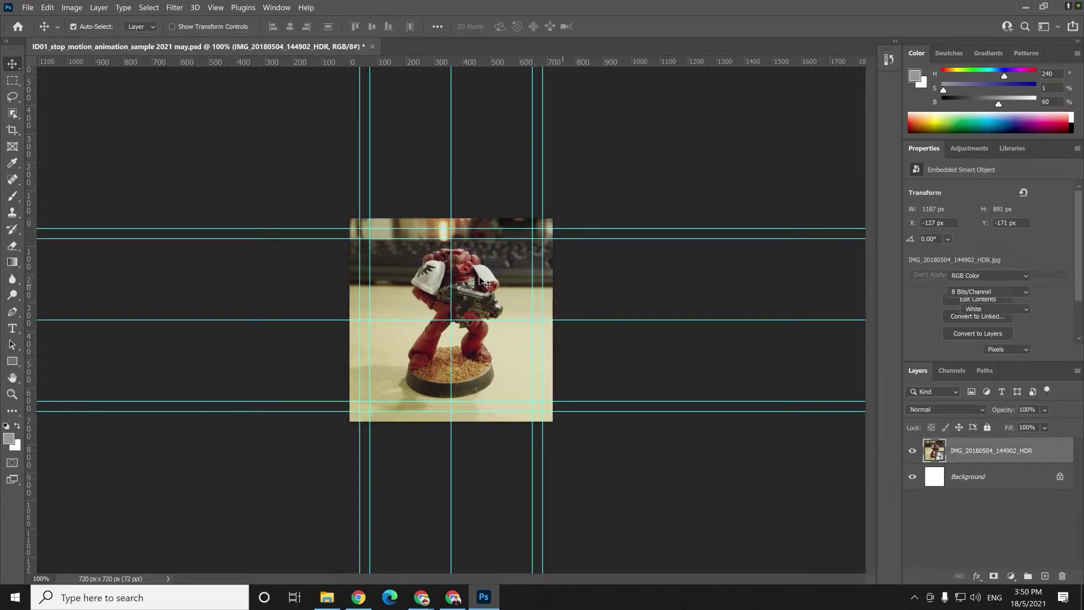
left_click_drag(484, 283, 496, 280)
key("ctrl+t")
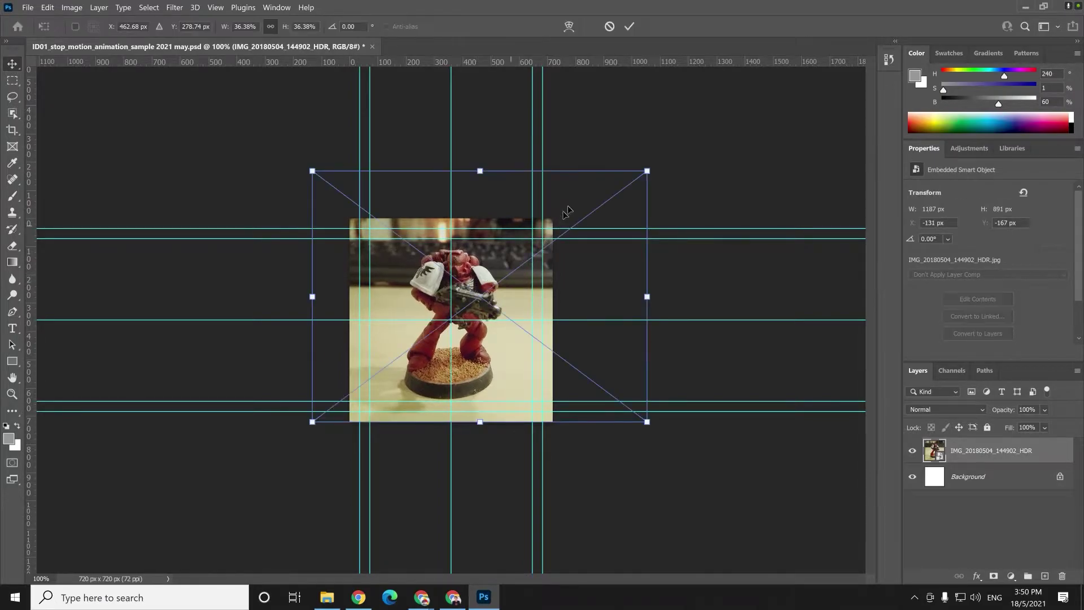
left_click_drag(649, 171, 664, 159)
Nudge the photo to about X 468.44 px, Y 267.92 px so the figure sits on the centre guides, and apply the transform.
key("shift+Left")
key("shift+Left")
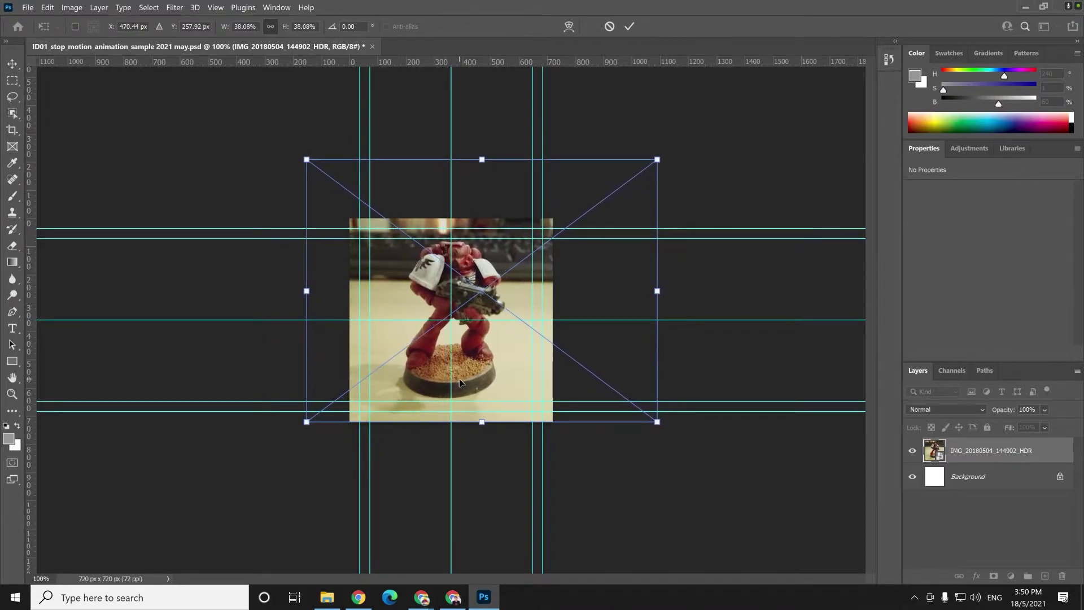
key("Left")
key("Left")
key("Left")
key("Left")
key("Left")
key("Down")
key("Down")
key("Down")
key("Down")
key("Down")
key("Down")
key("Down")
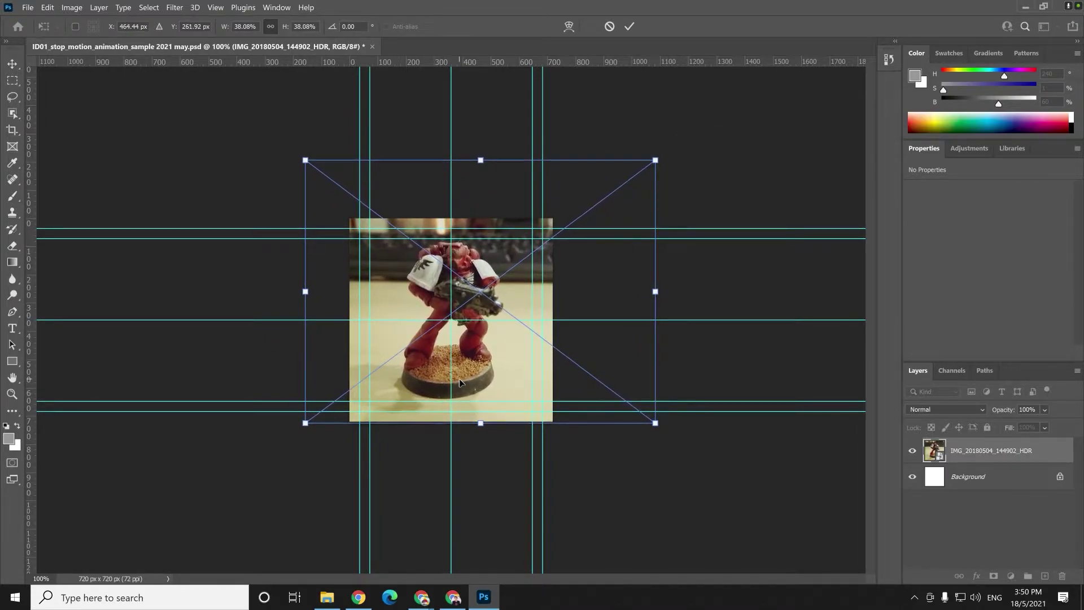
key("Right")
key("Right")
key("Right")
key("Down")
key("Down")
key("Down")
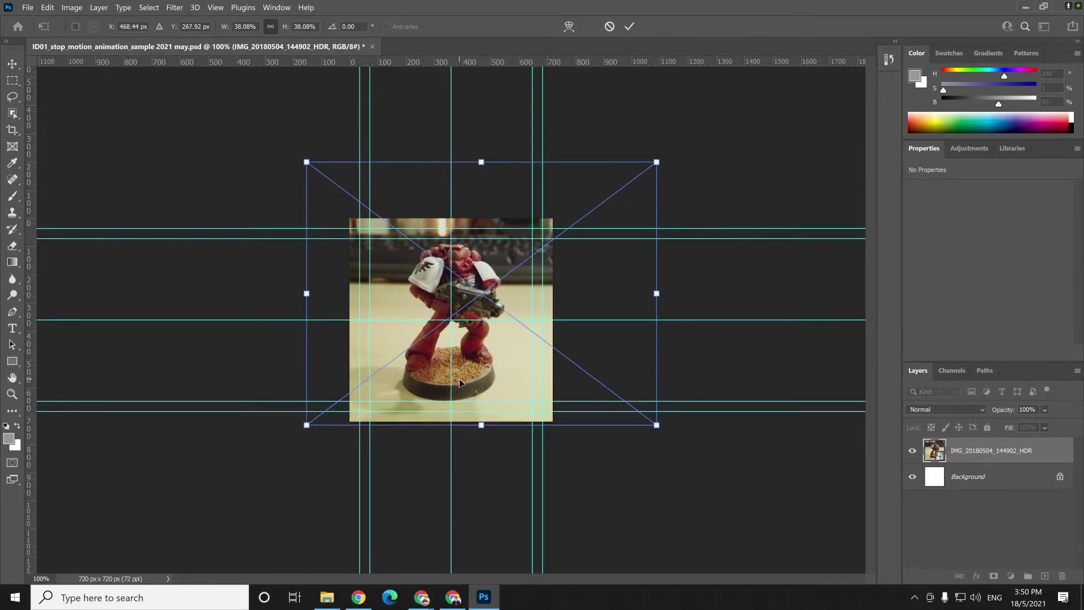
key("Return")
Add a horizontal guide at the upper edge of the figure's round base and vertical guides at its left and right edges.
left_click_drag(443, 64, 489, 346)
left_click_drag(28, 346, 403, 388)
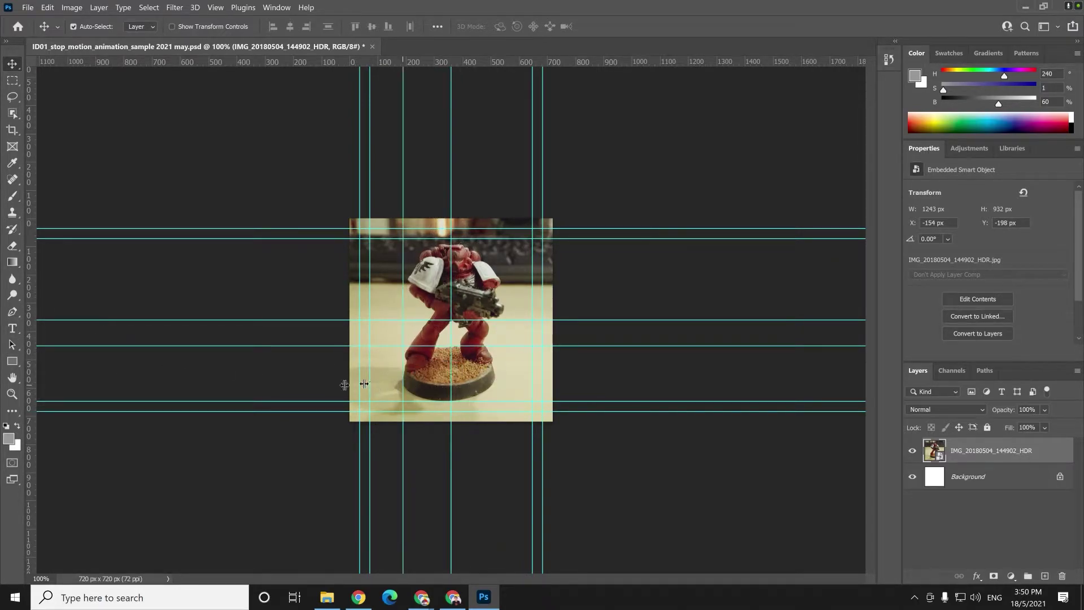
left_click_drag(28, 334, 499, 386)
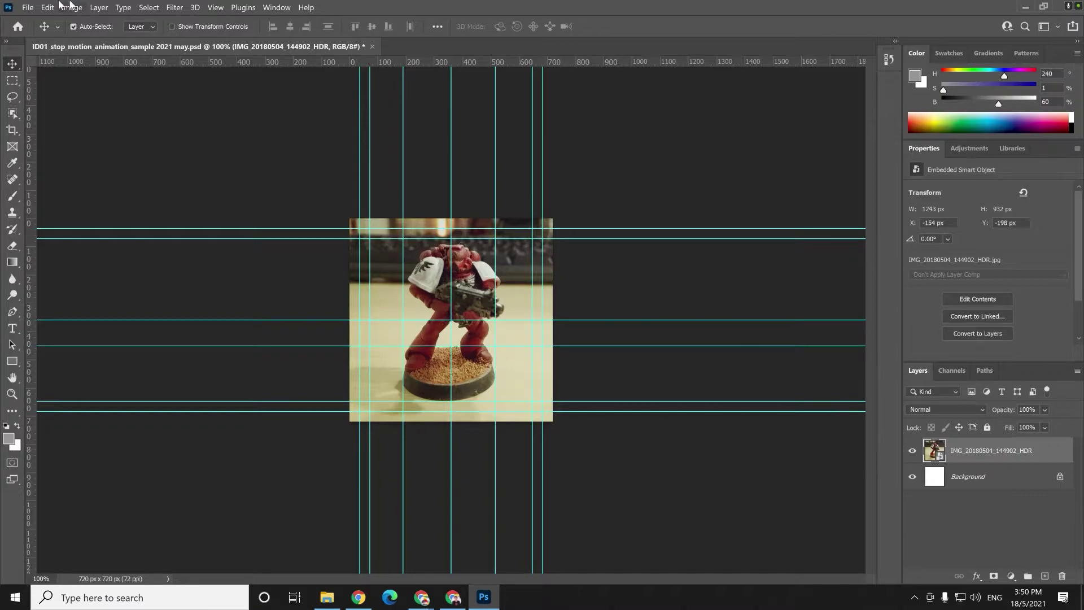
Select the subject of the first photo automatically and add a layer mask that isolates the figure from its background.
left_click(150, 8)
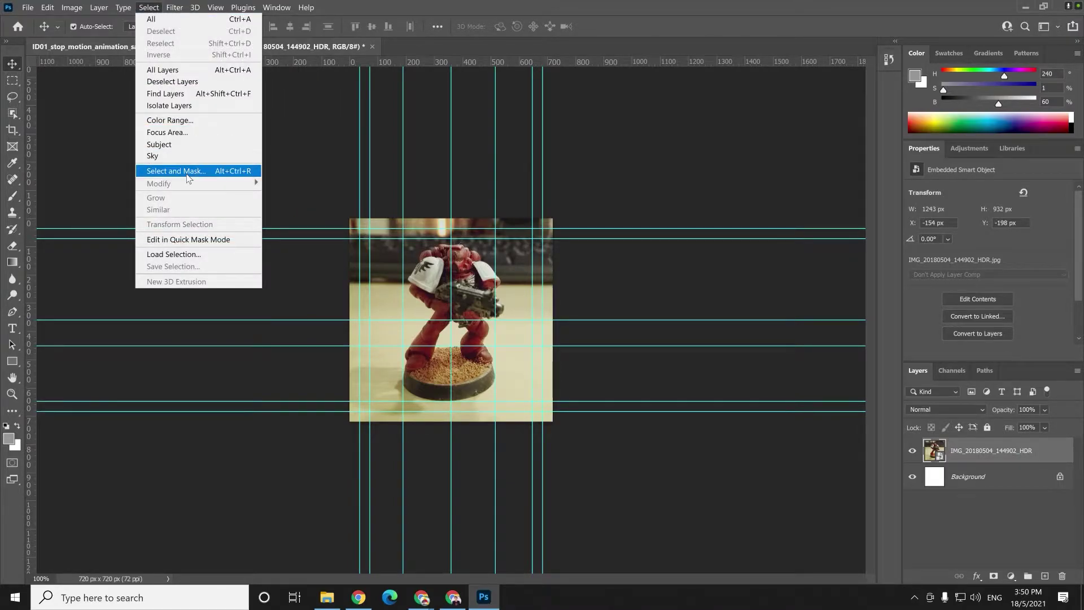
left_click(188, 148)
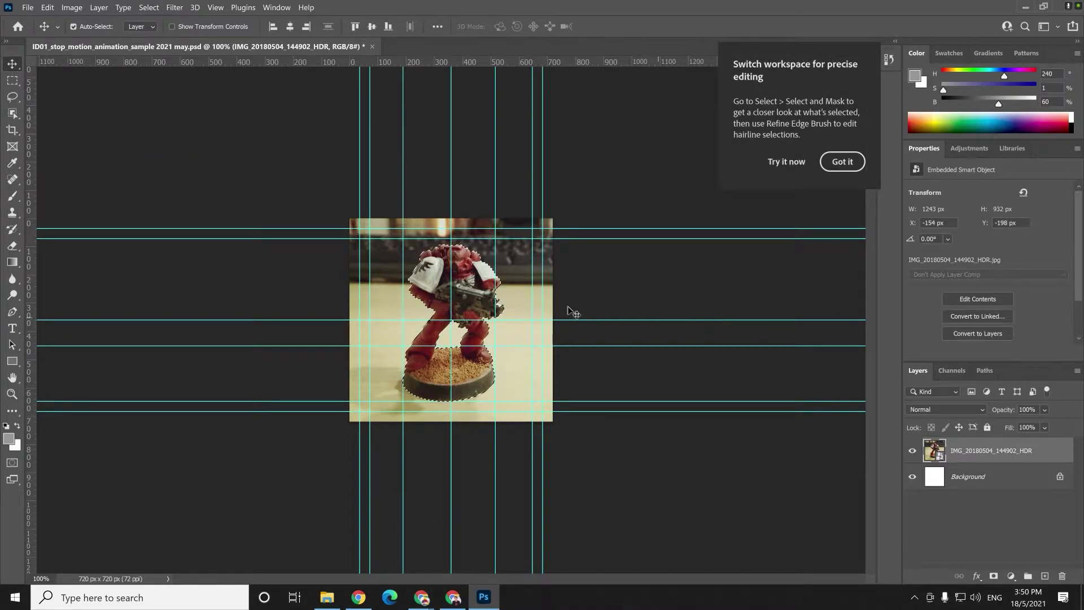
left_click(842, 162)
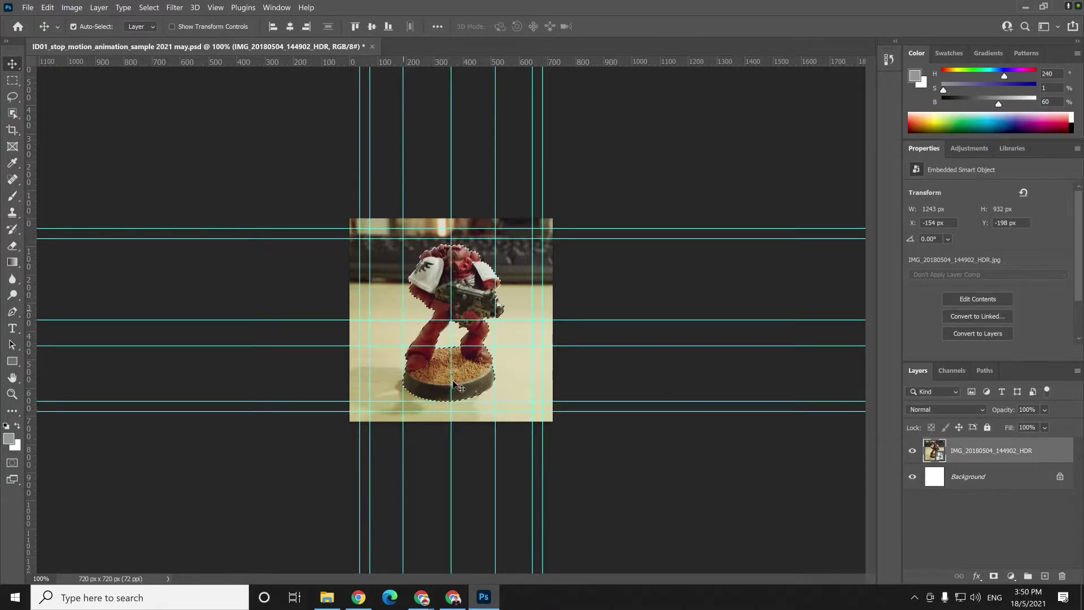
left_click(994, 576)
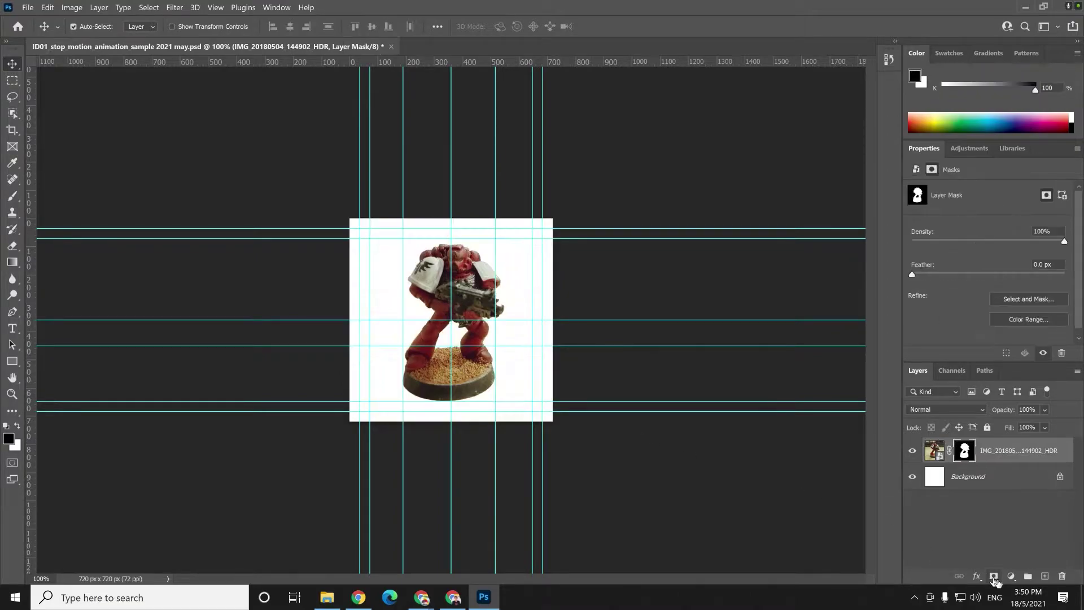
left_click(655, 275)
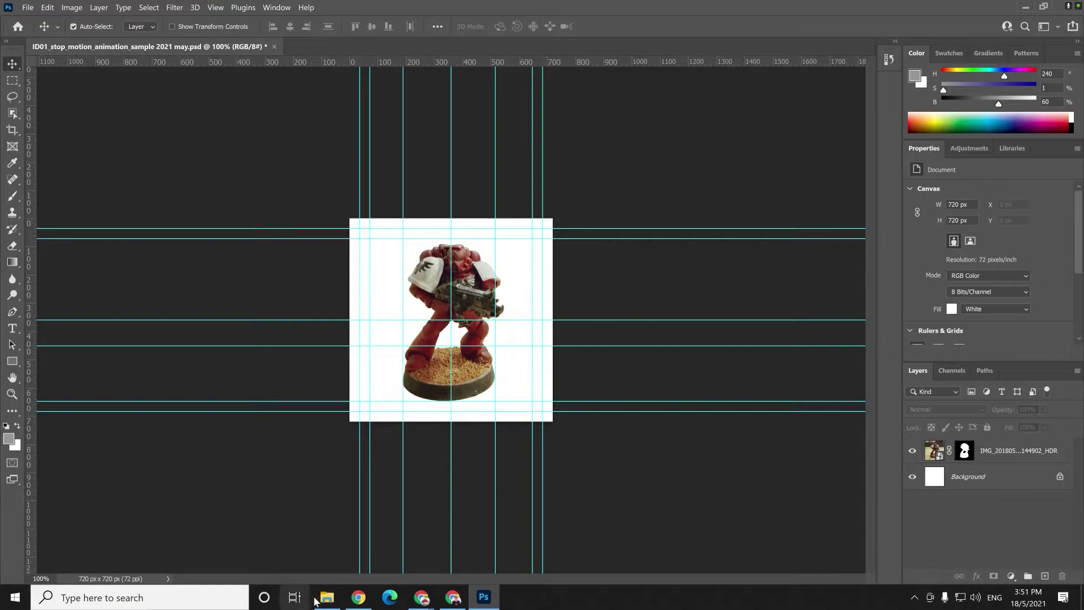
Place IMG_20180504_144907_HDR from the folder into the document, scale it up proportionally to about 36.83%, and apply the transform.
left_click(338, 595)
left_click(491, 325)
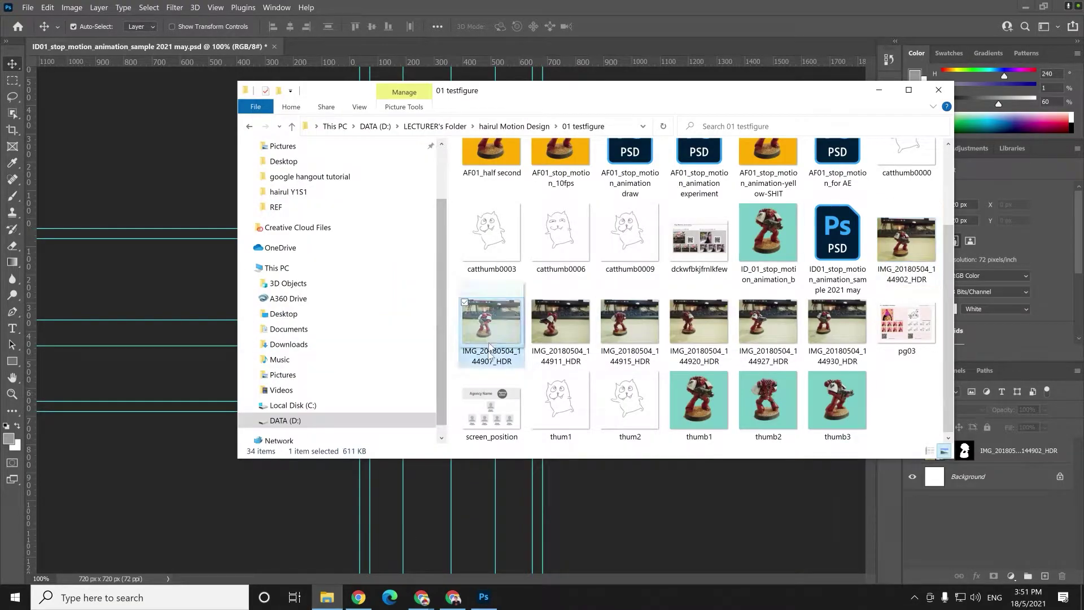
left_click_drag(233, 359, 328, 325)
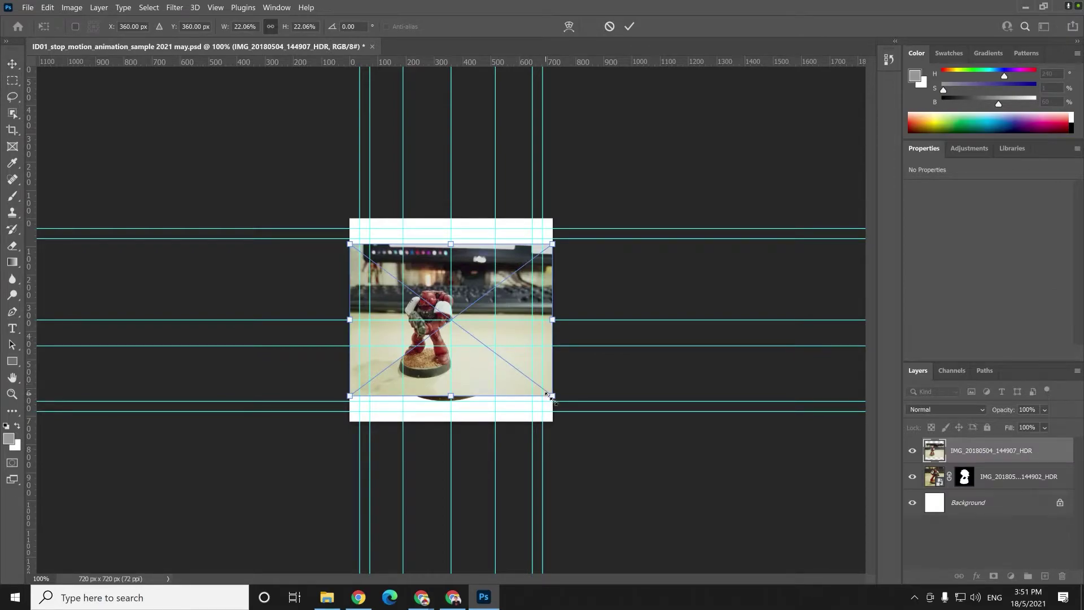
left_click_drag(558, 400, 583, 418)
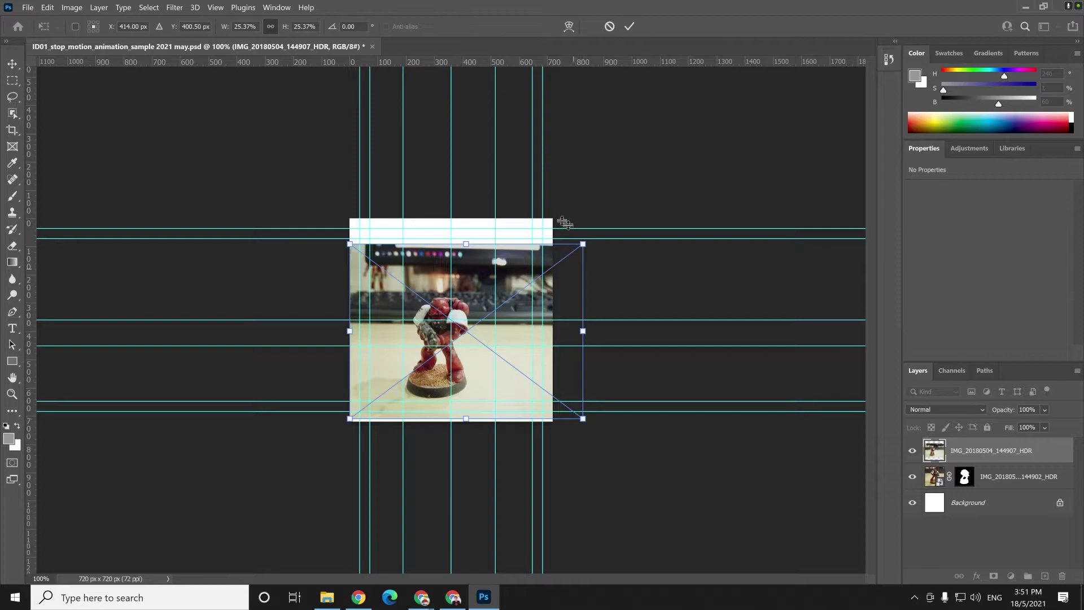
left_click_drag(587, 247, 694, 164)
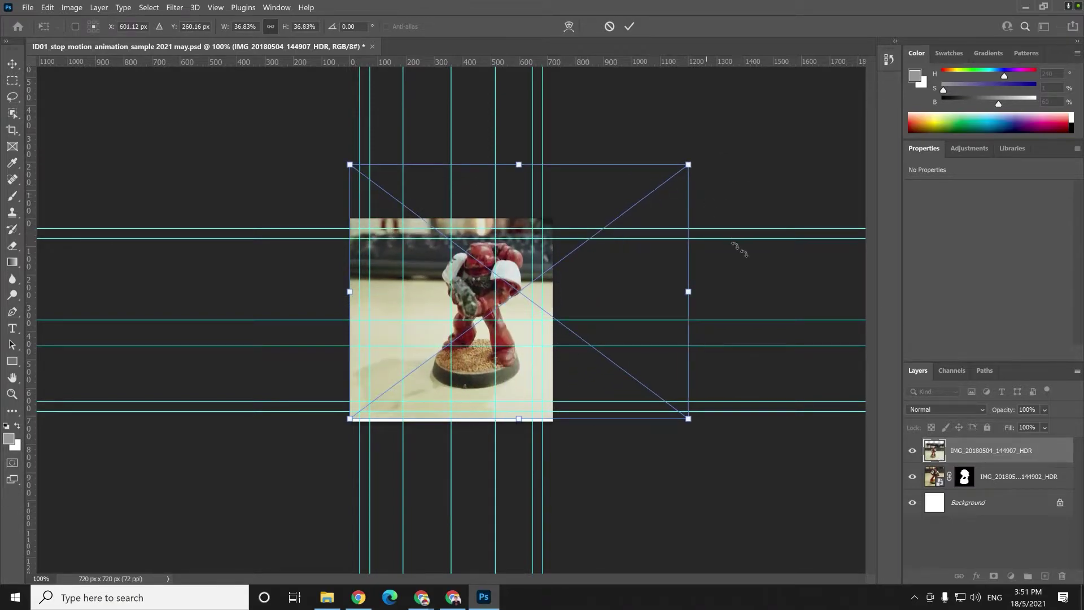
key("Return")
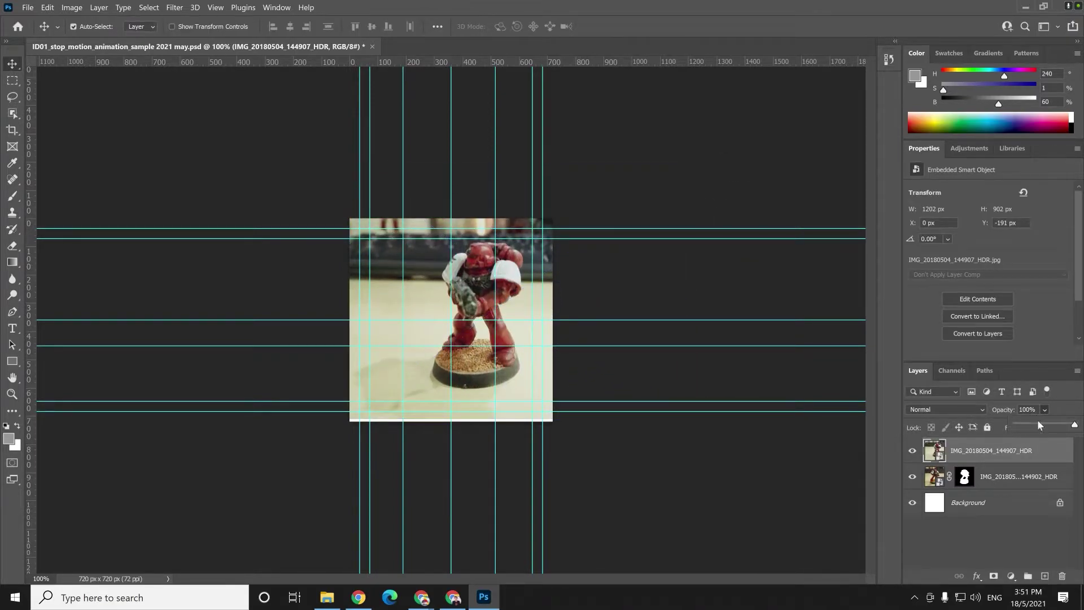
Lower the IMG_20180504_144907_HDR layer's opacity to about 62% and lock the masked IMG_20180504_144902_HDR layer.
left_click(1040, 425)
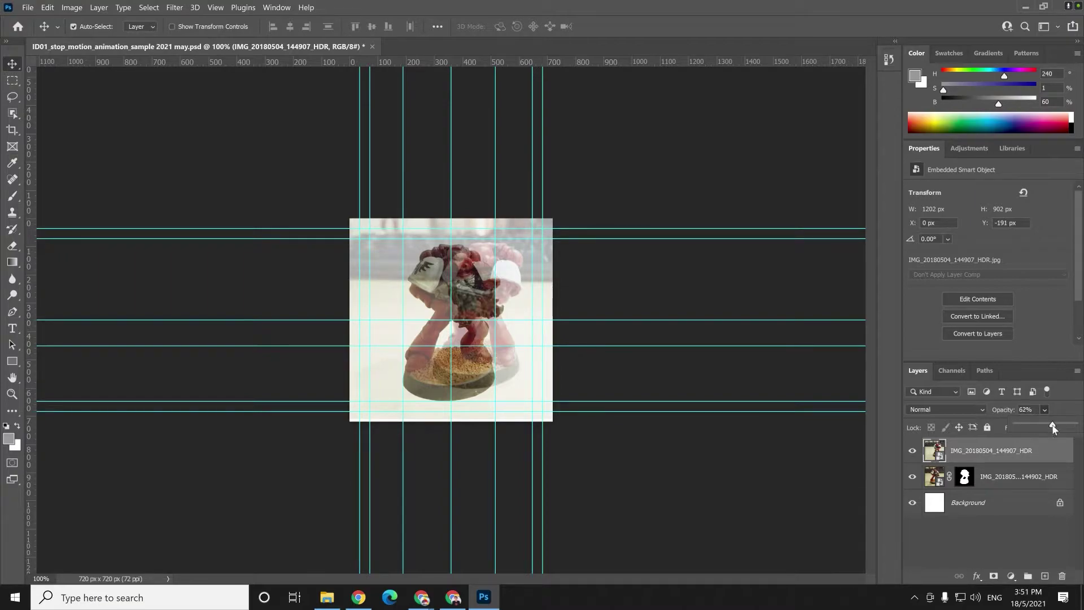
left_click(1017, 475)
left_click(988, 427)
Move the second photo over the first figure, to about X -113 px, Y -146 px, and set its opacity to about 59%.
left_click(1020, 457)
left_click_drag(501, 270, 474, 285)
key("ctrl")
left_click(1046, 409)
left_click_drag(1063, 427, 1051, 428)
Scale the second photo to about 39.48%, nudge it to about X 515.24 px, Y 272.82 px to match the bases, and apply the transform.
key("ctrl+t")
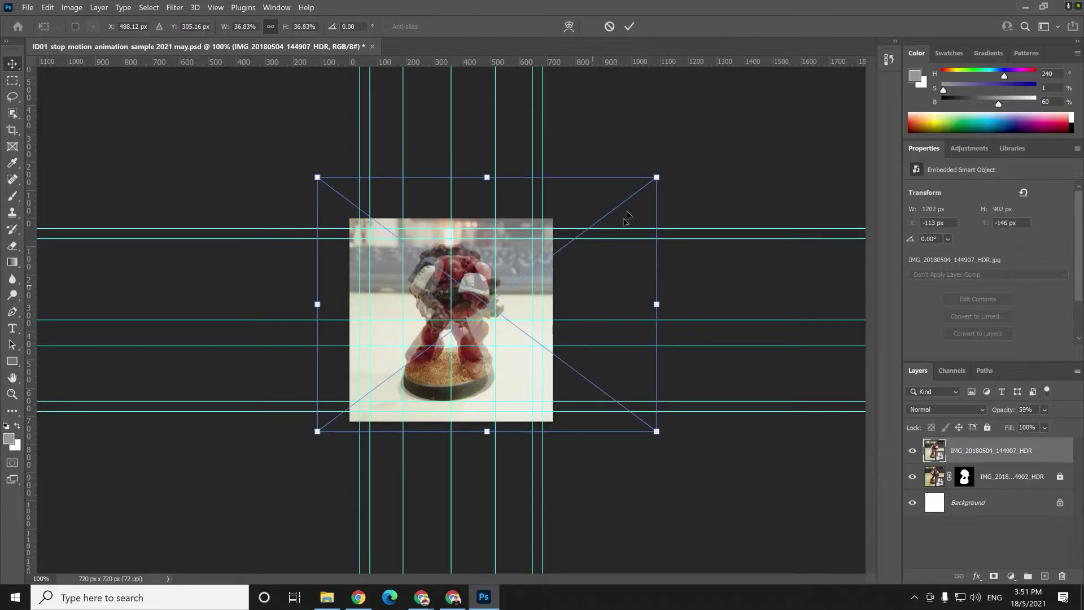
left_click_drag(656, 177, 682, 159)
key("Left")
key("Left")
key("Left")
key("Left")
key("Left")
key("Left")
key("Left")
key("Left")
key("Left")
key("Left")
key("Left")
key("Left")
key("Left")
key("Left")
key("Left")
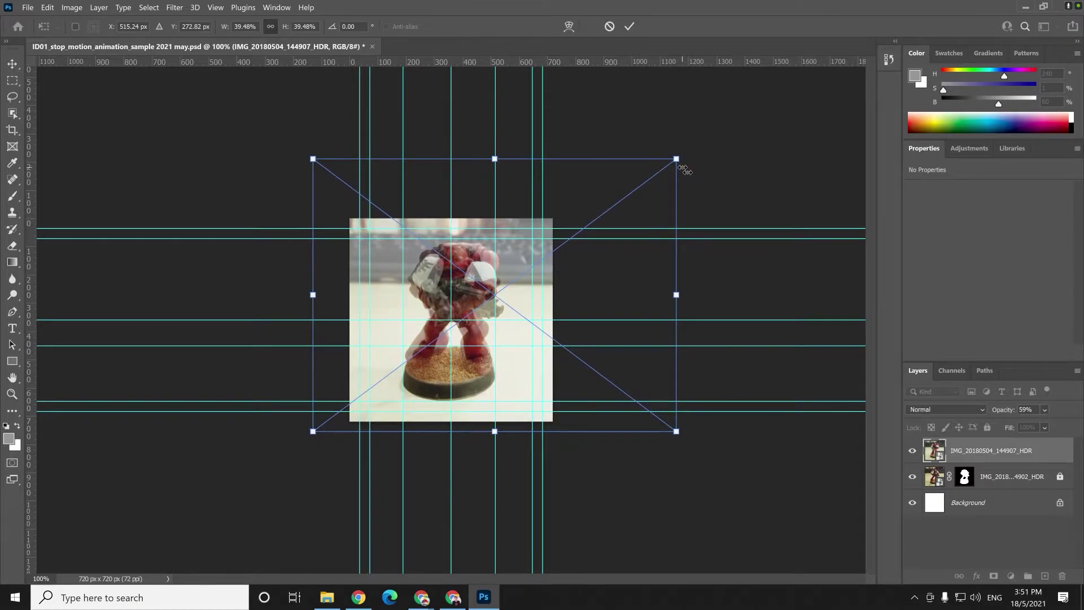
key("Return")
Restore the second photo's opacity to 100%, hiding the masked first layer meanwhile and showing it again.
left_click(913, 477)
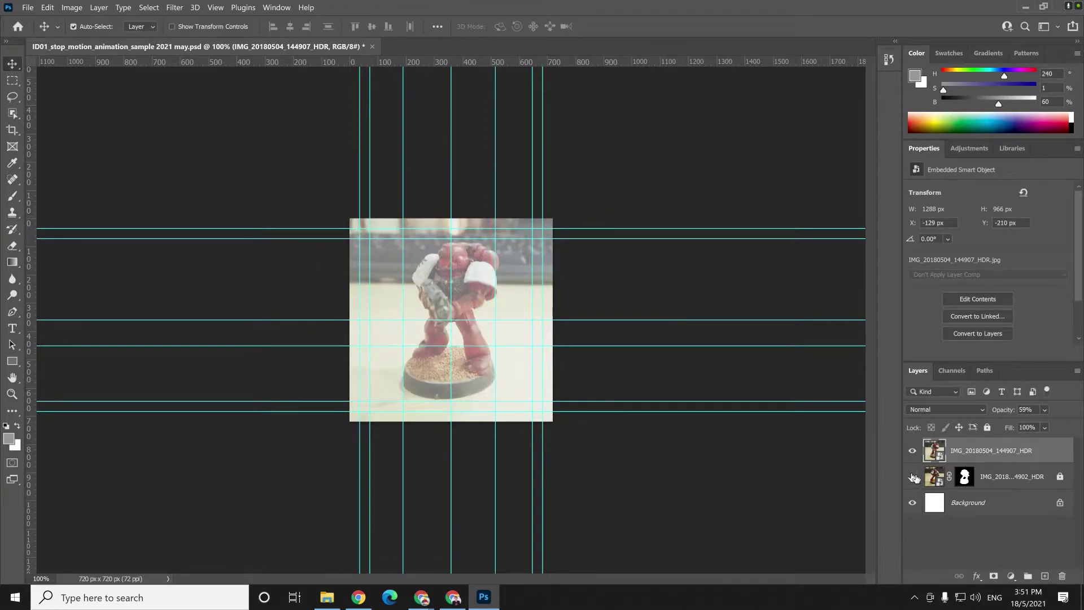
left_click(1045, 410)
left_click(913, 477)
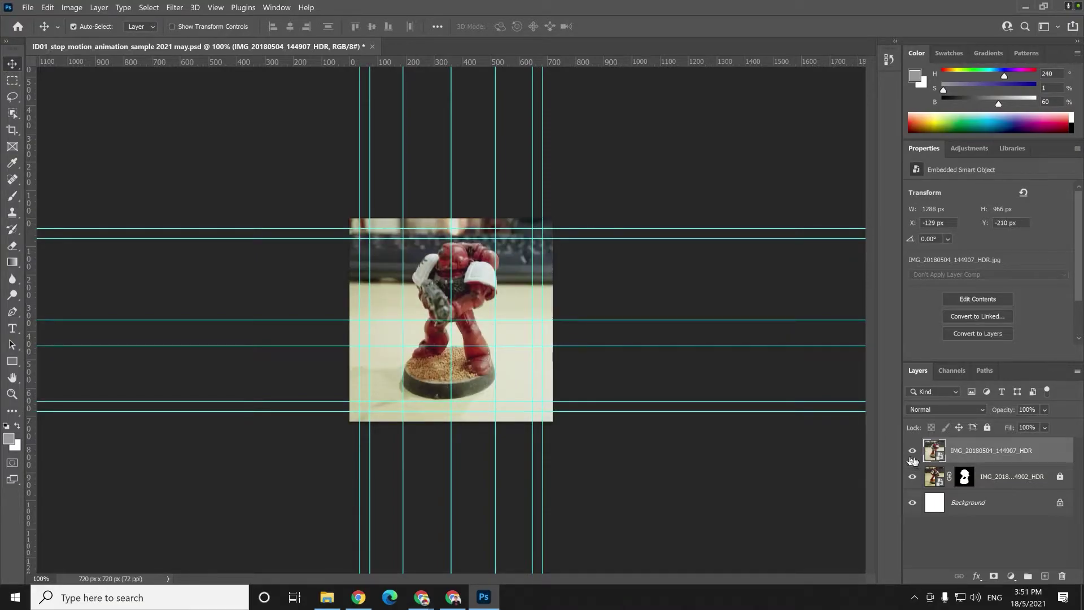
Compare the alignment of the two figures by repeatedly hiding and showing the IMG_20180504_144907_HDR layer.
left_click(913, 452)
left_click(913, 452)
left_click(913, 452)
left_click(912, 452)
left_click(913, 452)
left_click(913, 452)
left_click(913, 452)
left_click(913, 452)
Select the subject of the IMG_20180504_144907_HDR photo automatically.
left_click(145, 11)
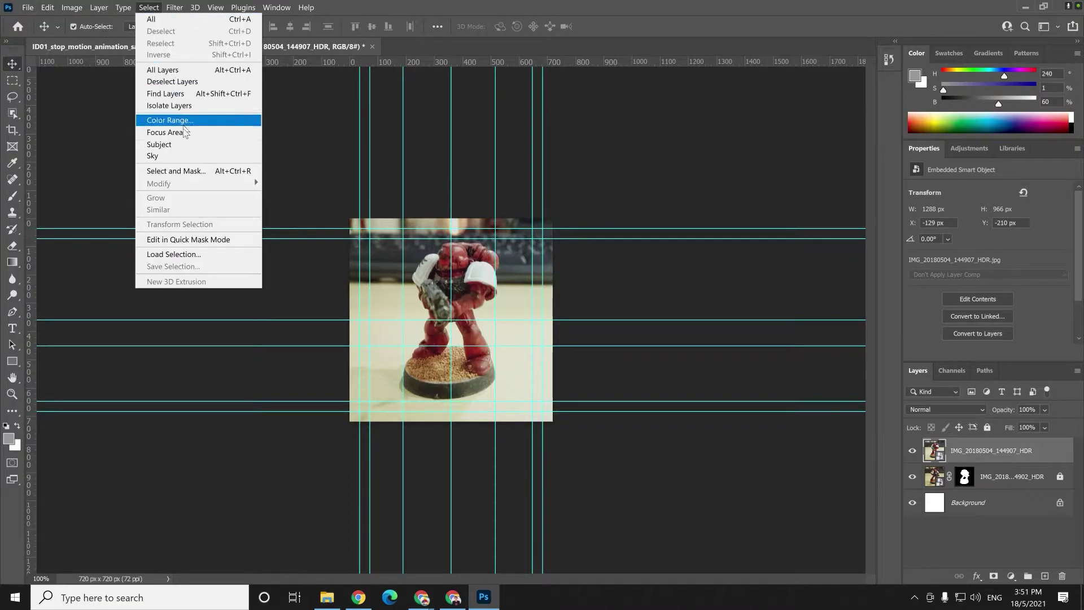
left_click(185, 143)
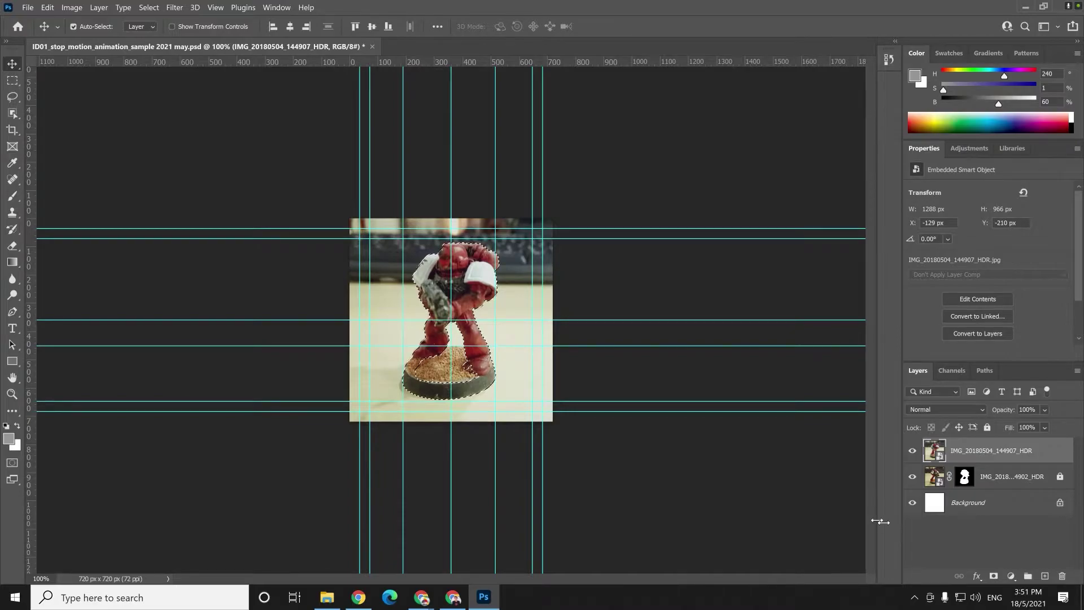
Outline the sandy top of the second figure's base with the Polygonal Lasso, hiding the guides while drawing and showing them again.
key("l")
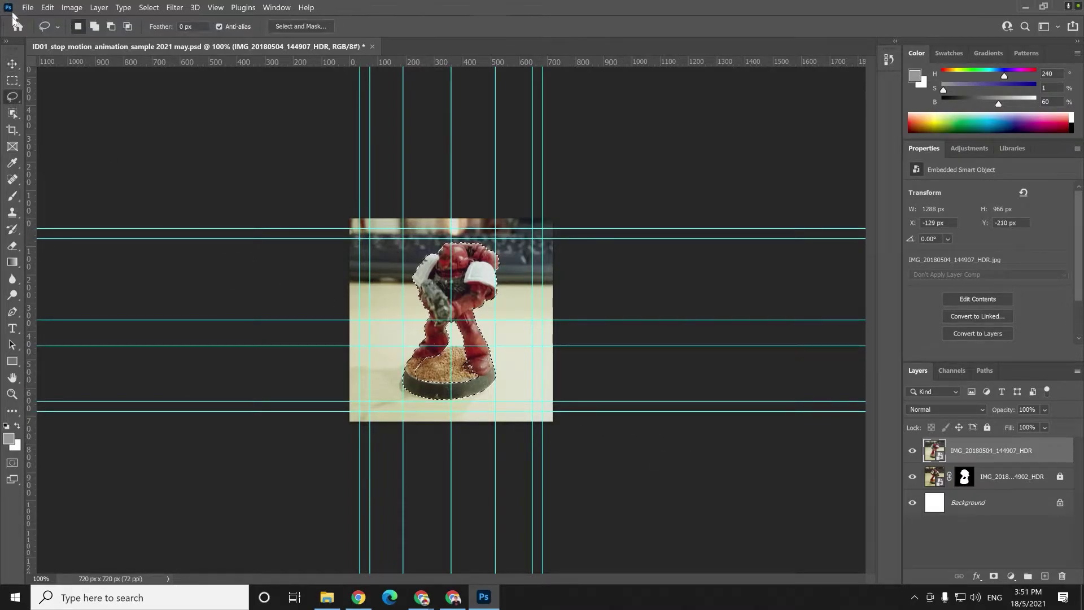
right_click(18, 99)
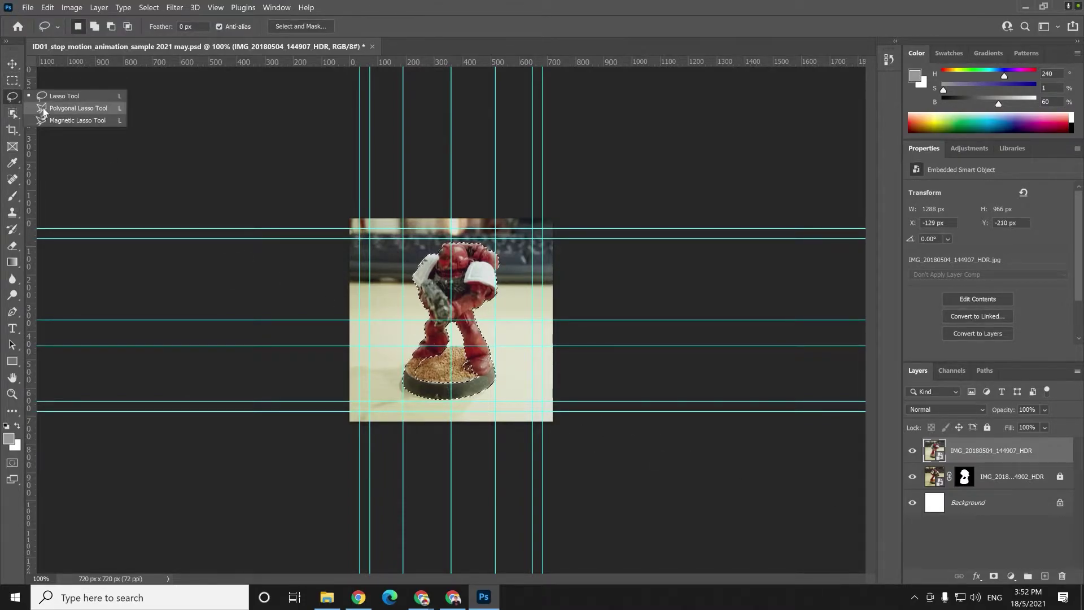
left_click(44, 108)
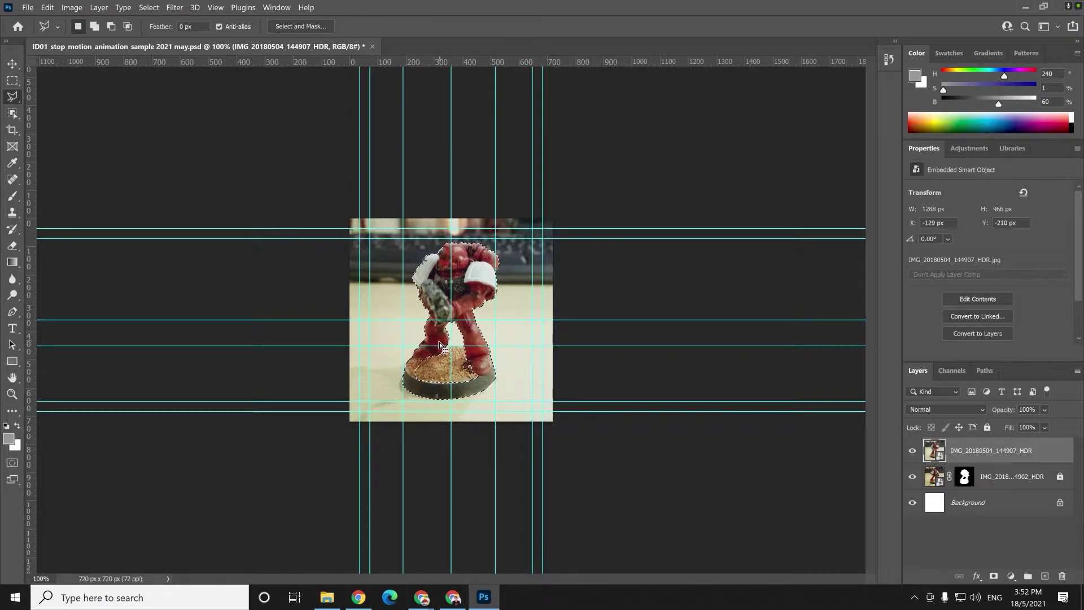
key("ctrl+h")
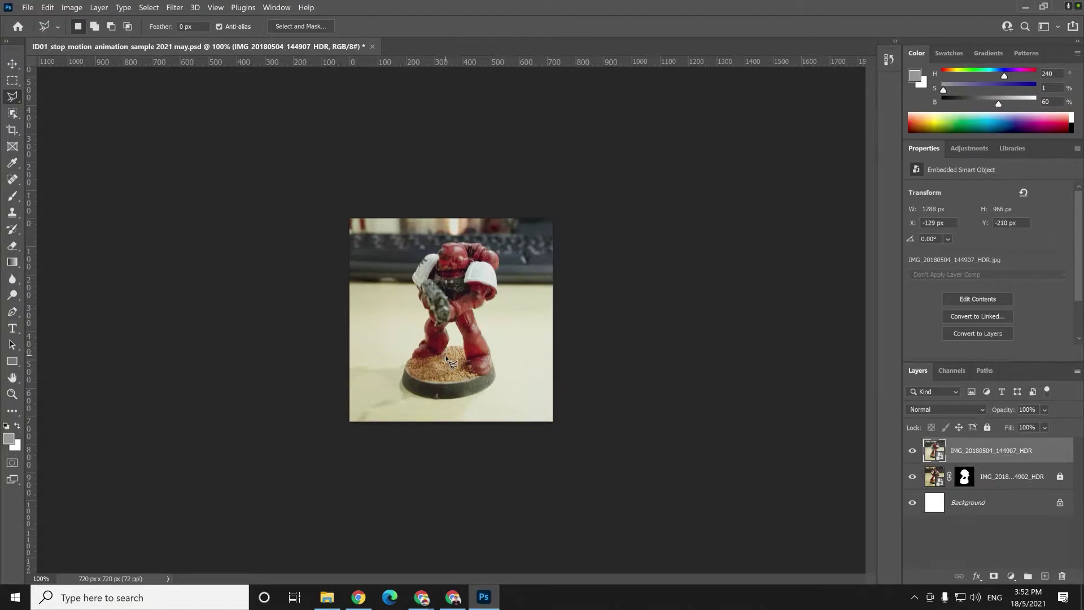
key("ctrl+plus")
key("ctrl+plus")
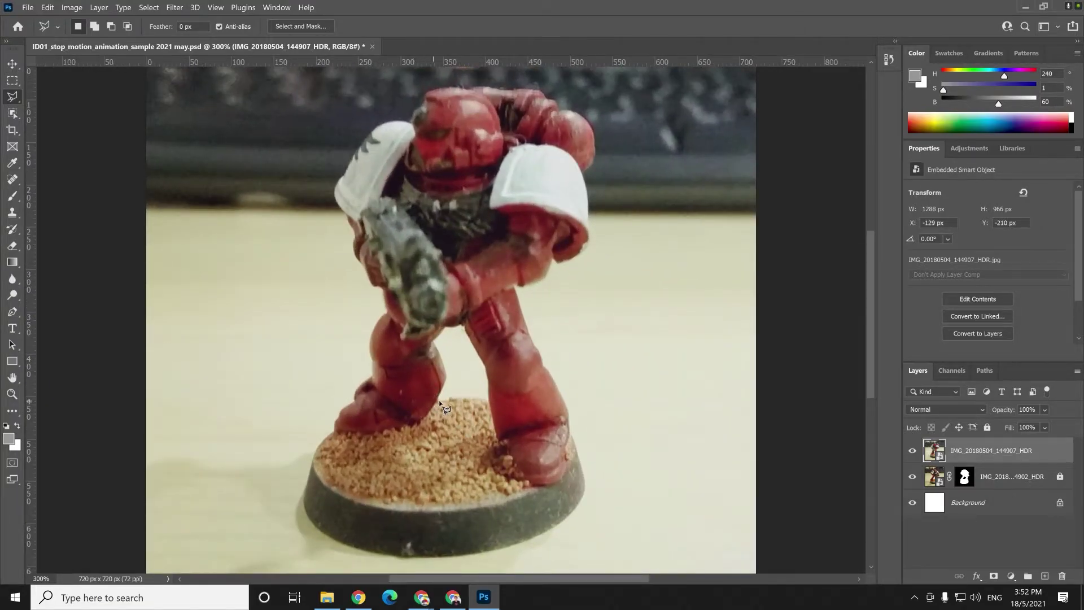
left_click(522, 413)
left_click(365, 415)
left_click(337, 438)
left_click(342, 470)
left_click(376, 502)
left_click(472, 523)
double_click(554, 484)
key("ctrl+semicolon")
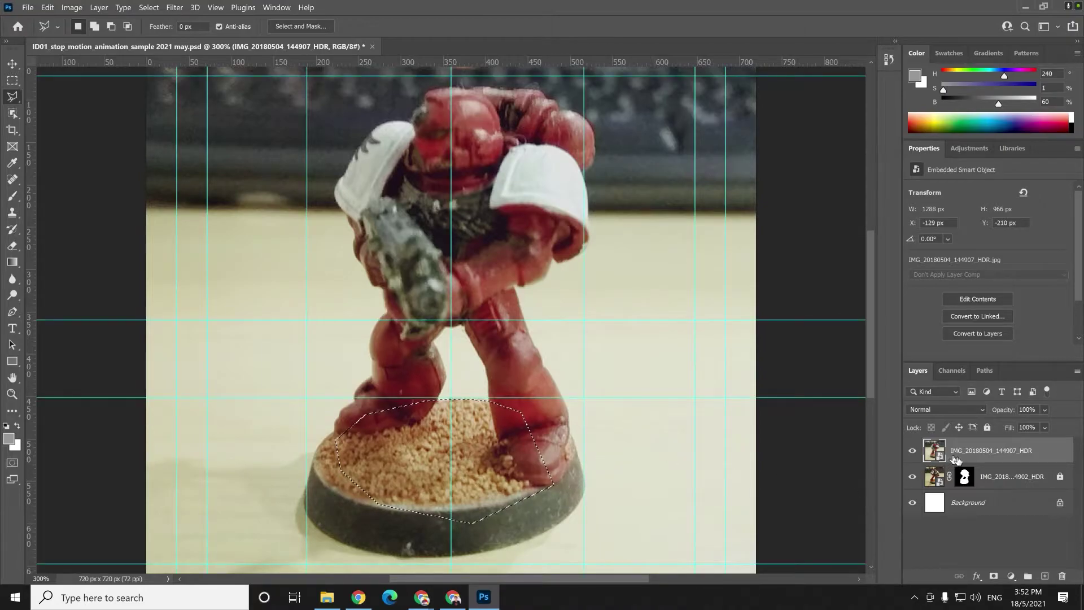
key("ctrl+minus")
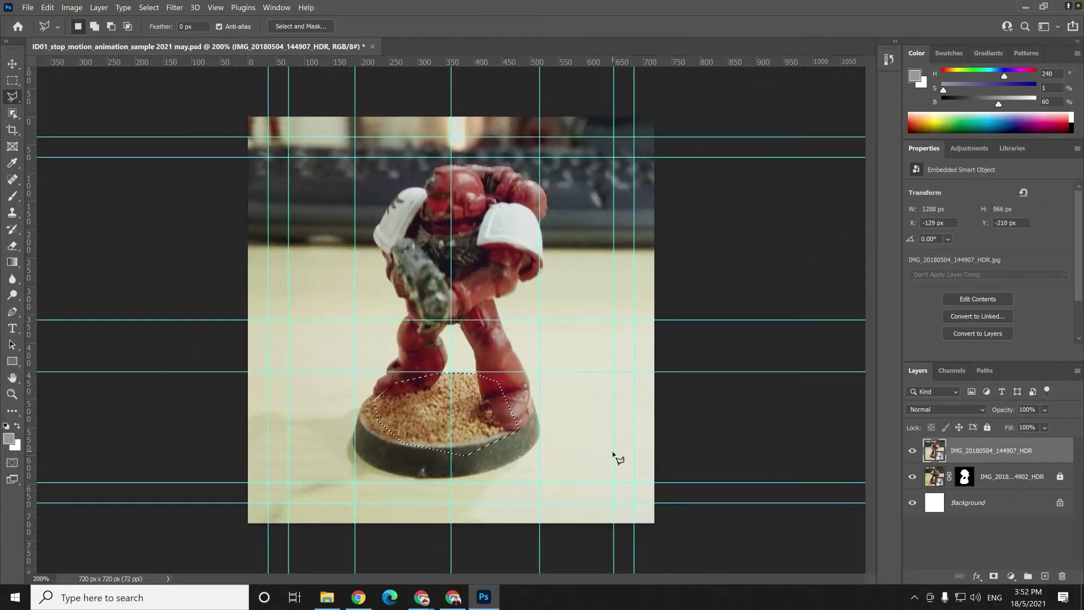
Discard the lasso selection and automatically select the subject of the IMG_20180504_144907_HDR photo again.
key("ctrl+d")
left_click(150, 8)
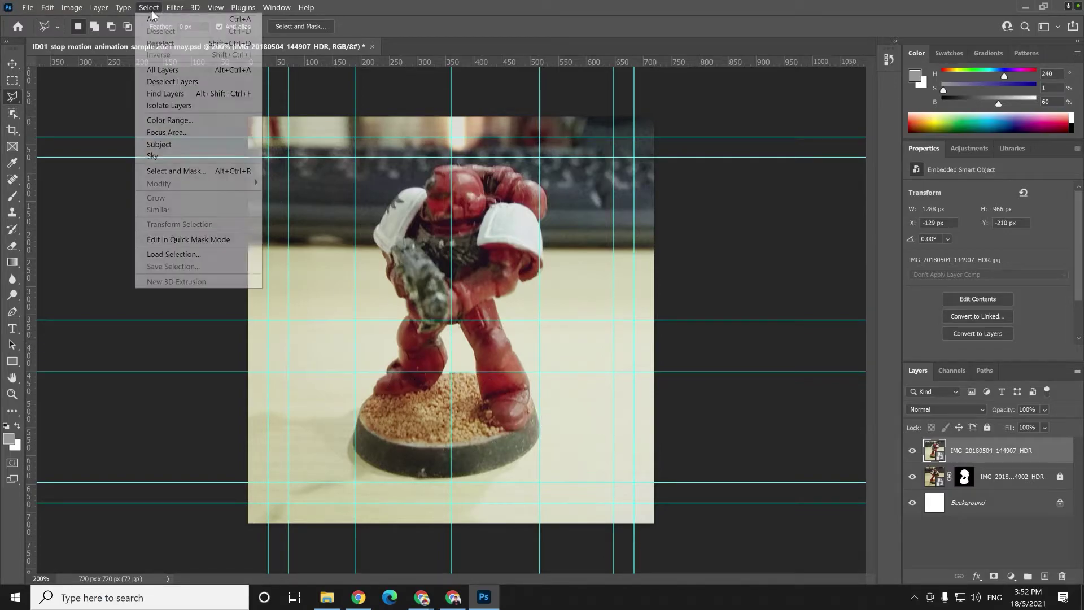
left_click(159, 145)
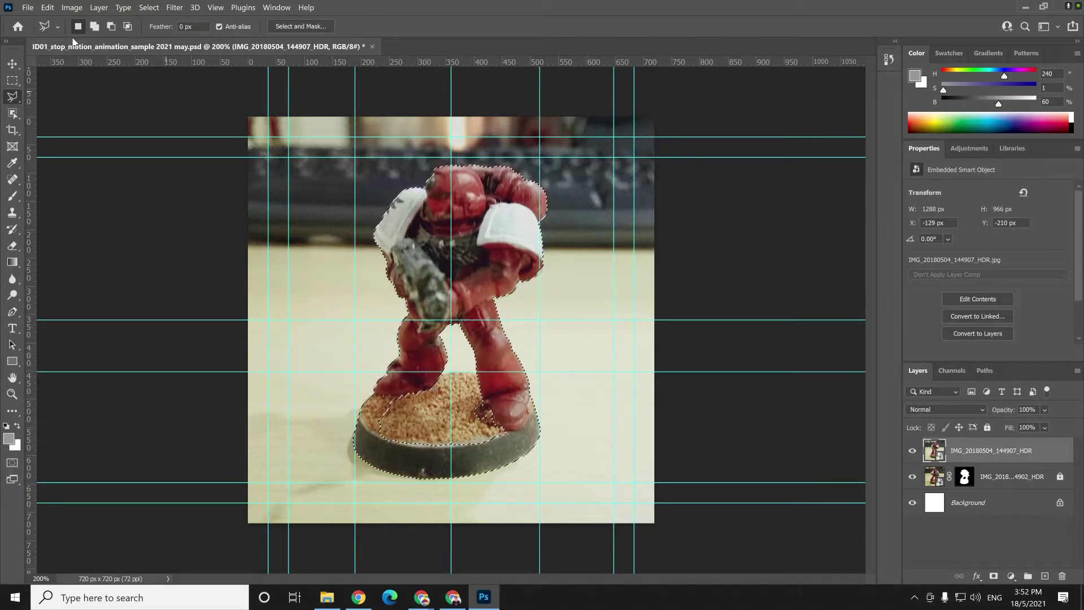
Add the sandy top of the second figure's base to the subject selection with the Polygonal Lasso.
key("shift")
left_click(409, 380)
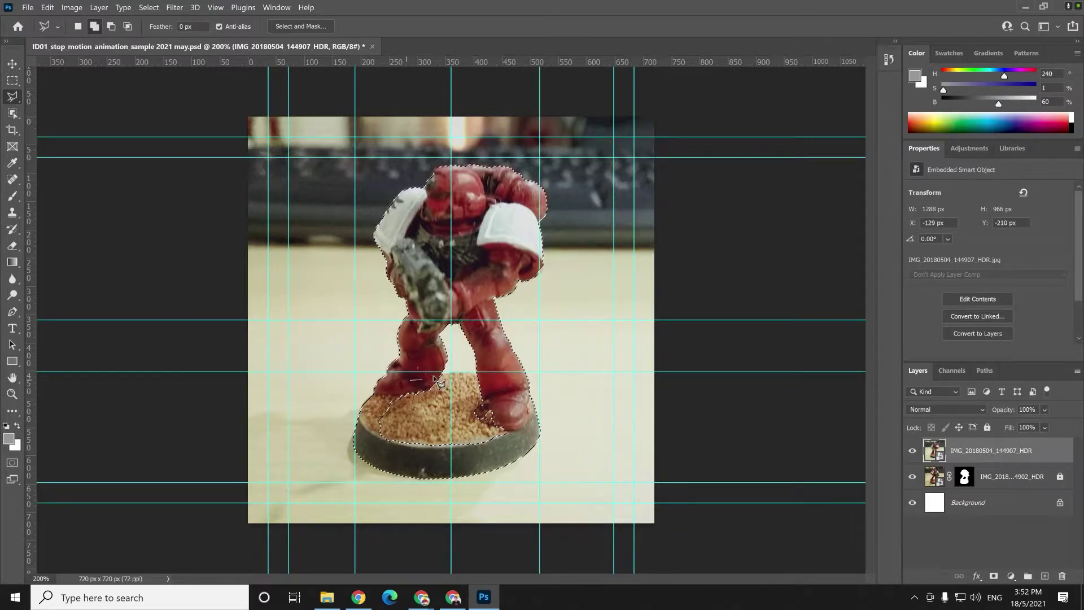
left_click(439, 373)
left_click(479, 373)
left_click(493, 397)
left_click(486, 418)
left_click(448, 421)
left_click(398, 397)
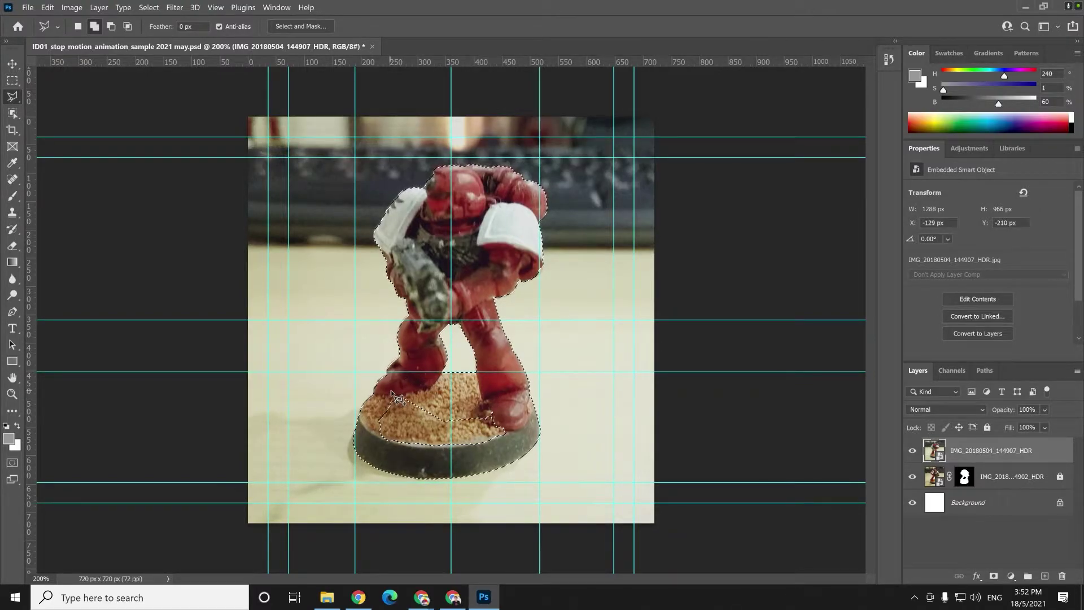
left_click(390, 451)
left_click(497, 459)
left_click(397, 397)
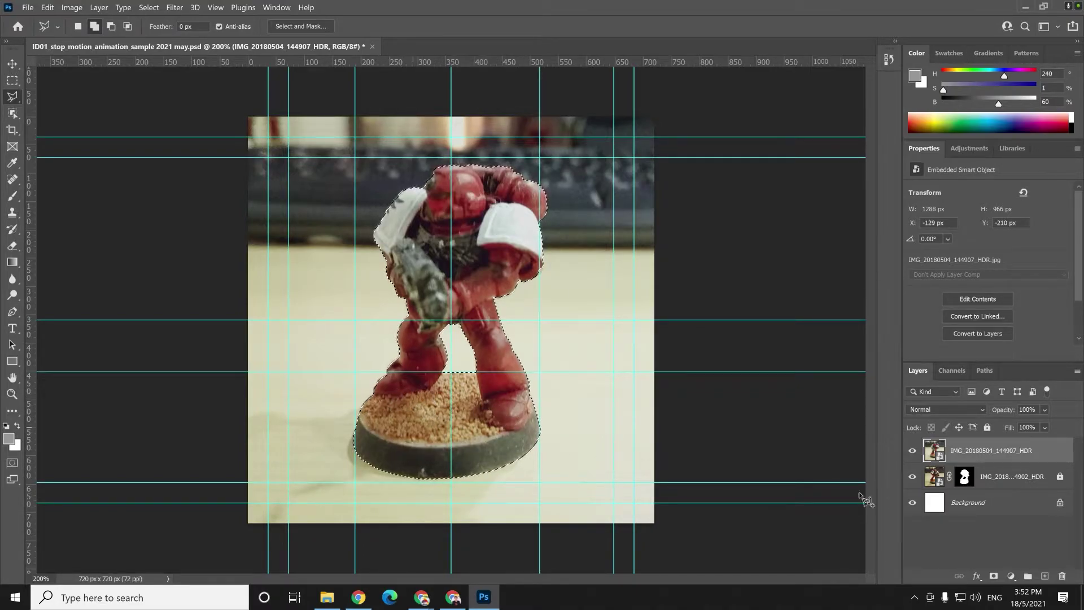
Mask the IMG_20180504_144907_HDR layer with the selection, and hide and show the layer to check the cut-out.
left_click(994, 576)
left_click(913, 452)
left_click(913, 452)
Deselect the layer with the Move tool active and save the document with Maximize Compatibility on.
key("v")
left_click(770, 240)
key("ctrl+s")
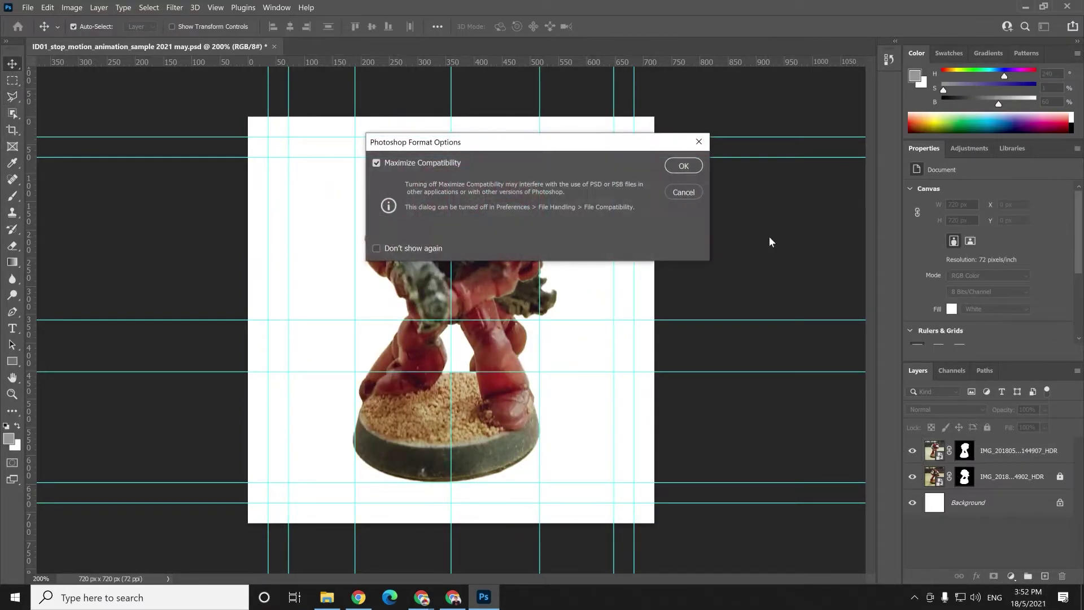
left_click(689, 165)
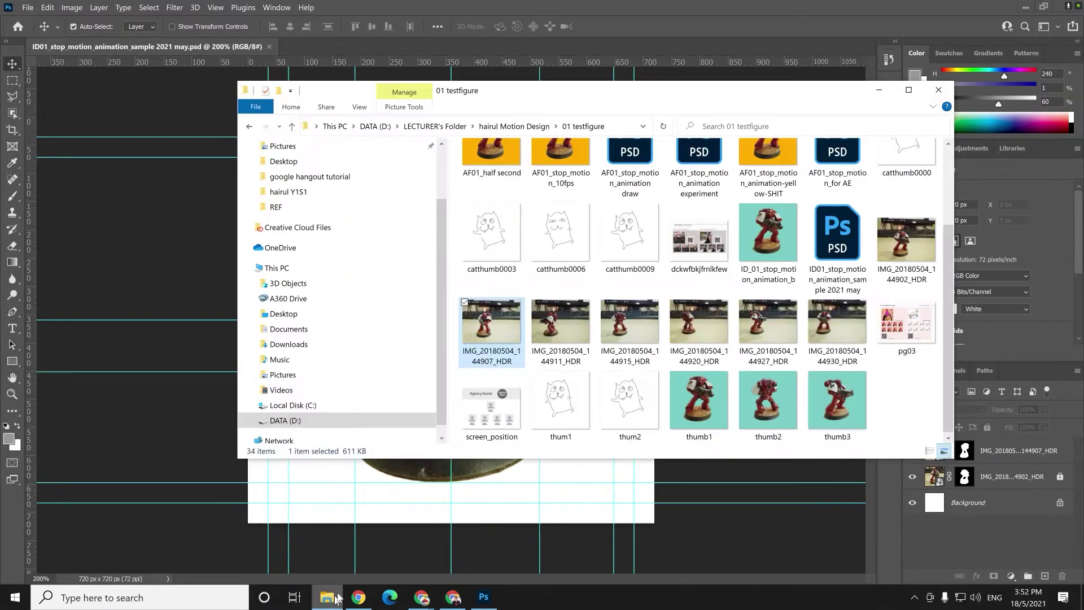
Place the IMG_20180504_144911_HDR photo from the 01 testfigure folder as a new layer and hide the first figure's layer.
left_click(327, 598)
left_click_drag(561, 324, 497, 484)
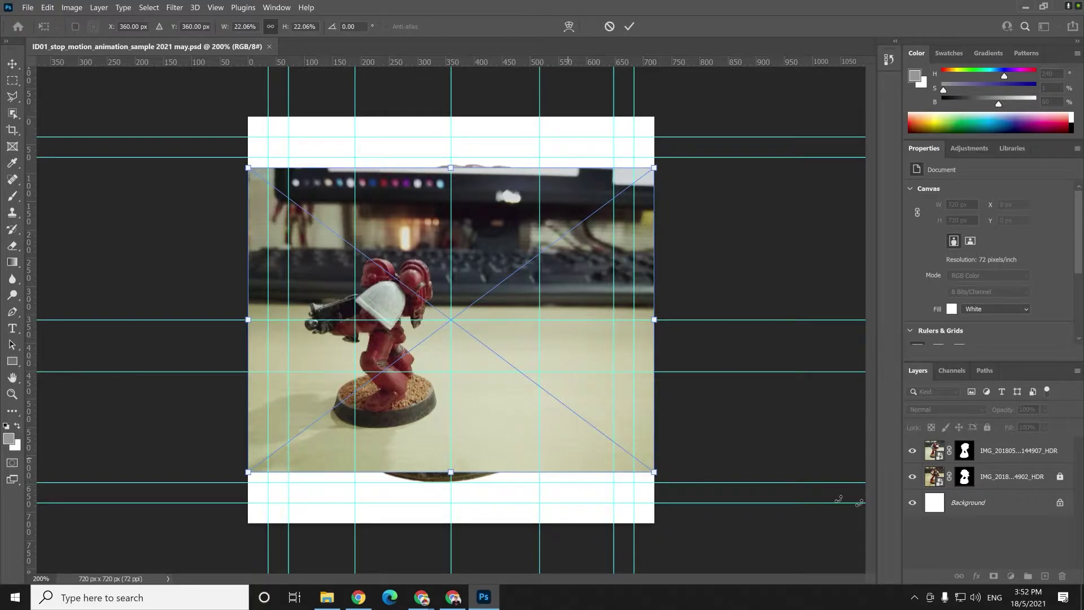
left_click(913, 477)
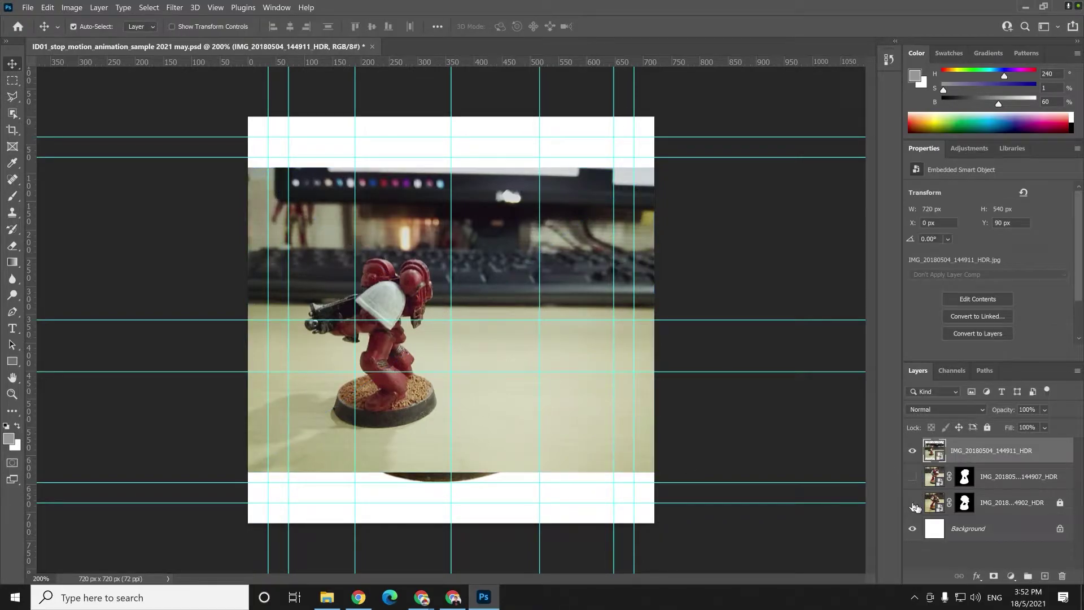
Enlarge the IMG_20180504_144911_HDR photo with Free Transform to about 39% scale.
key("ctrl+minus")
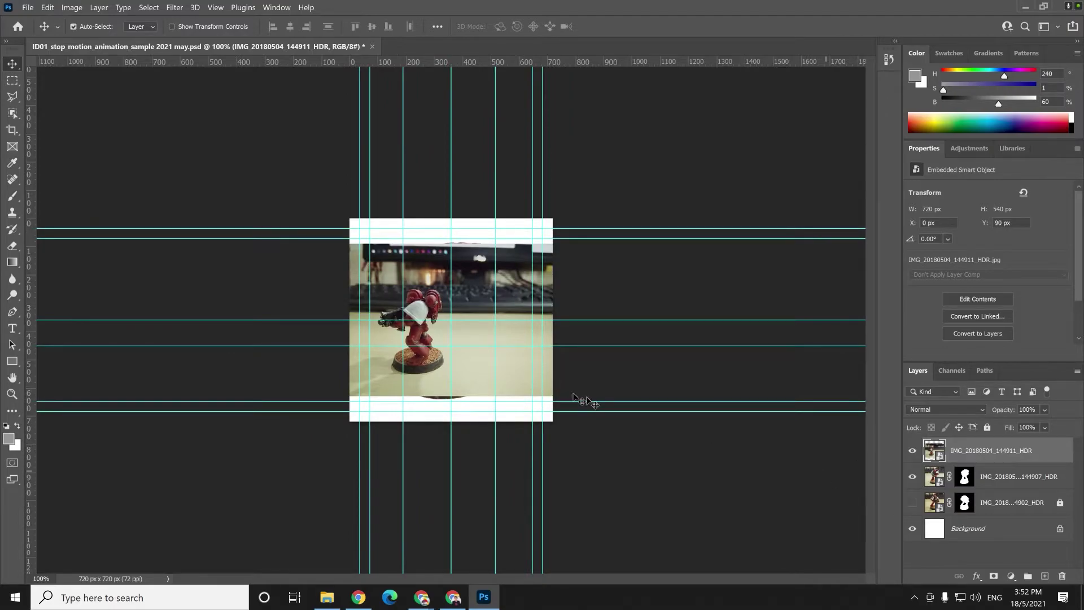
key("ctrl+t")
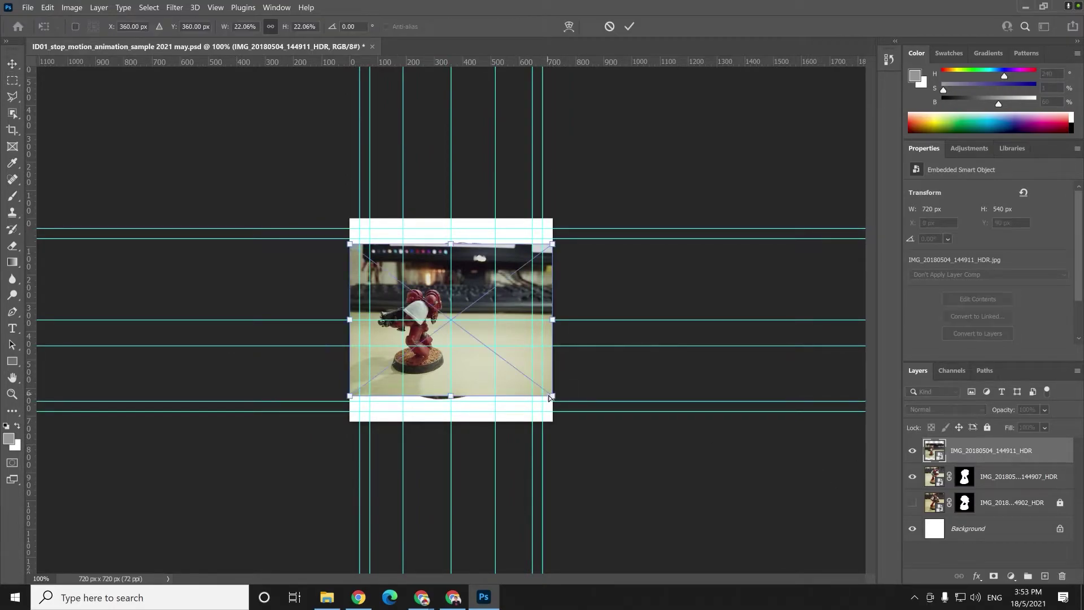
left_click_drag(552, 395, 603, 418)
left_click_drag(601, 247, 724, 179)
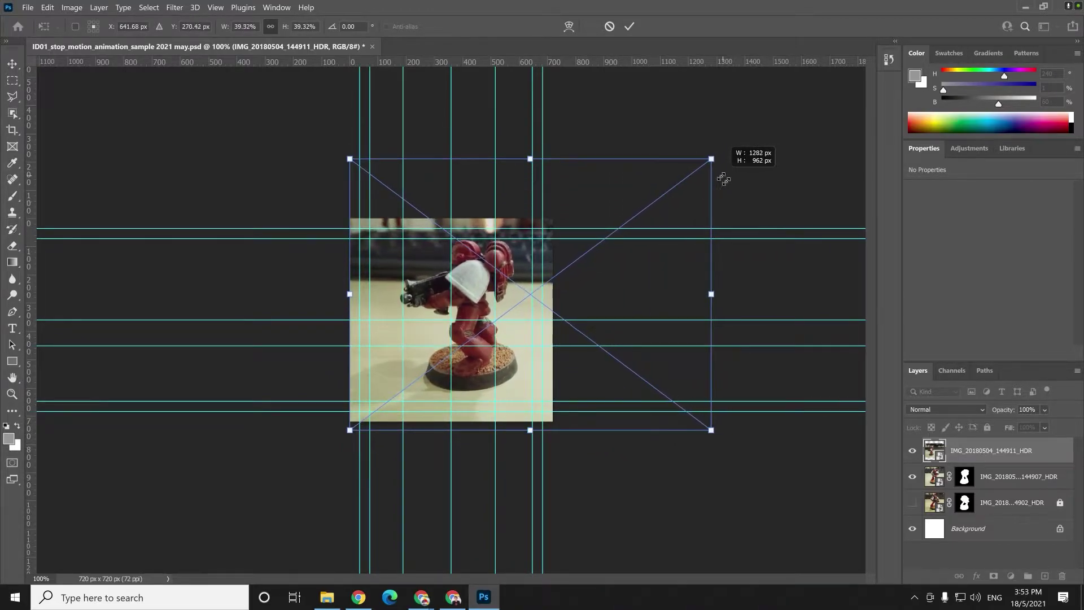
Align the third figure's base to the guides at about 40.4% scale and 2.07° rotation, and compare it with the previous frame.
left_click_drag(465, 300, 438, 312)
left_click_drag(693, 179, 706, 164)
key("Right")
key("Right")
key("Right")
key("Right")
key("Right")
key("Right")
key("Right")
key("Right")
key("Down")
left_click_drag(699, 173, 721, 164)
key("Left")
key("Return")
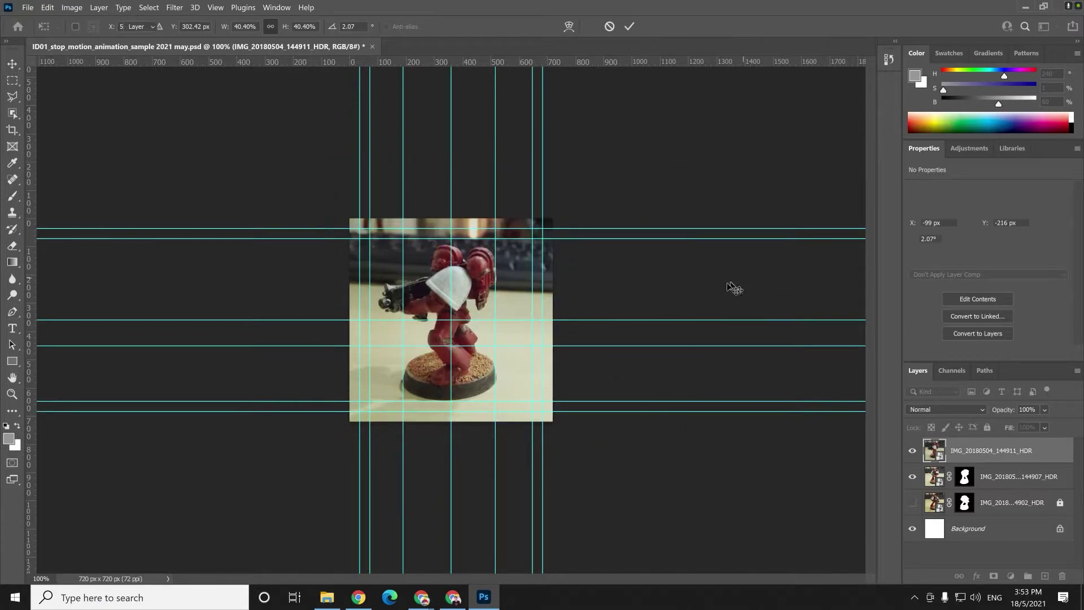
left_click(913, 452)
left_click(913, 452)
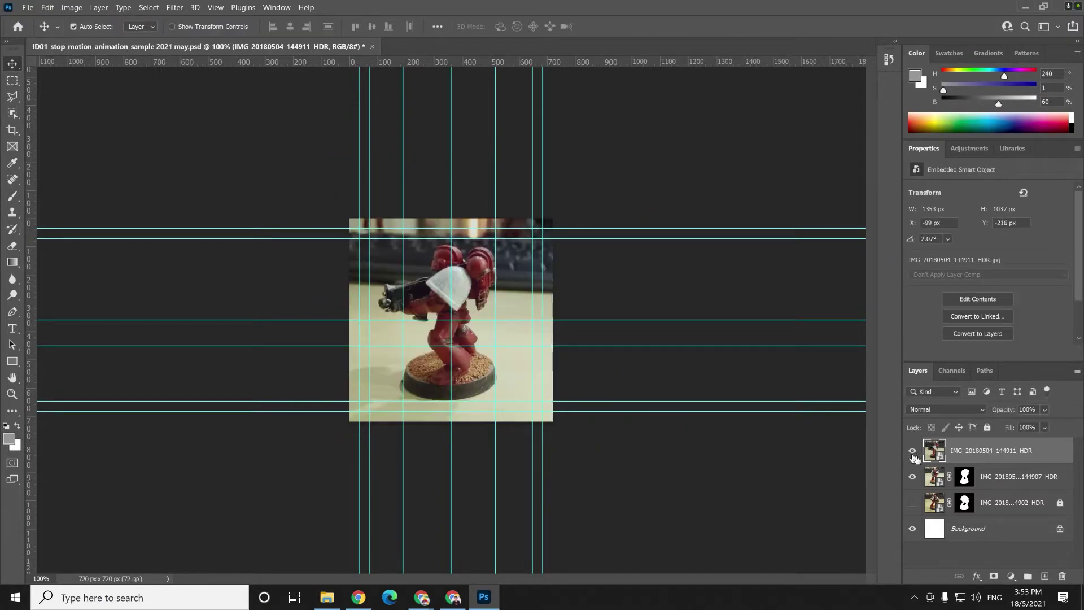
Automatically select the third photo's subject, mask the layer with it, and hide the IMG_20180504_144907_HDR layer.
left_click(149, 8)
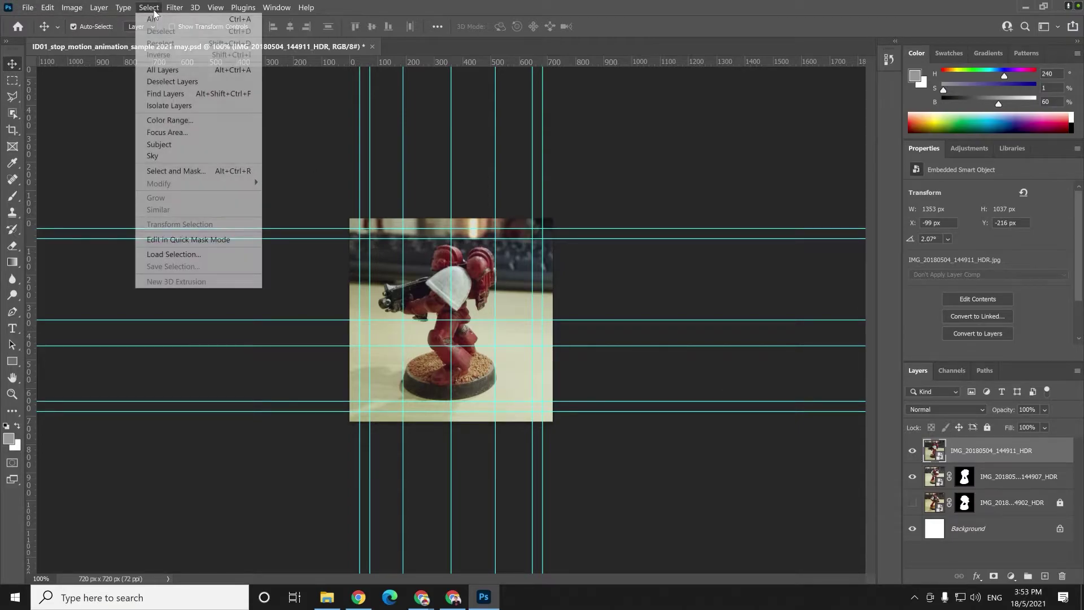
left_click(177, 145)
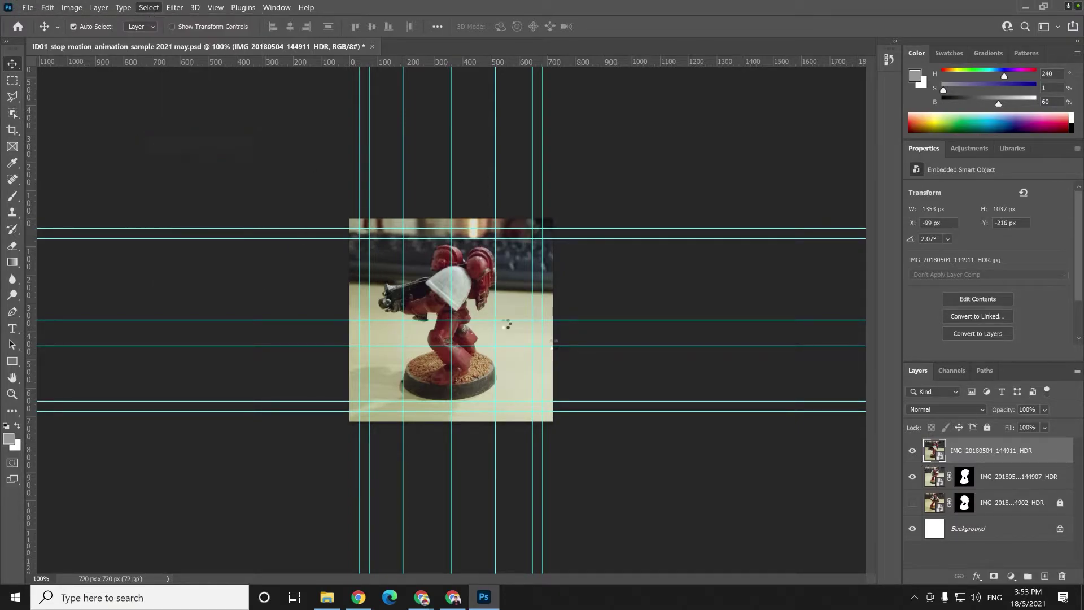
left_click(1000, 577)
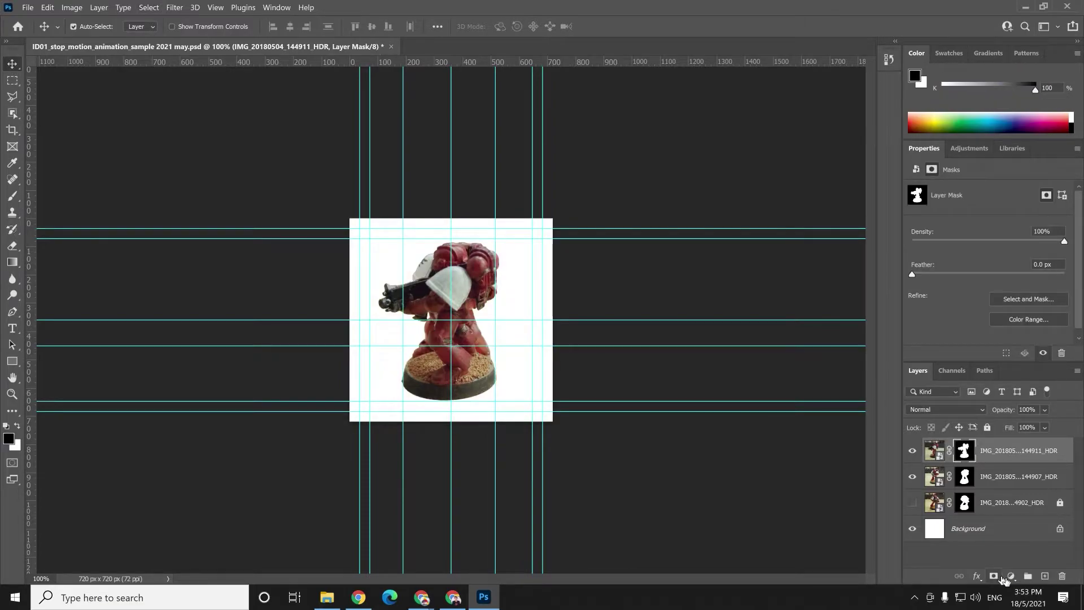
left_click(913, 476)
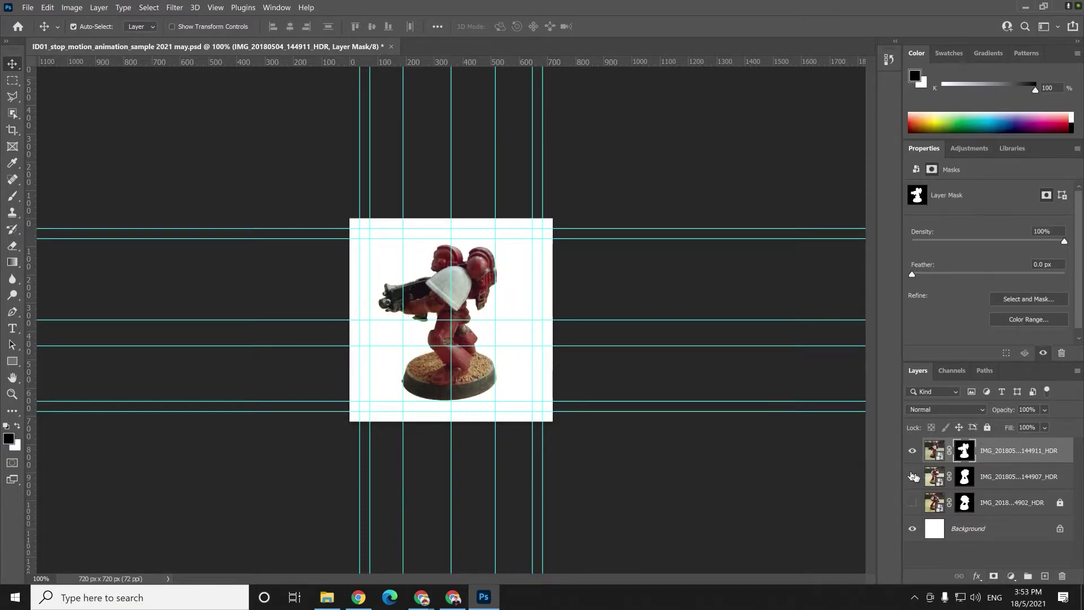
Place the IMG_20180504_144915_HDR photo as a new layer, enlarged to about 36.7% and rotated about 2.4°.
left_click(327, 597)
left_click_drag(640, 328, 426, 504)
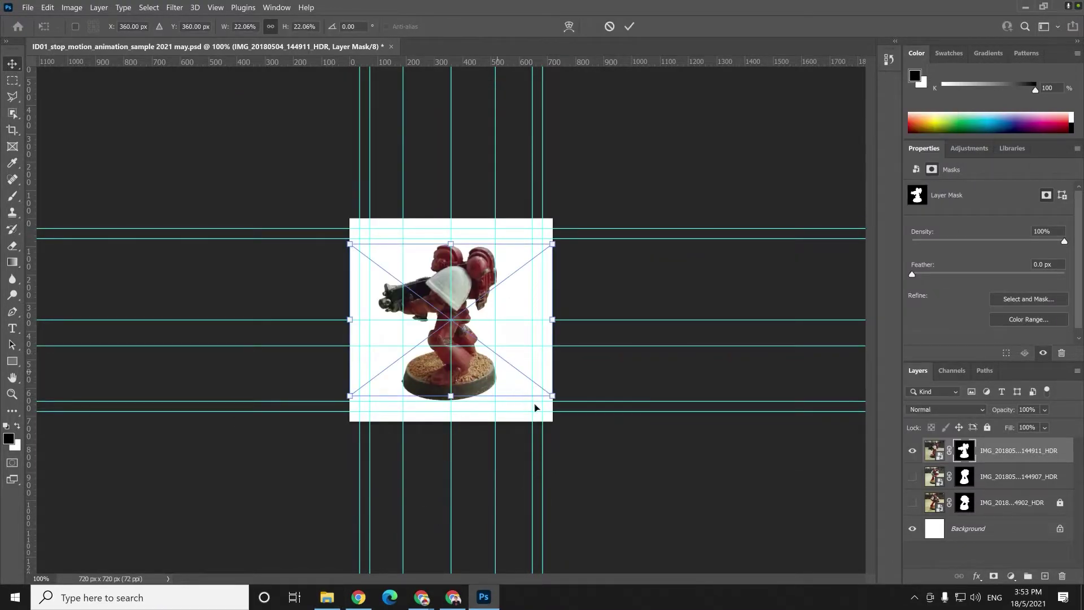
left_click_drag(554, 399, 604, 435)
left_click_drag(604, 244, 713, 170)
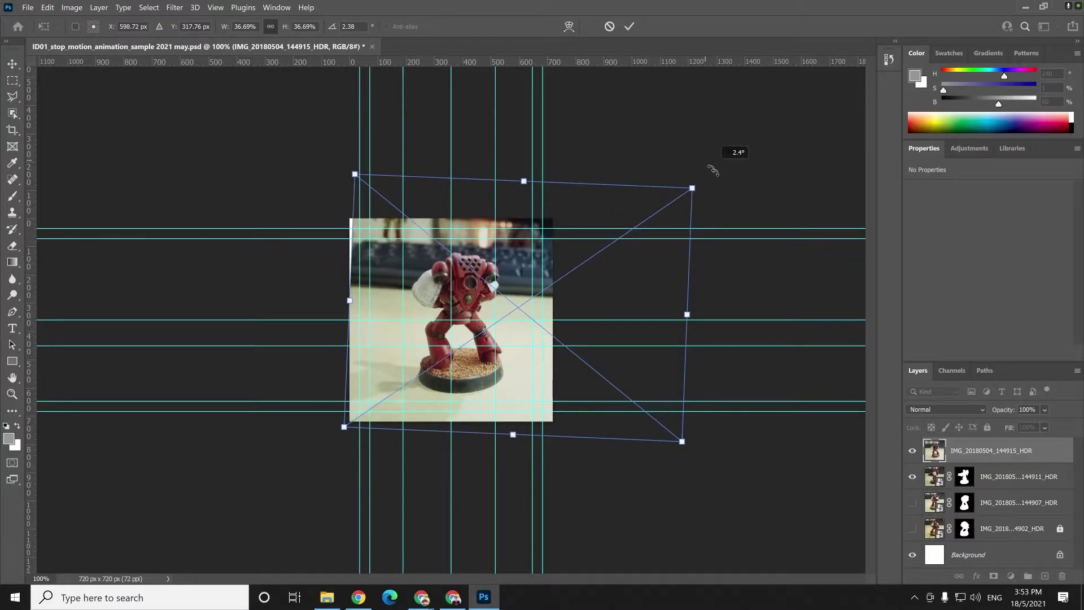
Move the fourth figure's base towards the guides, enlarging the photo to about 39.6% and rotating it to 3.83°.
mouse_move(641, 281)
left_mouse_down()
mouse_move(621, 282)
mouse_move(632, 265)
left_mouse_up()
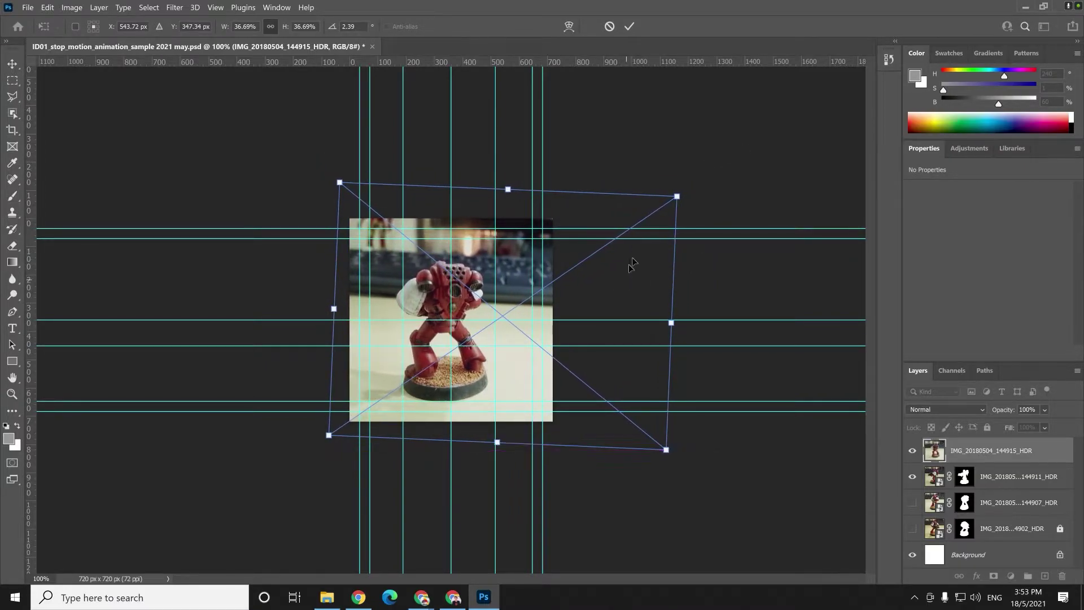
left_click_drag(681, 201, 727, 172)
left_click_drag(665, 224, 661, 226)
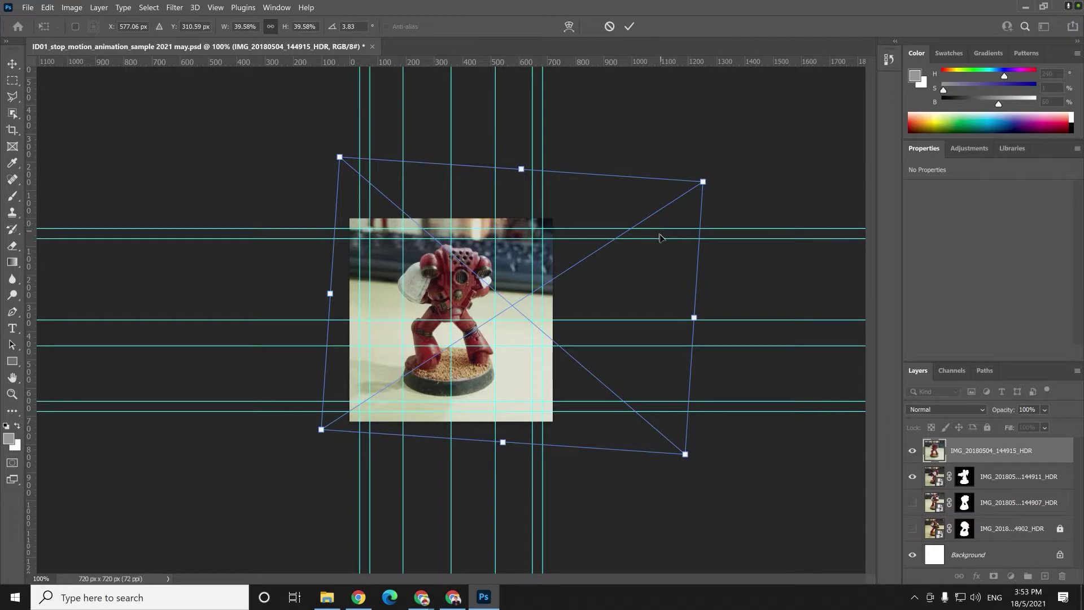
Nudge the fourth photo down 11 px and enlarge it to about 40%, fine-tuning its position on the guides.
key("Down")
key("Down")
key("Down")
key("Down")
key("Down")
key("Down")
key("Down")
key("Down")
key("Down")
key("Down")
key("Down")
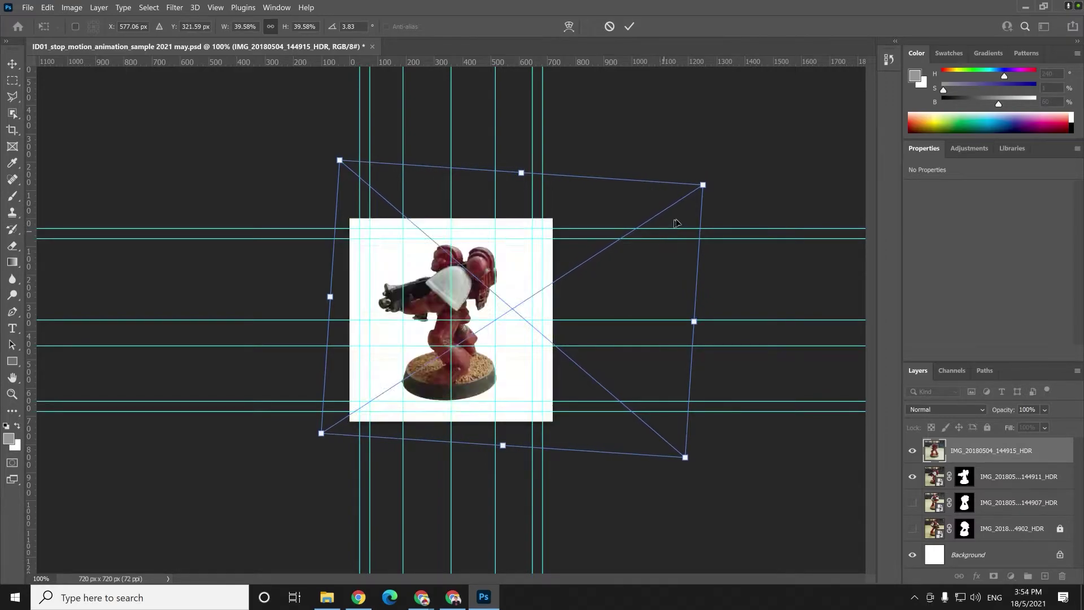
left_click_drag(703, 185, 708, 182)
key("Left")
key("Left")
key("Down")
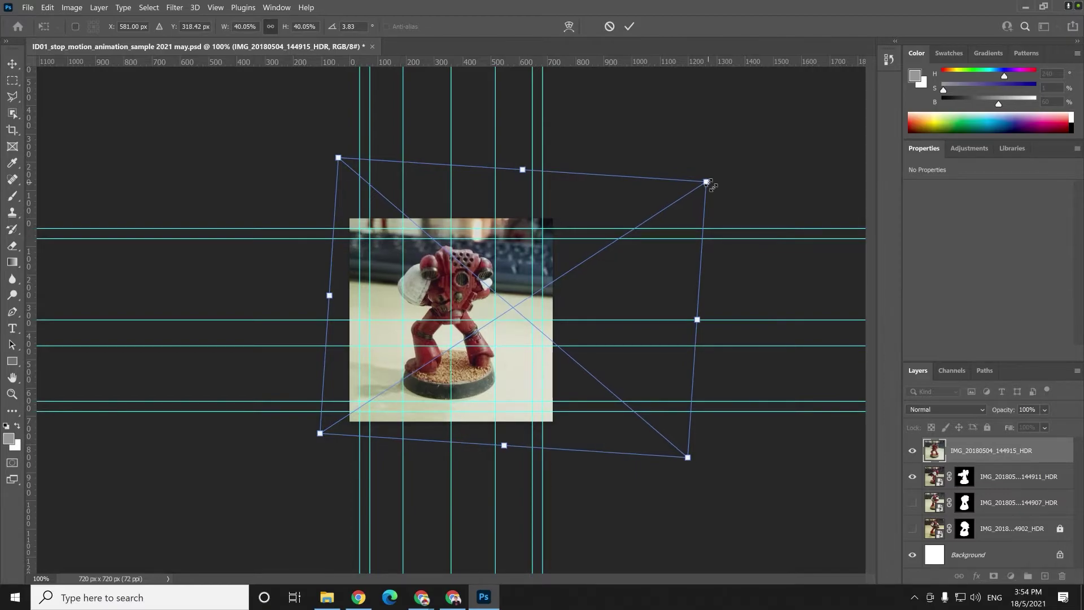
key("Return")
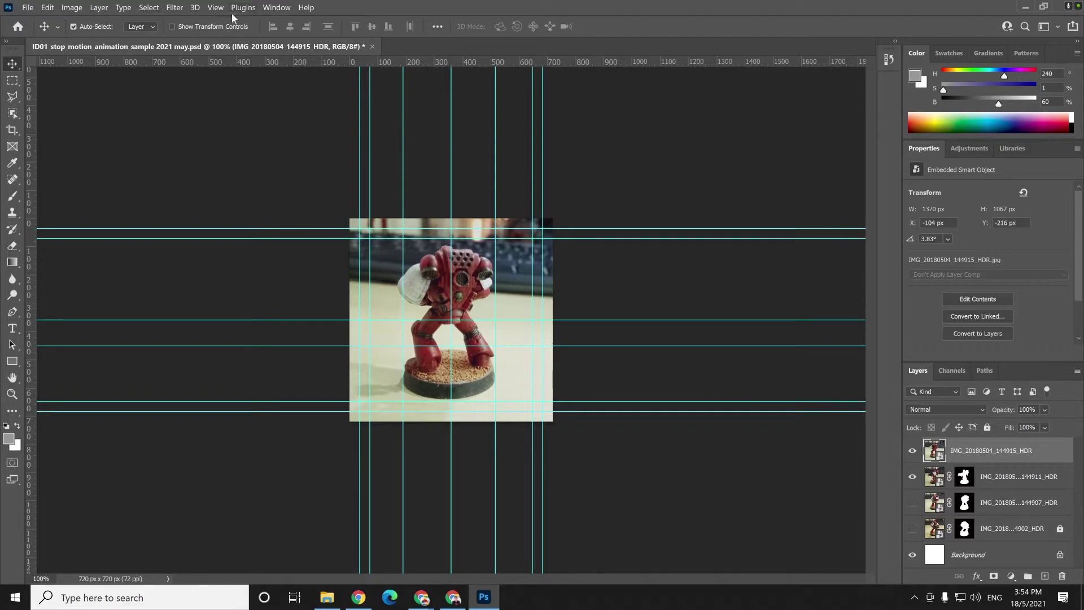
Automatically select the fourth photo's subject, try it as a layer mask, and undo the mask to return to the selection.
left_click(158, 9)
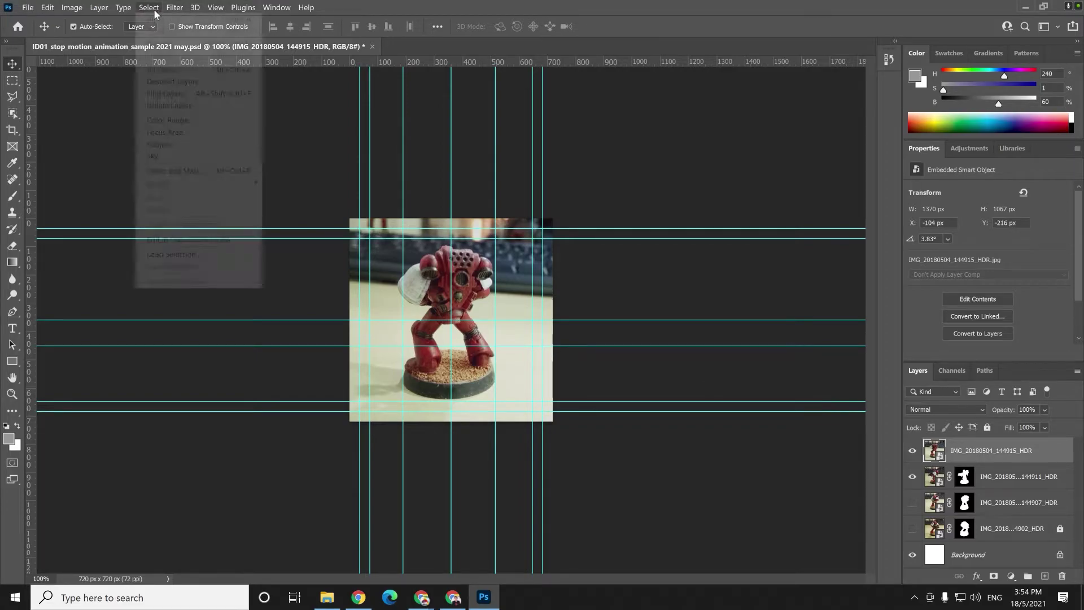
left_click(177, 145)
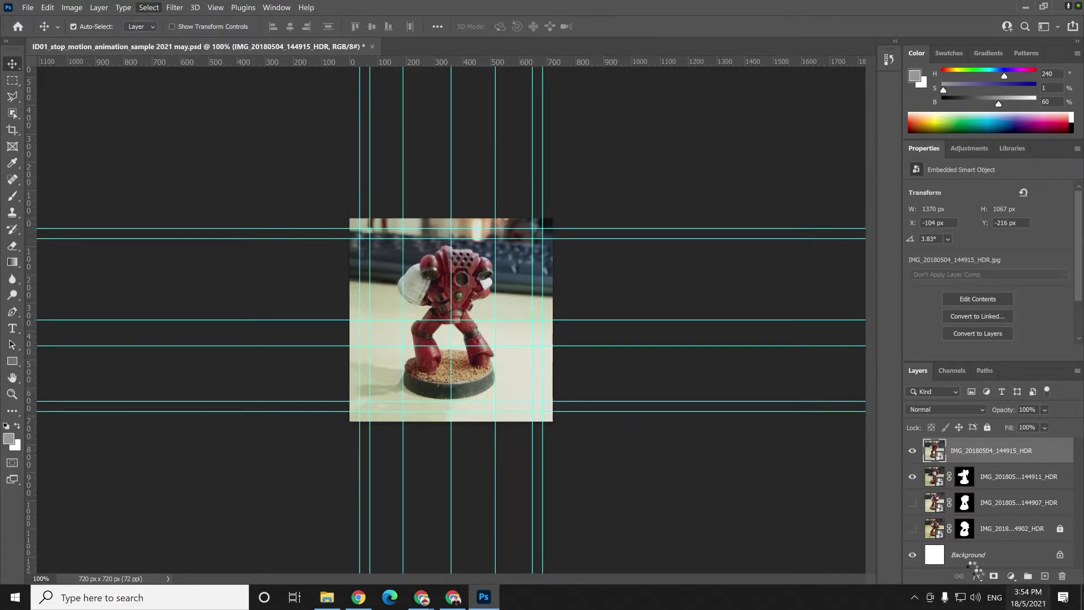
left_click(993, 580)
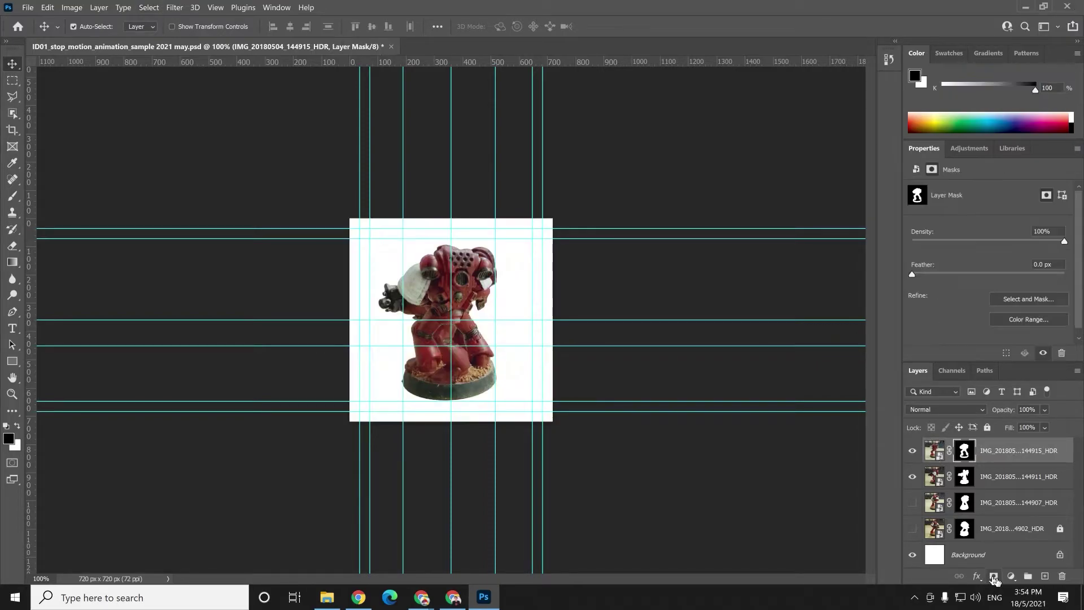
key("ctrl+z")
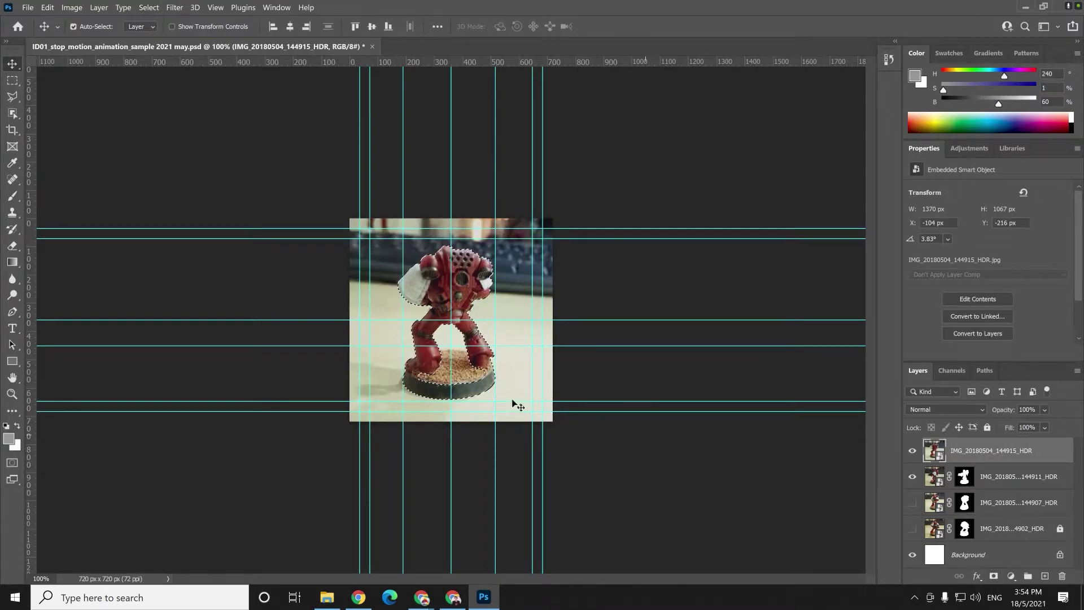
Switch to the Polygonal Lasso and turn off snapping to guides.
key("l")
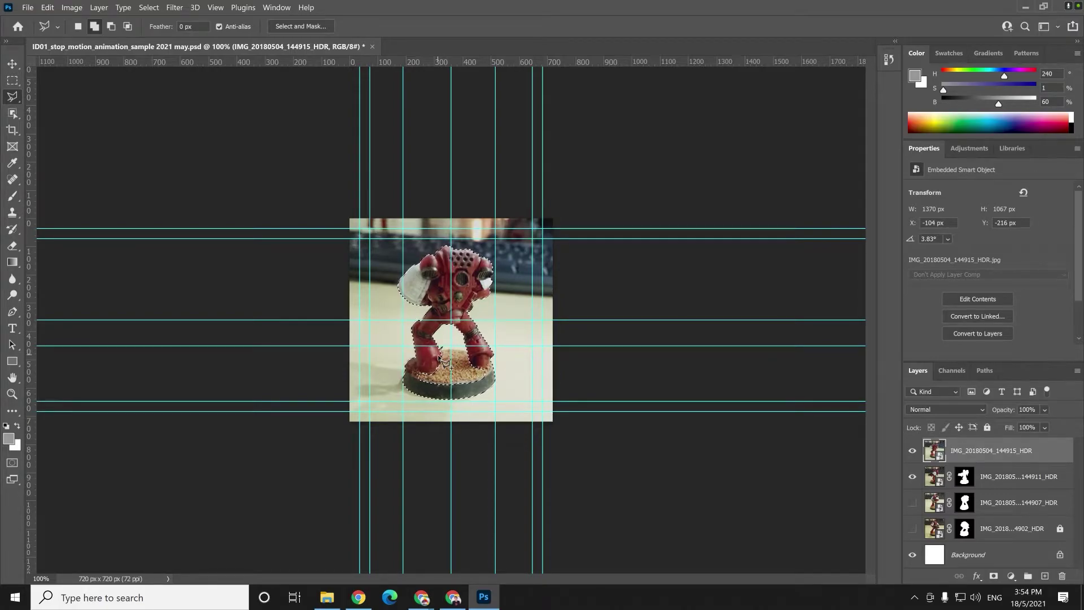
key("ctrl+plus")
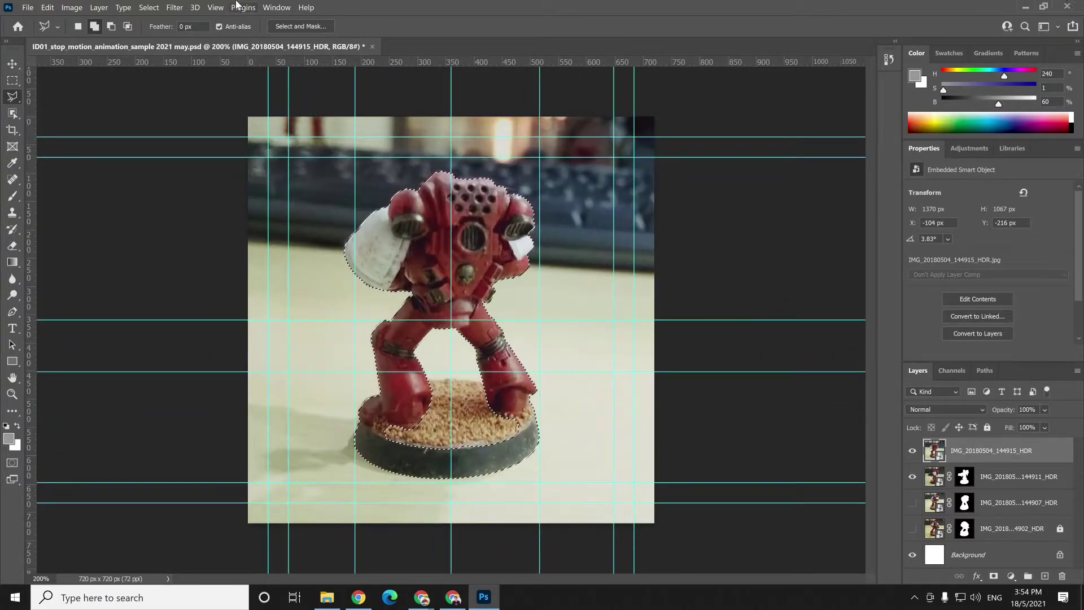
left_click(216, 7)
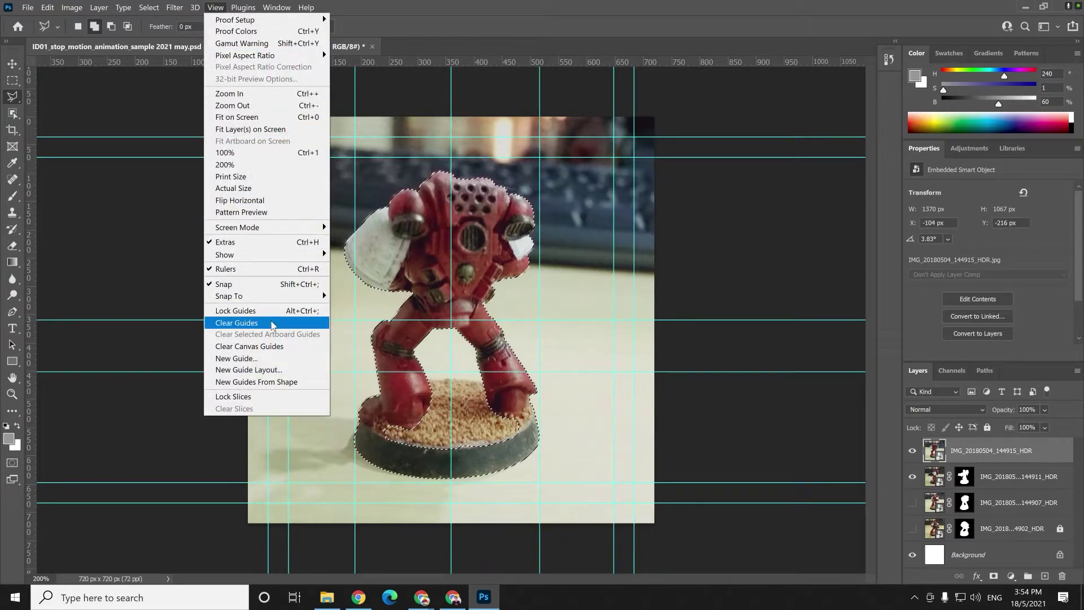
mouse_move(278, 300)
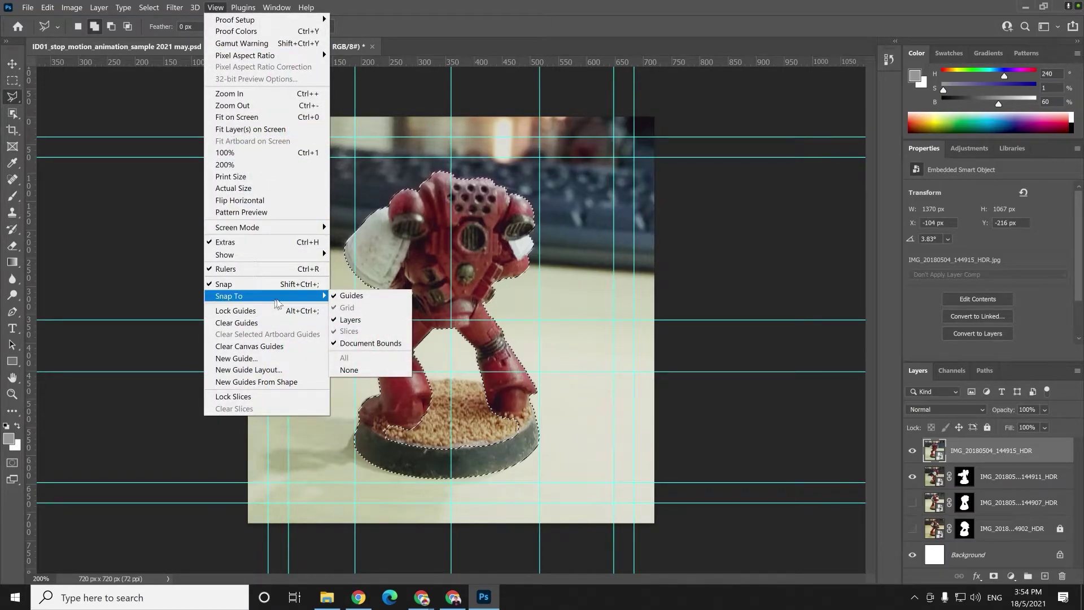
left_click(350, 296)
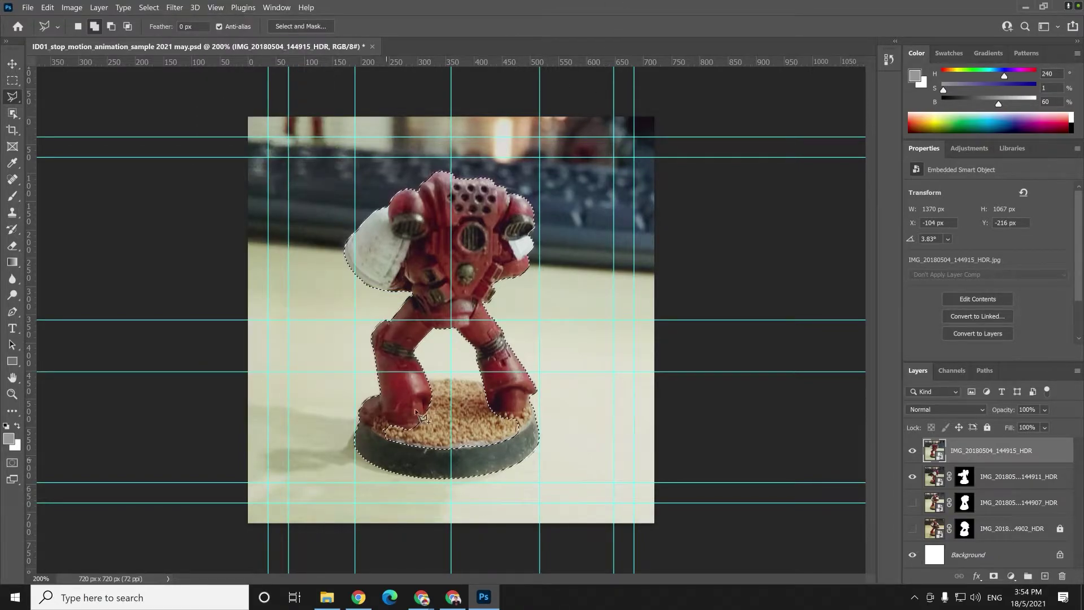
Add the missing base area to the fourth figure's selection, apply it as a layer mask, and hide the third photo's layer.
left_click(415, 391)
left_click(452, 377)
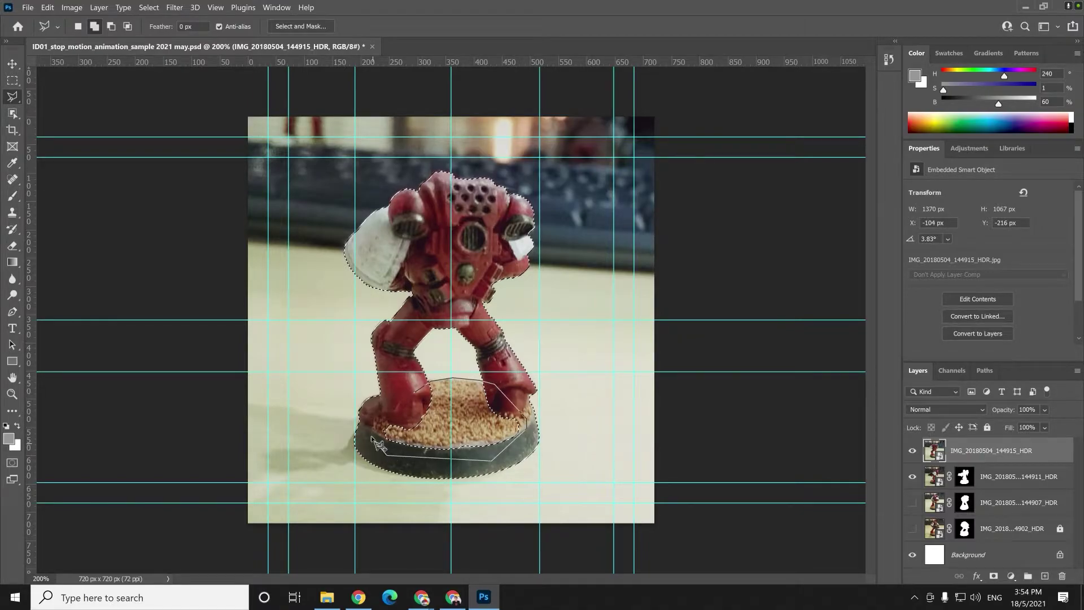
left_click(399, 419)
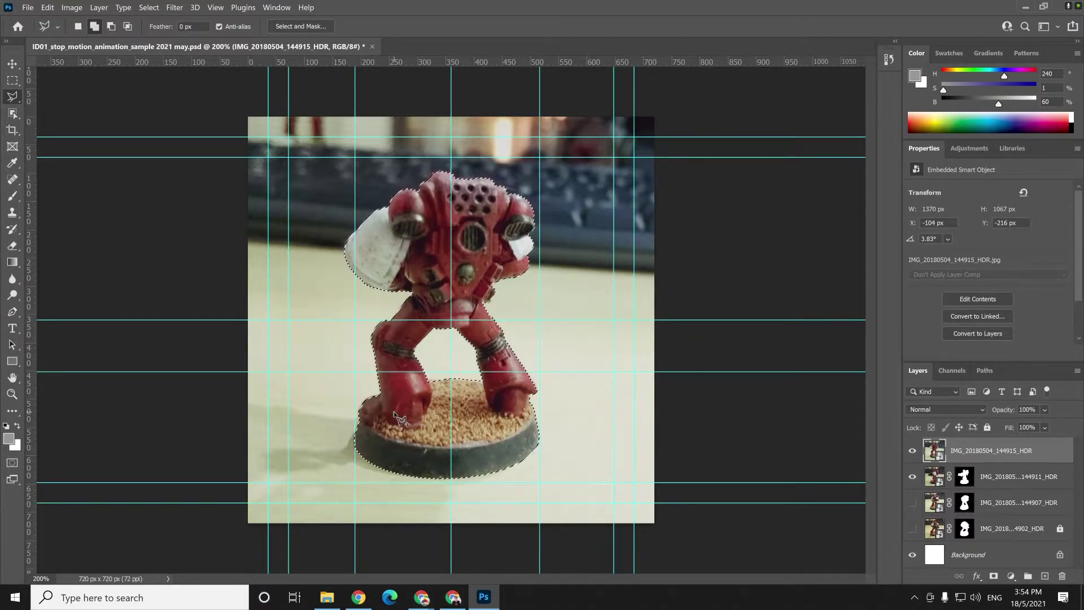
left_click(994, 576)
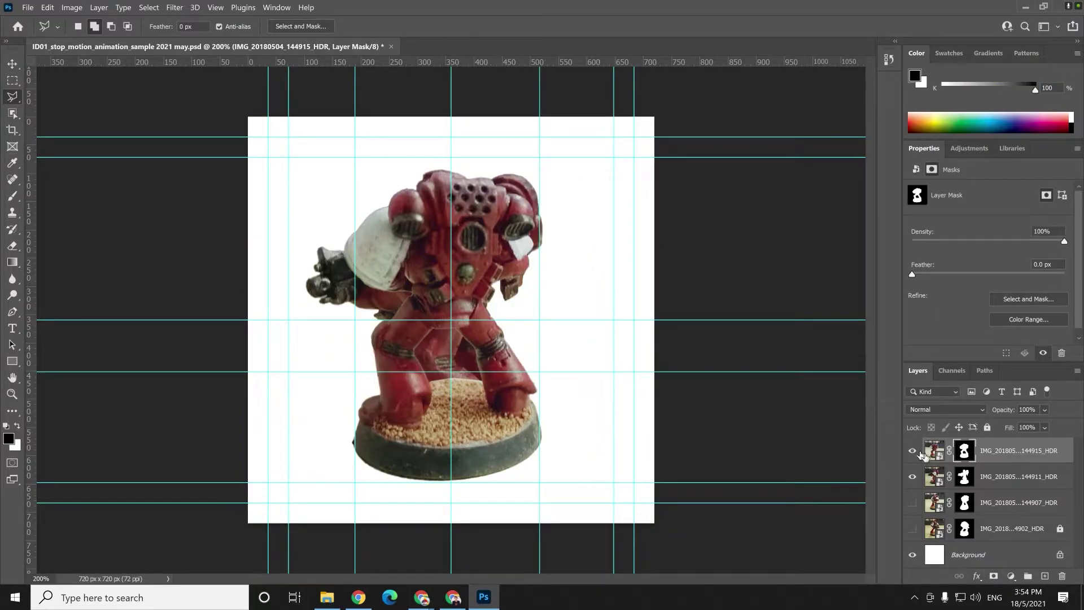
left_click(913, 476)
left_click(913, 451)
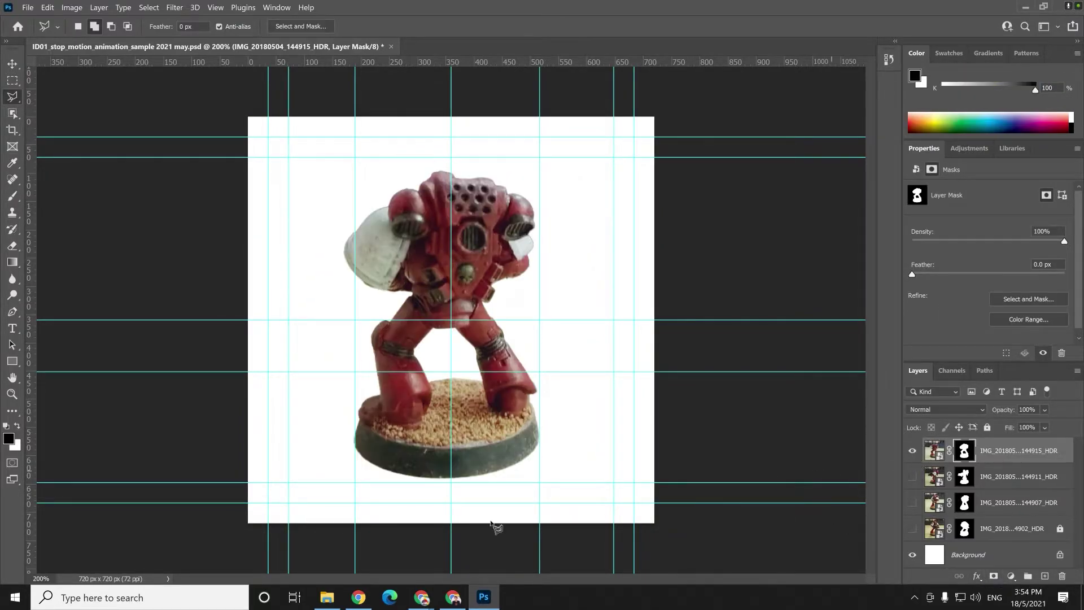
left_click(327, 598)
left_click_drag(700, 325, 477, 483)
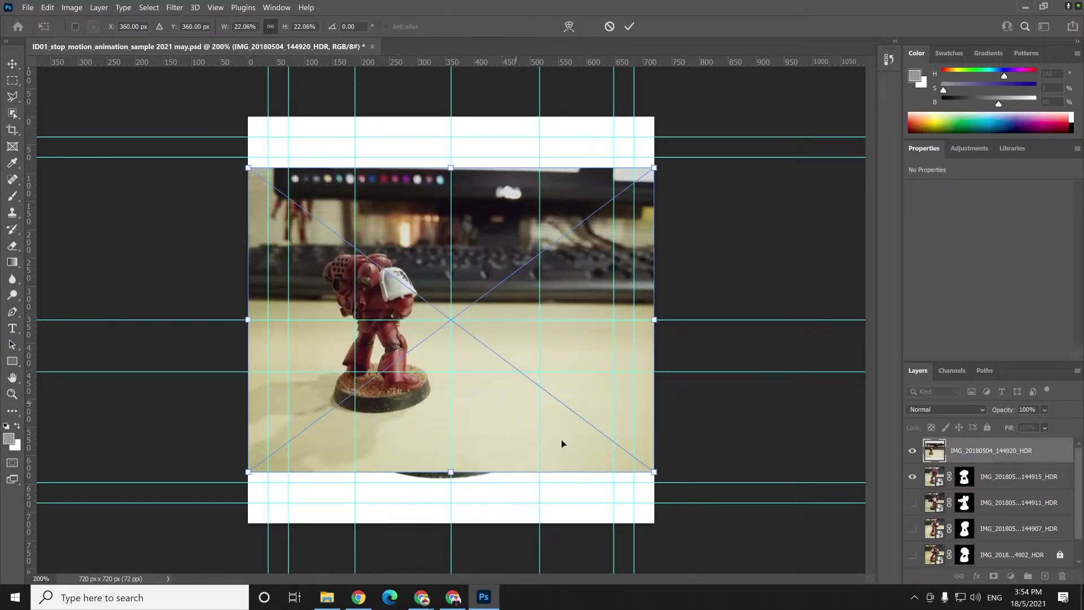
scroll(670, 457, "up", 2)
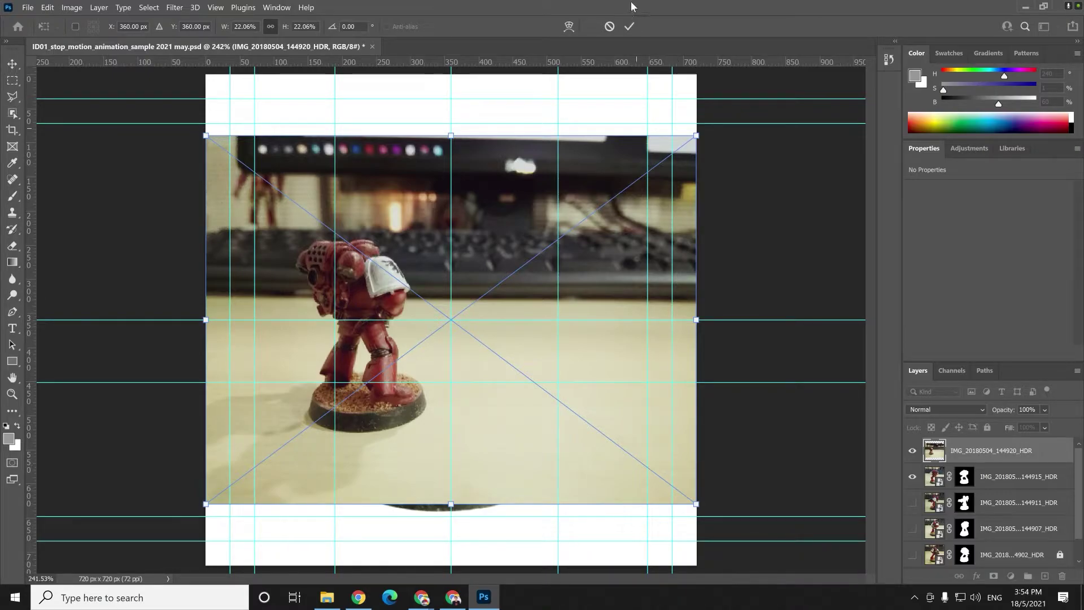
left_click(610, 26)
Place IMG_20180504_144920_HDR in the document as the fifth photo and enlarge it to about 29.4%.
scroll(618, 97, "down", 5)
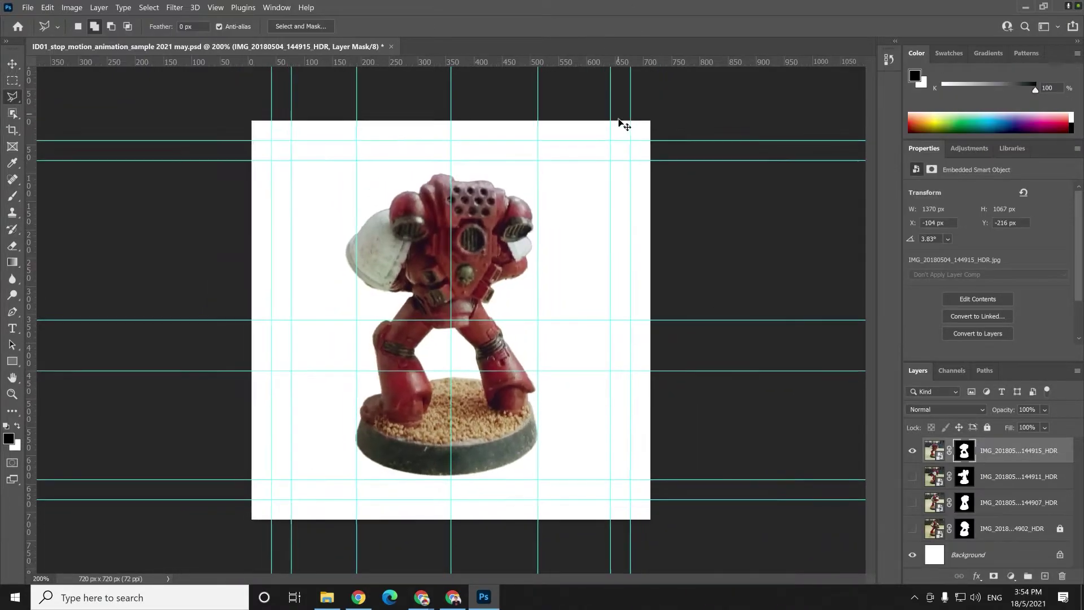
scroll(577, 346, "up", 1)
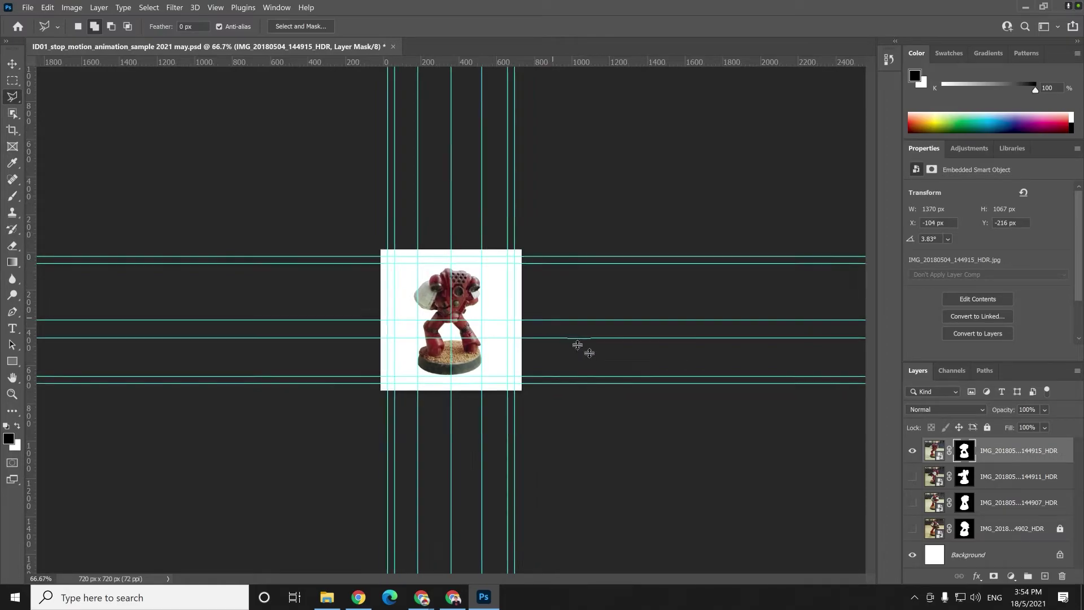
left_click(338, 599)
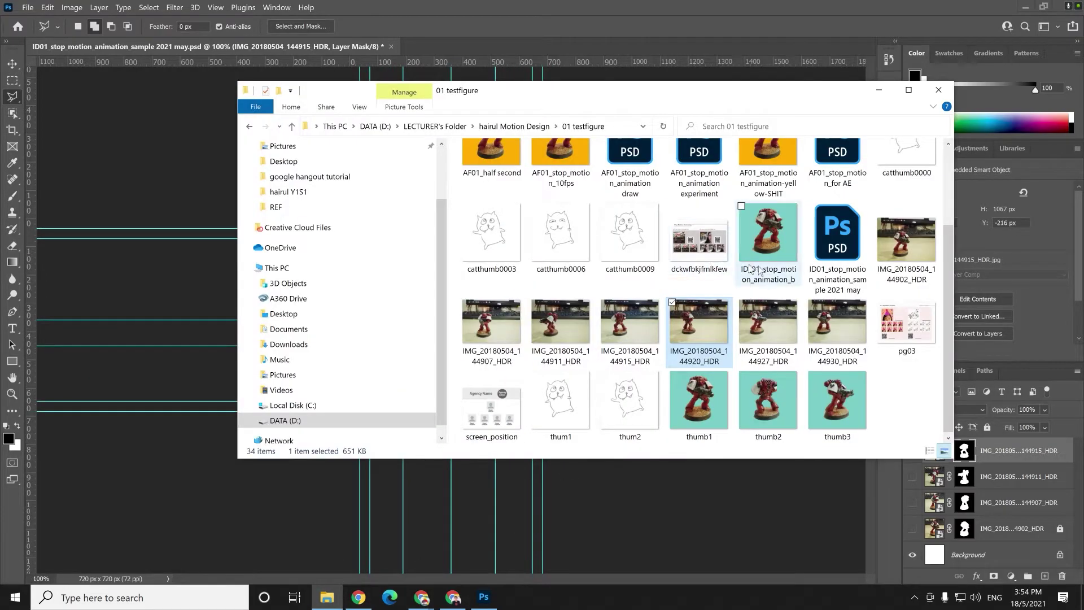
left_click_drag(630, 322, 201, 282)
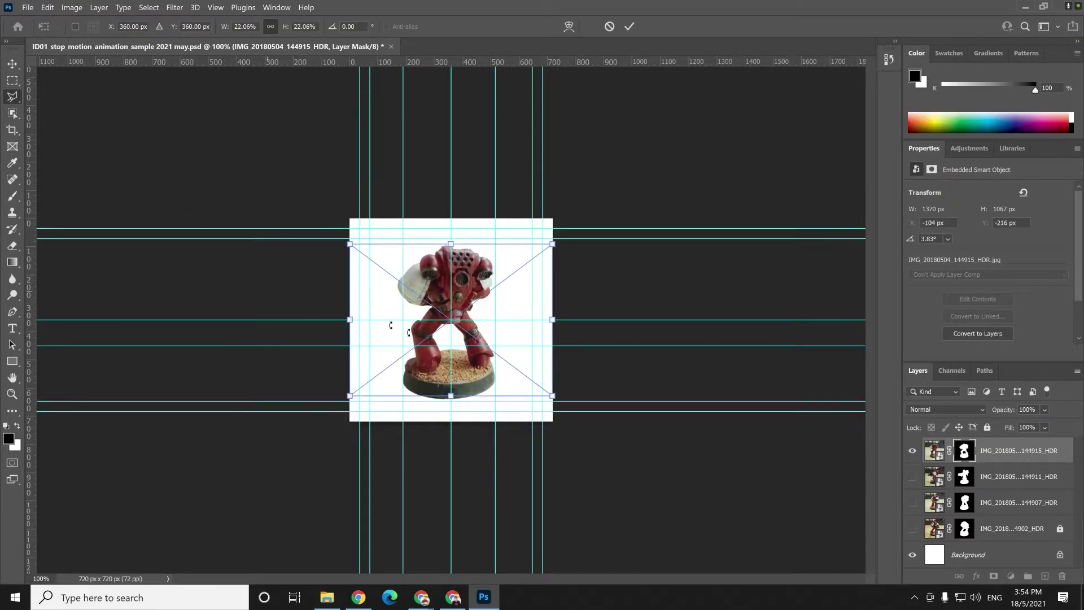
left_click_drag(553, 397, 620, 447)
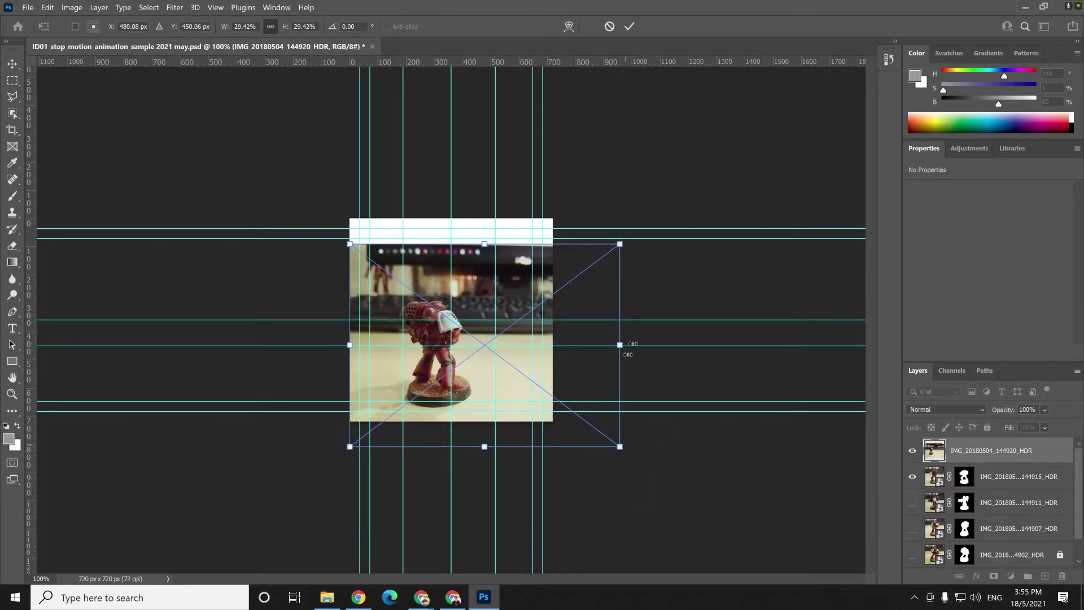
Enlarge the fifth photo to about 42.7%, move the figure's base onto the guides, and rotate the photo to 2.69°.
left_click_drag(620, 244, 720, 169)
left_click_drag(632, 275, 602, 286)
left_click_drag(693, 181, 719, 169)
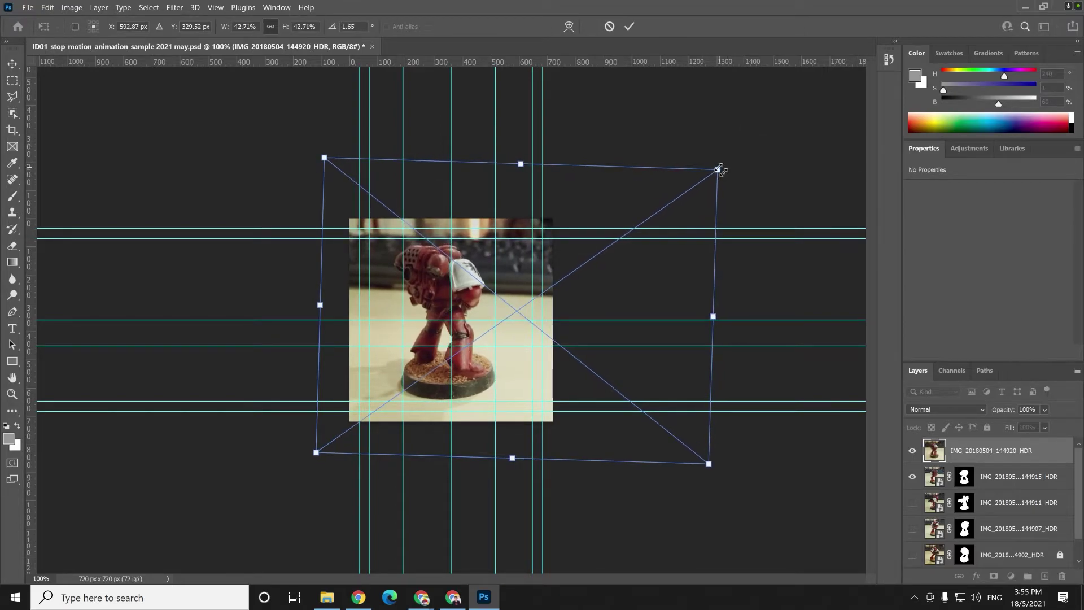
left_click_drag(735, 163, 742, 164)
Nudge the fifth photo about 9 px right and 6 px down, enlarge it to 42.89%, and commit the placement.
key("Right")
key("Right")
key("Right")
key("Right")
key("Right")
key("Right")
key("Right")
key("Right")
key("Down")
key("Down")
key("Down")
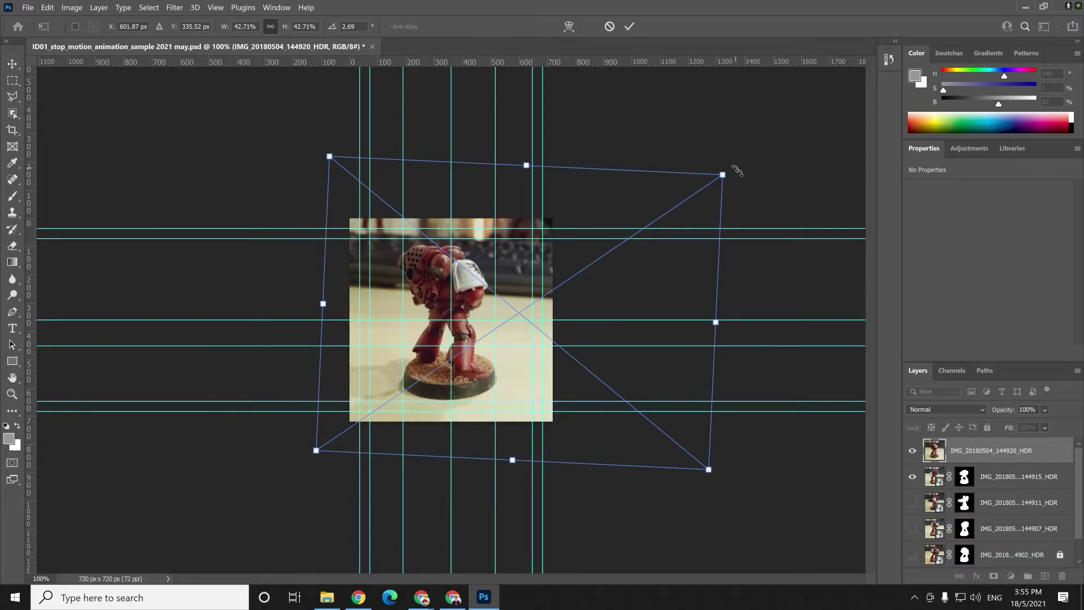
left_click_drag(733, 178, 734, 176)
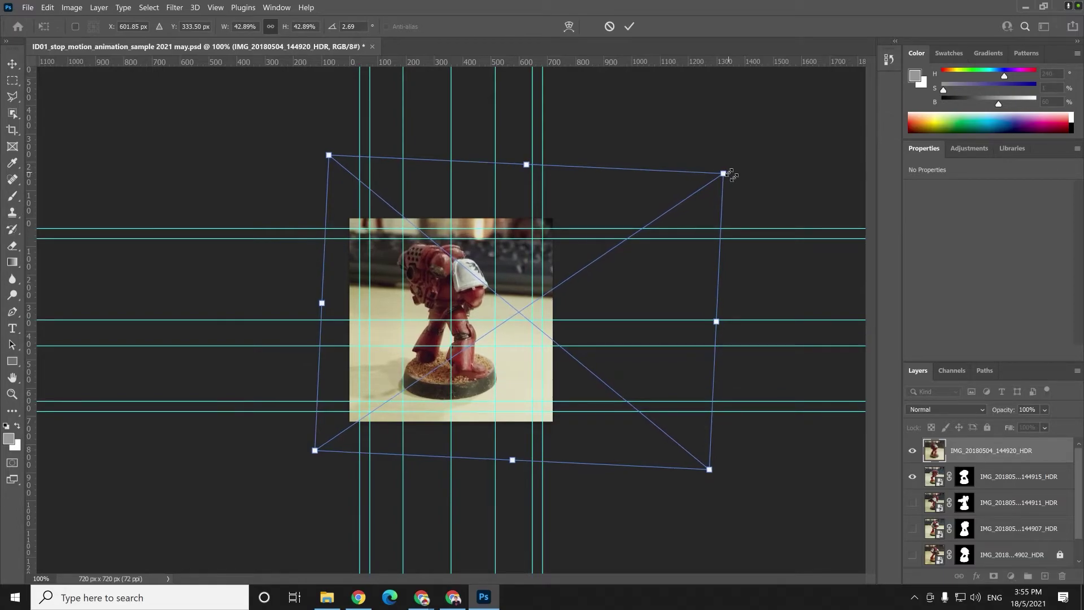
key("Return")
Automatically select the fifth photo's subject, try it as a layer mask, undo the mask, and hide the fourth photo's layer.
key("l")
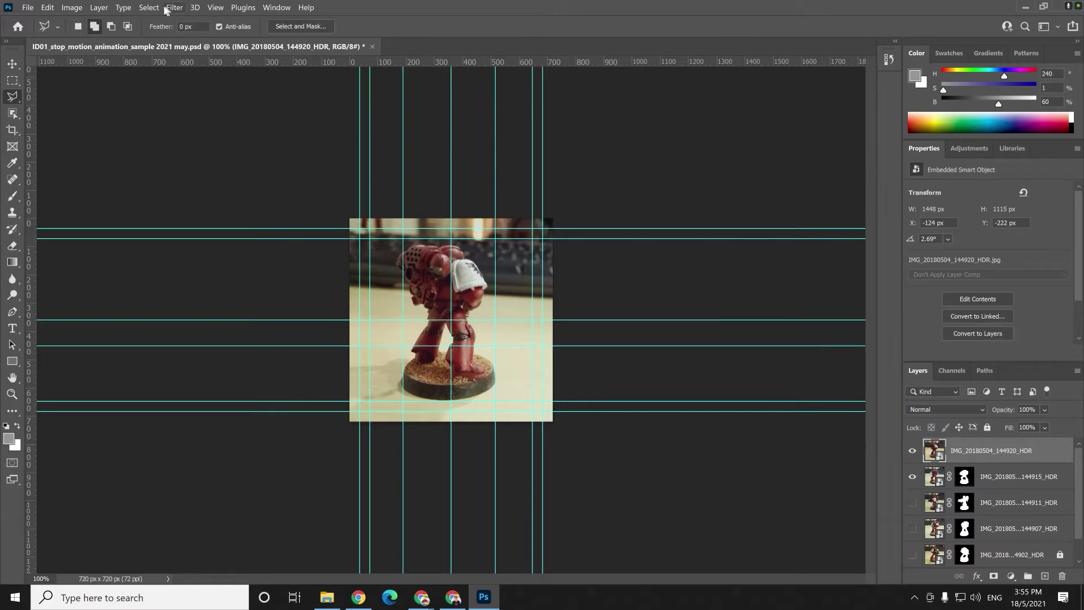
left_click(149, 7)
left_click(198, 145)
left_click(994, 575)
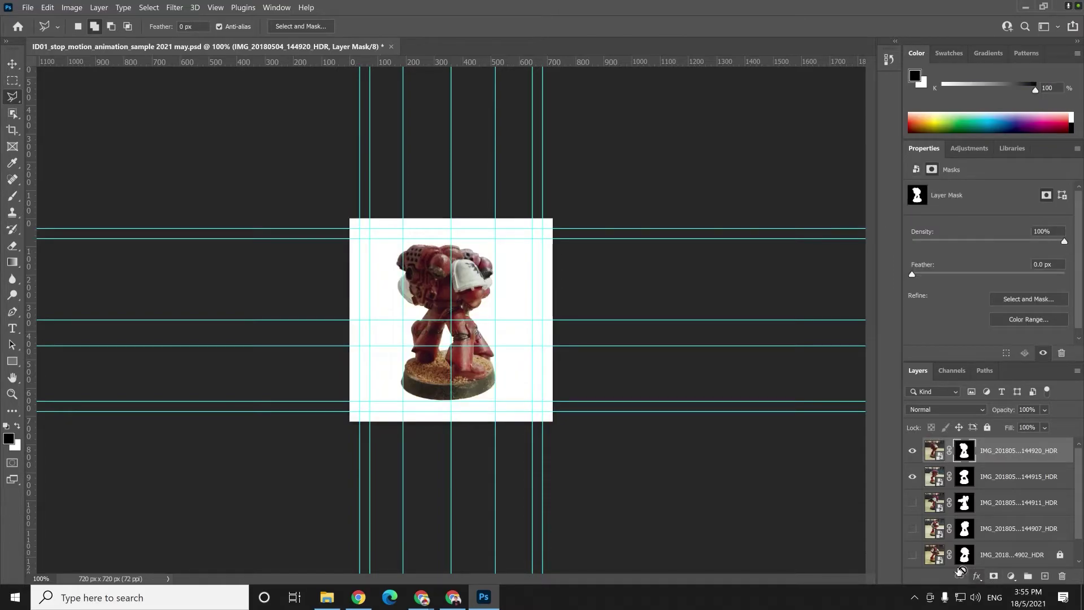
key("ctrl+z")
left_click(912, 476)
Touch up the fifth figure's selection around the base with the Polygonal Lasso and apply it as a layer mask.
key("ctrl+plus")
key("ctrl+plus")
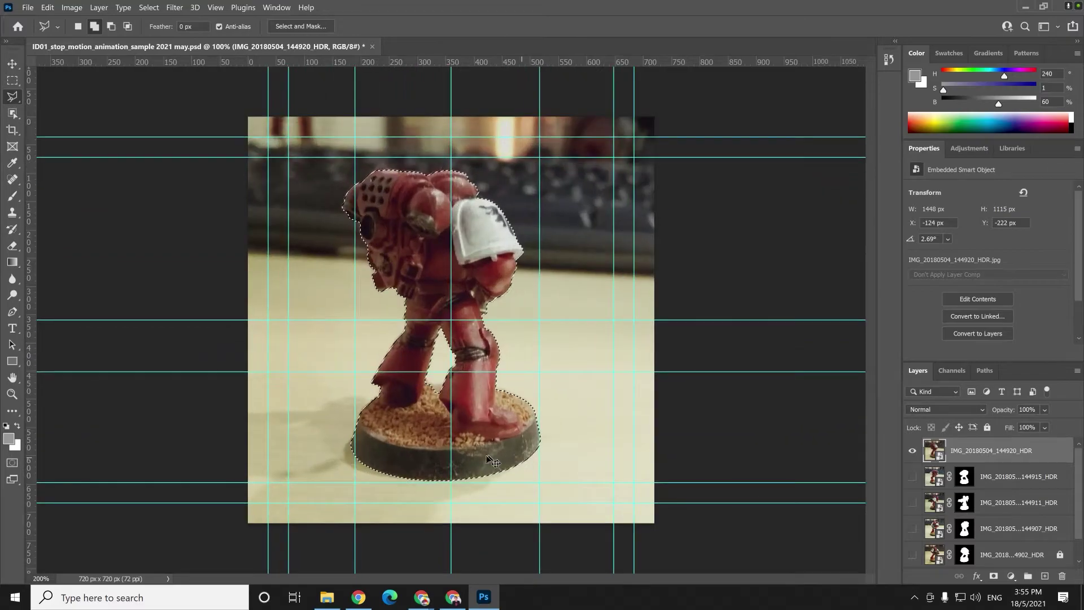
left_click(395, 420)
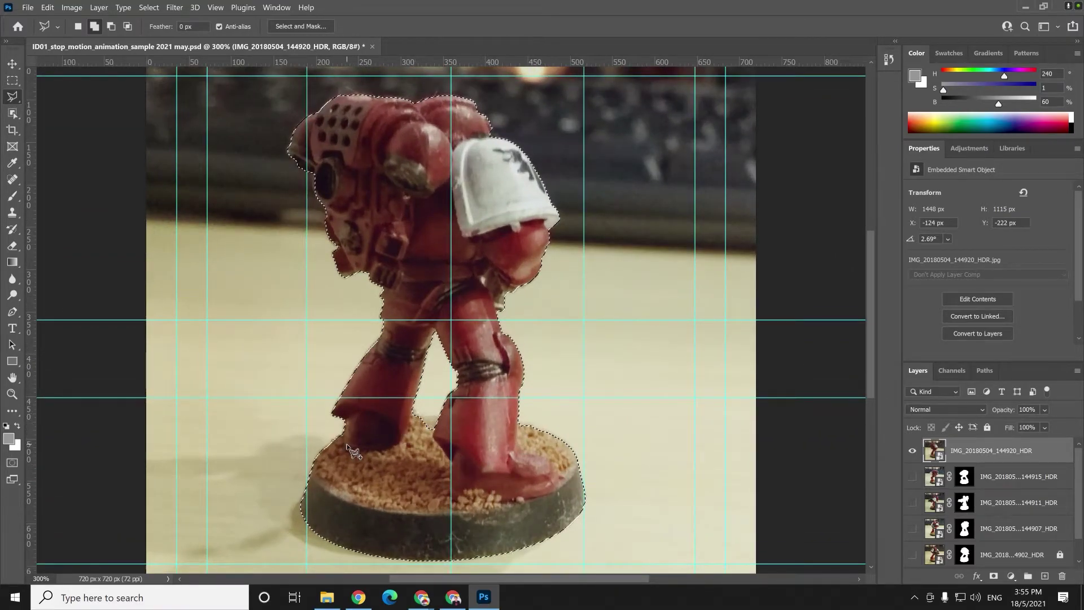
left_click(995, 577)
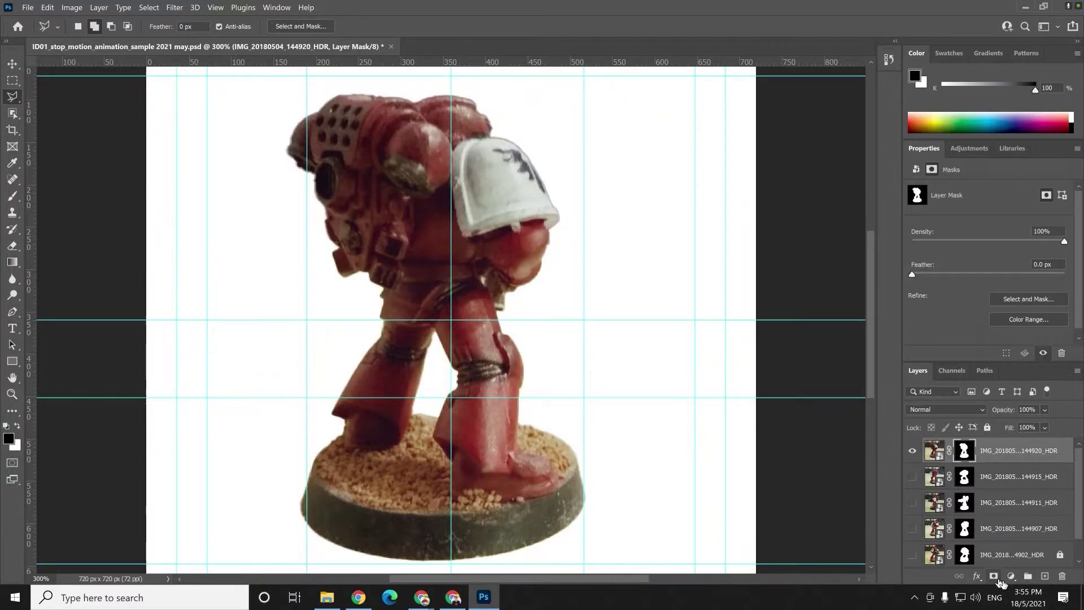
key("ctrl+0")
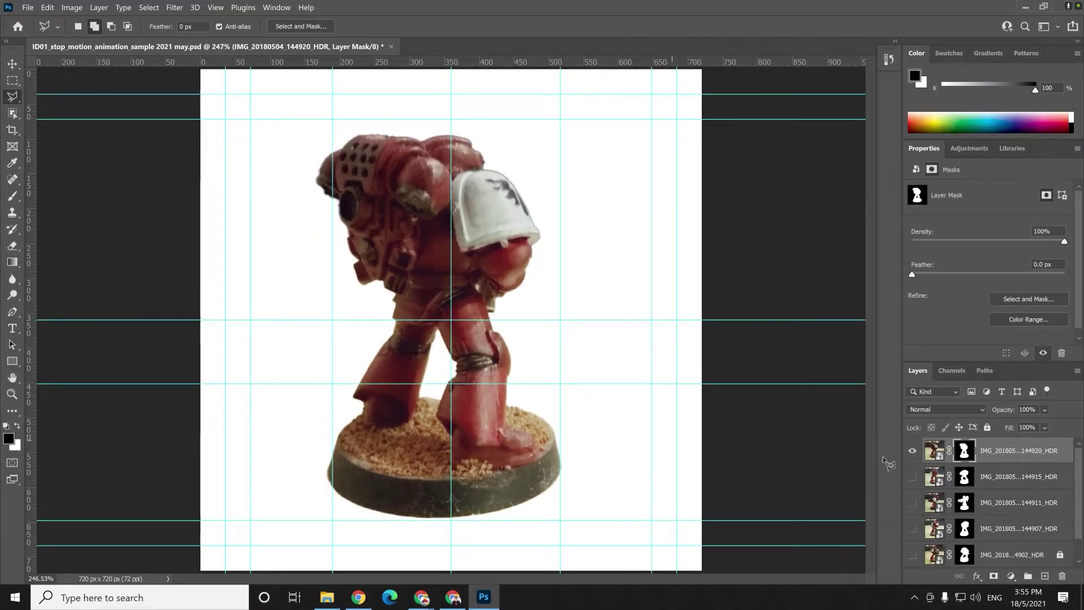
Place IMG_20180504_144927_HDR in the document as the sixth photo and enlarge it to about 28.9%.
left_click(327, 597)
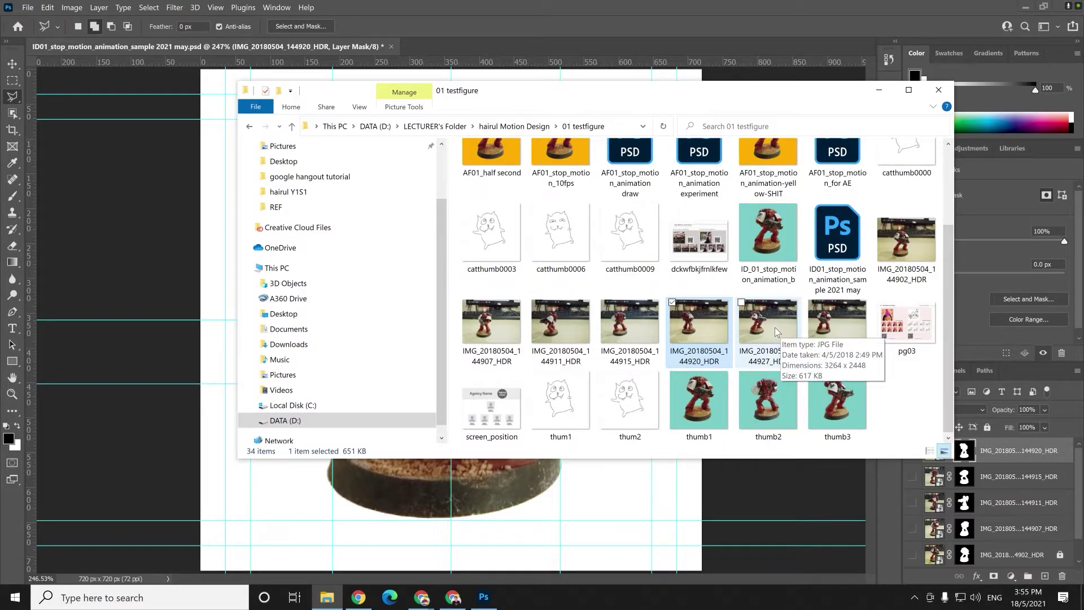
left_click_drag(782, 339, 499, 482)
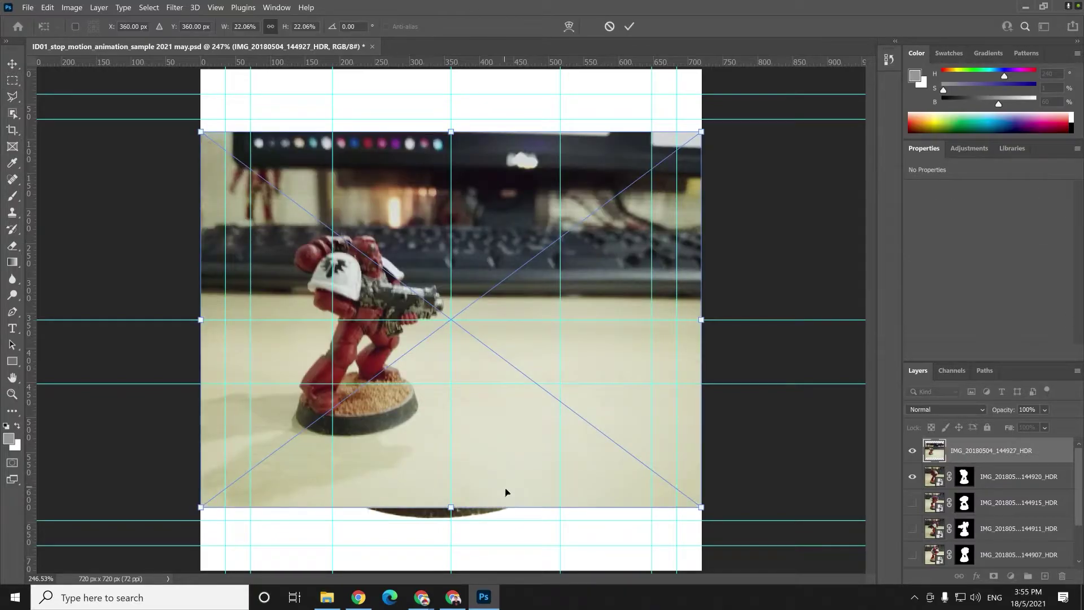
key("ctrl+minus")
key("ctrl+minus")
key("ctrl+minus")
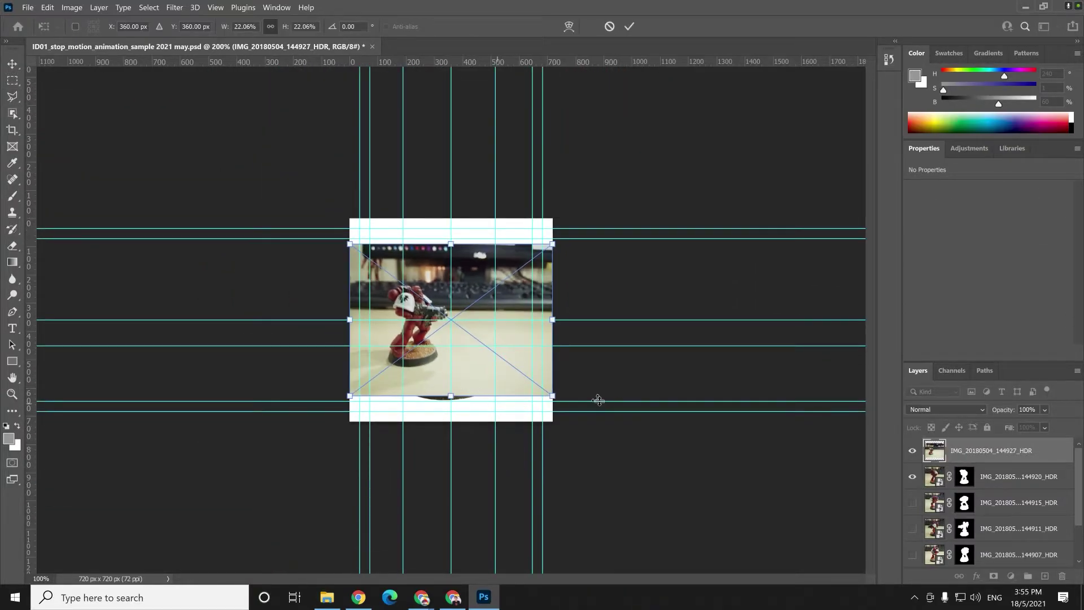
left_click_drag(555, 398, 616, 443)
Open IMG_20180504_144930_HDR and IMG_20180504_144902_HDR in the photo viewer to compare the last and first poses, then return to Photoshop.
left_click(338, 601)
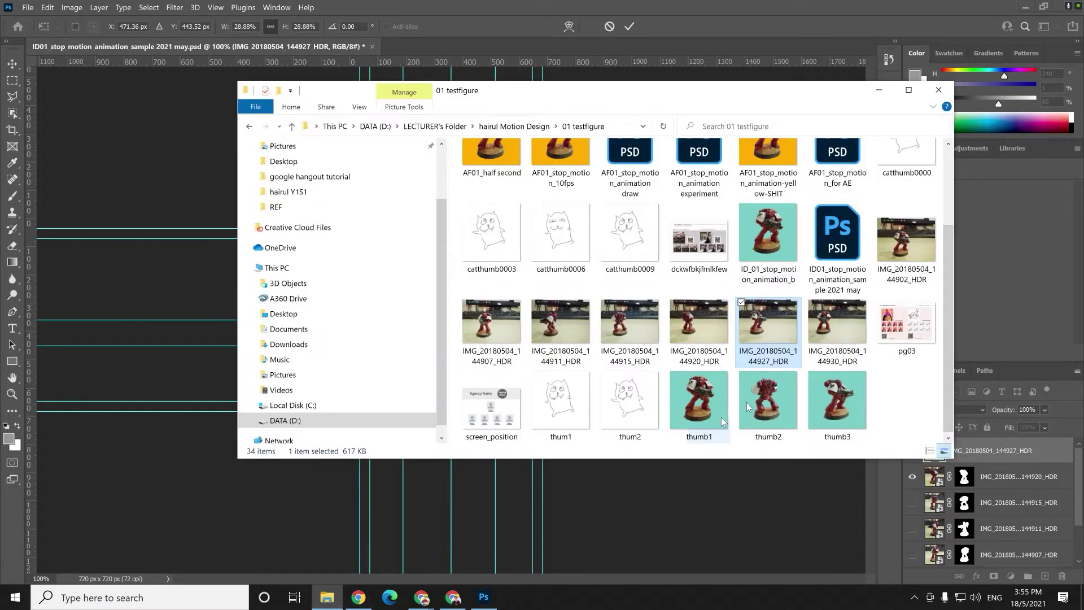
double_click(837, 333)
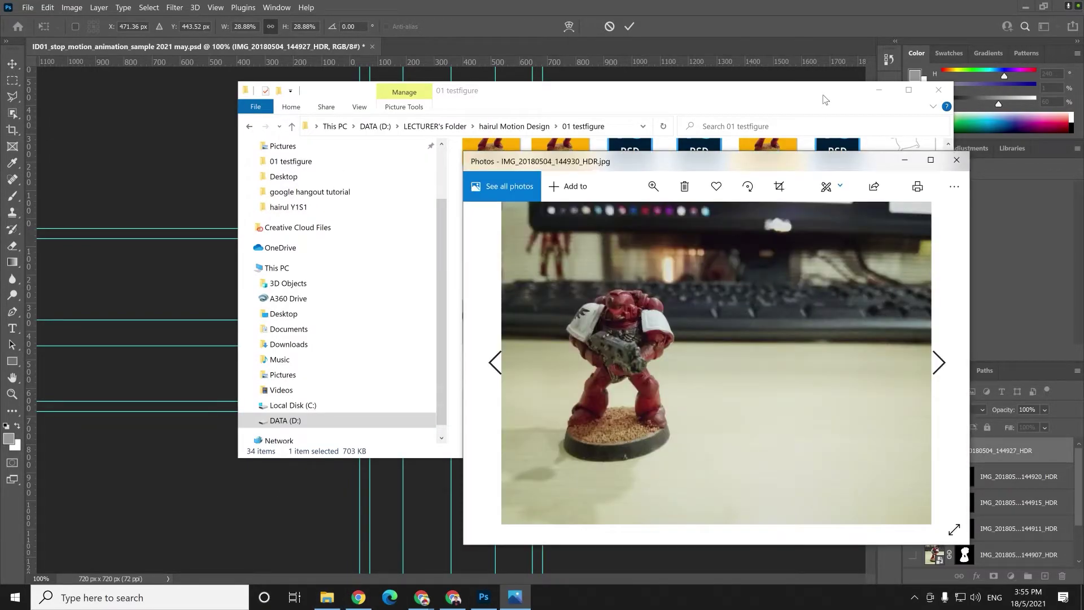
left_click(894, 240)
double_click(894, 240)
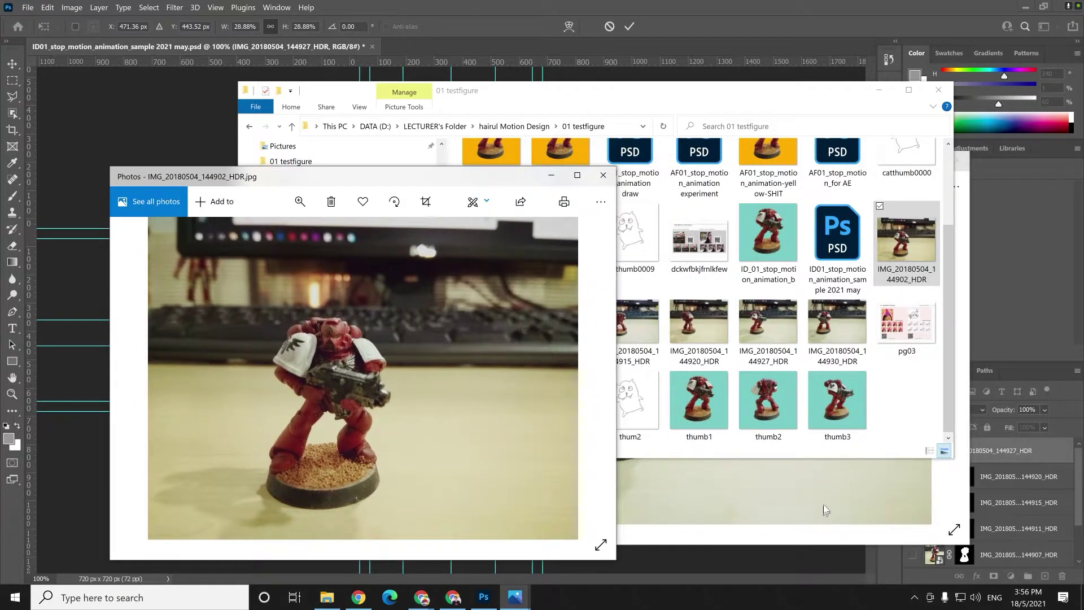
left_click(818, 479)
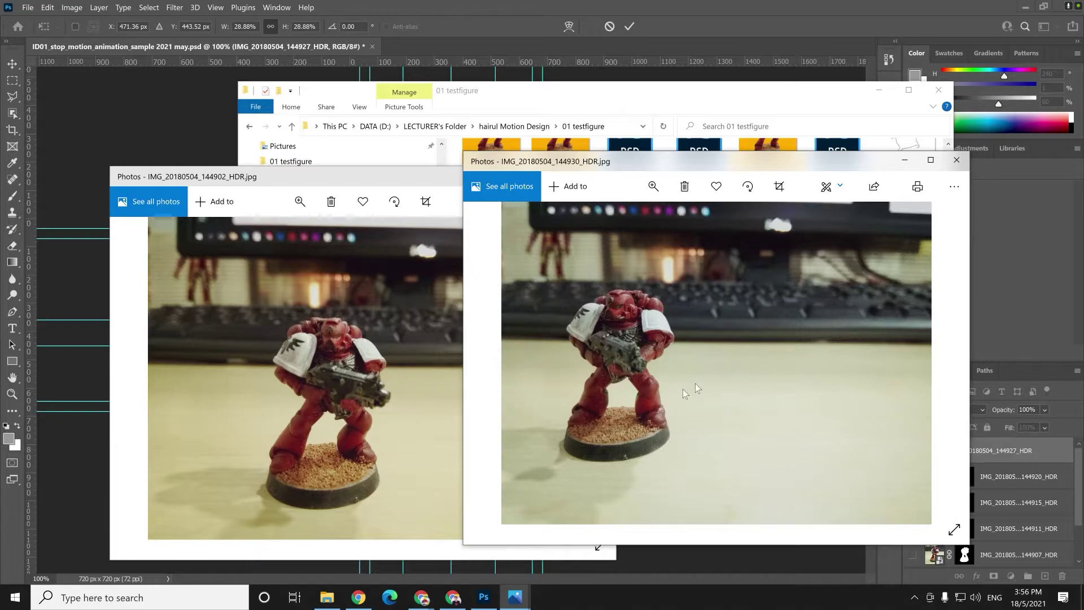
left_click(956, 160)
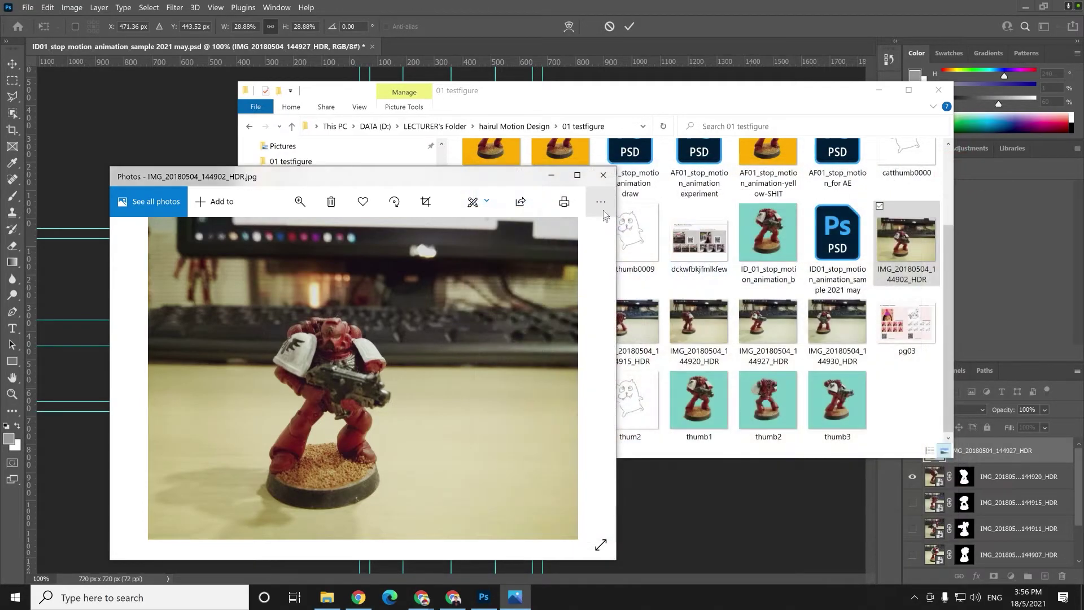
left_click(603, 176)
left_click(737, 17)
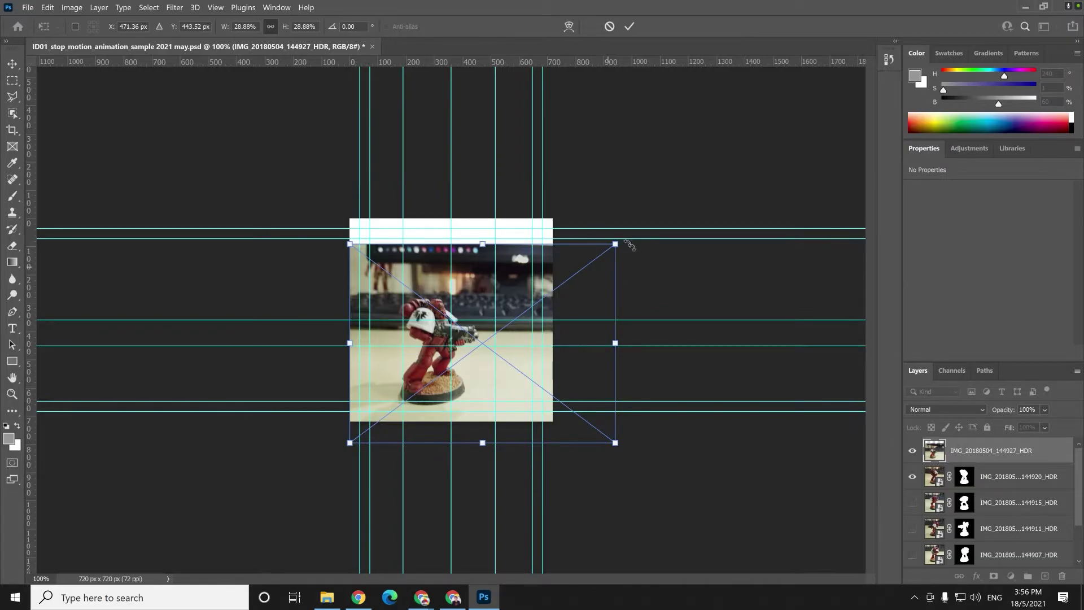
Enlarge the sixth photo to about 41.3%, move the figure's base onto the guides, and rotate the photo to 4.82°.
left_click_drag(615, 245, 768, 153)
left_click_drag(683, 227, 699, 232)
mouse_move(748, 179)
left_mouse_down()
mouse_move(753, 169)
mouse_move(736, 196)
left_mouse_up()
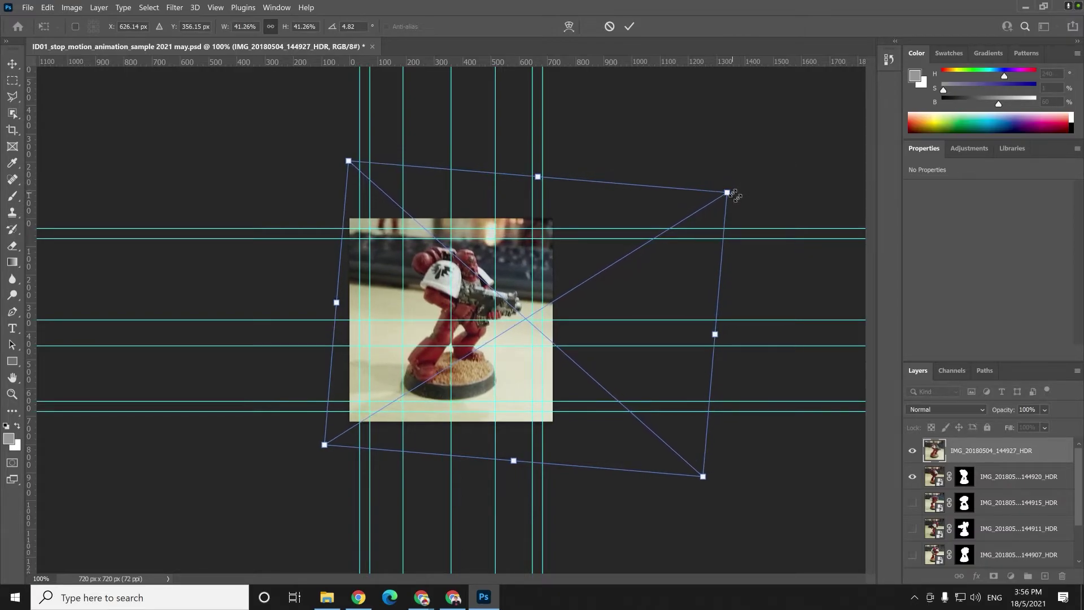
Nudge the sixth photo slightly left and 2 px down, rotate it to 5.19°, and commit the placement.
key("Left")
key("Left")
key("Down")
key("Down")
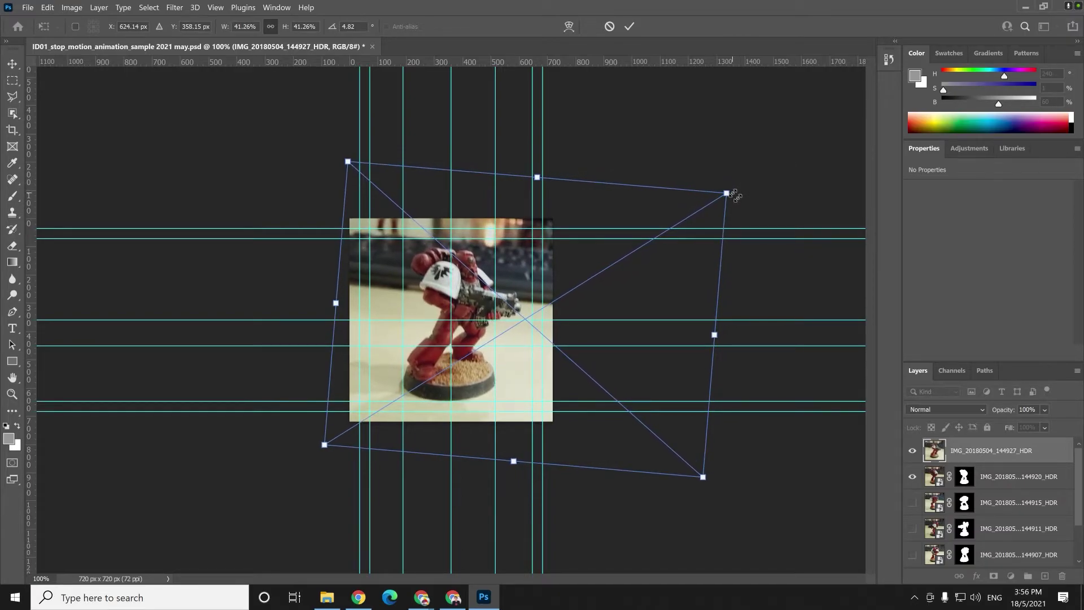
left_click_drag(755, 180, 756, 180)
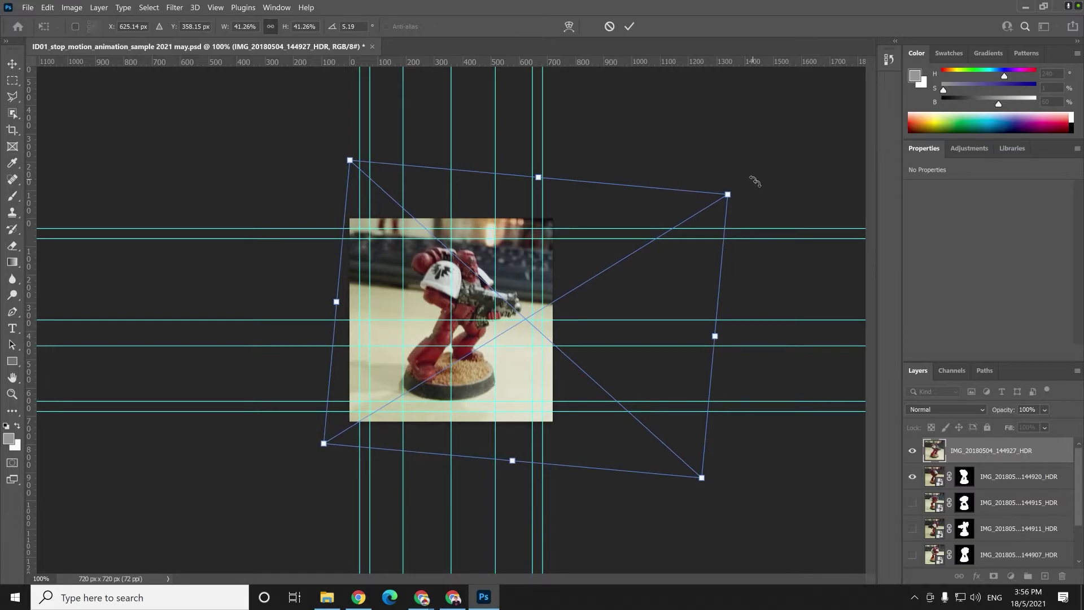
key("Return")
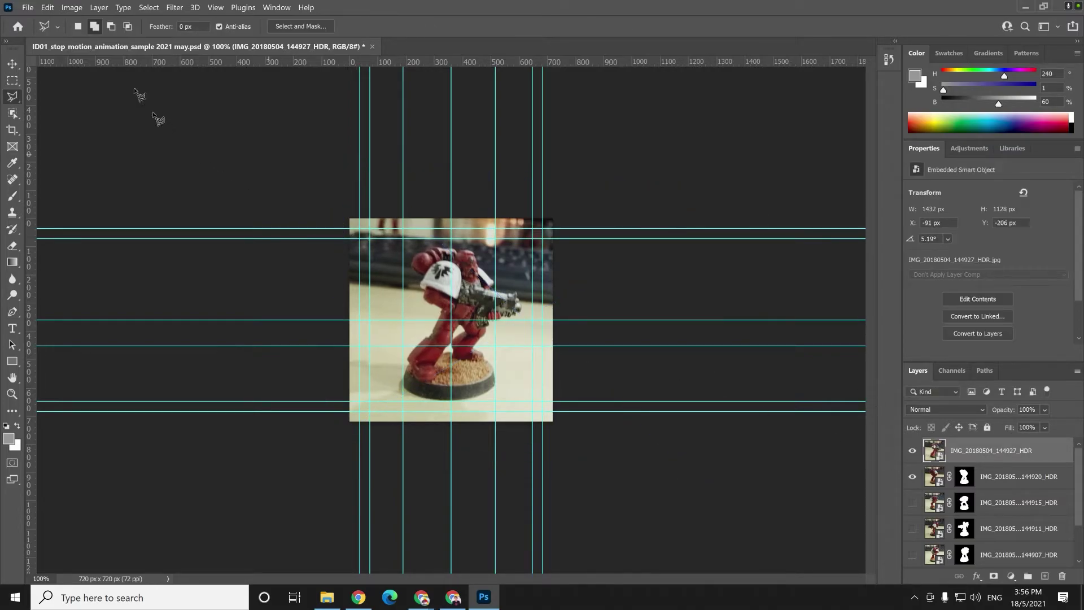
Automatically select the sixth photo's subject.
left_click(149, 8)
left_click(180, 145)
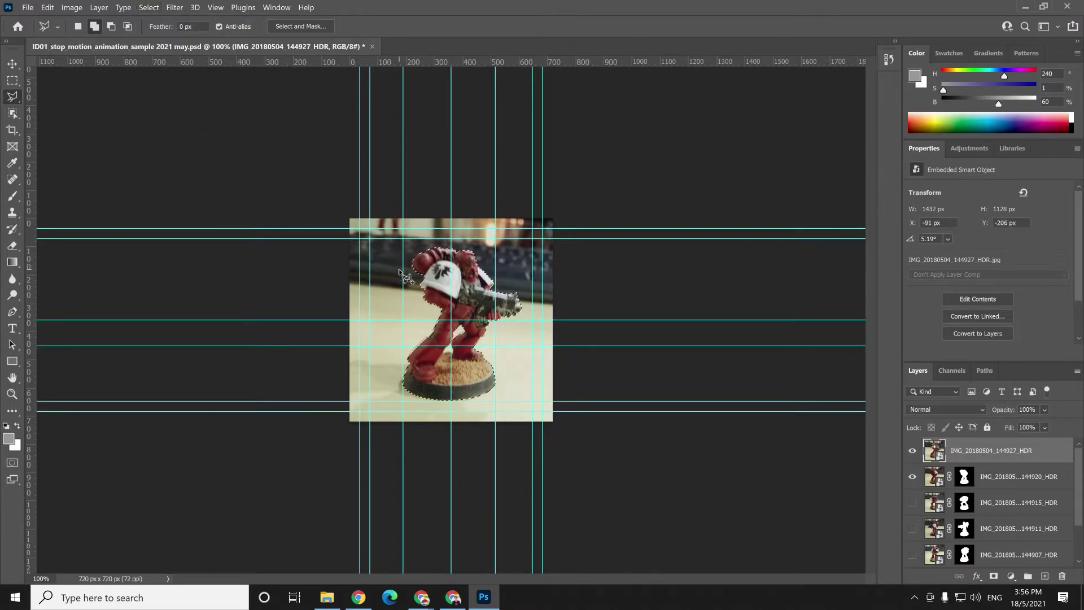
key("ctrl+plus")
key("ctrl+plus")
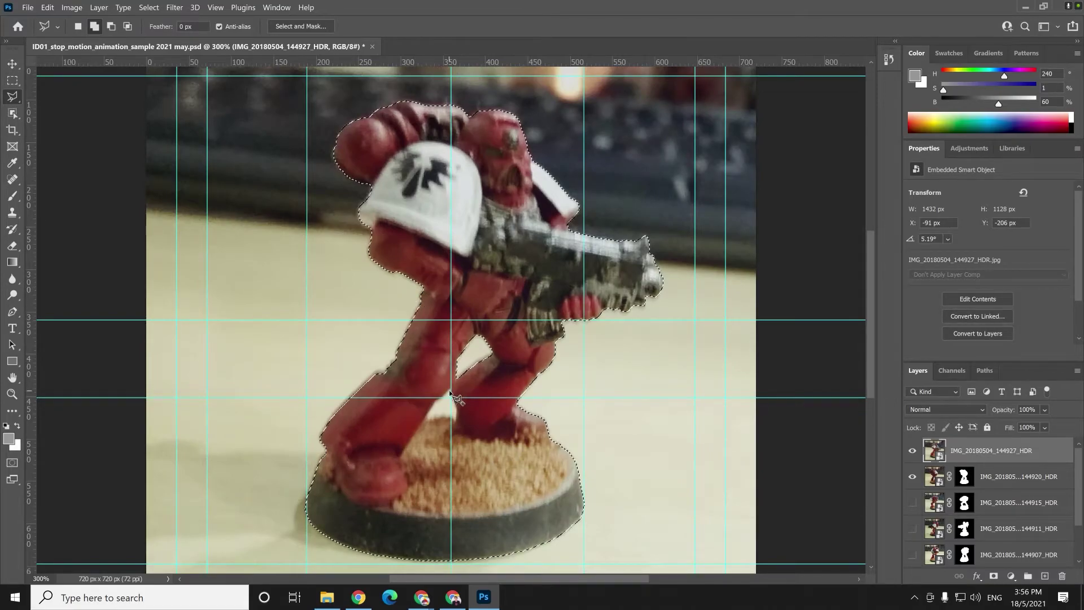
Subtract the small gap between the figure's legs from the selection, and mask the sixth photo with the resulting selection.
left_click(112, 27)
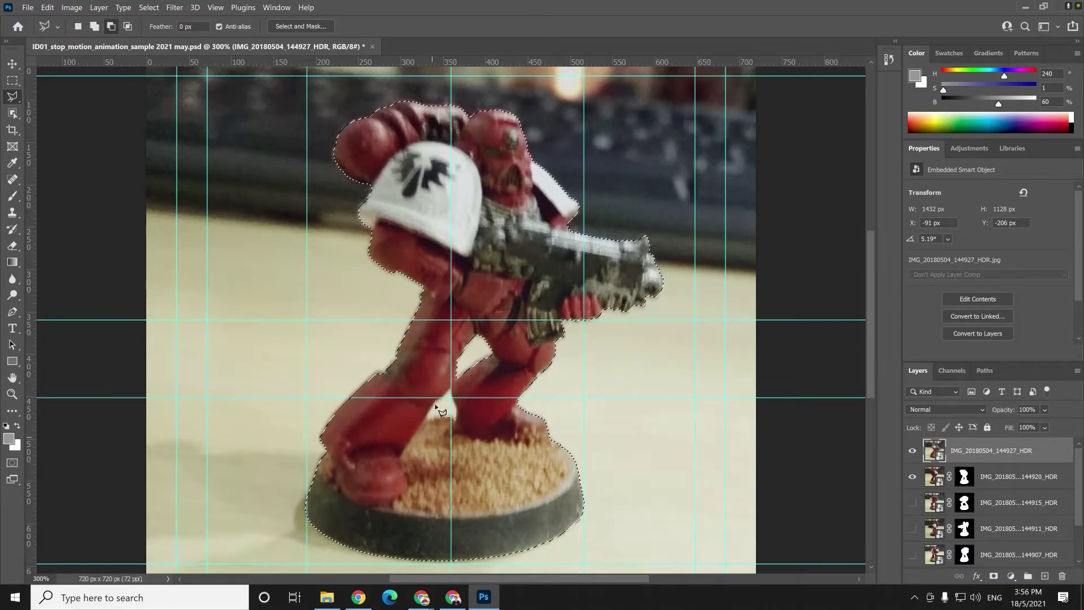
left_click(456, 405)
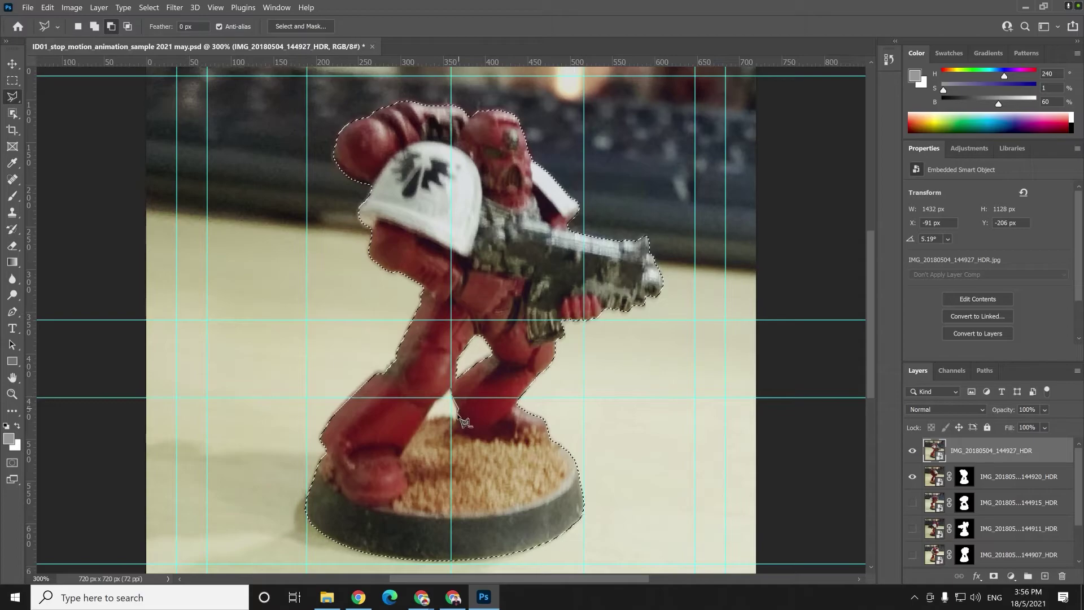
left_click(458, 416)
left_click(422, 419)
left_click(449, 402)
key("ctrl+0")
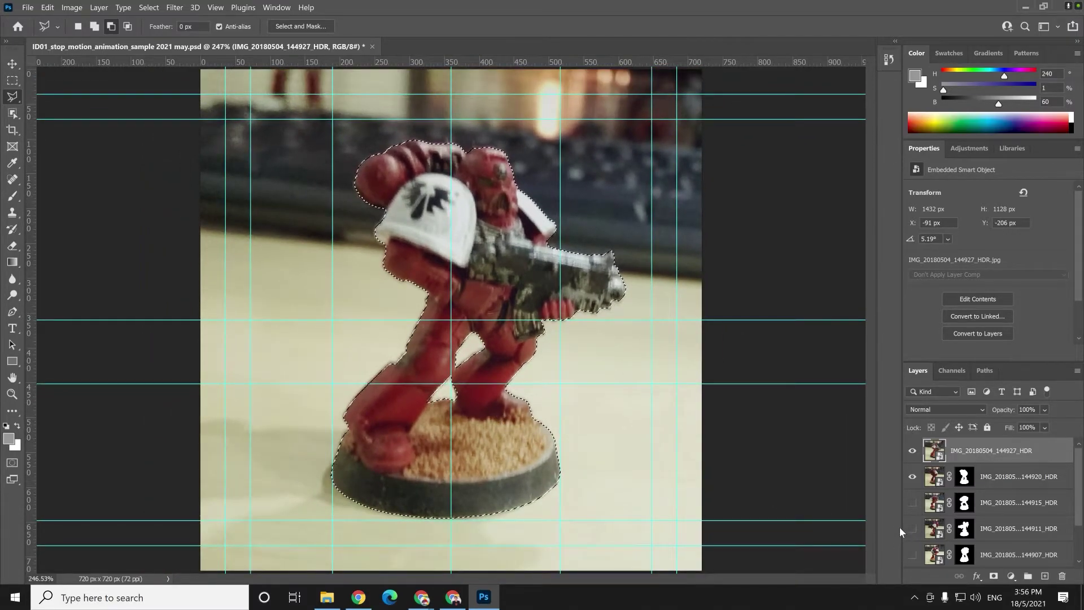
left_click(994, 576)
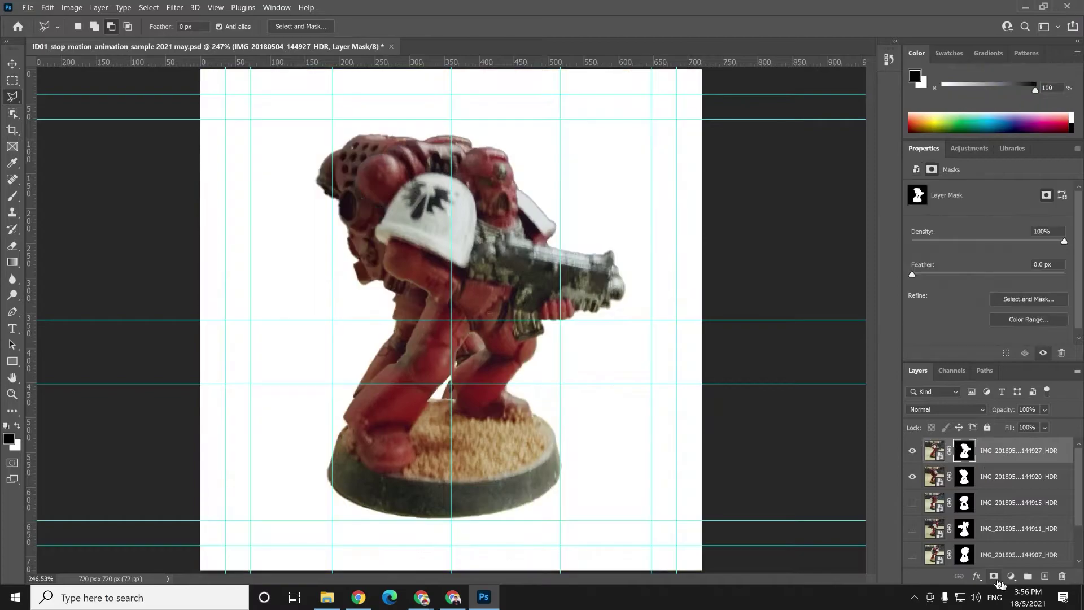
Hide the fifth photo, IMG_20180504_144920_HDR, and save the document.
left_click(912, 477)
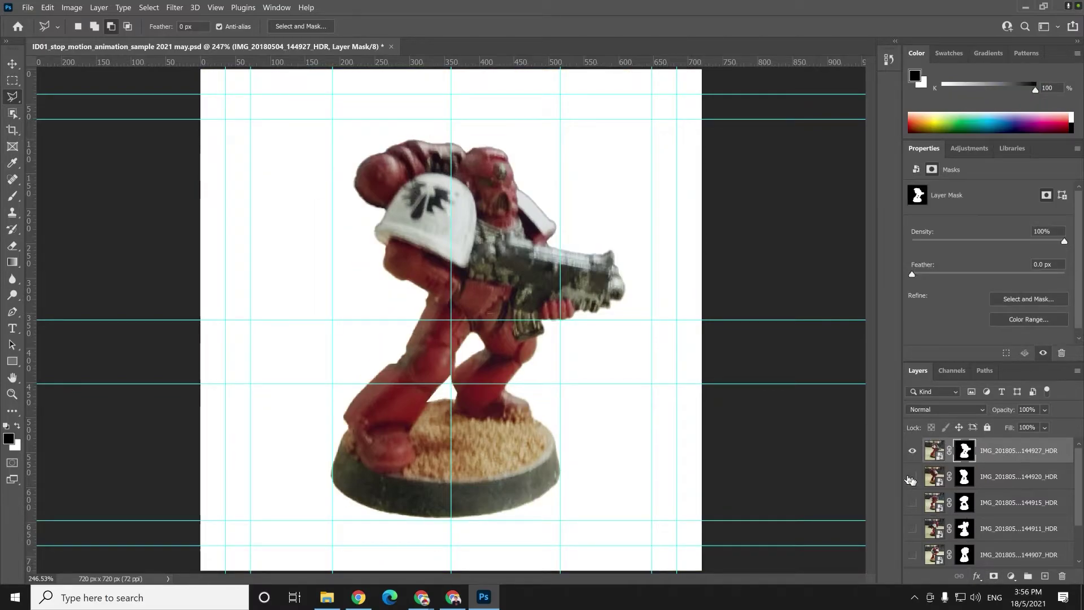
key("ctrl+minus")
key("ctrl+plus")
key("ctrl+minus")
key("ctrl+s")
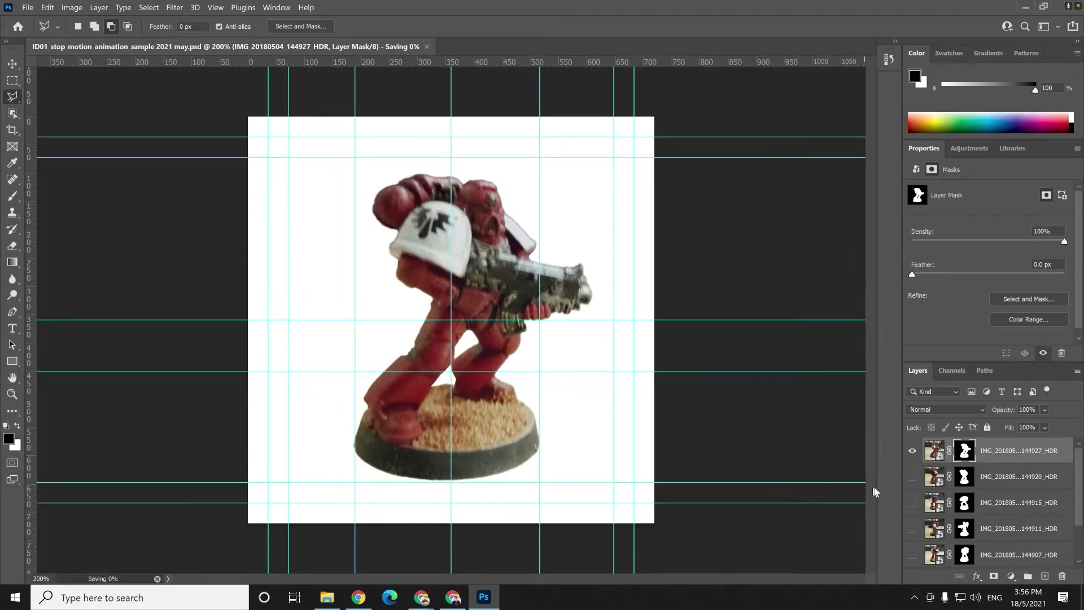
Add a new blank layer directly above the Background layer.
scroll(942, 473, "down", 2)
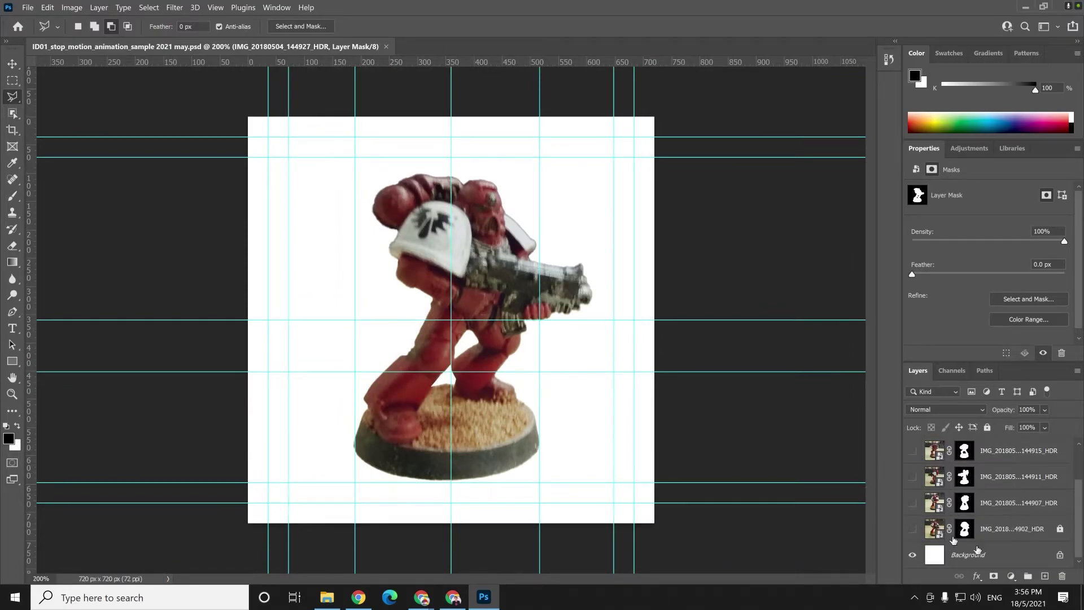
left_click(1021, 559)
left_click(1045, 576)
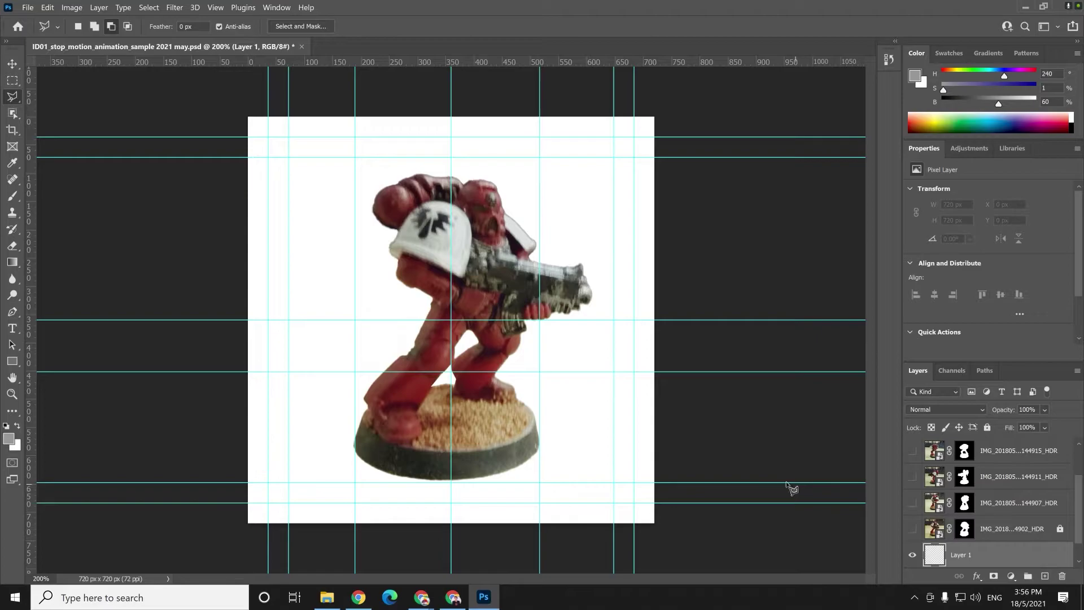
Activate the Paint Bucket tool and expand the RGB, CMYK, Grayscale and Pastel swatch groups.
key("g")
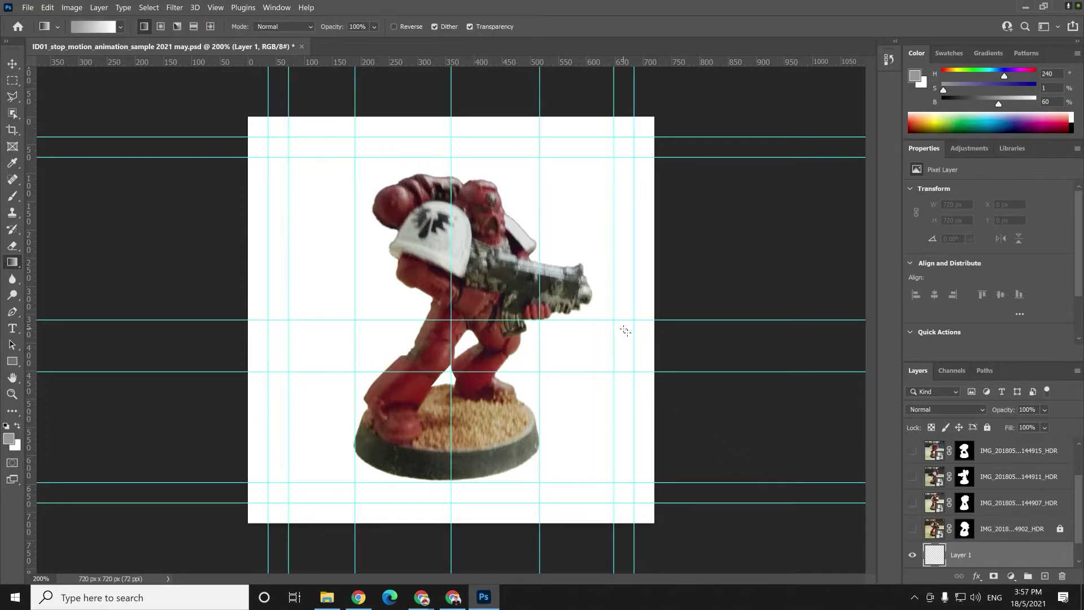
right_click(12, 262)
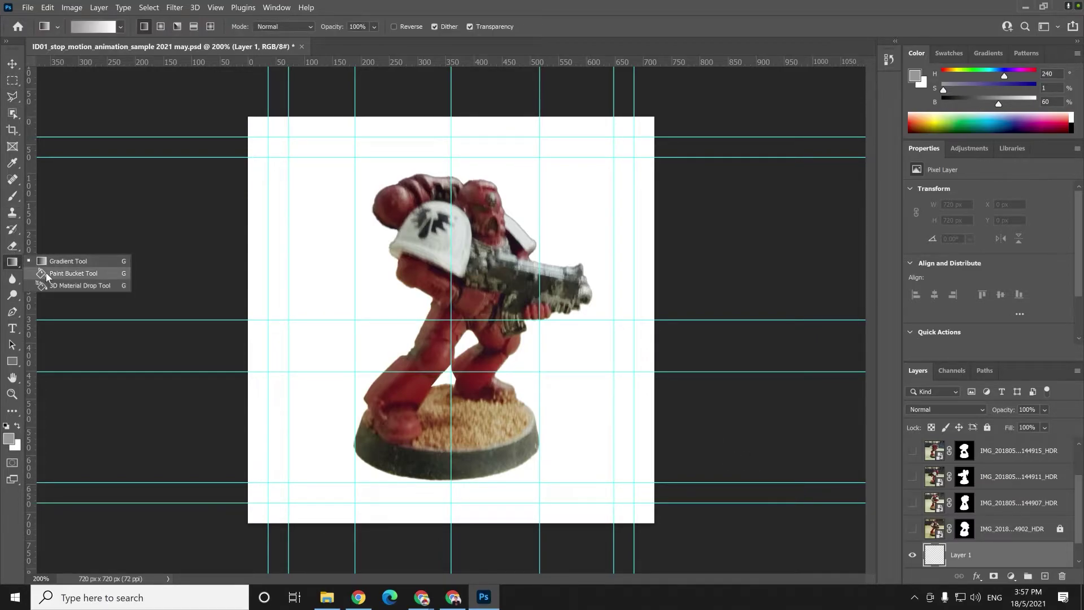
left_click(48, 276)
left_click_drag(968, 119, 985, 129)
left_click(950, 53)
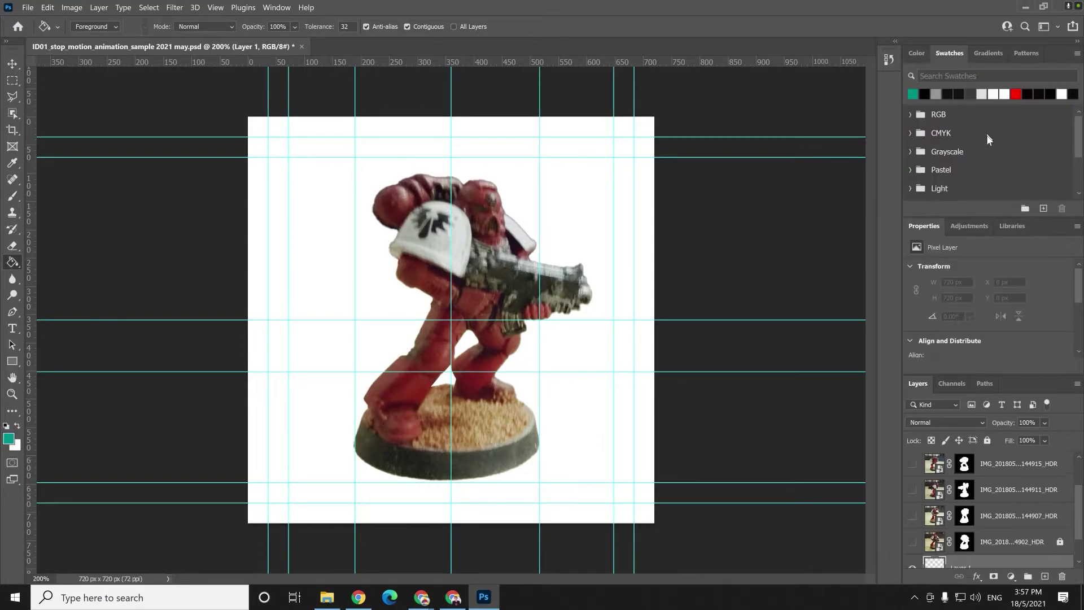
left_click(916, 113)
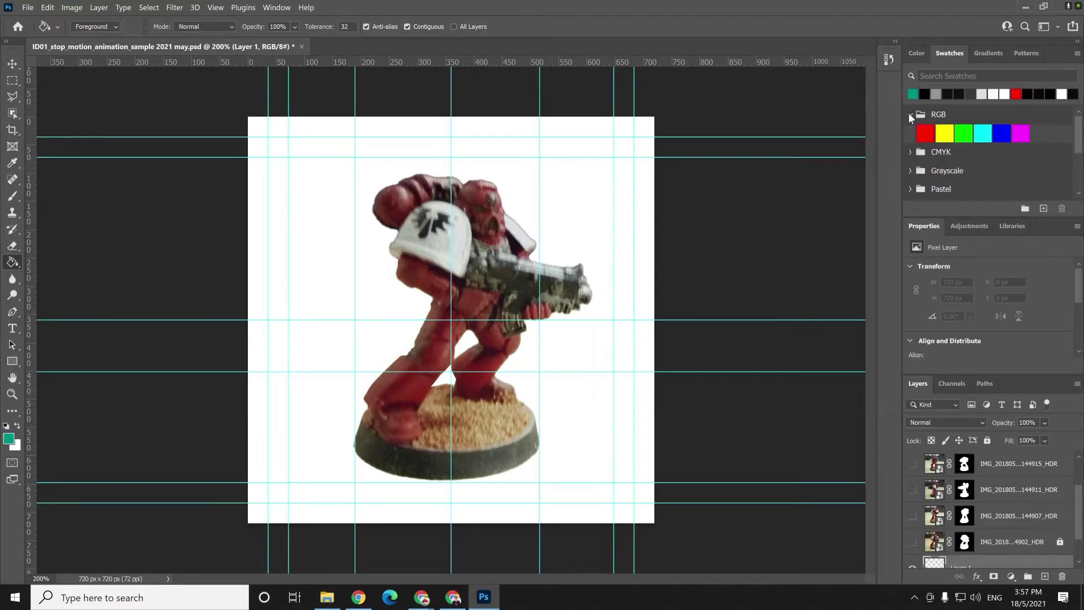
left_click(910, 152)
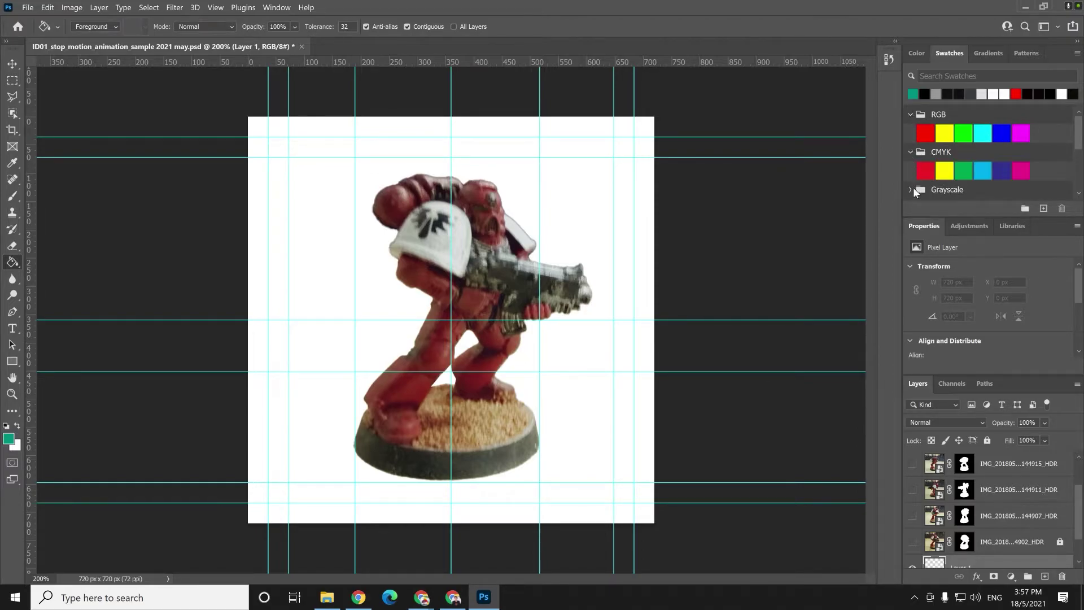
left_click(911, 190)
scroll(937, 163, "down", 5)
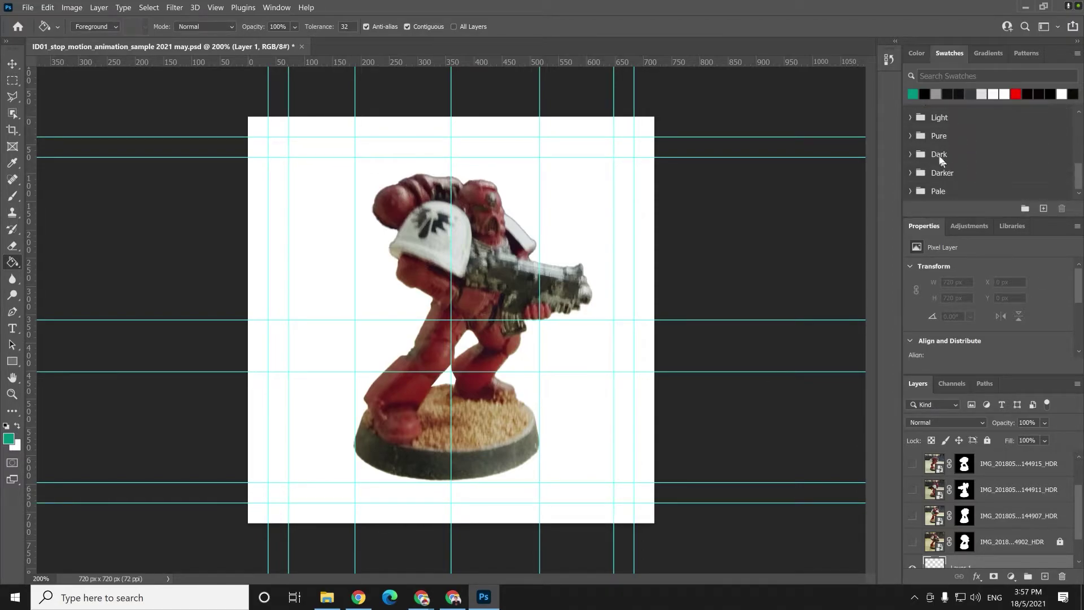
scroll(939, 154, "up", 1)
left_click(911, 119)
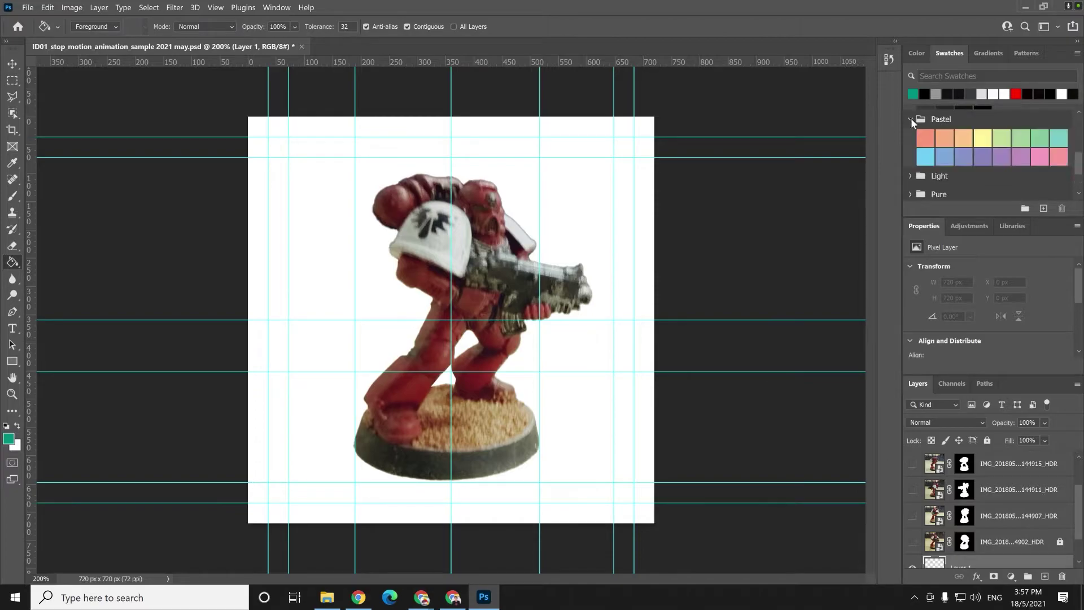
Try pastel teal, blue, light orange, yellow, pink and coral red in turn as fills for the new layer.
left_click(1054, 141)
left_click(552, 213)
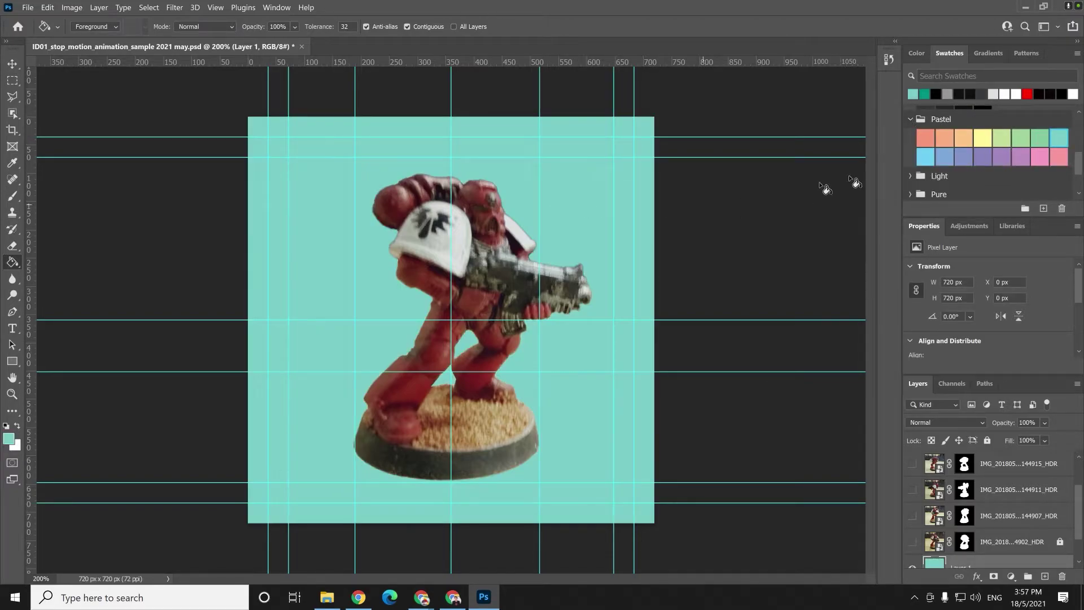
left_click(945, 157)
left_click(552, 213)
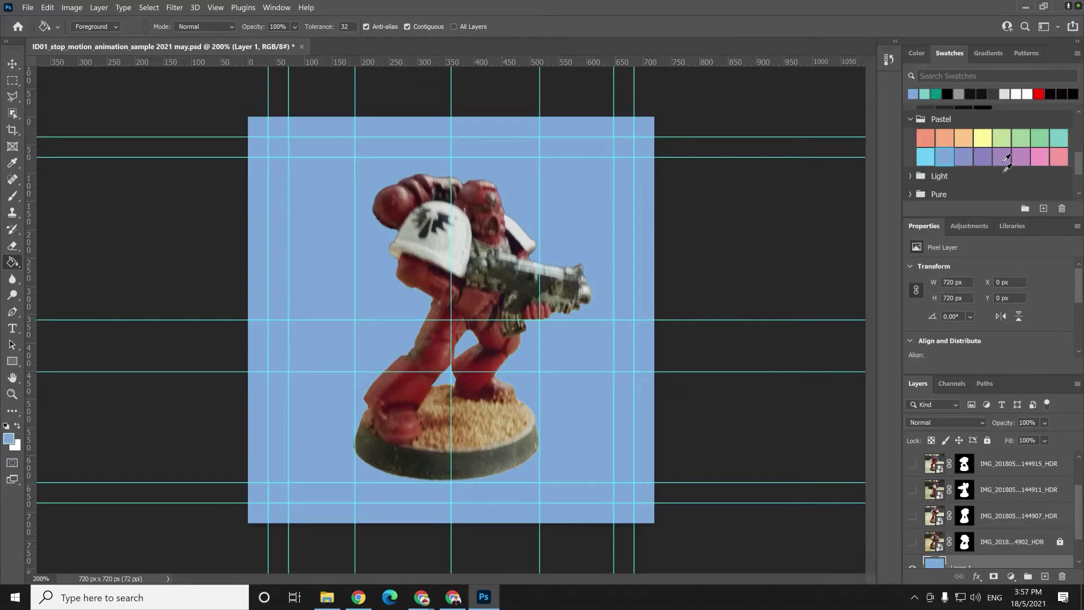
left_click(1006, 159)
left_click(1003, 141)
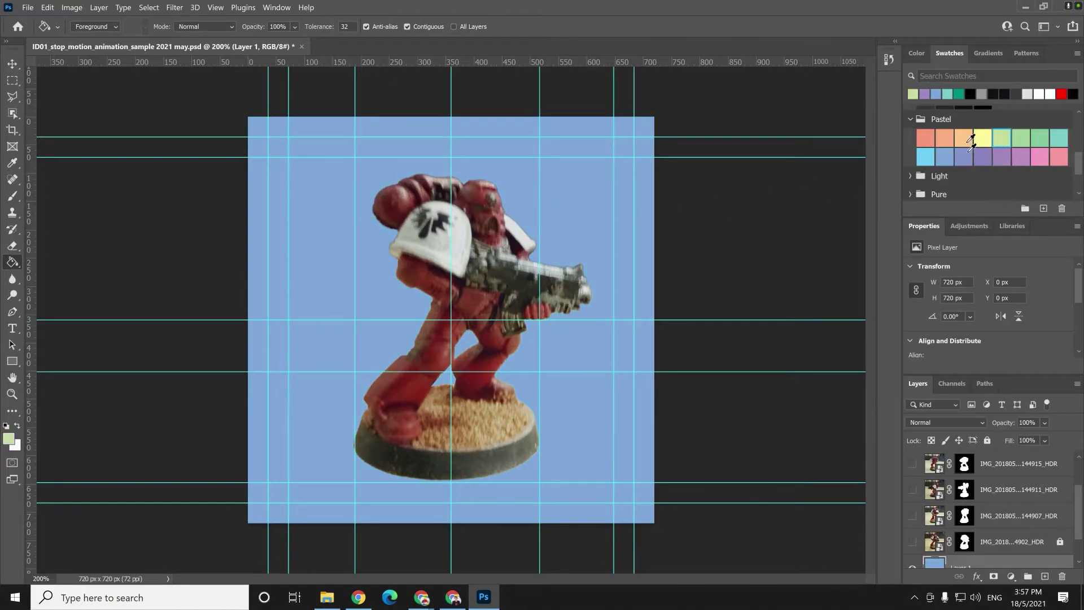
left_click(963, 138)
left_click(565, 214)
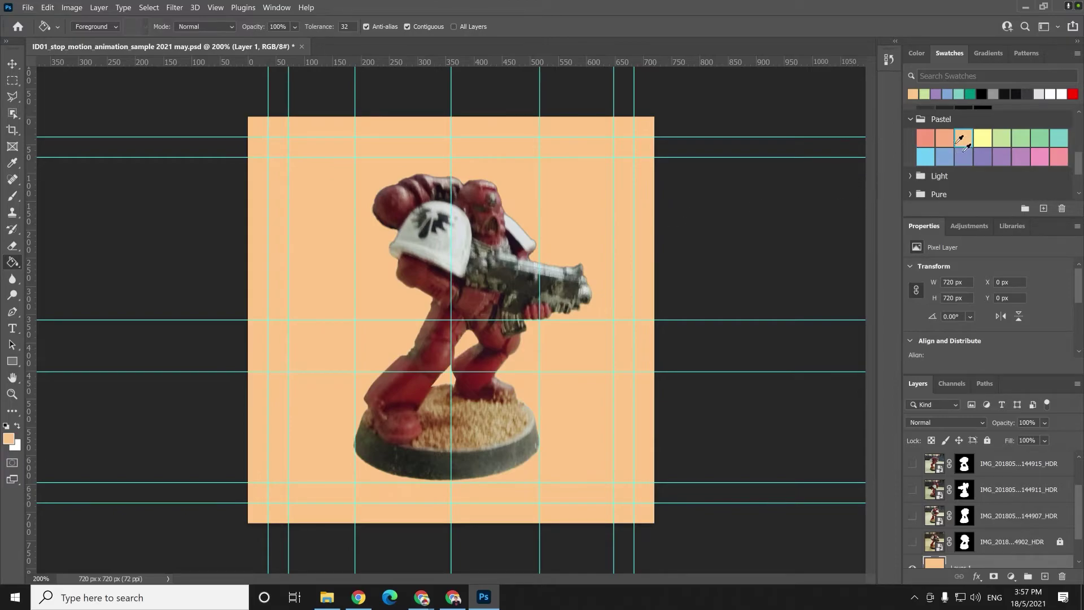
left_click(983, 138)
left_click(467, 237)
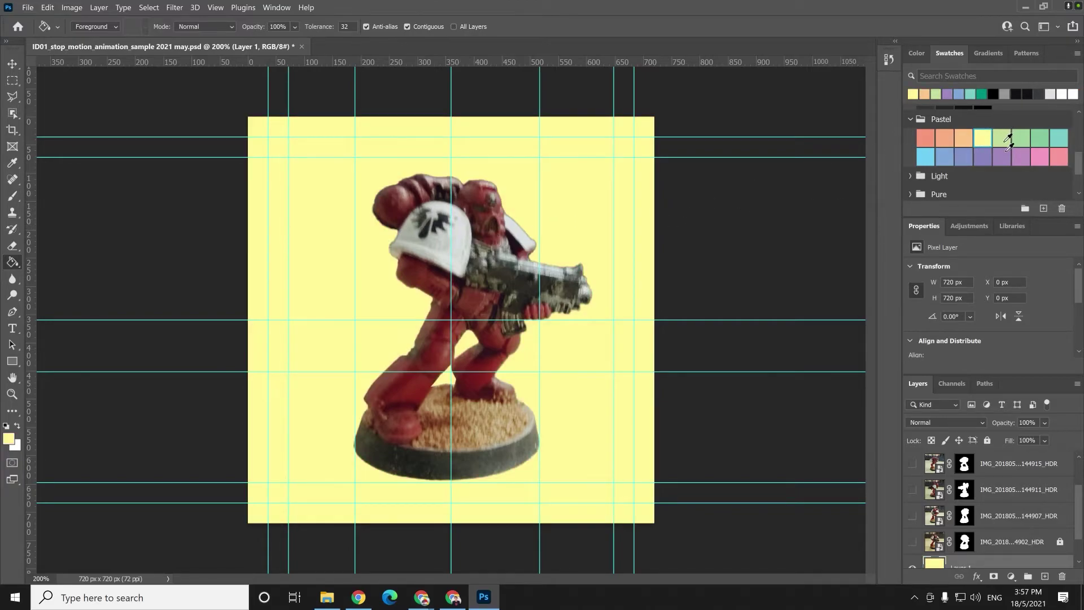
left_click(1059, 158)
left_click(525, 191)
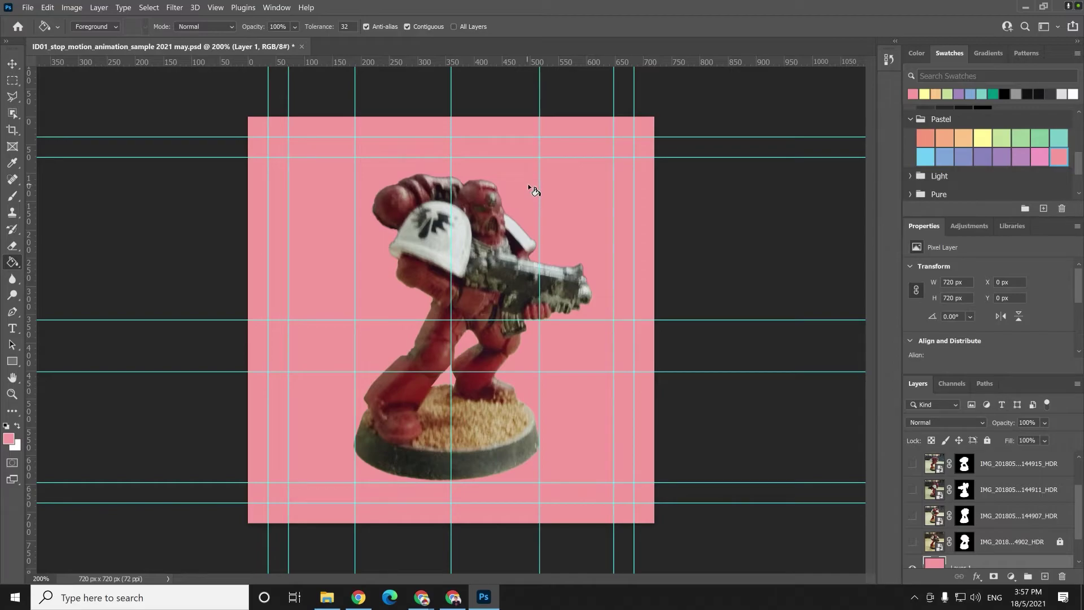
left_click(926, 138)
left_click(541, 214)
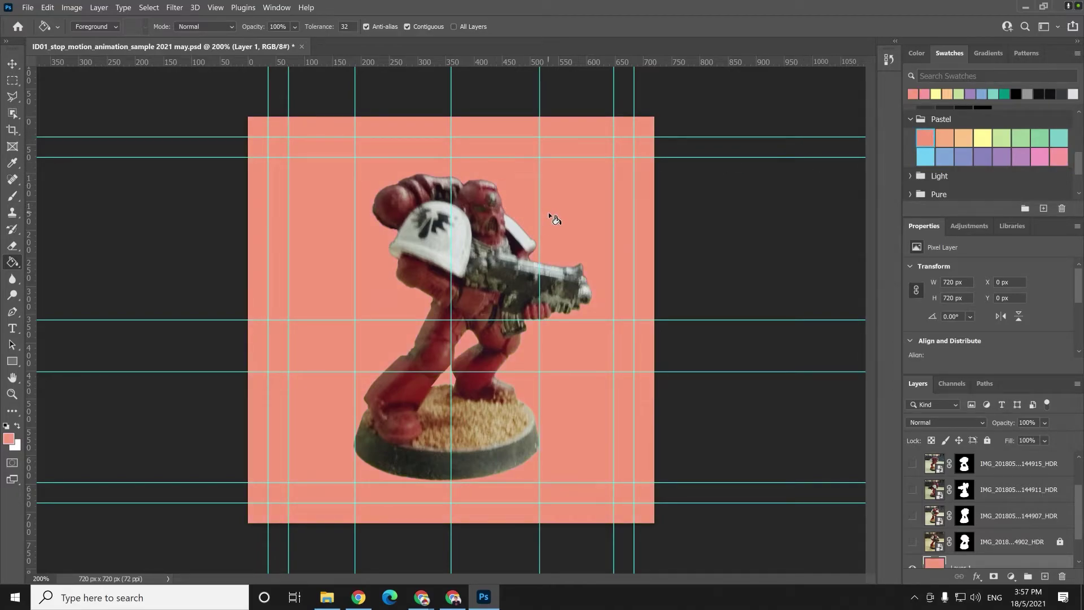
Fill the new layer with the pastel orange swatch between coral red and light orange, and switch to the Move tool.
left_click(945, 137)
left_click(547, 218)
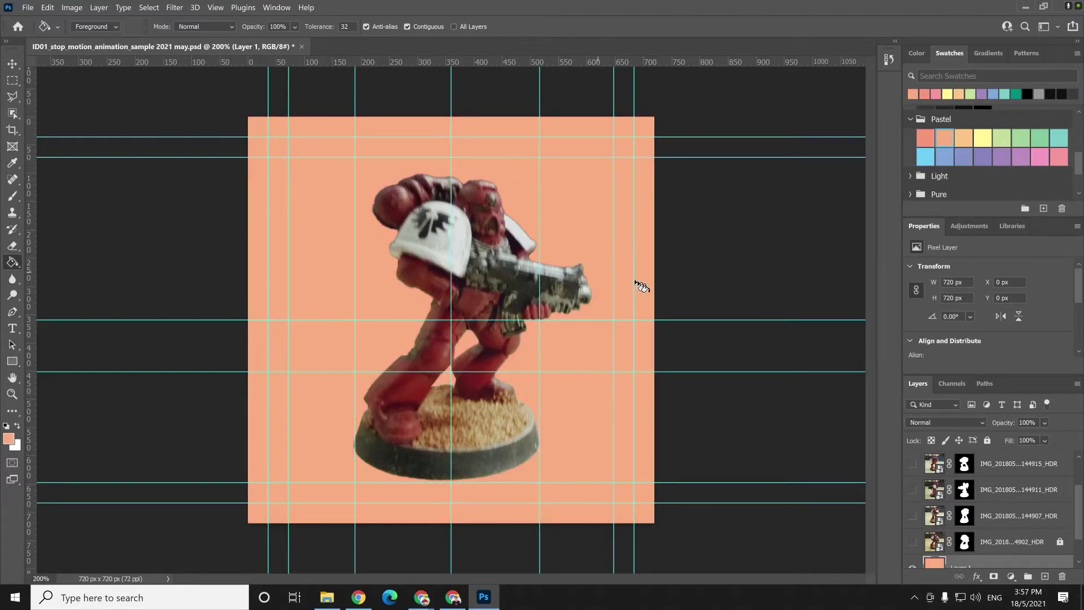
key("v")
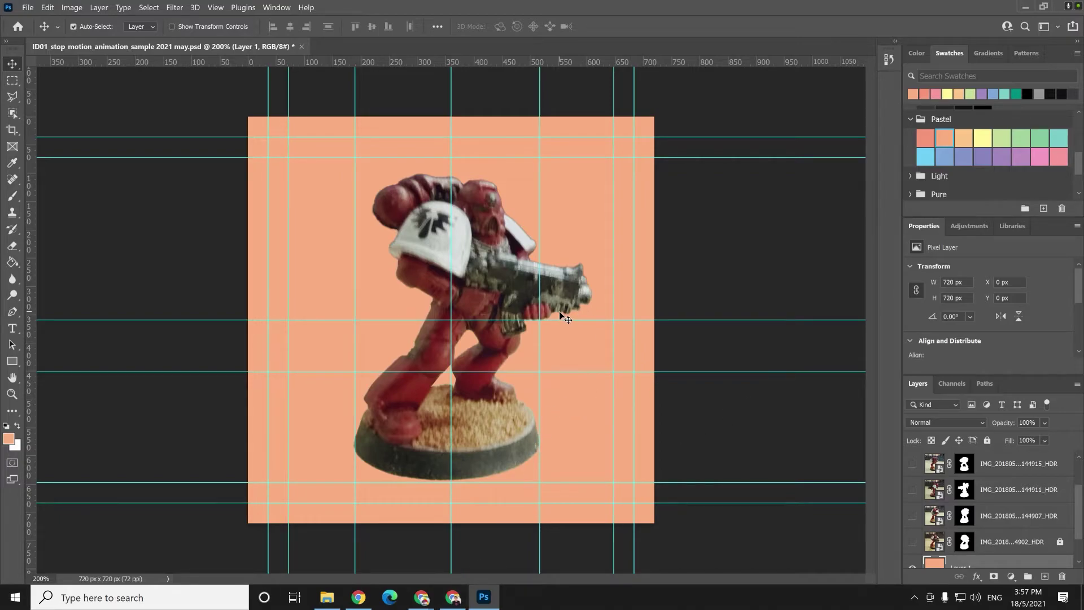
Rename the filled colour layer as BG.
scroll(1049, 529, "down", 1)
scroll(1048, 529, "up", 3)
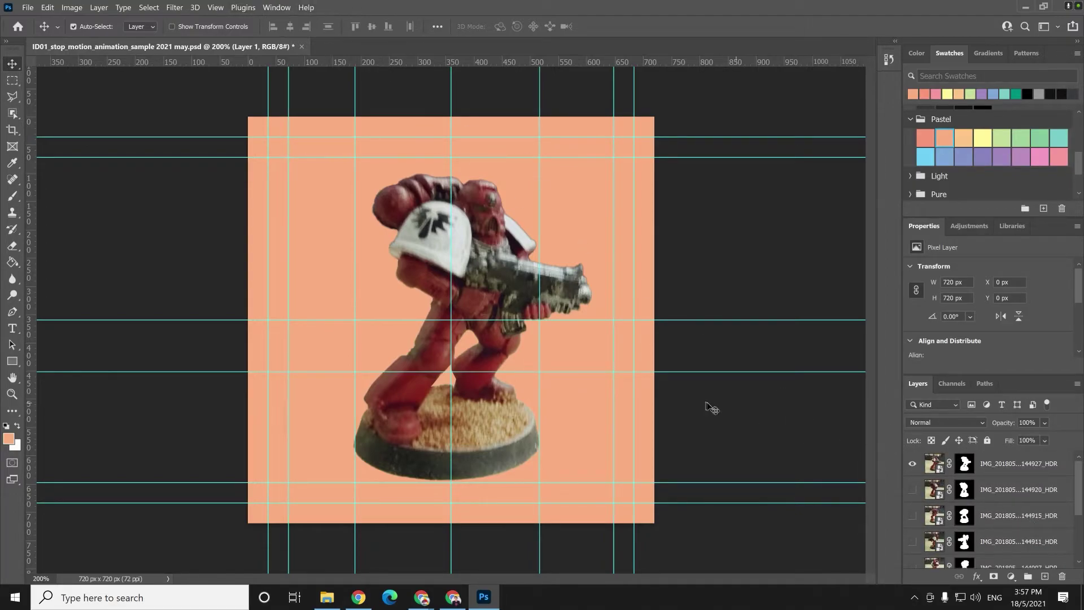
scroll(970, 503, "down", 3)
double_click(960, 529)
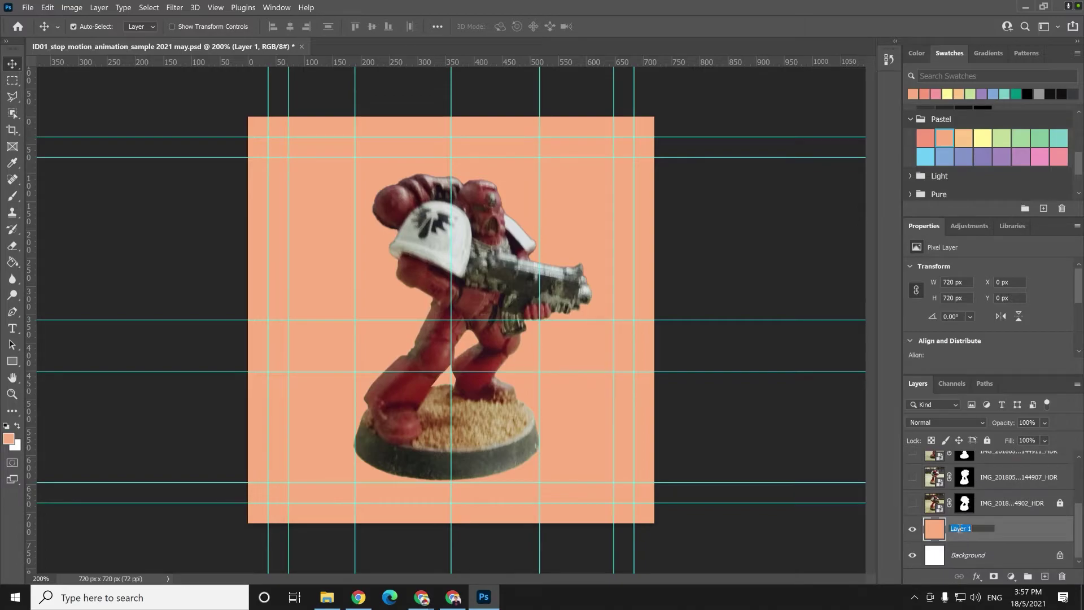
type("BG")
key("Return")
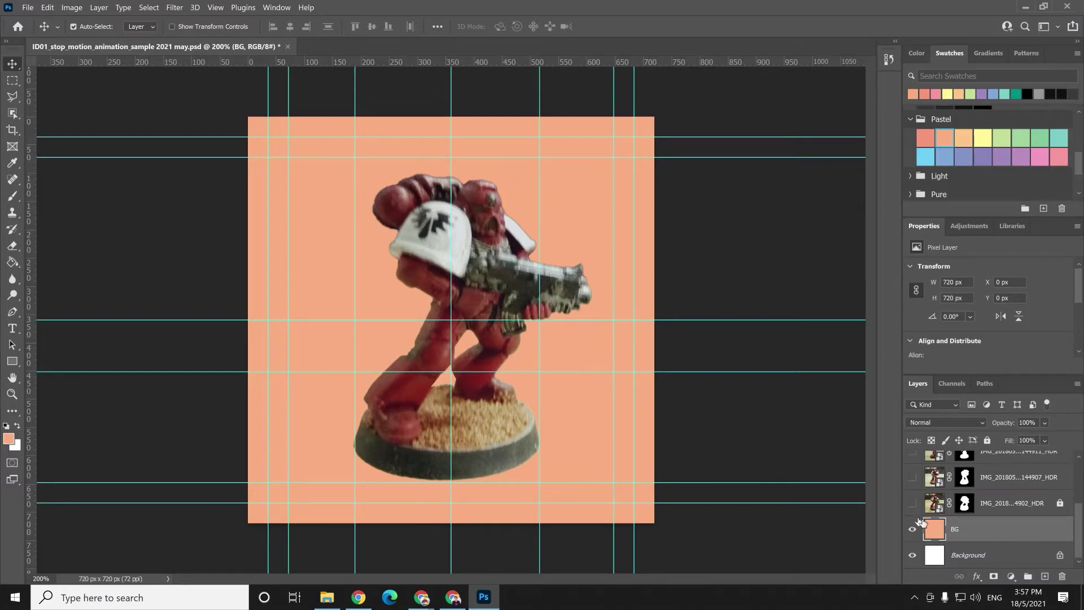
Rename the first three photo layers, from 144902 up to 144911, as 1, 2 and 3.
double_click(996, 508)
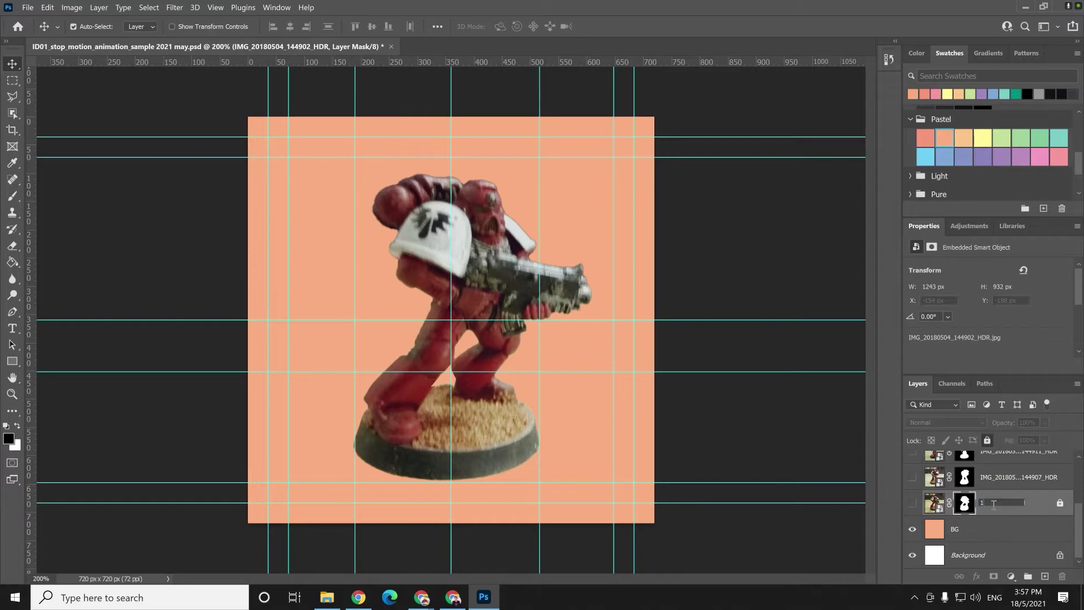
type("1")
double_click(1008, 480)
type("2")
double_click(999, 460)
type("3")
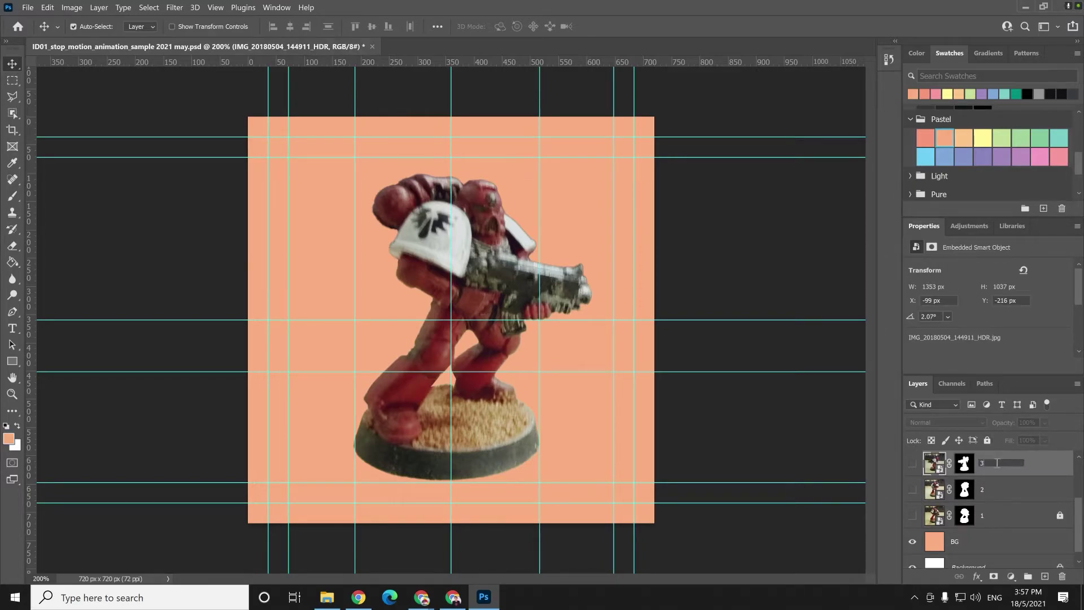
key("Return")
scroll(1025, 502, "up", 1)
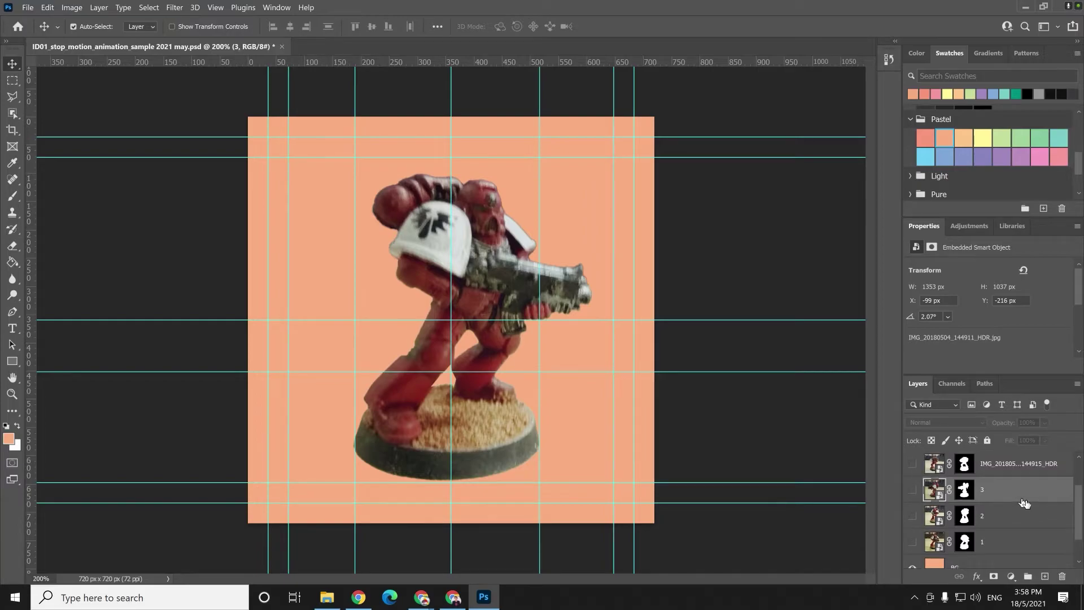
Rename the photo layers 144915, 144920 and 144927 as 4, 5 and 6.
double_click(1023, 464)
type("4")
key("Return")
scroll(1016, 496, "up", 1)
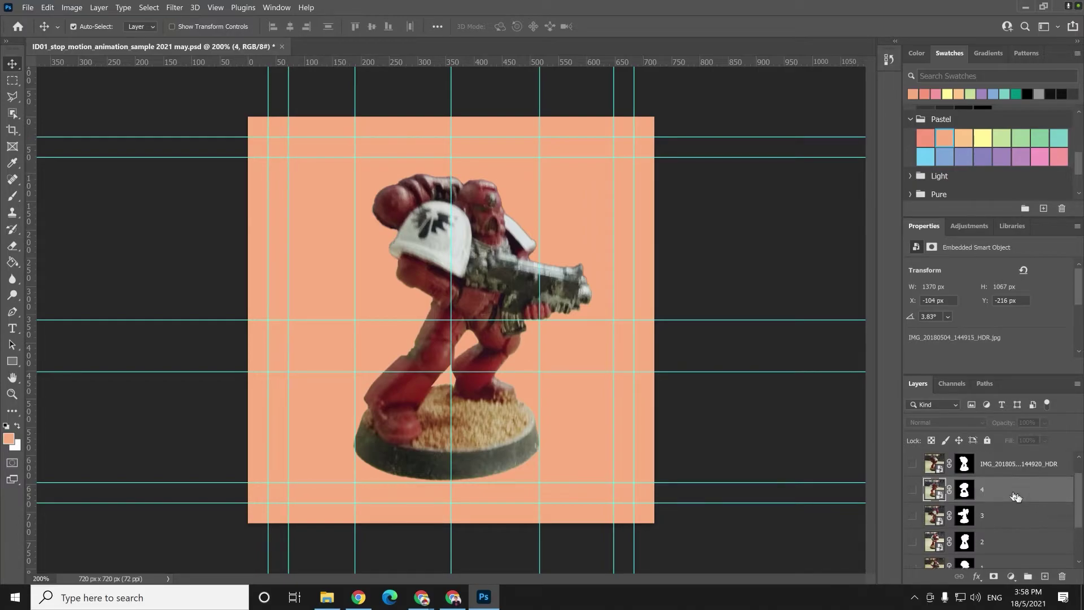
double_click(1011, 465)
type("5")
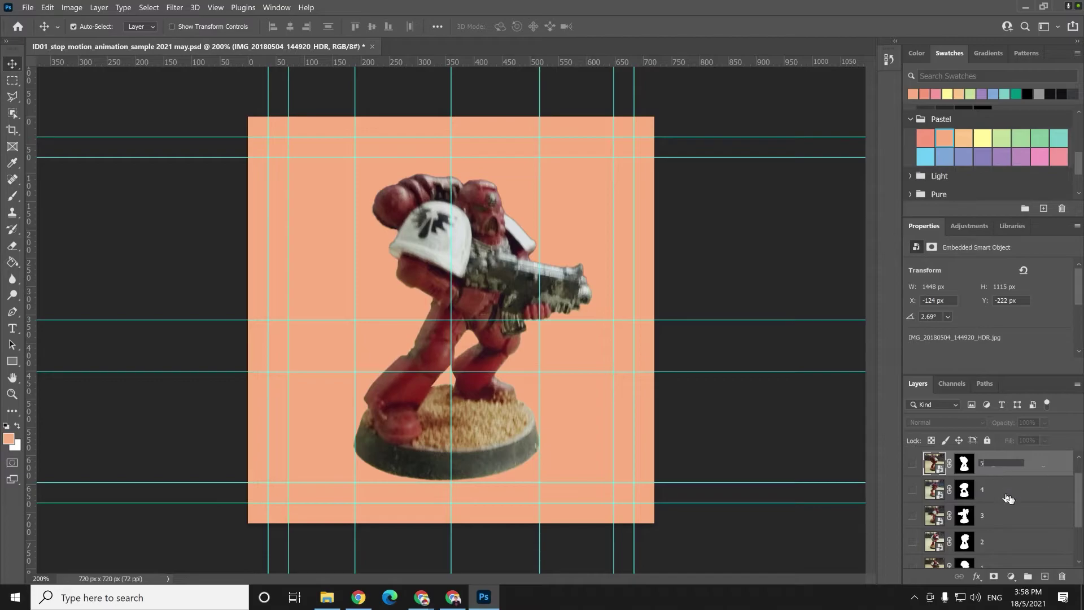
key("Return")
scroll(1009, 498, "up", 1)
double_click(1003, 467)
type("6")
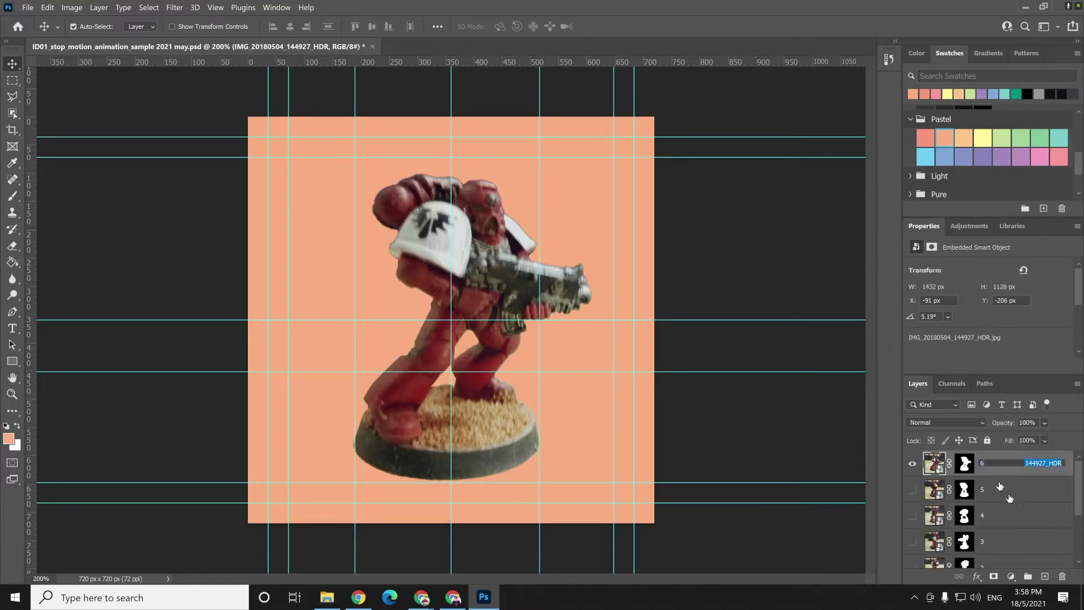
key("Return")
Hide layer 6 so that only BG and Background are shown.
left_click(1024, 499)
scroll(1011, 497, "down", 3)
scroll(994, 491, "up", 2)
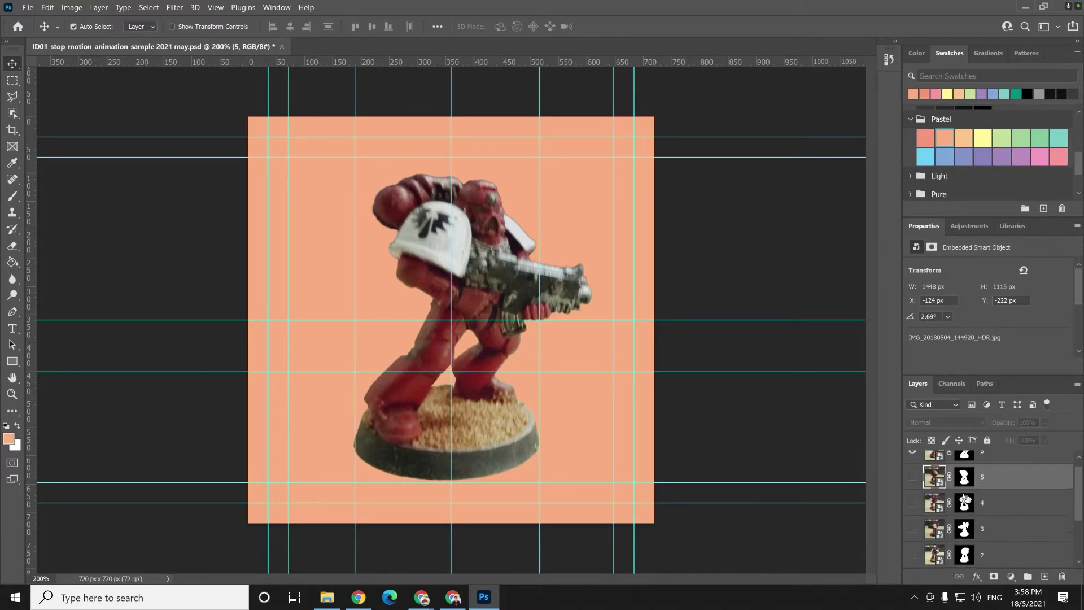
scroll(948, 483, "up", 2)
left_click(912, 464)
scroll(938, 497, "down", 3)
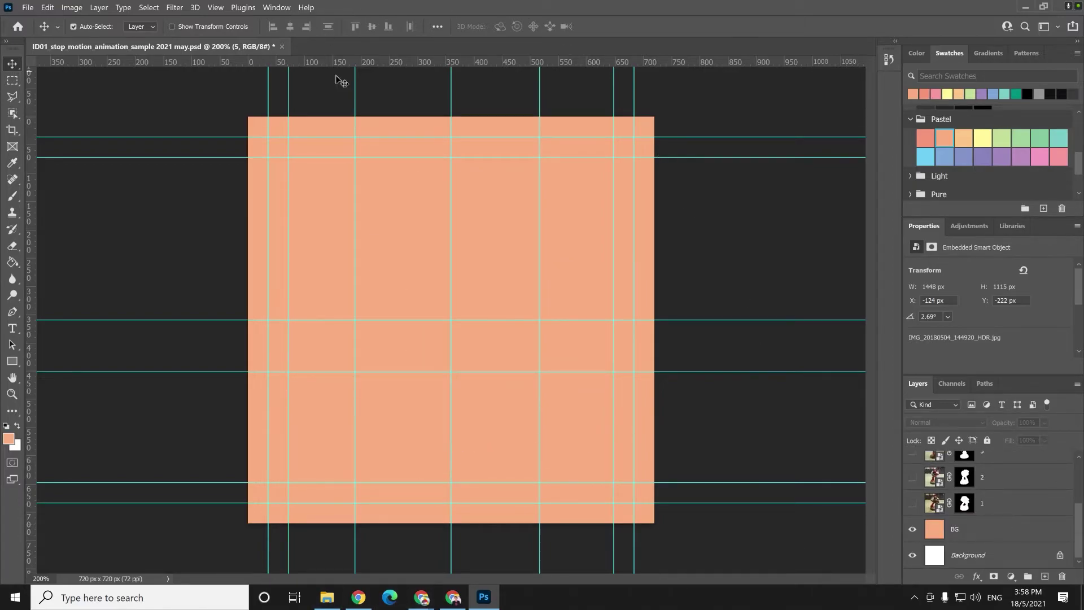
Save the document and switch to the Motion workspace.
key("ctrl+s")
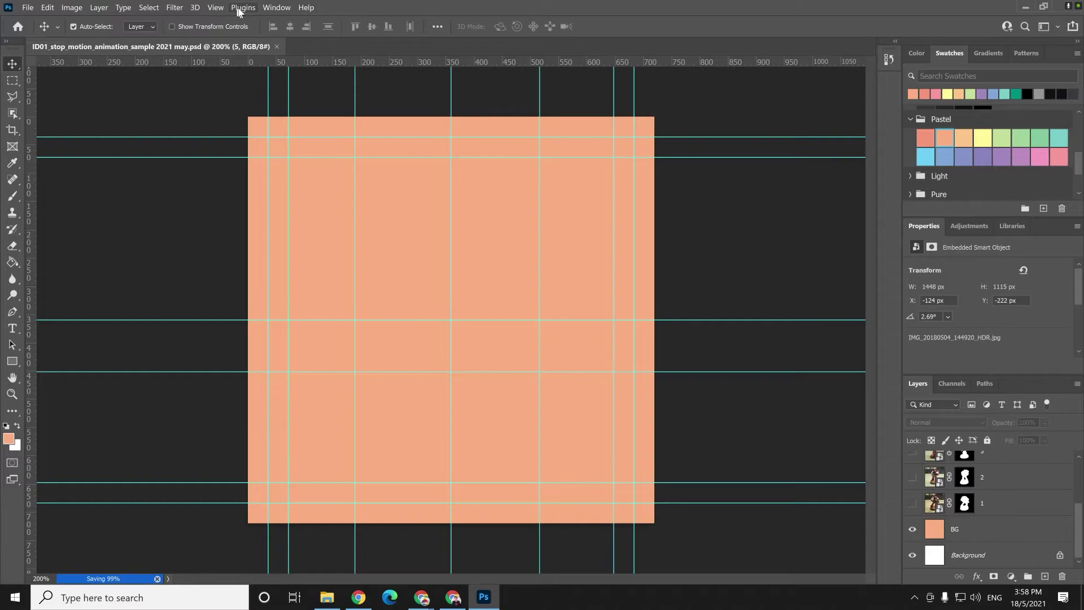
left_click(285, 11)
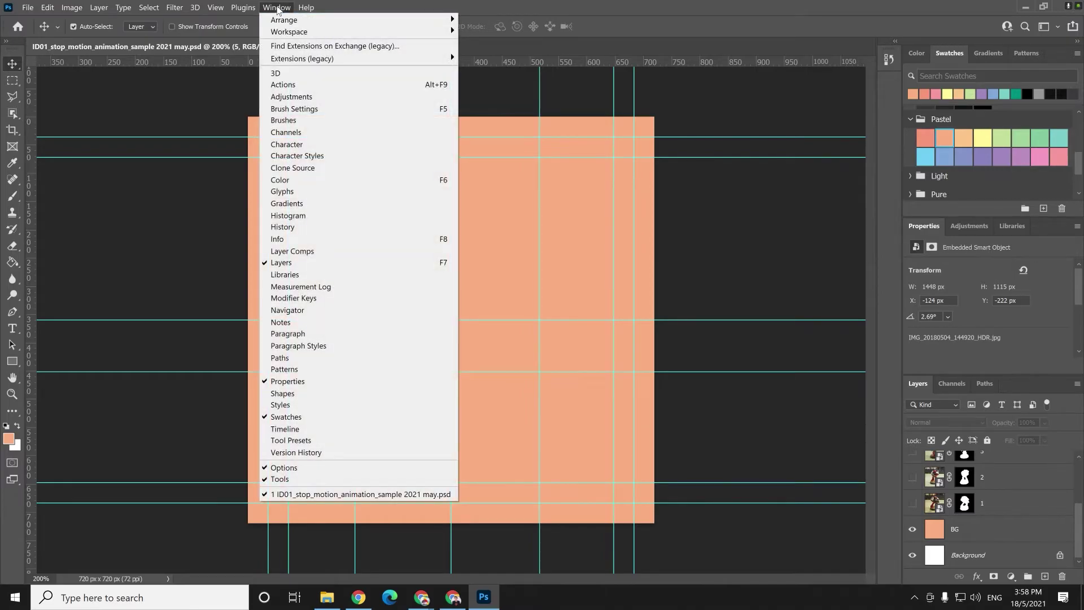
mouse_move(430, 31)
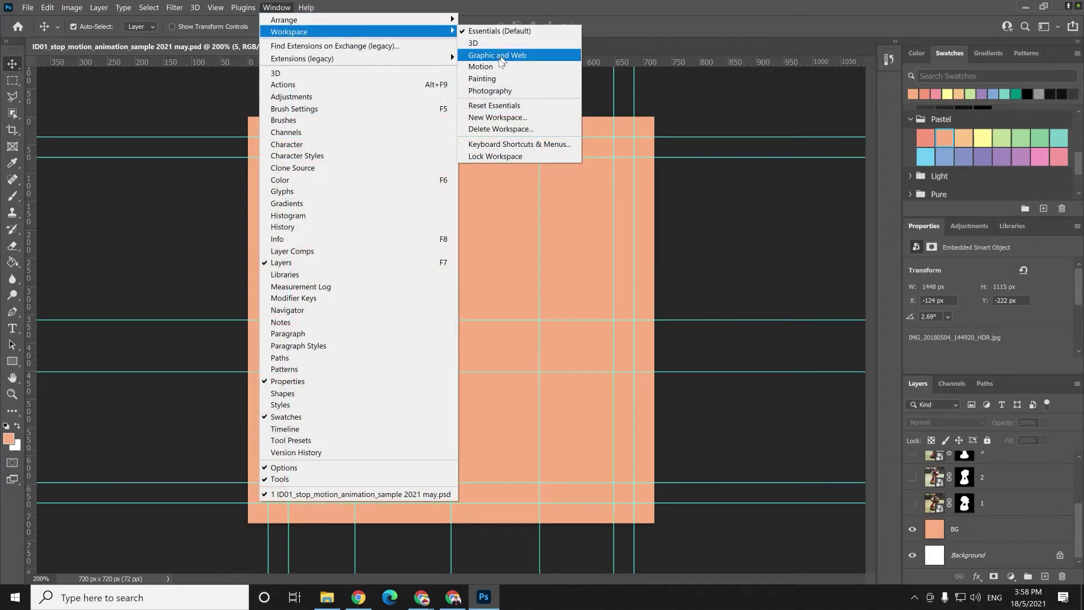
left_click(482, 67)
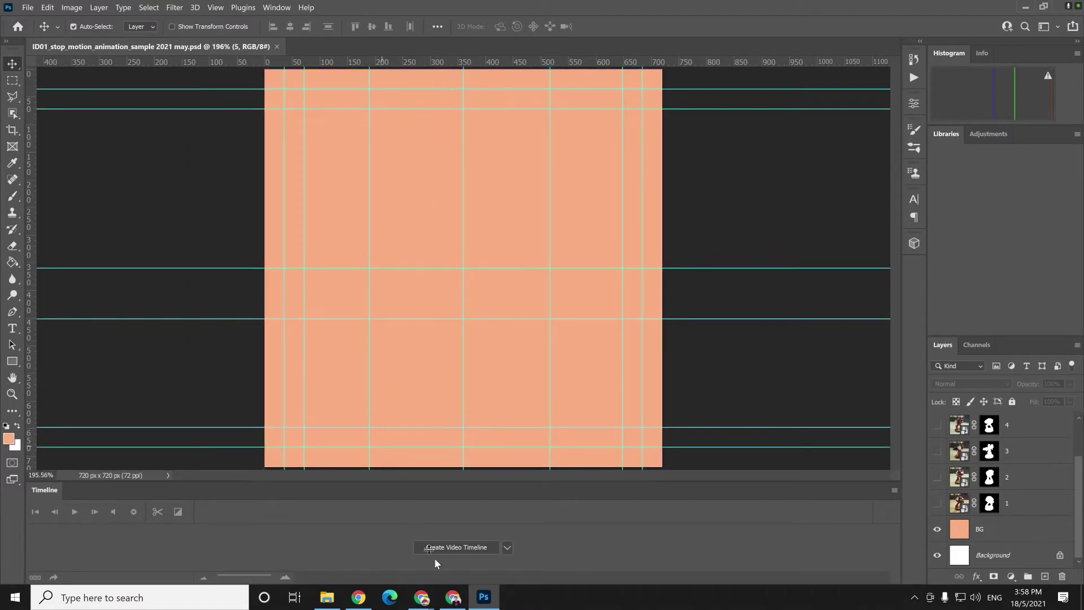
Create a frame animation, rather than a video timeline, for the document.
left_click(507, 548)
left_click(507, 547)
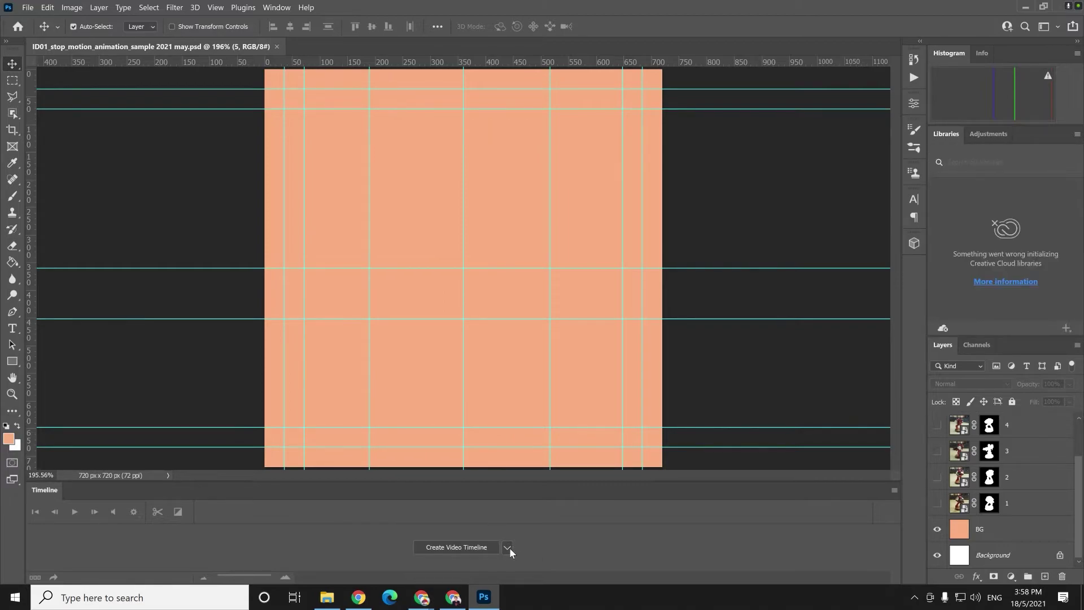
left_click(508, 547)
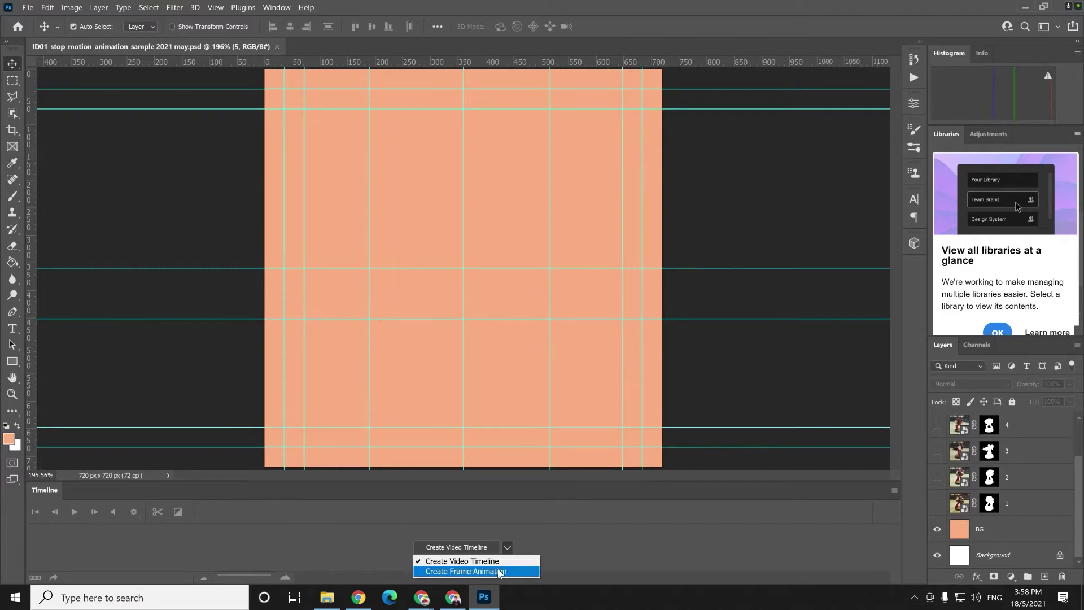
left_click(499, 572)
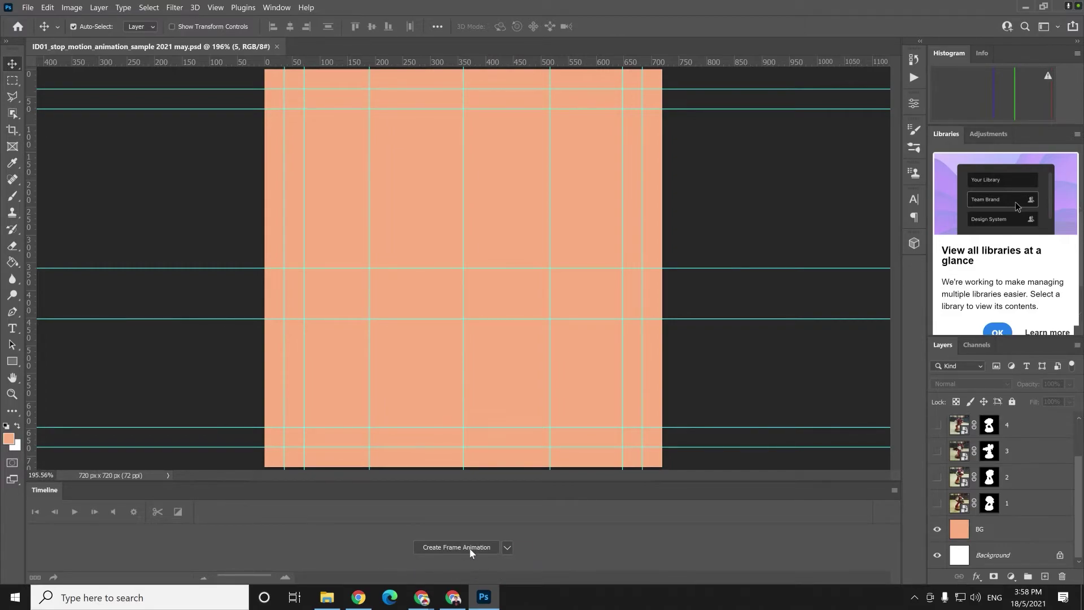
left_click(469, 548)
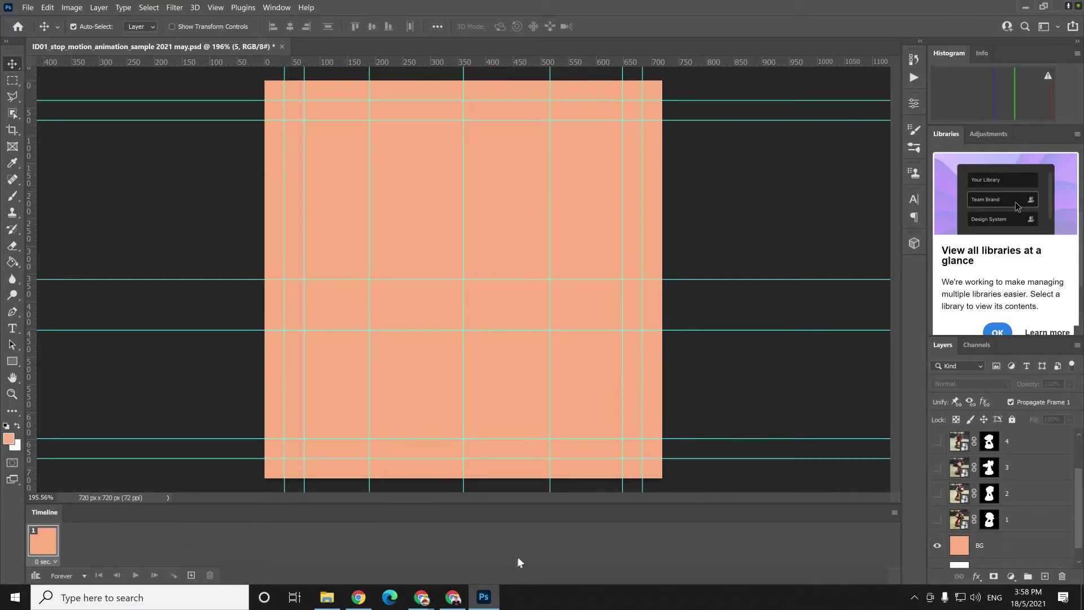
Show layer 1 in the first animation frame and add a second frame with layer 2 shown and layer 1 hidden.
left_click(937, 520)
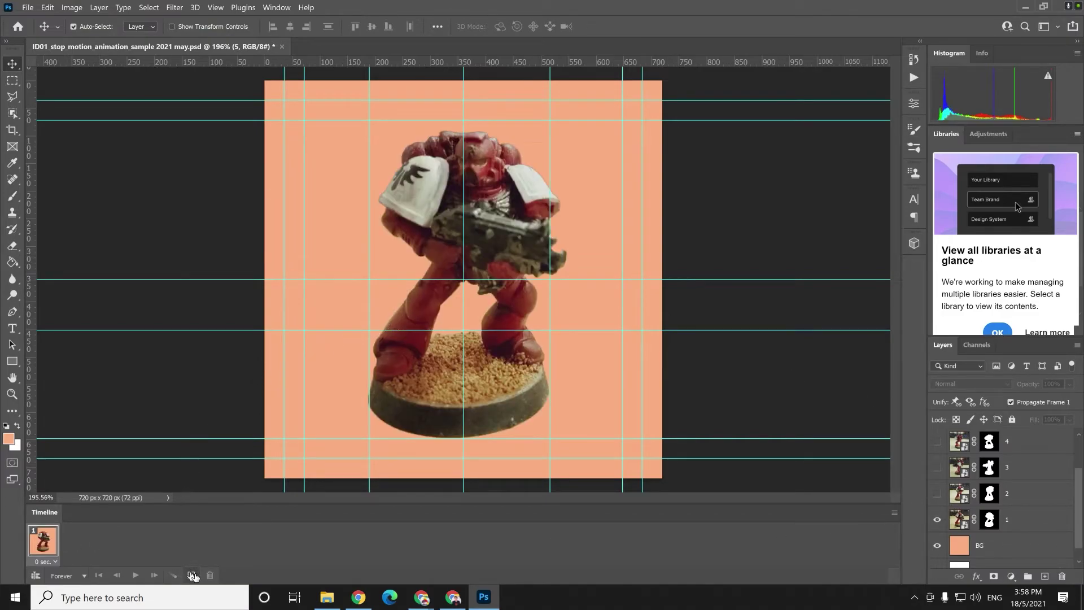
left_click(85, 577)
left_click(84, 580)
left_click(192, 576)
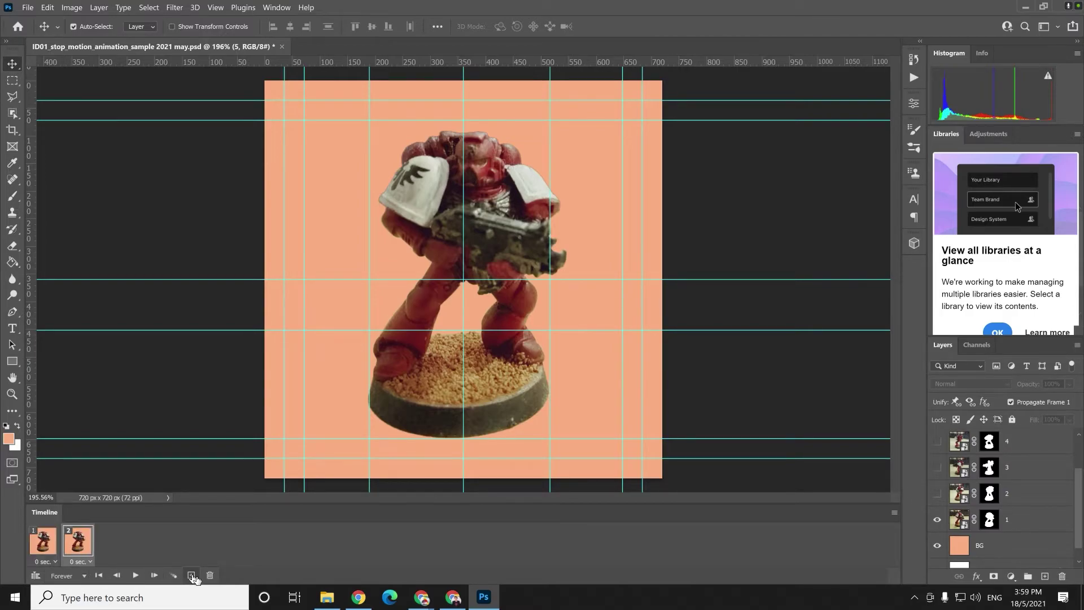
left_click(937, 494)
left_click(938, 520)
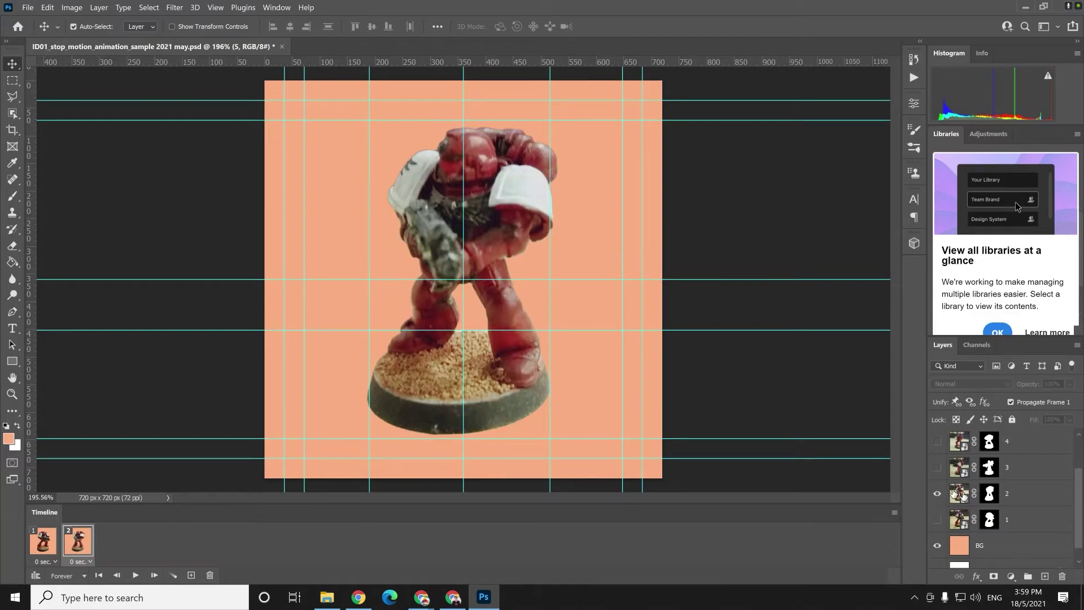
Add a third frame showing only figure layer 3 and a fourth showing only layer 4 over BG.
left_click(191, 575)
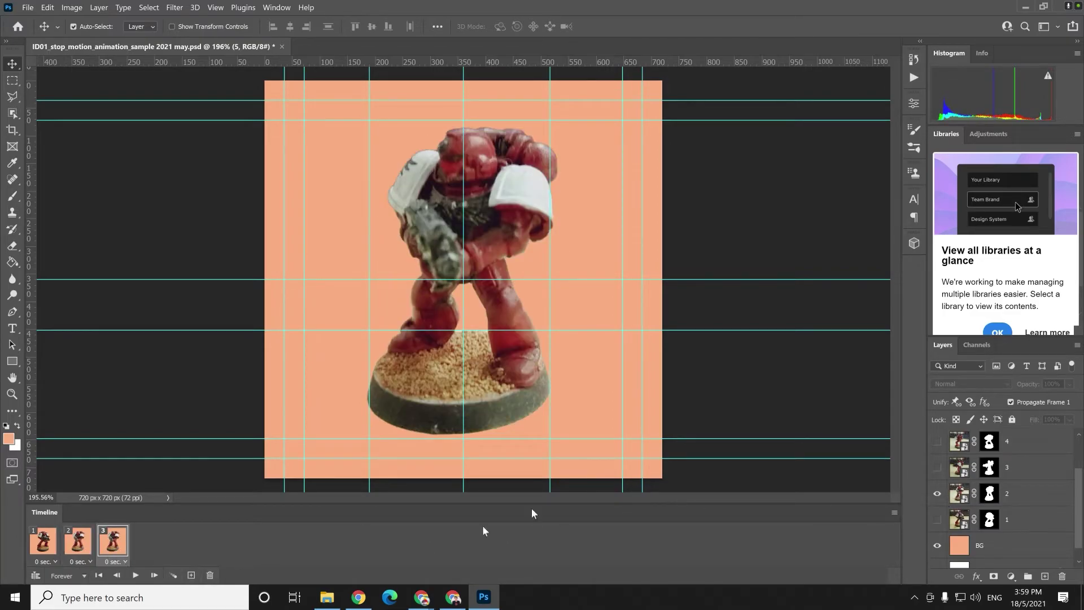
left_click(938, 468)
left_click(937, 493)
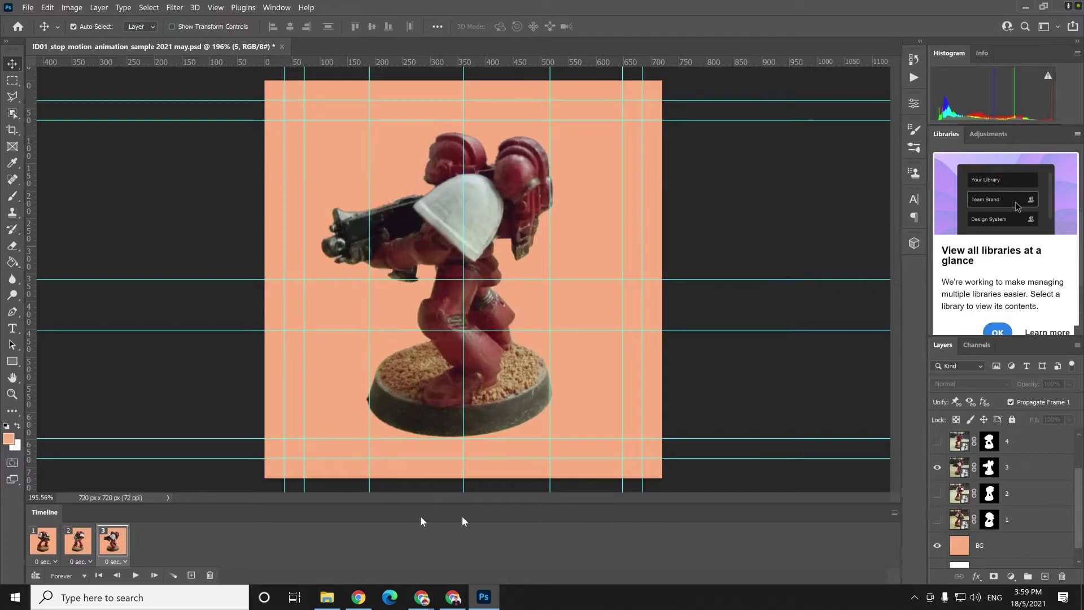
left_click(195, 575)
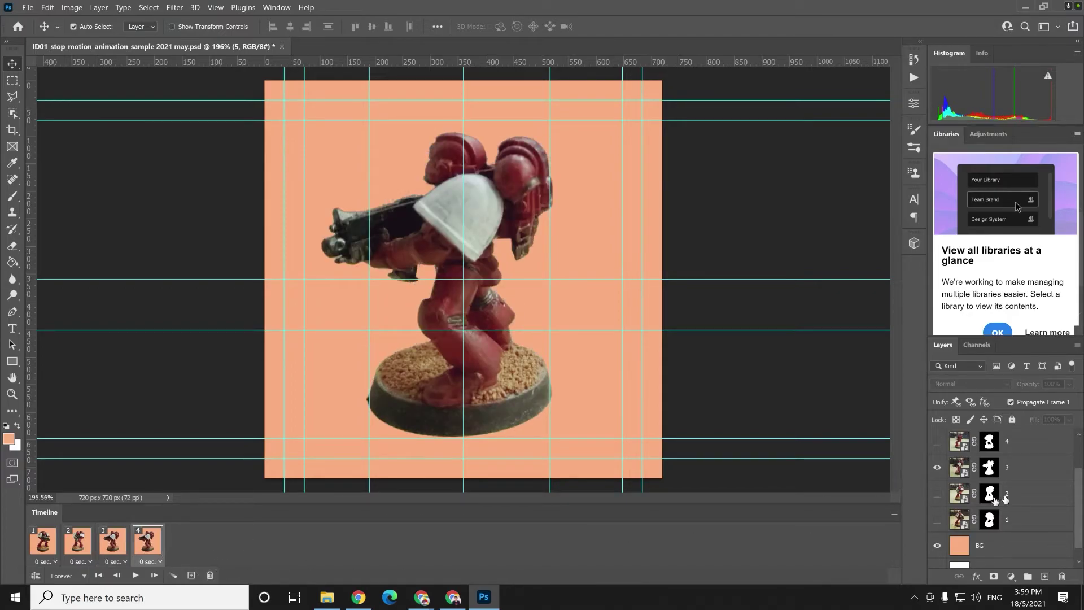
left_click(937, 441)
left_click(937, 468)
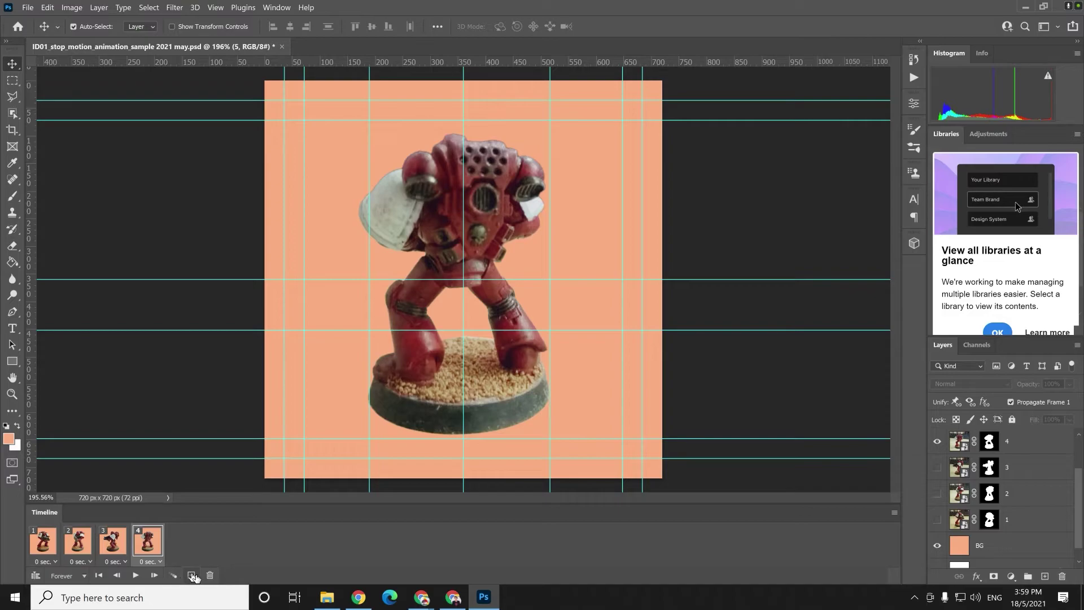
Add a fifth frame showing only figure layer 5 and a sixth showing only layer 6 over BG.
left_click(192, 575)
left_click(937, 441)
left_click(938, 467)
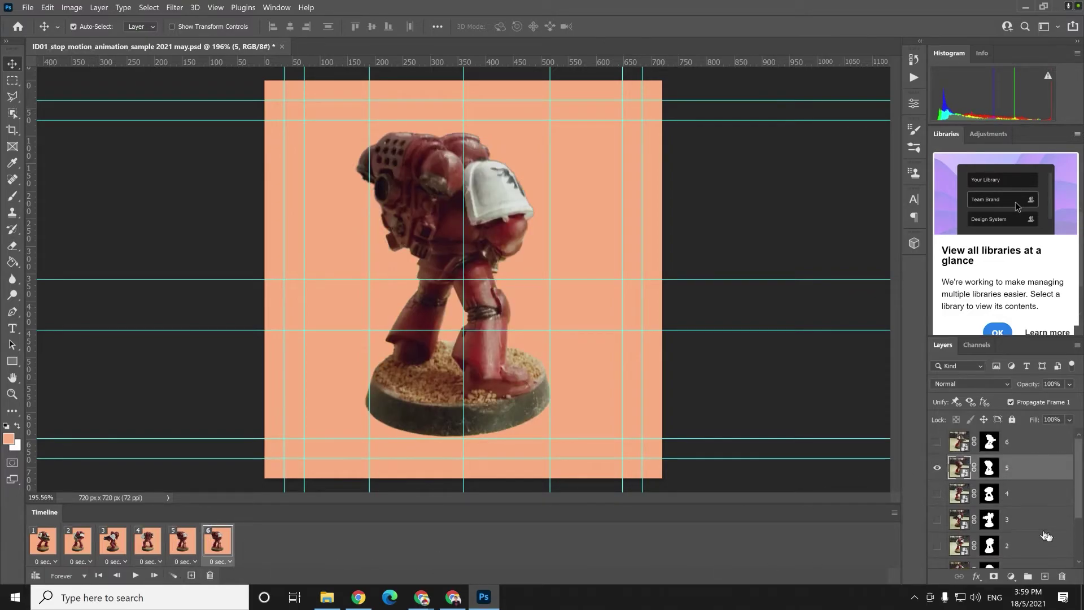
left_click(937, 468)
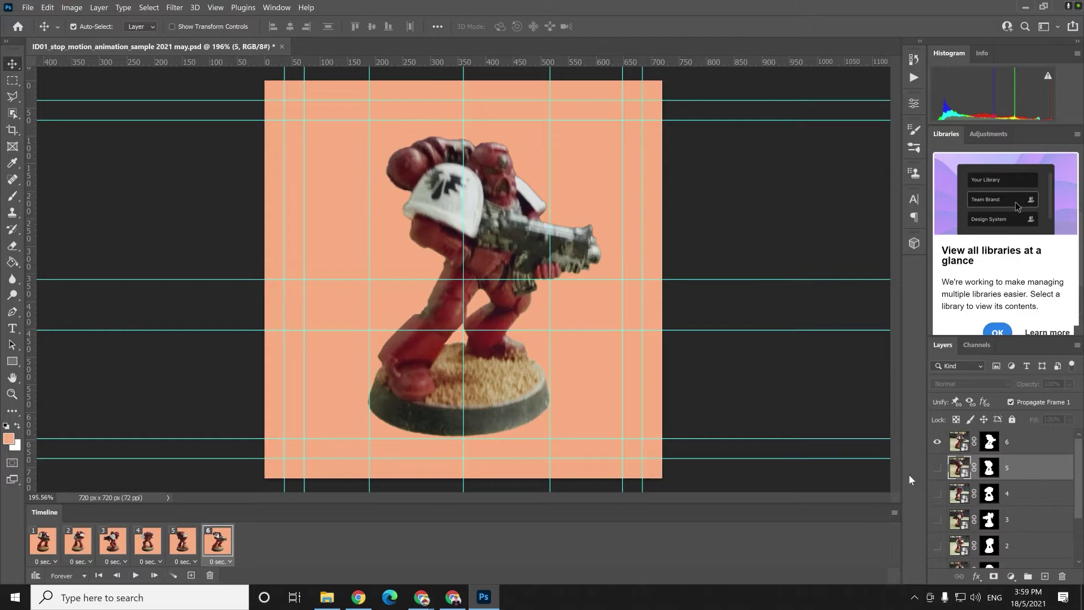
Step through the six frames repeatedly to check the rotation, and play and stop the animation.
left_click(40, 542)
left_click(77, 543)
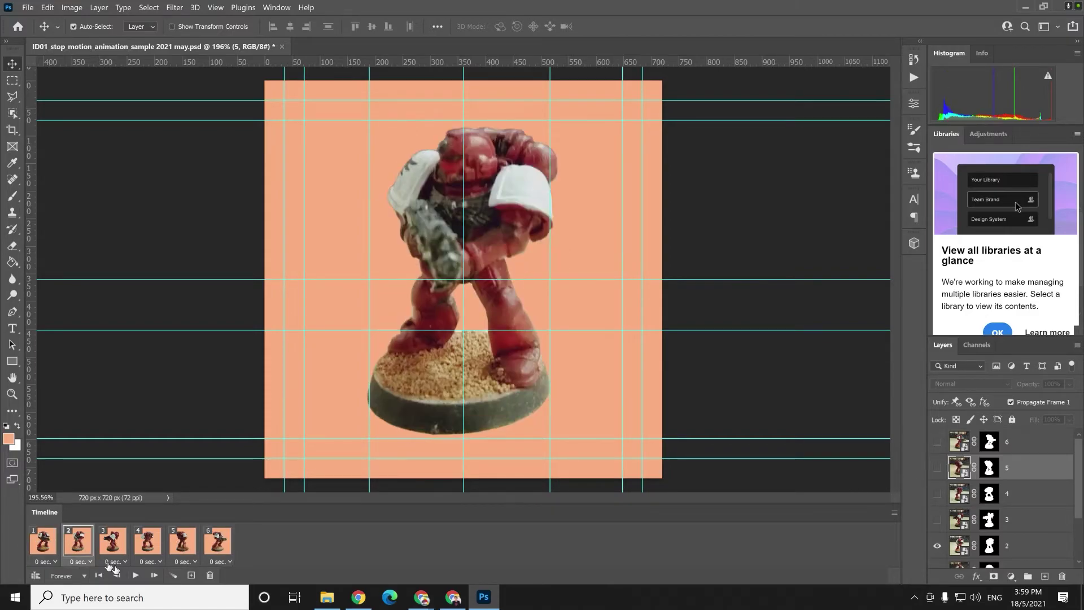
left_click(154, 575)
left_click(154, 575)
left_click(154, 575)
left_click(155, 575)
left_click(154, 575)
left_click(155, 575)
left_click(154, 575)
left_click(154, 575)
left_click(154, 575)
left_click(154, 575)
left_click(154, 575)
left_click(154, 575)
left_click(154, 575)
left_click(155, 574)
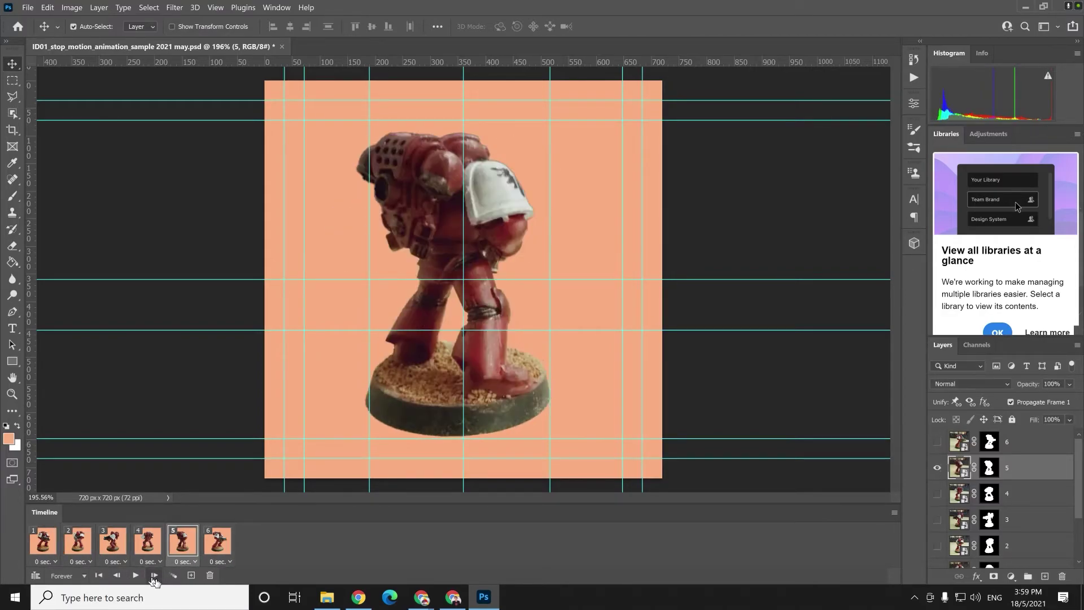
left_click(154, 575)
left_click(154, 575)
left_click(154, 575)
left_click(154, 575)
left_click(155, 575)
left_click(154, 575)
left_click(155, 575)
left_click(154, 575)
left_click(154, 575)
left_click(154, 575)
left_click(154, 575)
left_click(154, 575)
left_click(154, 575)
left_click(154, 575)
left_click(155, 575)
left_click(154, 575)
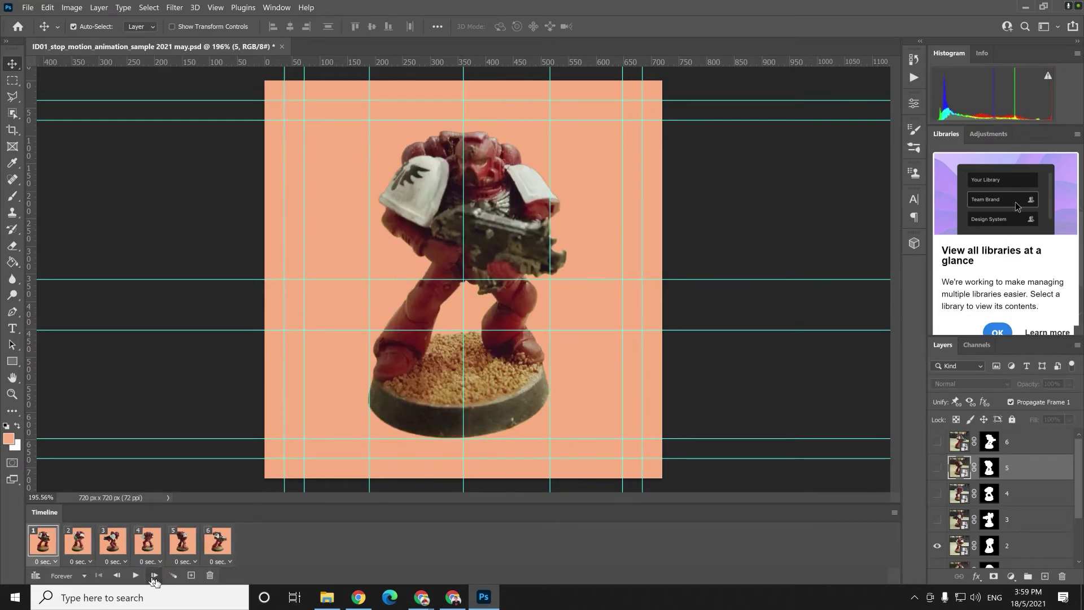
left_click(154, 575)
left_click(154, 575)
left_click(154, 575)
left_click(133, 576)
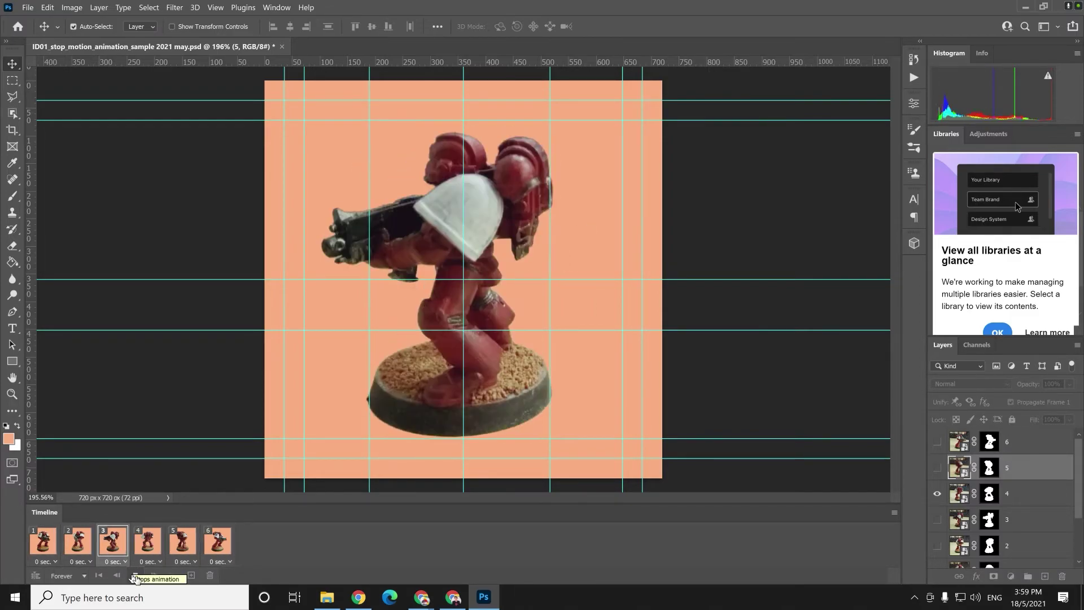
left_click(134, 577)
Set the delay of all six frames to 0.5 seconds and play the animation.
left_click(50, 549)
left_click(218, 541, "shift")
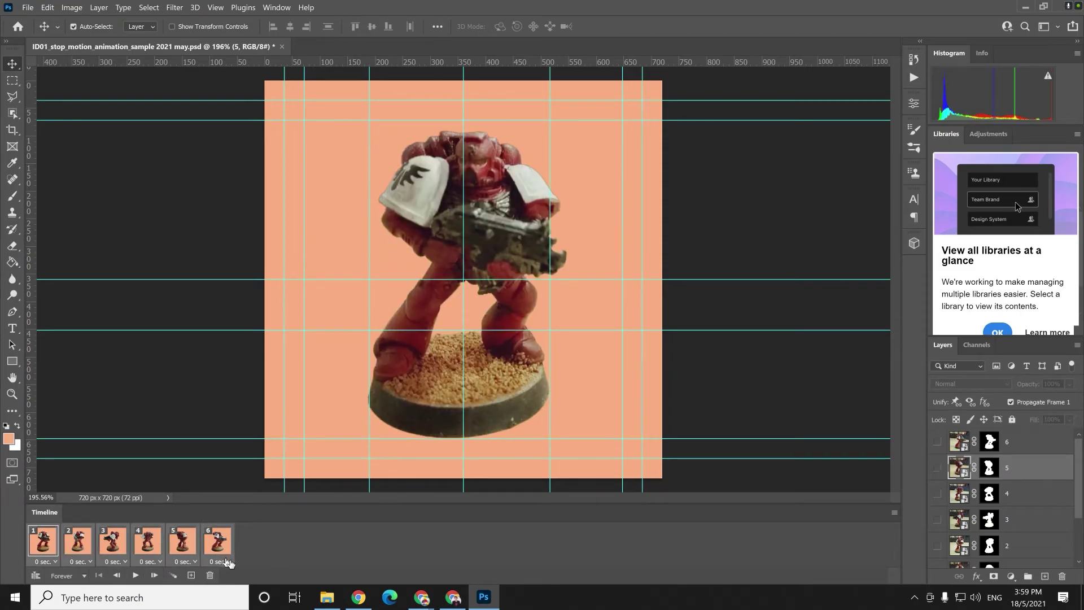
left_click(226, 562)
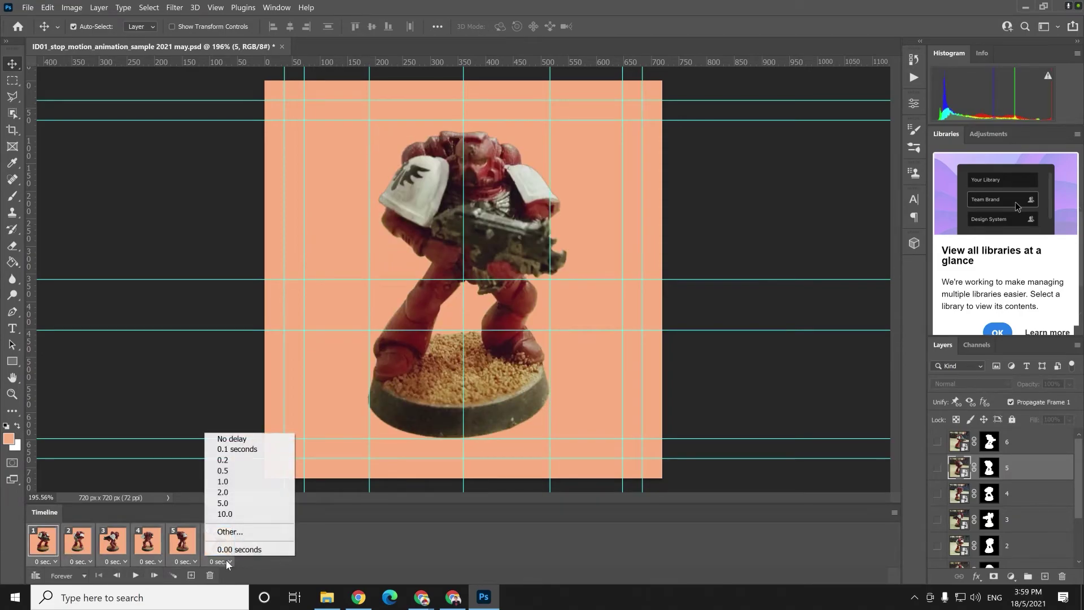
left_click(240, 470)
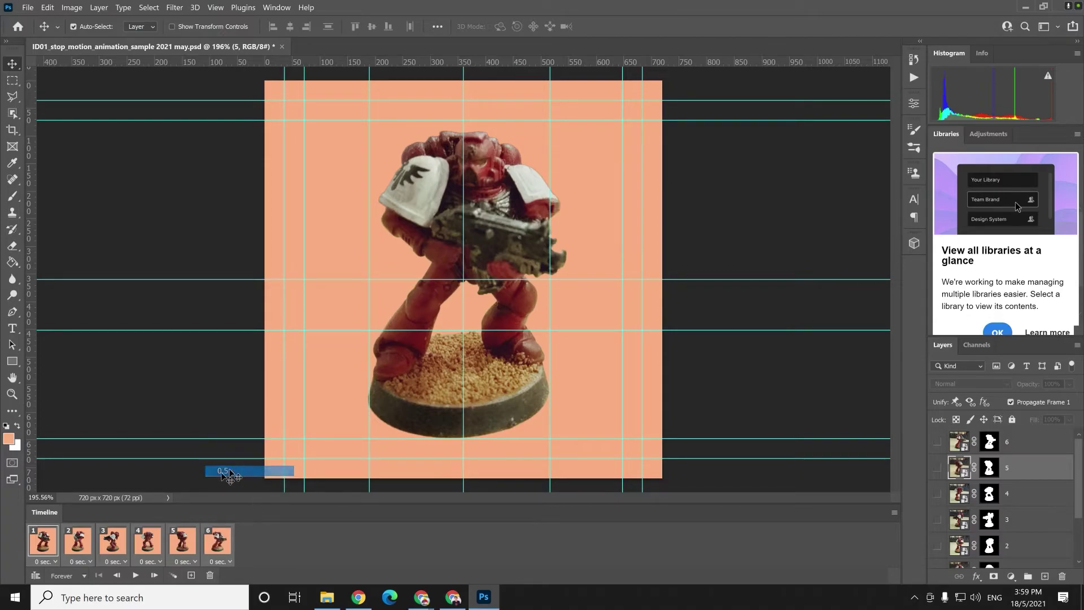
left_click(57, 536)
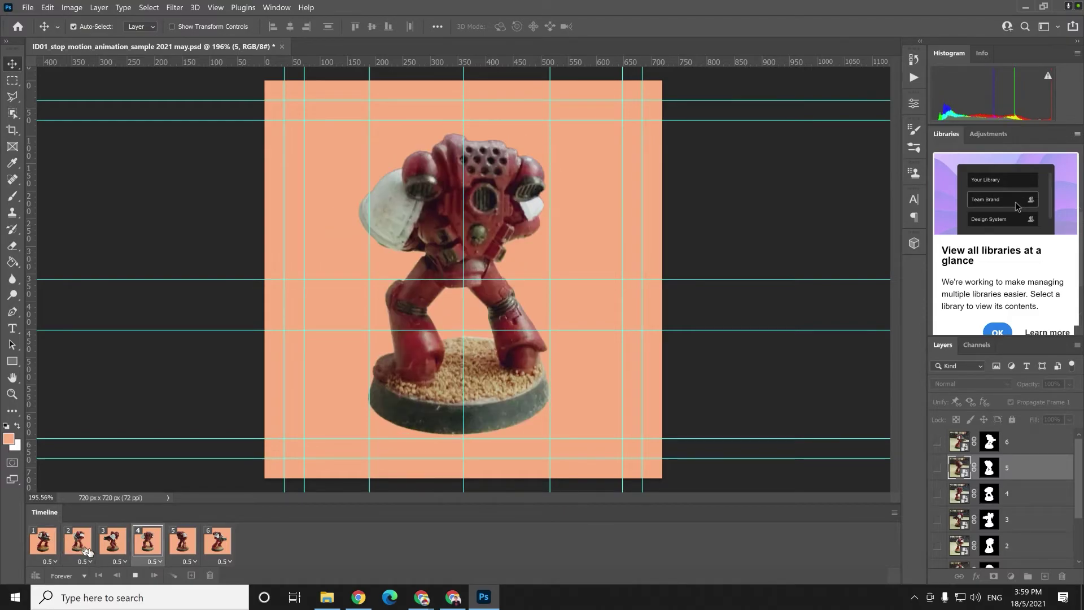
Set a custom delay of 0.3 seconds for all six frames and preview the animation.
left_click(57, 542)
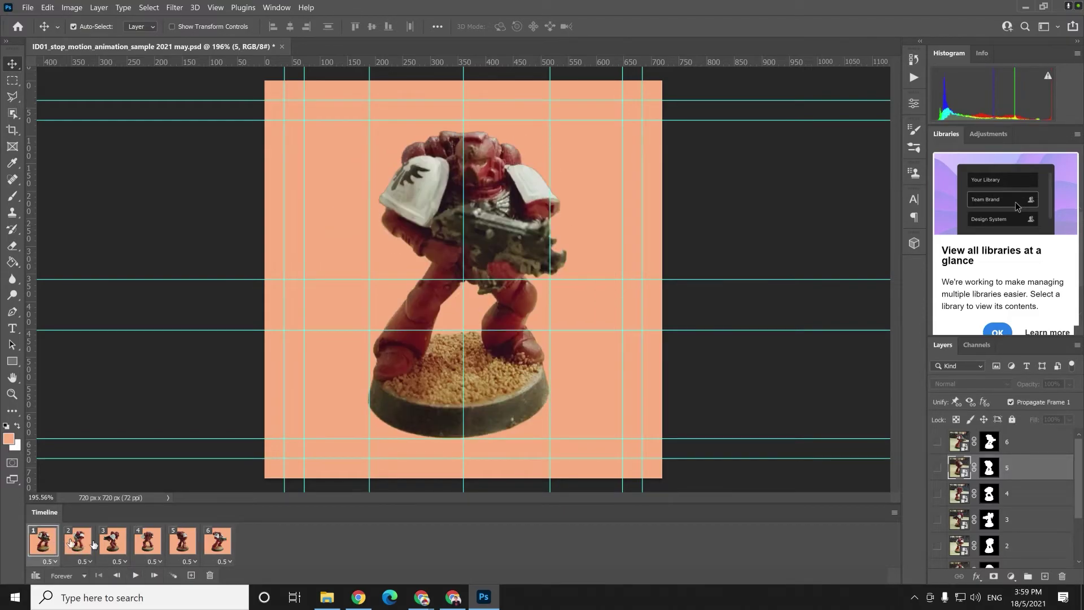
left_click(226, 543, "shift")
left_click(225, 562)
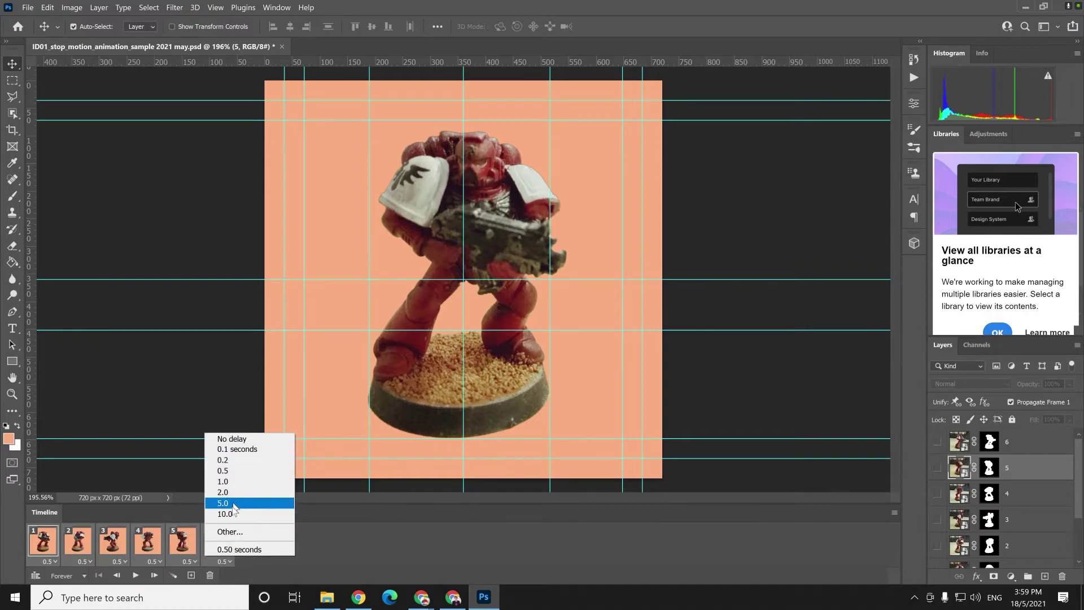
left_click(236, 533)
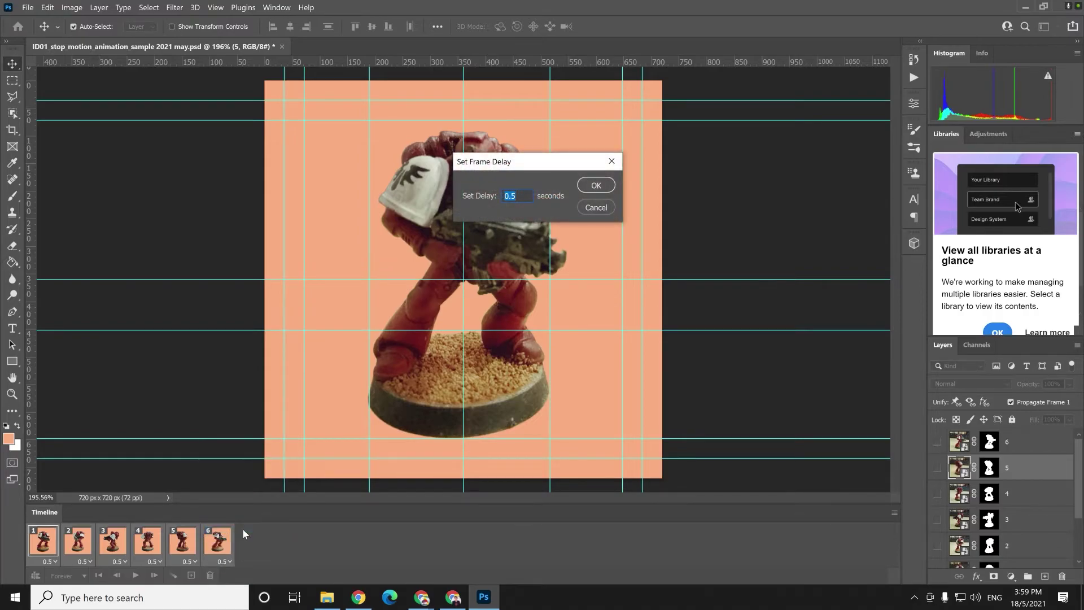
left_click(592, 187)
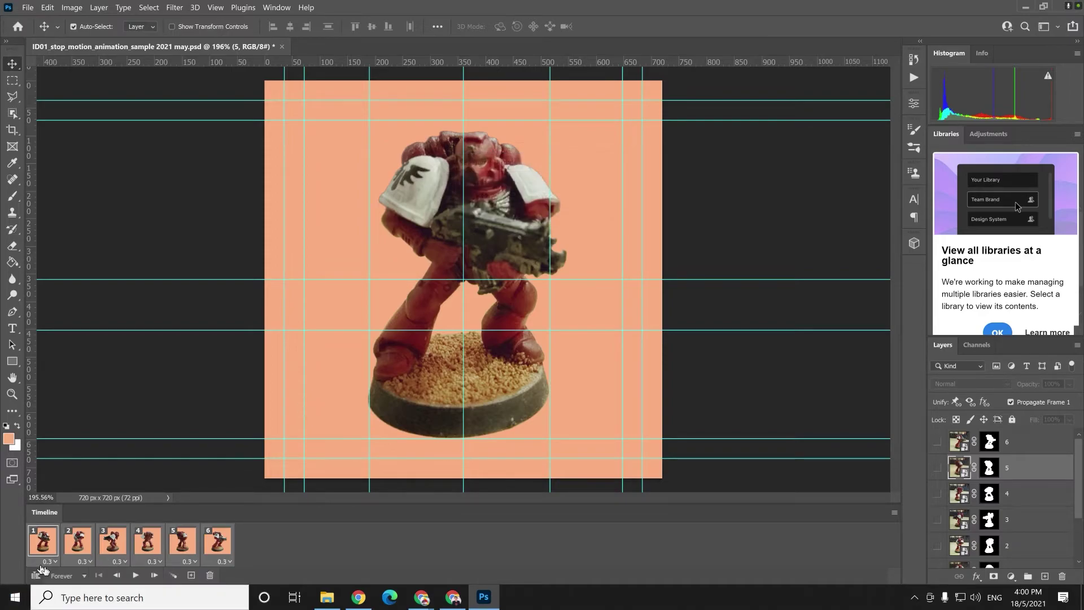
left_click(42, 544)
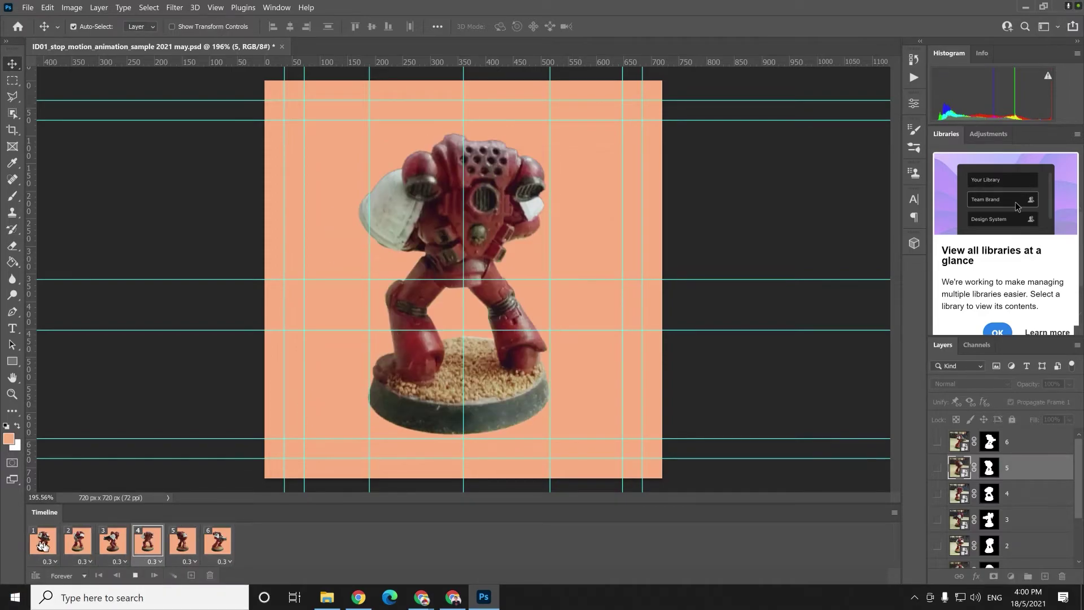
key("space")
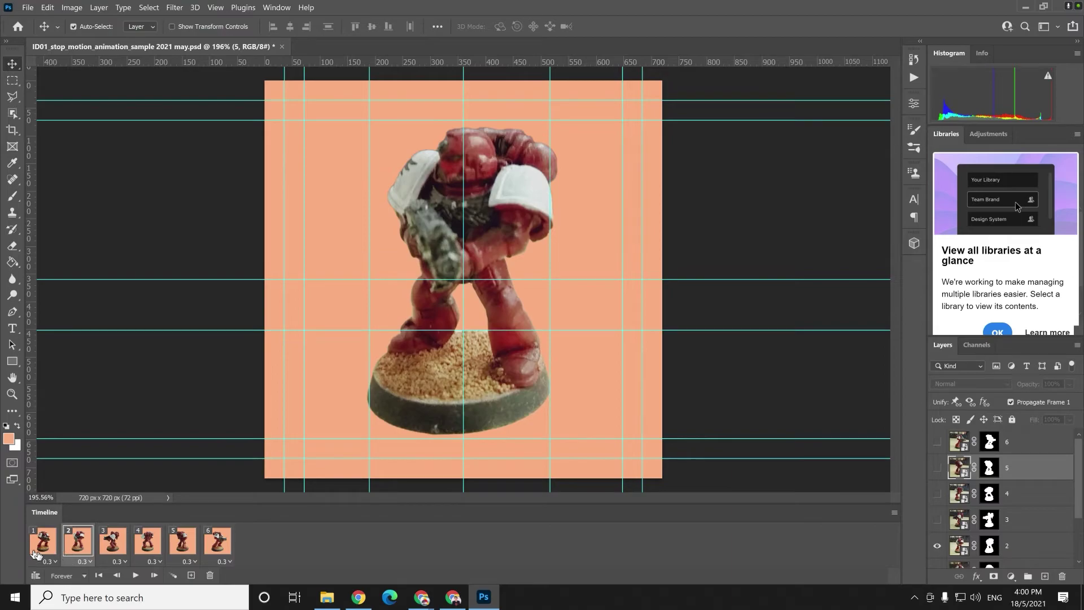
Set the delay of all six frames to 0.2 seconds, and play and stop the animation.
left_click(42, 550)
left_click(223, 548, "shift")
left_click(226, 562)
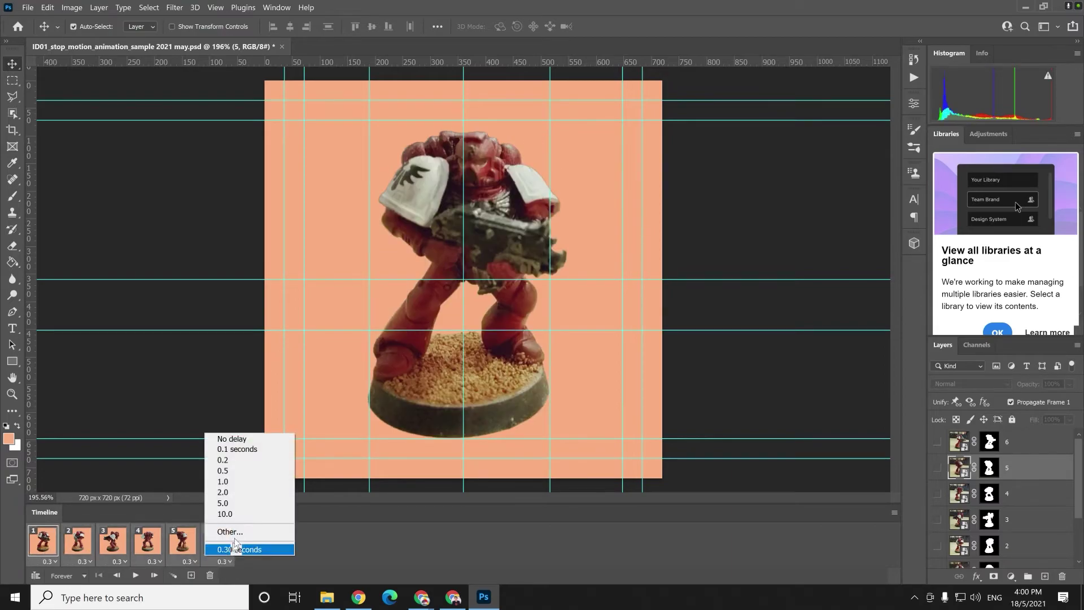
left_click(257, 461)
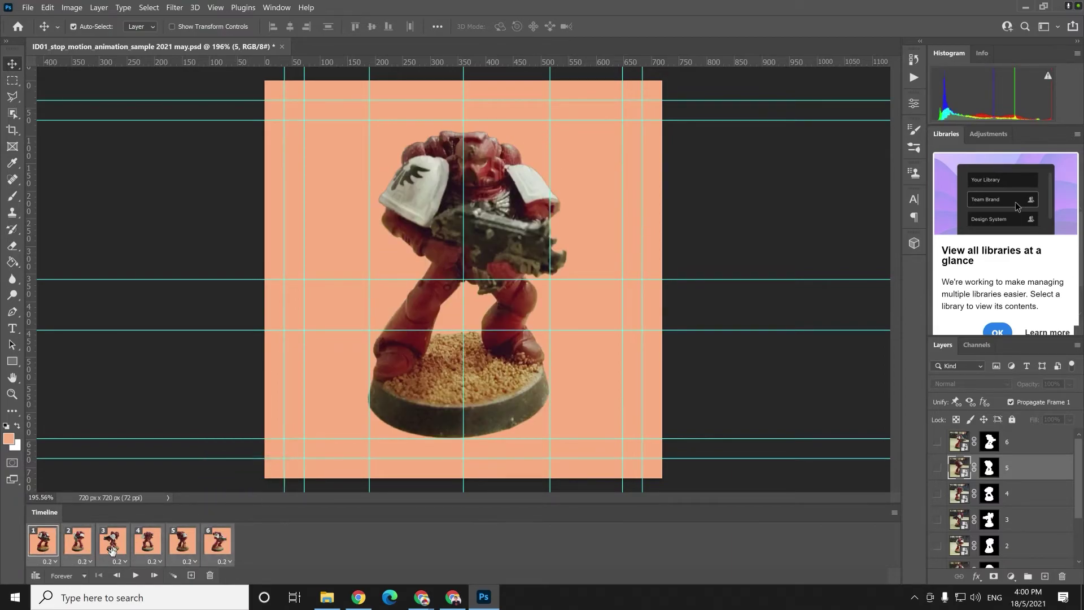
left_click(82, 549)
left_click(99, 575)
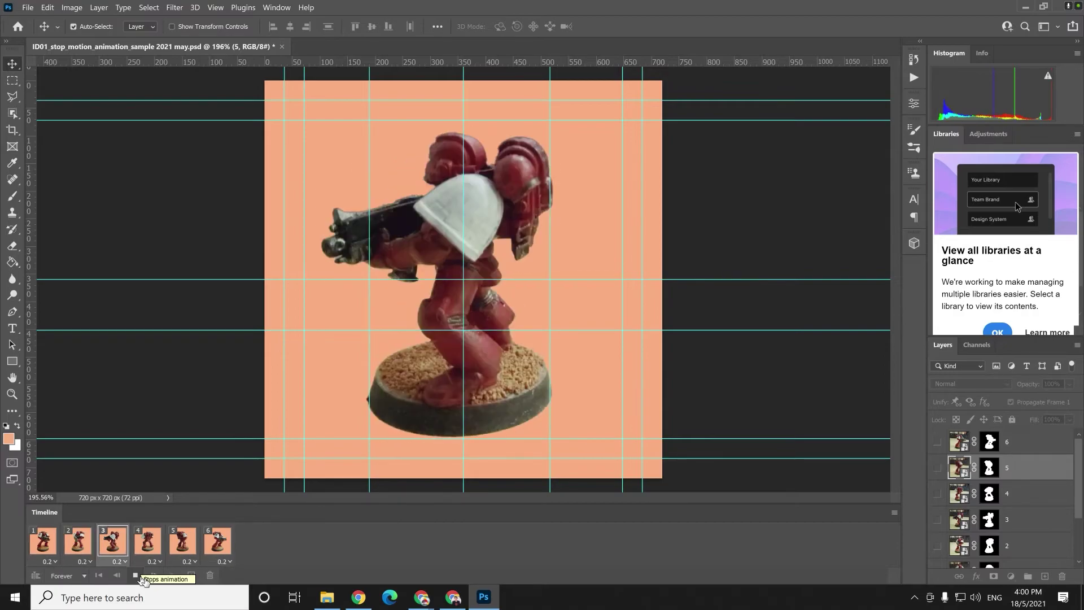
left_click(139, 576)
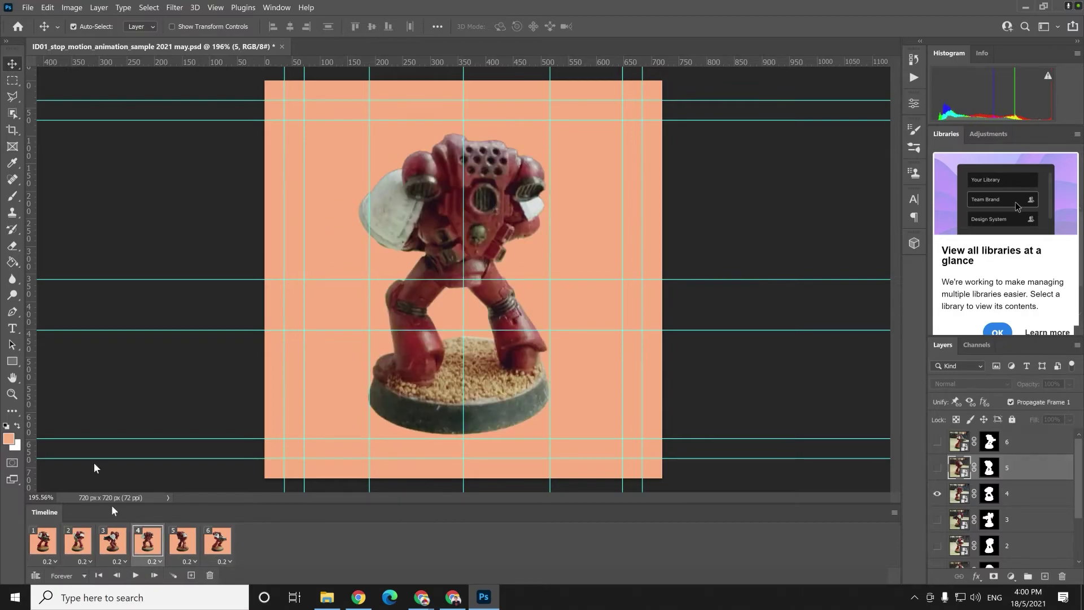
Set a custom delay of 0.3 seconds for all six frames and save the document.
left_click(43, 542)
left_click(217, 546, "shift")
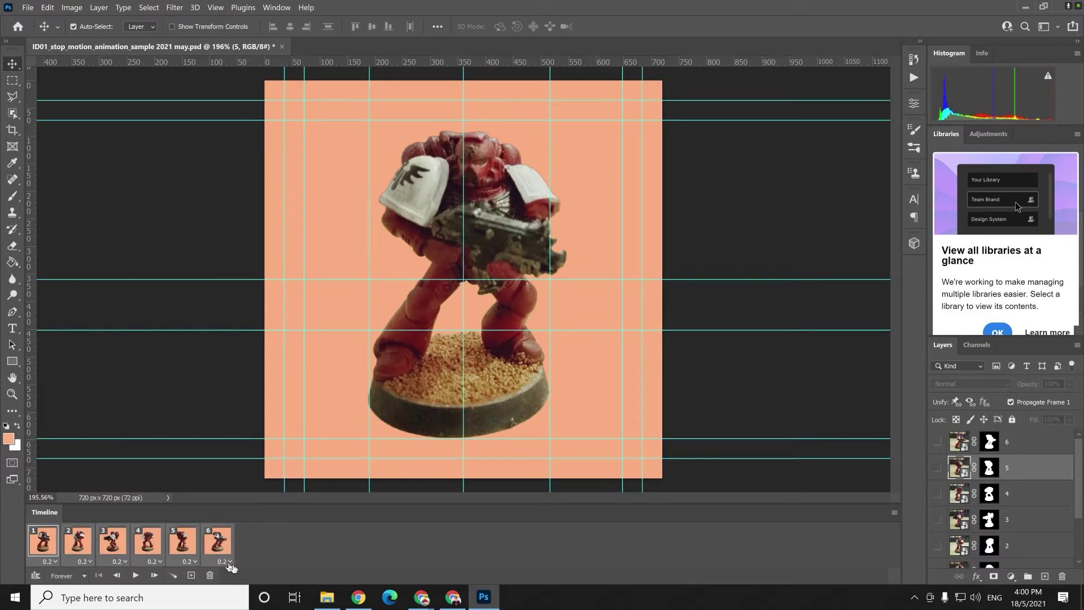
left_click(229, 562)
left_click(229, 525)
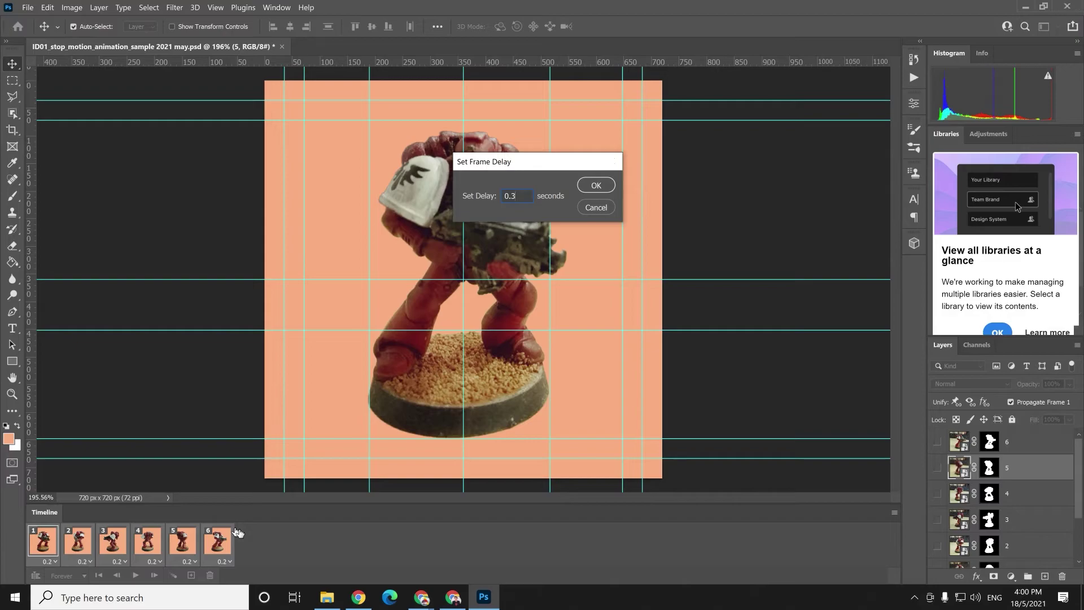
key("Return")
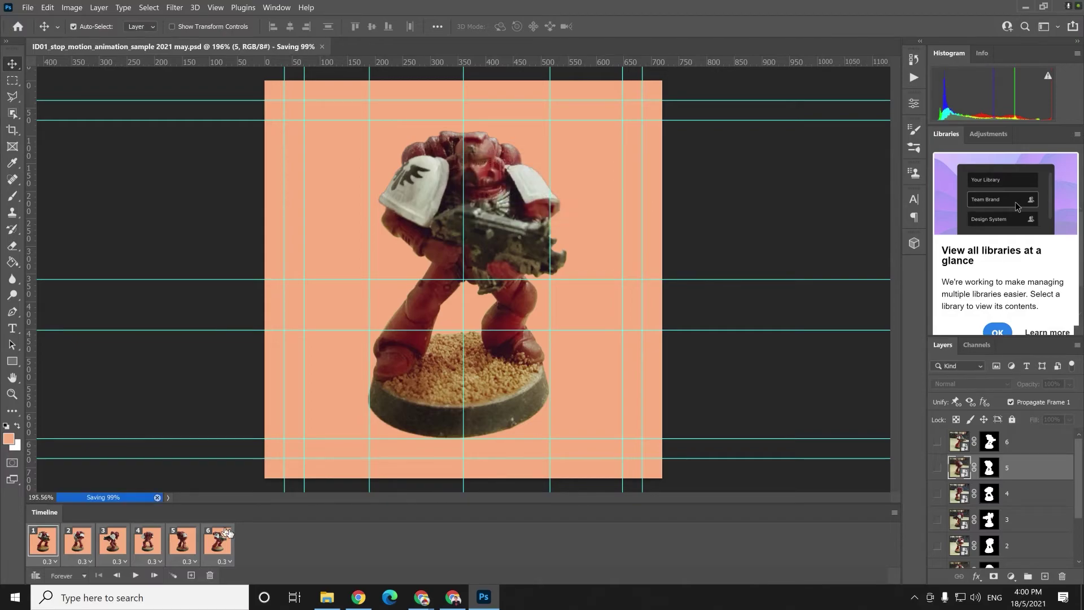
Switch to File Explorer and open ID01_stop_motion_animation_sample 2021 may.psd from the 01 testfigure folder.
left_click(326, 597)
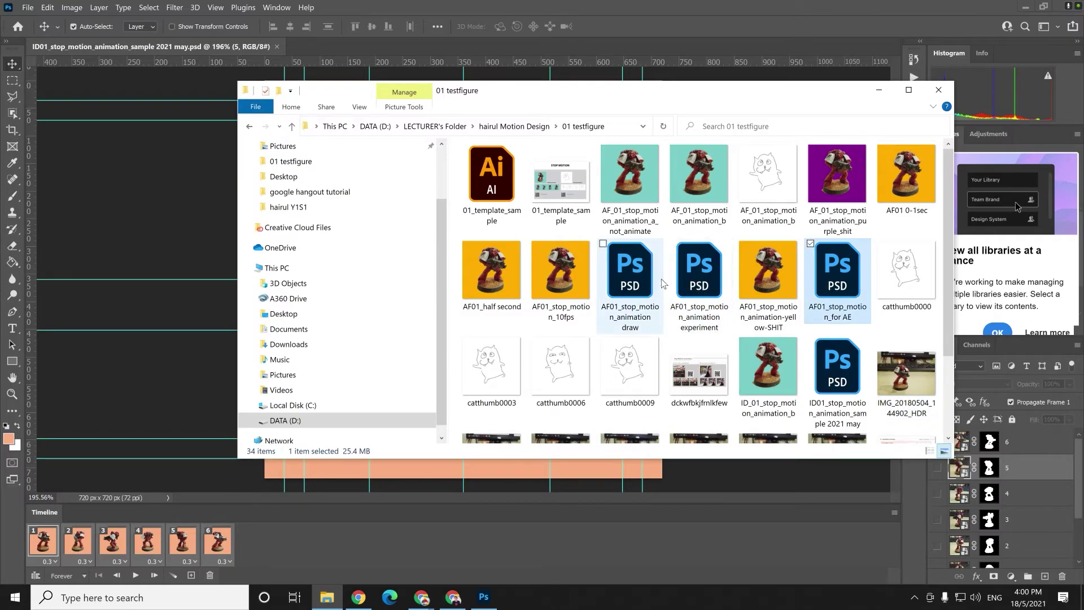
left_click(619, 277)
left_click(709, 288)
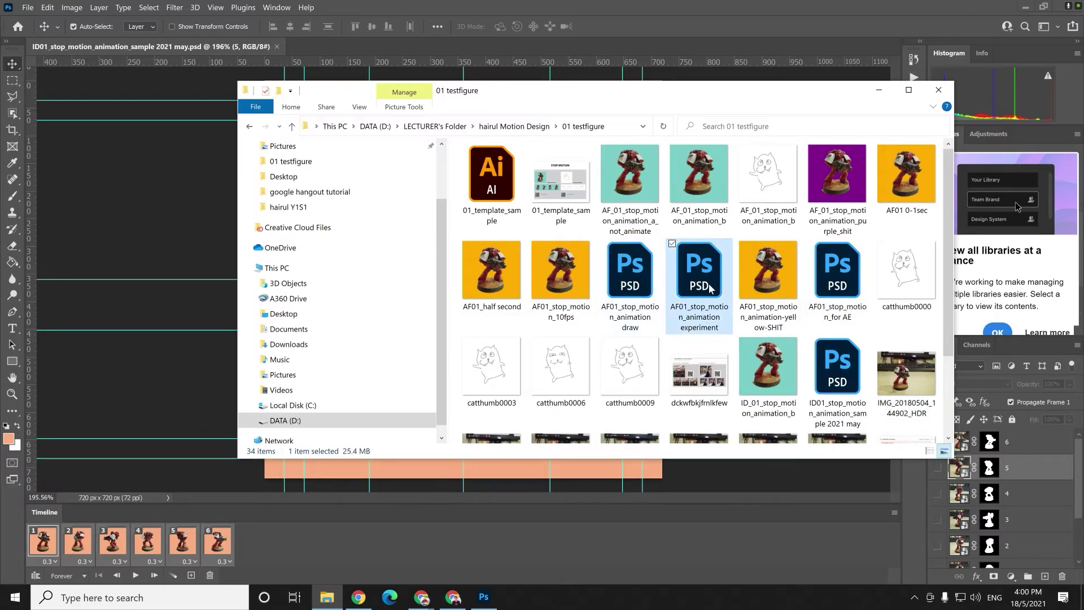
left_click(644, 294)
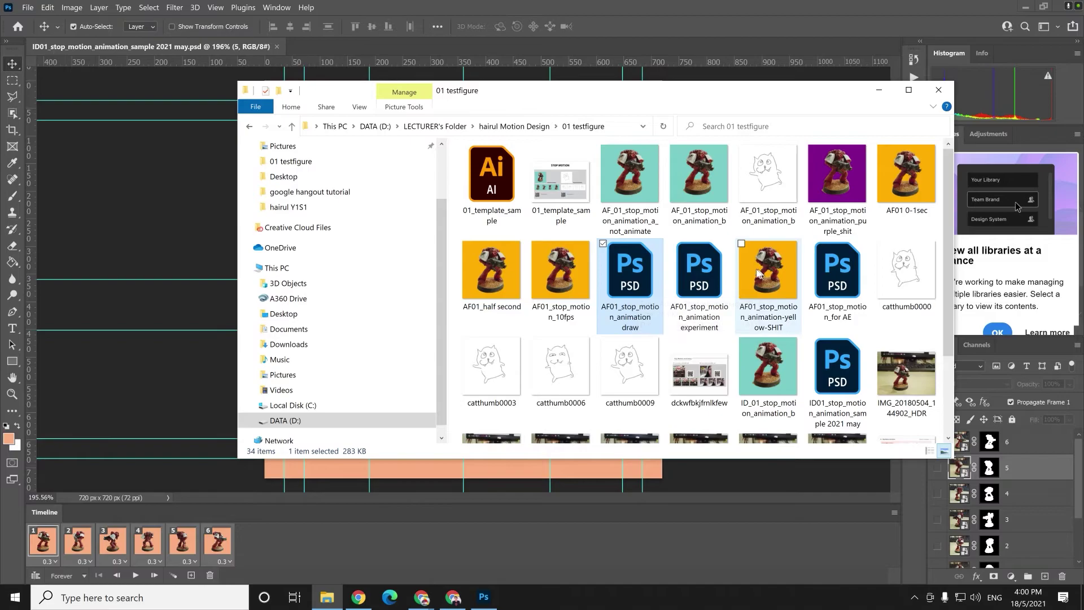
double_click(833, 366)
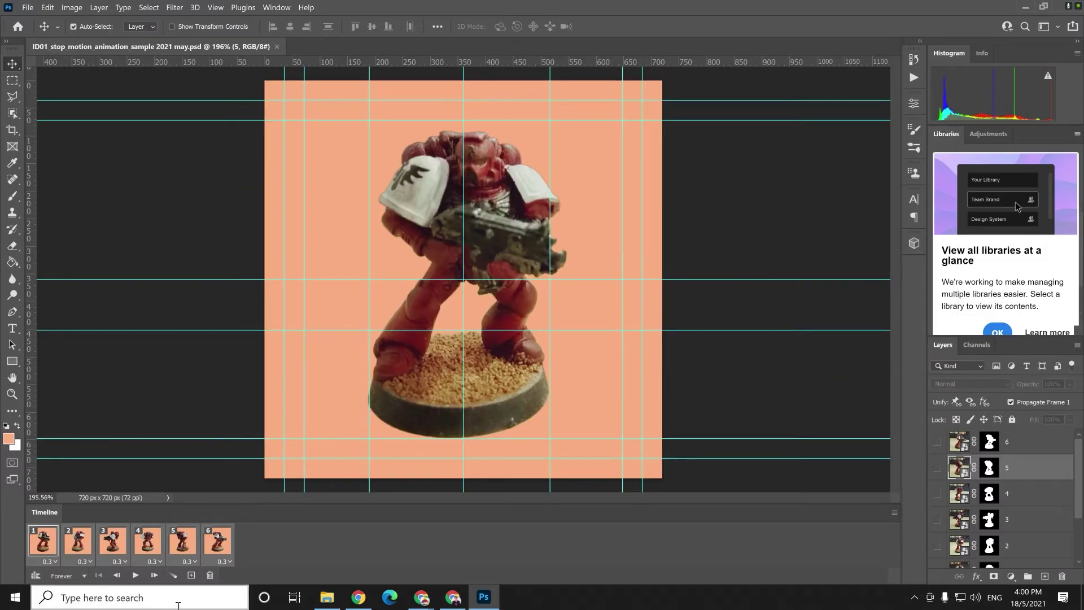
Open AF01_stop_motion_animation experiment.psd from the 01 testfigure folder and play its animation.
left_click(337, 600)
scroll(706, 294, "down", 2)
scroll(706, 294, "up", 2)
left_click(694, 300)
left_click(564, 308)
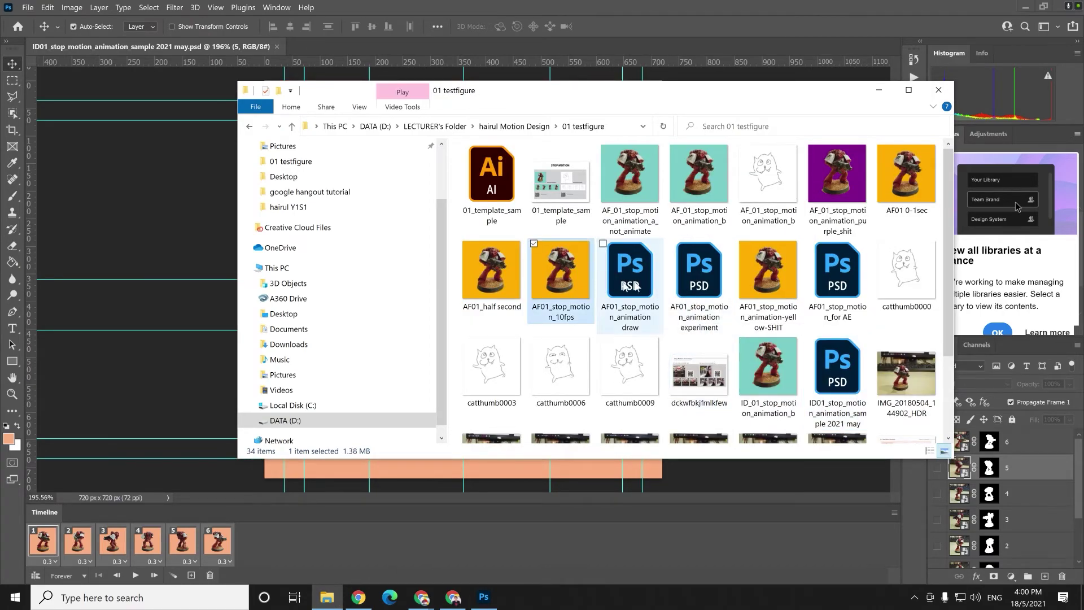
left_click(685, 286)
double_click(685, 286)
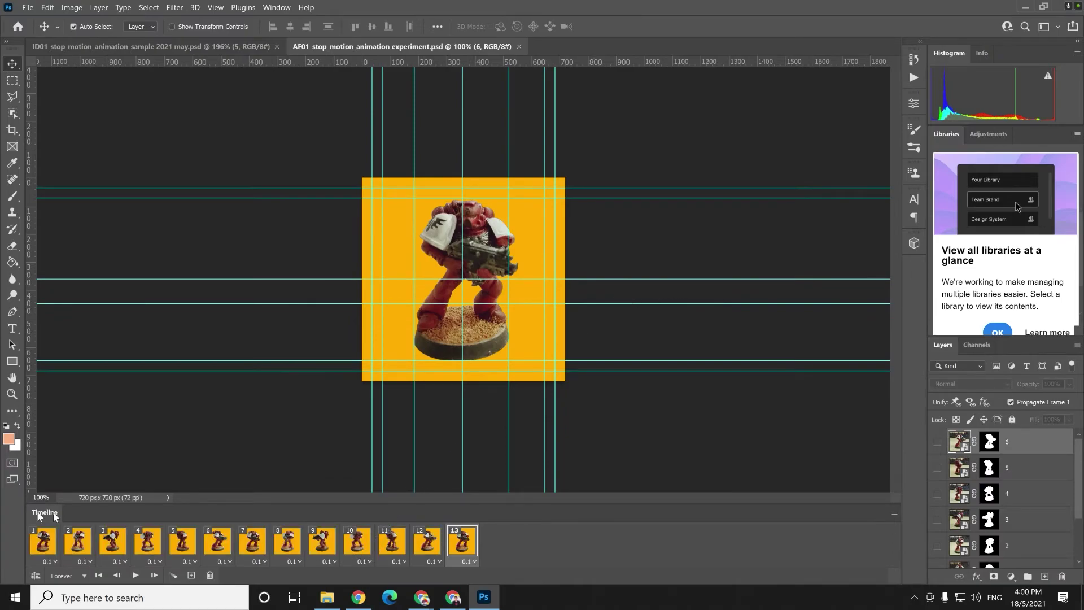
key("space")
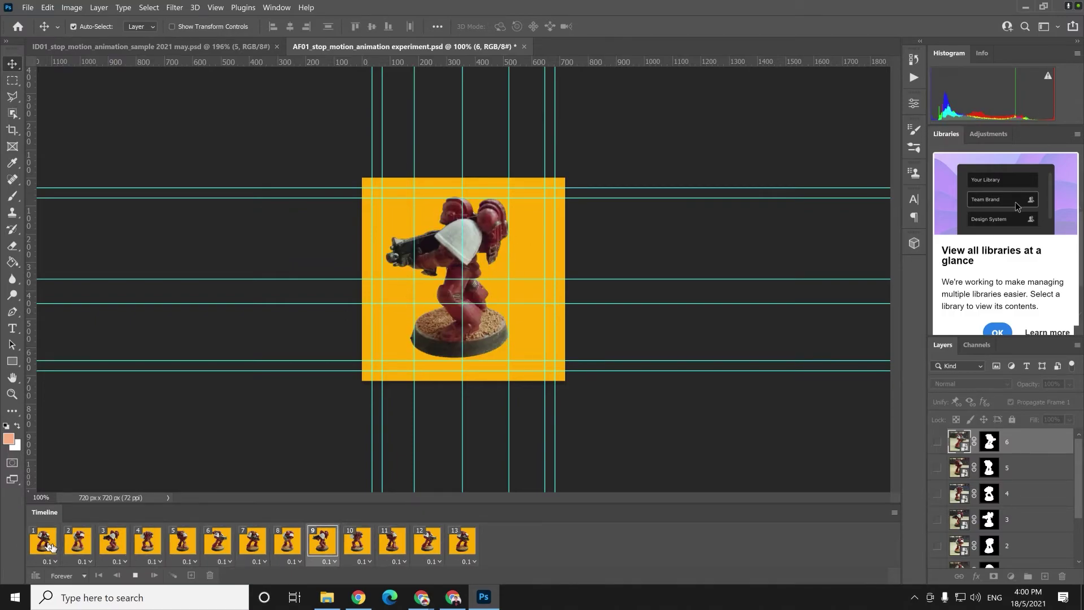
Return to the ID01 sample document, set the delay of all six frames to 0.2 seconds, and save the file.
left_click(118, 45)
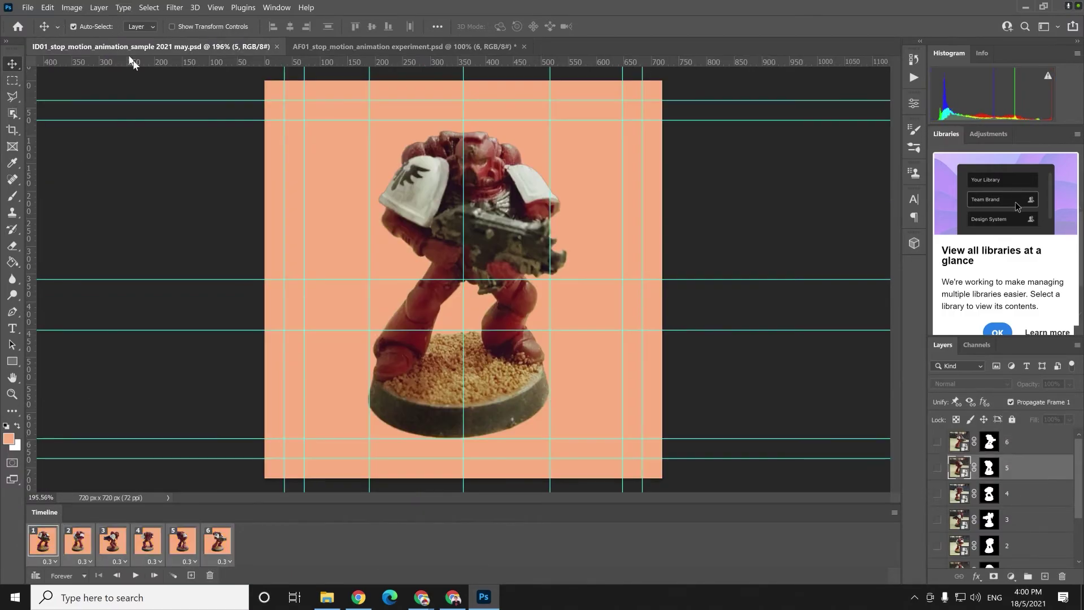
left_click(28, 8)
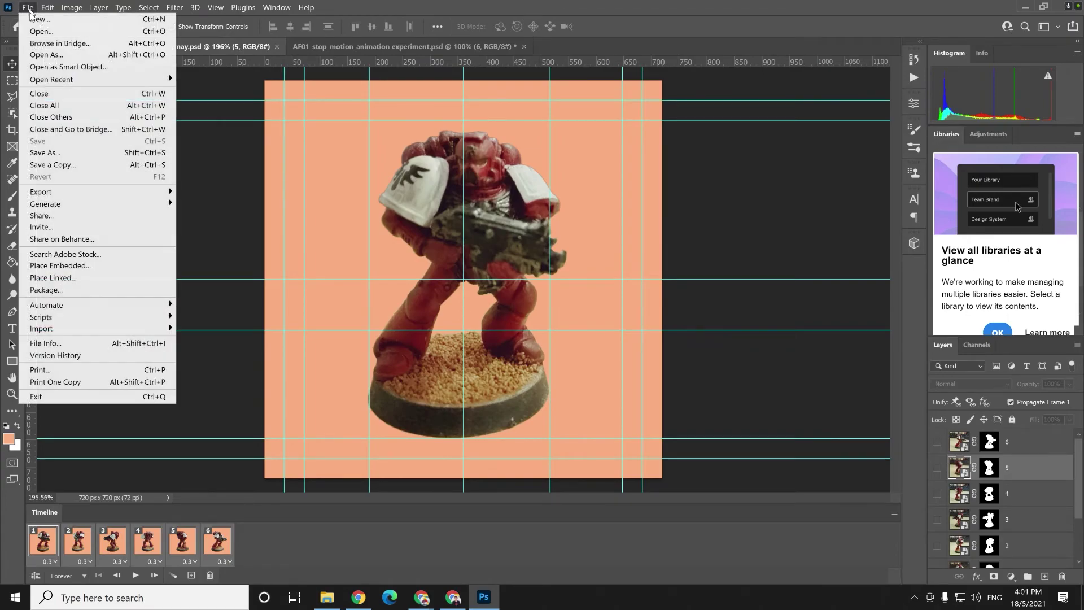
left_click(216, 545)
left_click(218, 542)
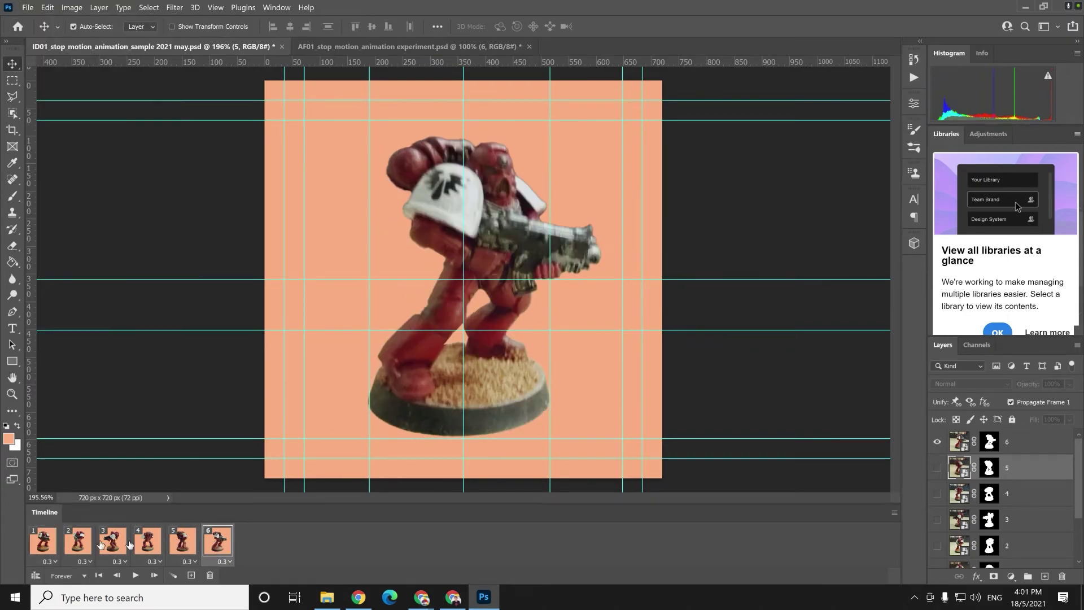
left_click(221, 561)
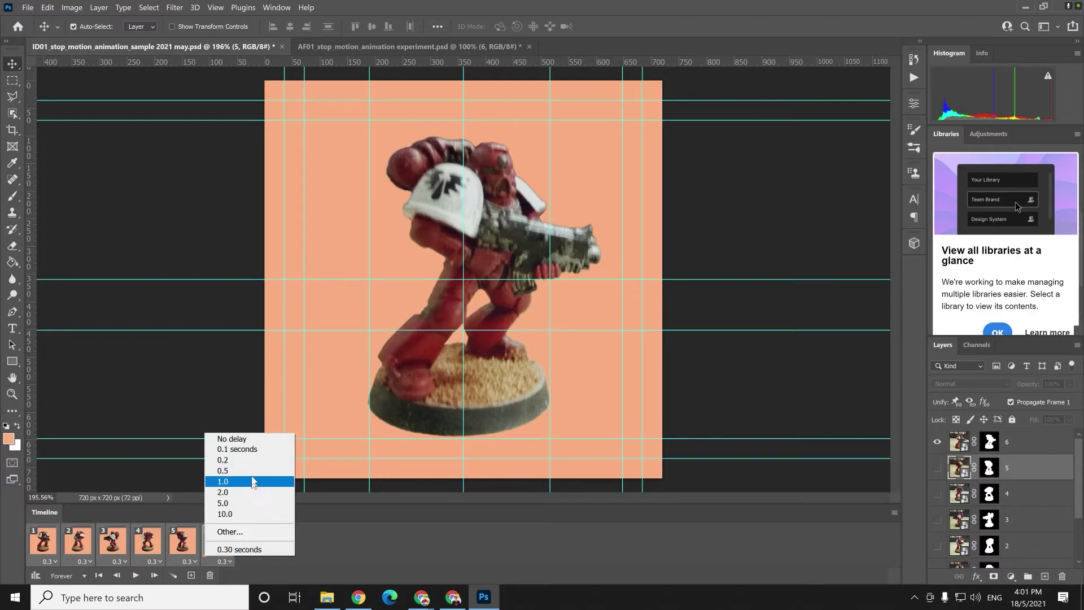
left_click(254, 472)
left_click(231, 563)
left_click(251, 459)
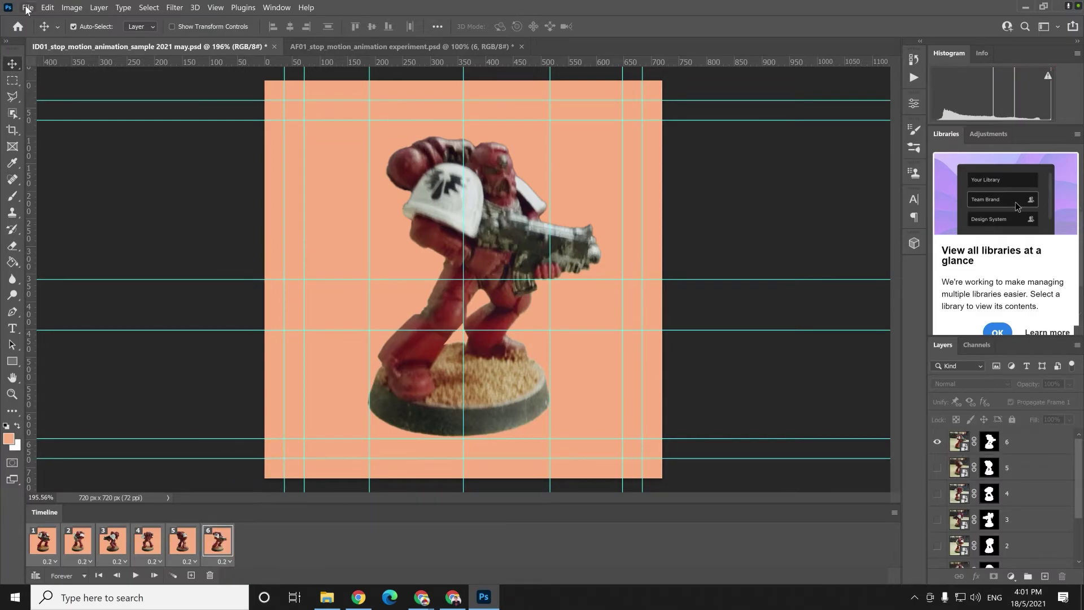
left_click(27, 8)
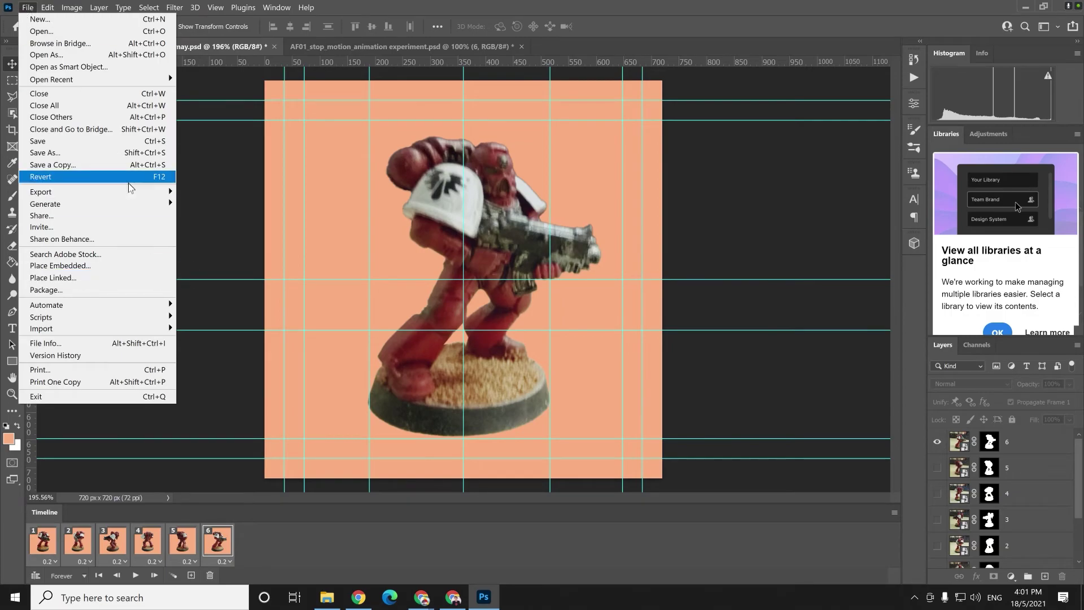
left_click(40, 141)
left_click(27, 7)
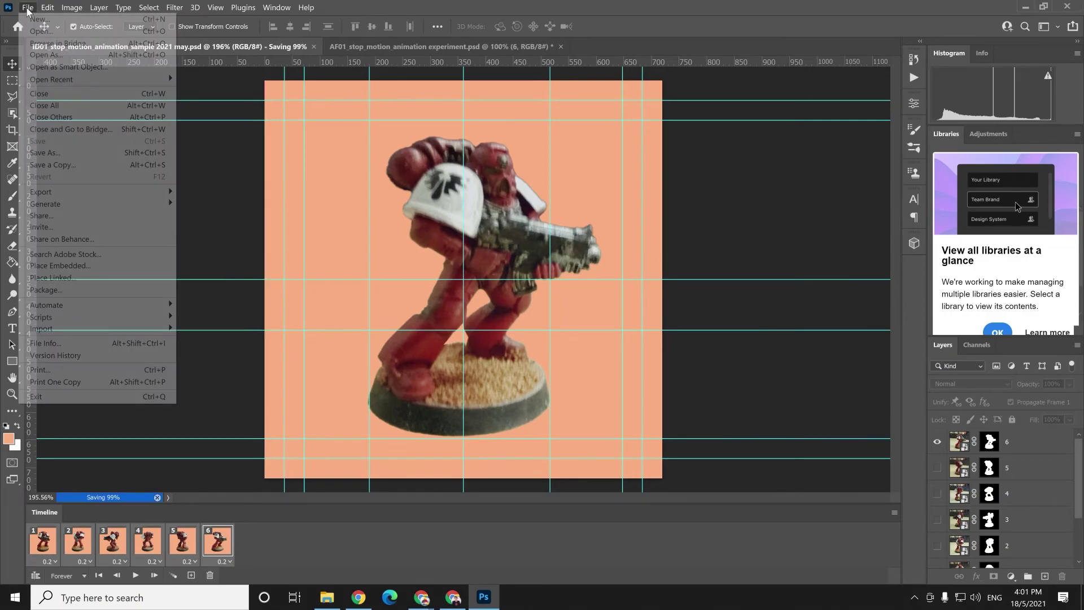
mouse_move(162, 192)
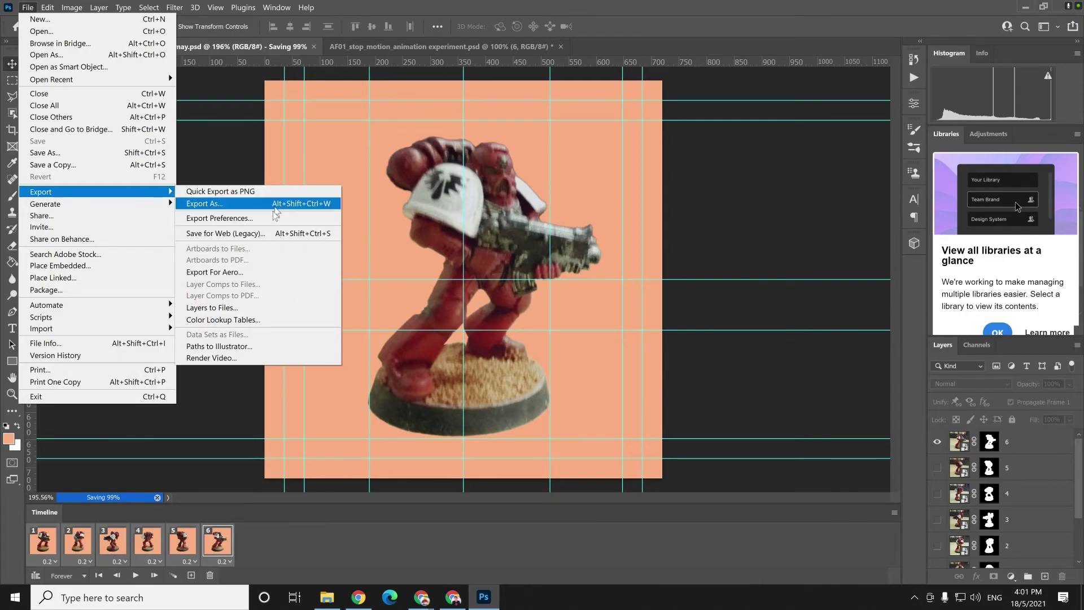
left_click(263, 235)
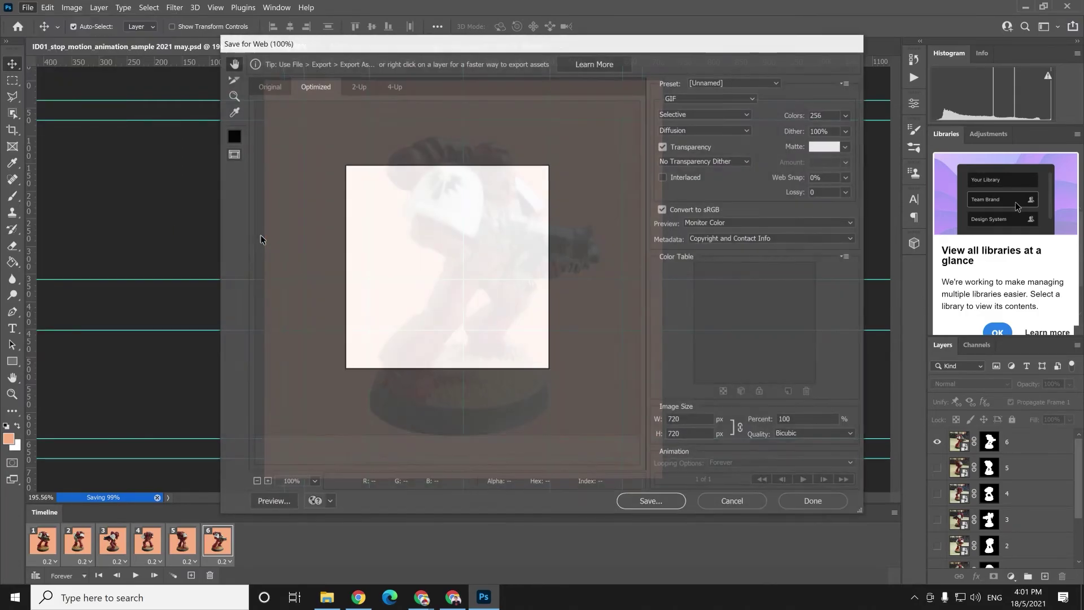
left_click(728, 508)
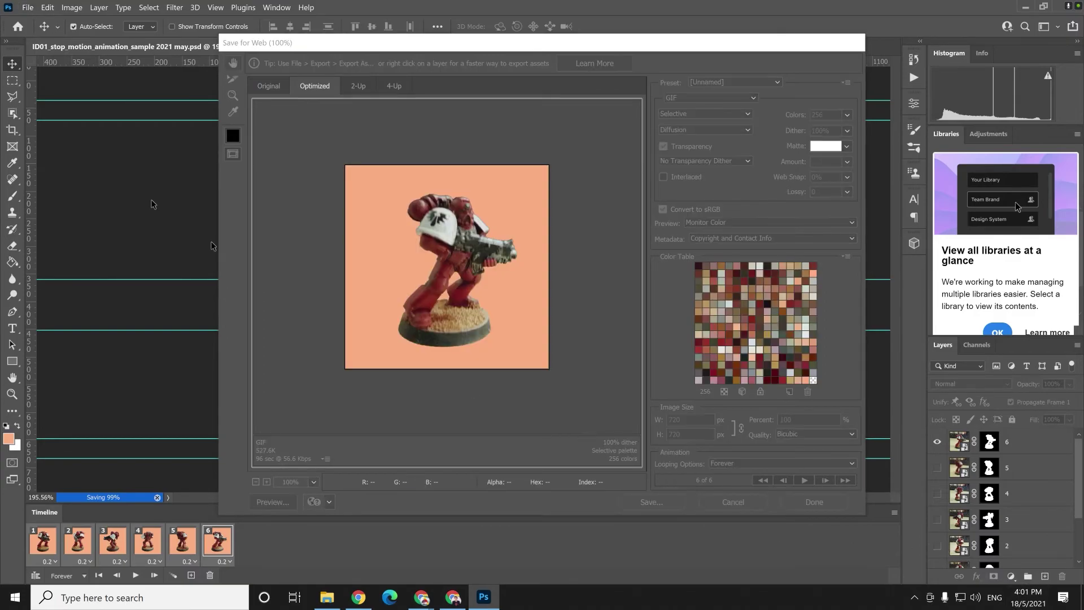
Check the GIF format in Save for Web, play the animation preview, and cancel the export.
left_click(27, 8)
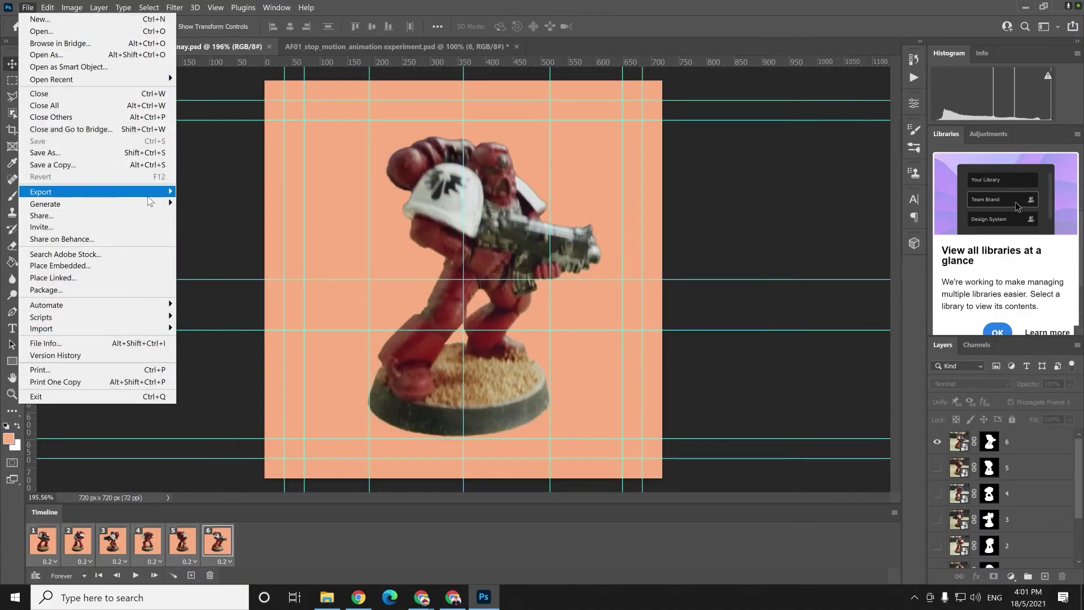
mouse_move(151, 193)
left_click(251, 235)
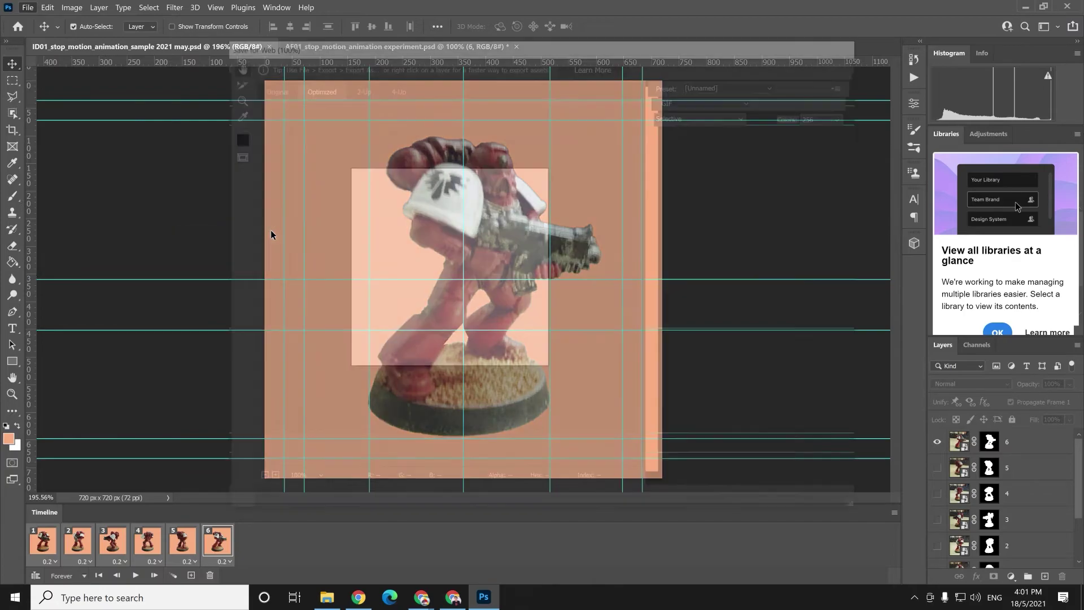
left_click(729, 98)
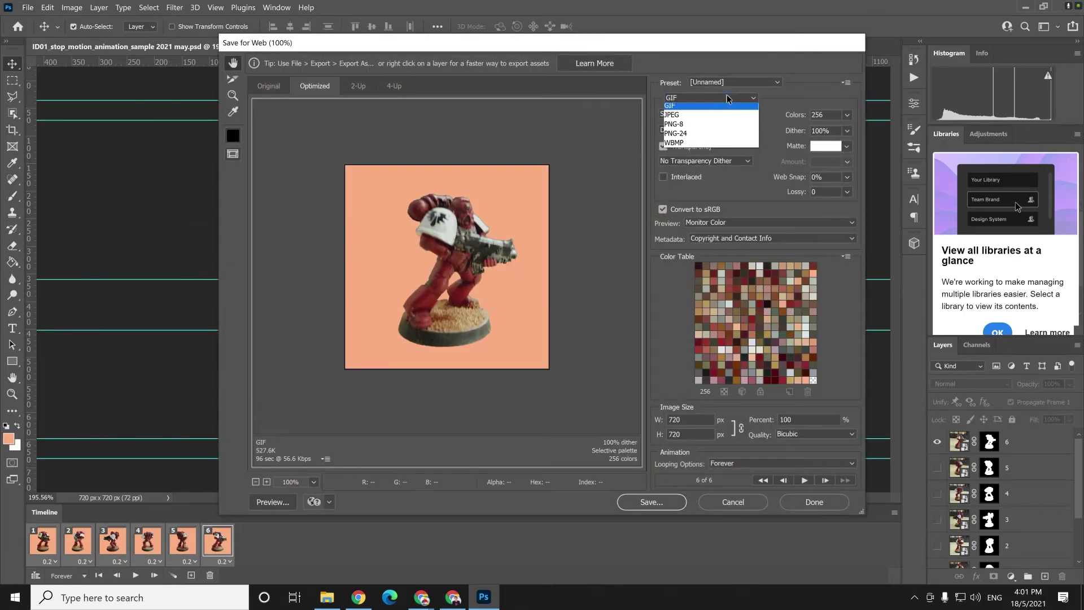
left_click(728, 99)
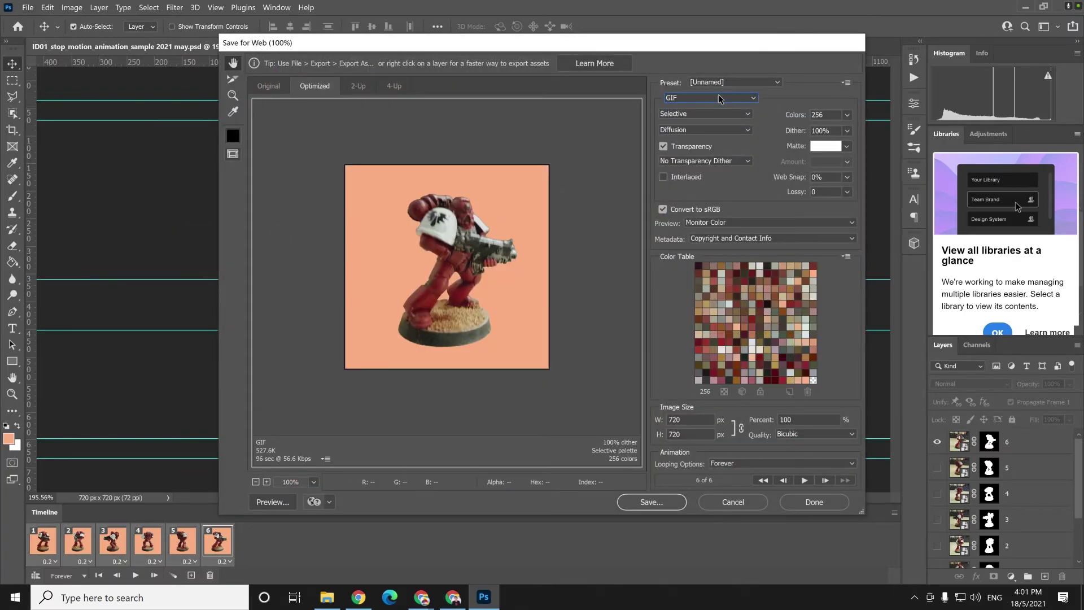
left_click(720, 99)
left_click(699, 112)
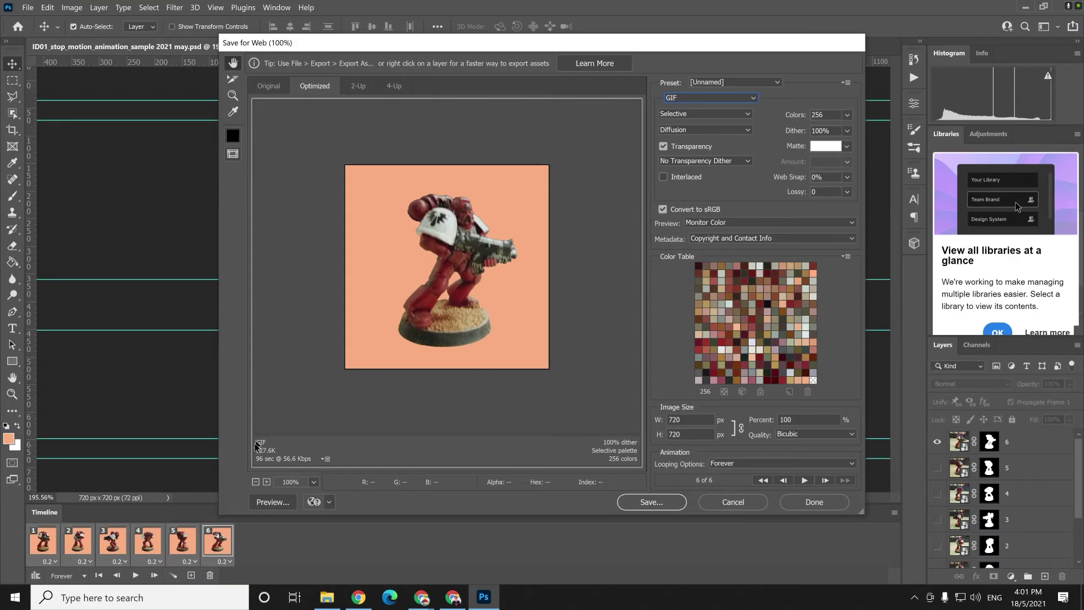
left_click(802, 480)
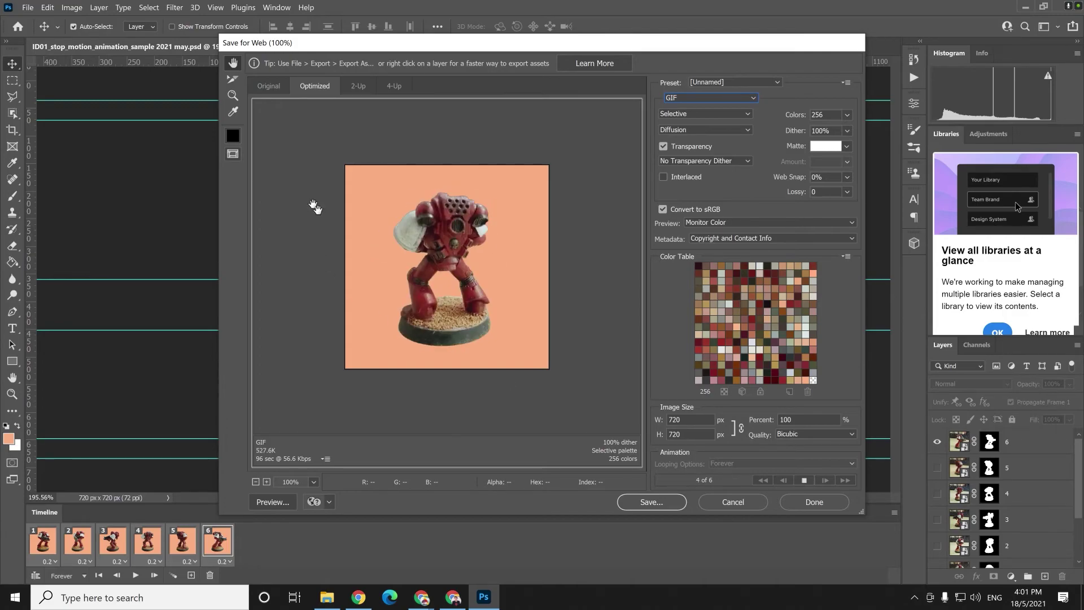
left_click(732, 502)
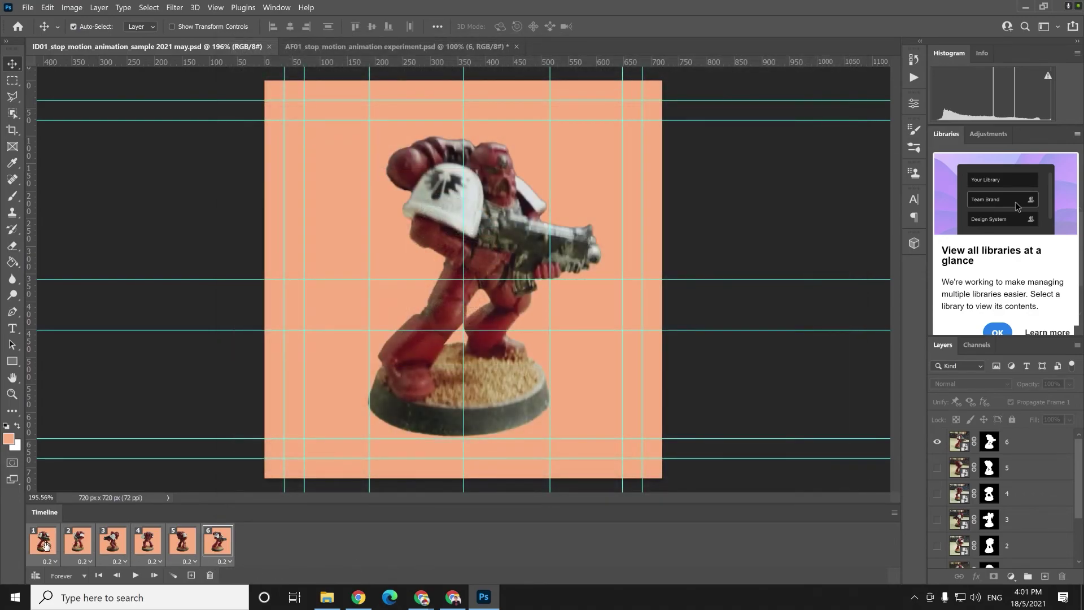
Set the delay of all six frames to 0.1 seconds.
left_click(193, 549)
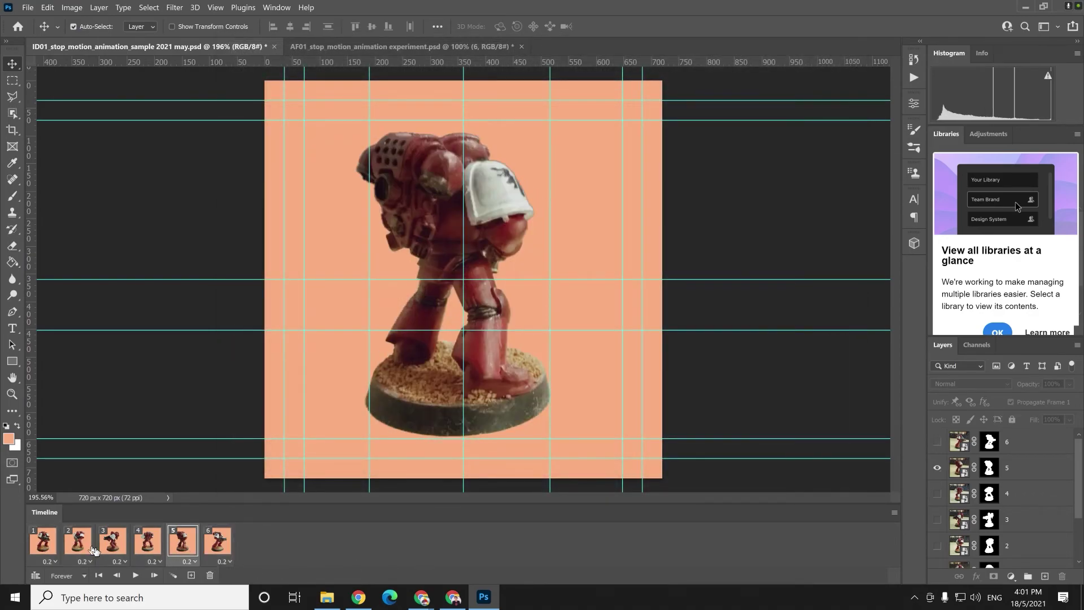
left_click(45, 544)
left_click(217, 541, "shift")
left_click(225, 562)
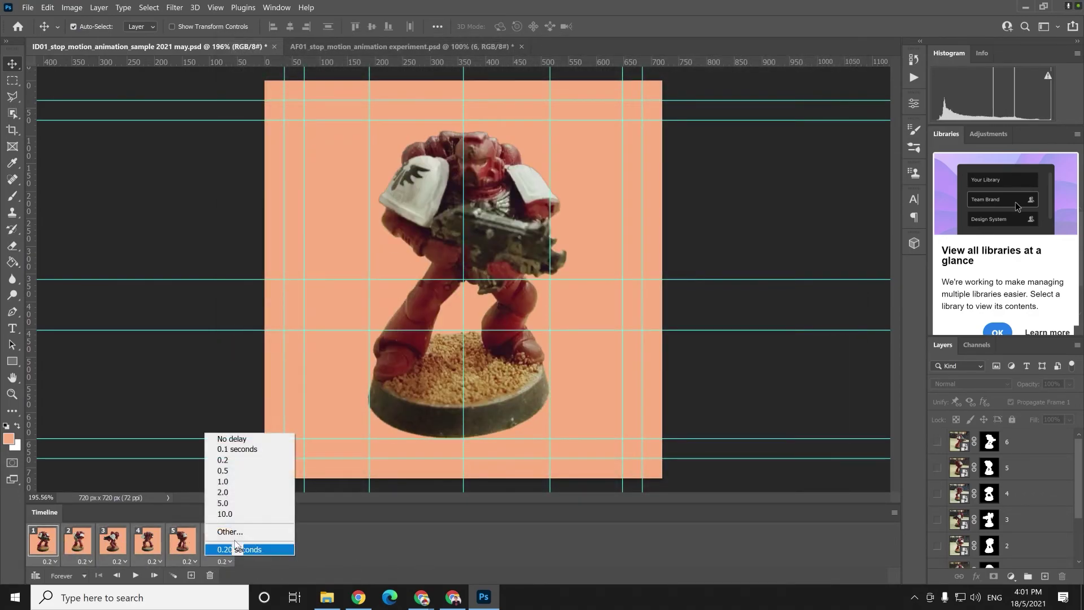
left_click(238, 449)
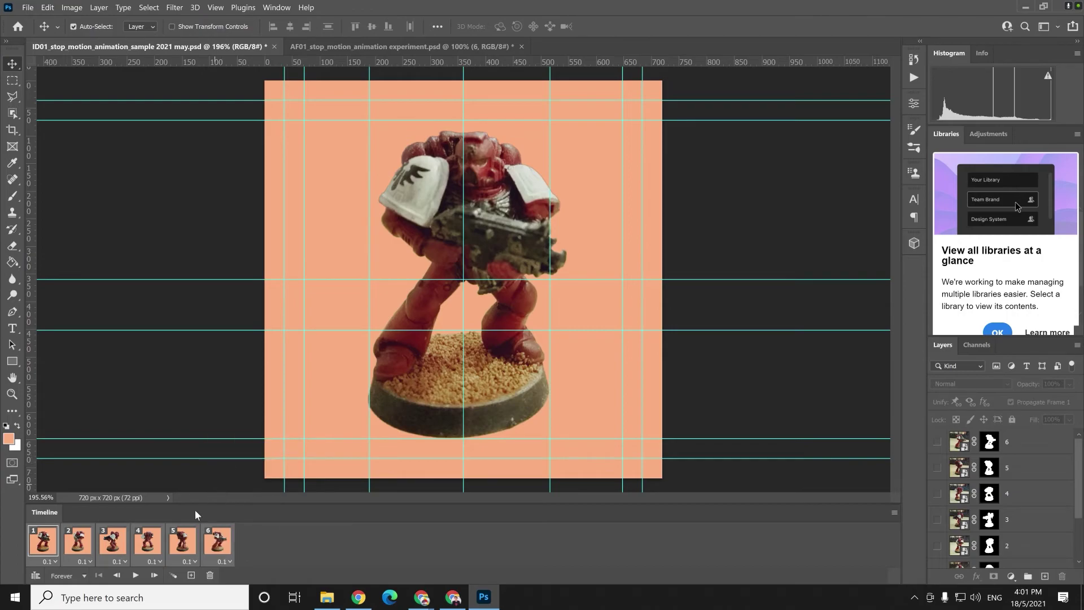
Preview the faster animation as a GIF in Save for Web, and close the preview without exporting.
left_click(30, 8)
mouse_move(154, 190)
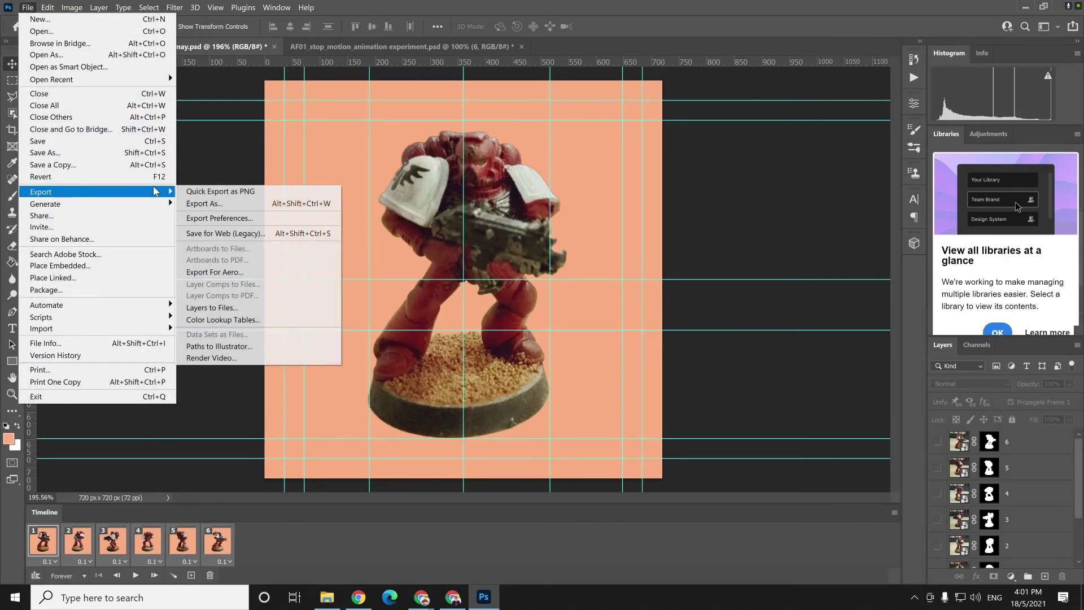
left_click(285, 233)
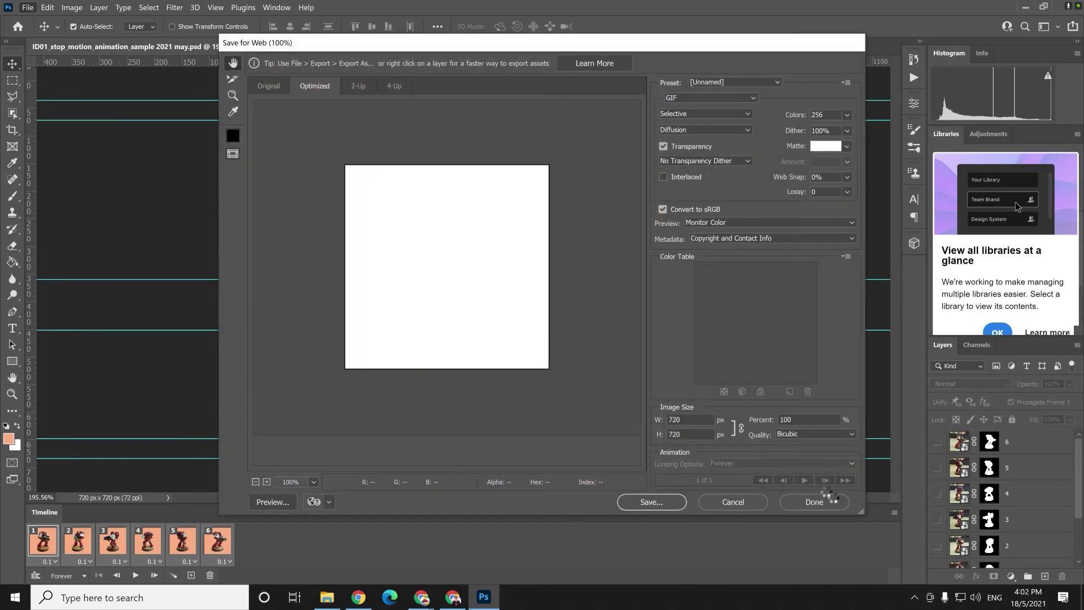
left_click(805, 480)
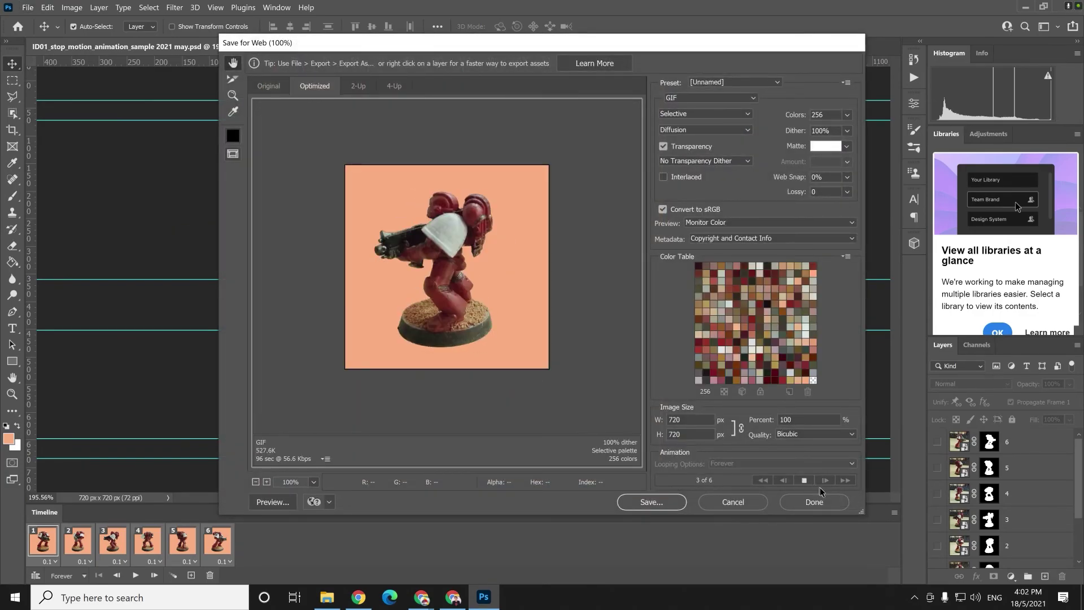
left_click(808, 502)
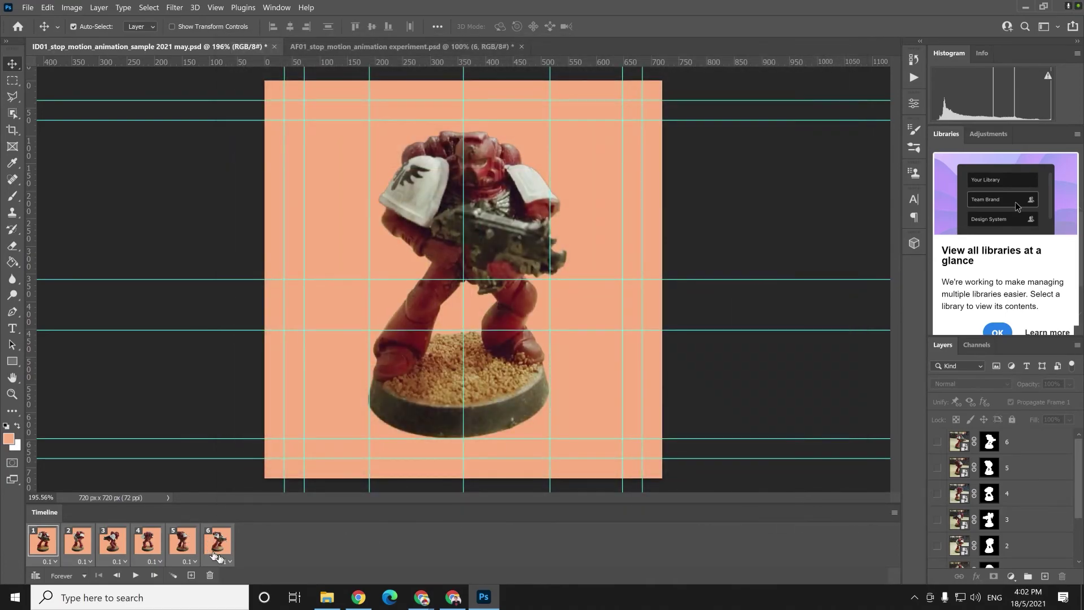
Set the delay of all six frames to 0.2 seconds.
left_click(227, 561)
left_click(254, 462)
Preview the animation in Save for Web and save it as the GIF ID01_stop_motion_animation_sample-2021-may in the Documents folder.
left_click(28, 8)
mouse_move(141, 192)
left_click(249, 237)
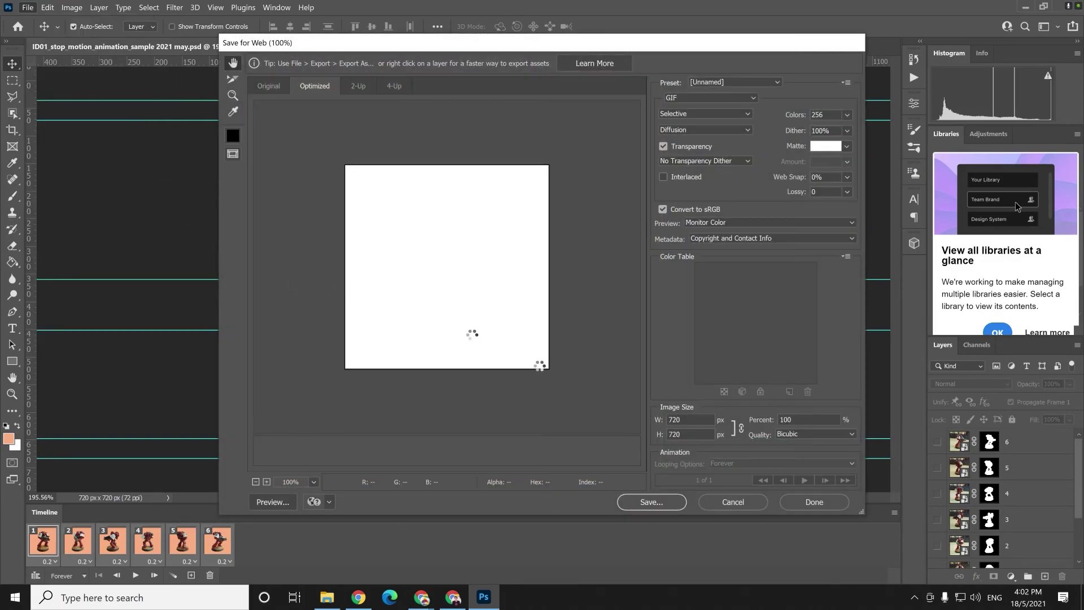
left_click(809, 480)
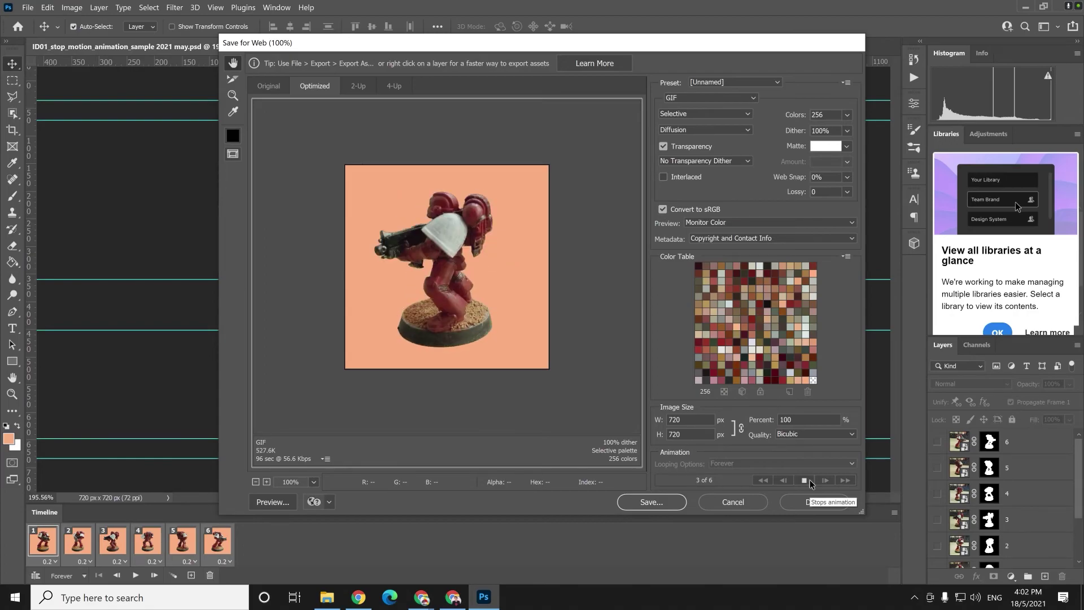
left_click(810, 479)
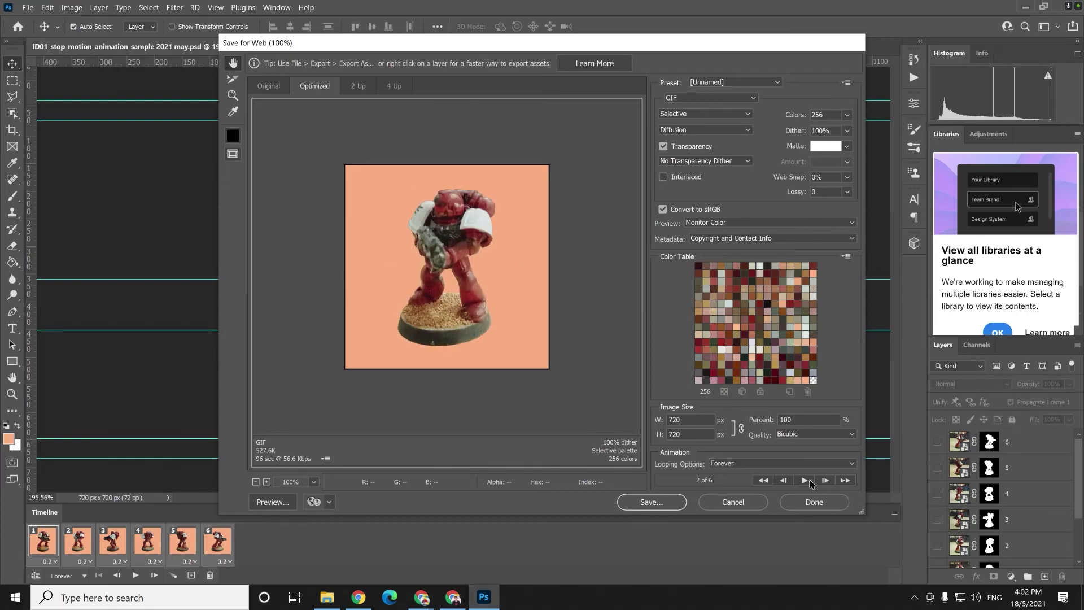
left_click(643, 503)
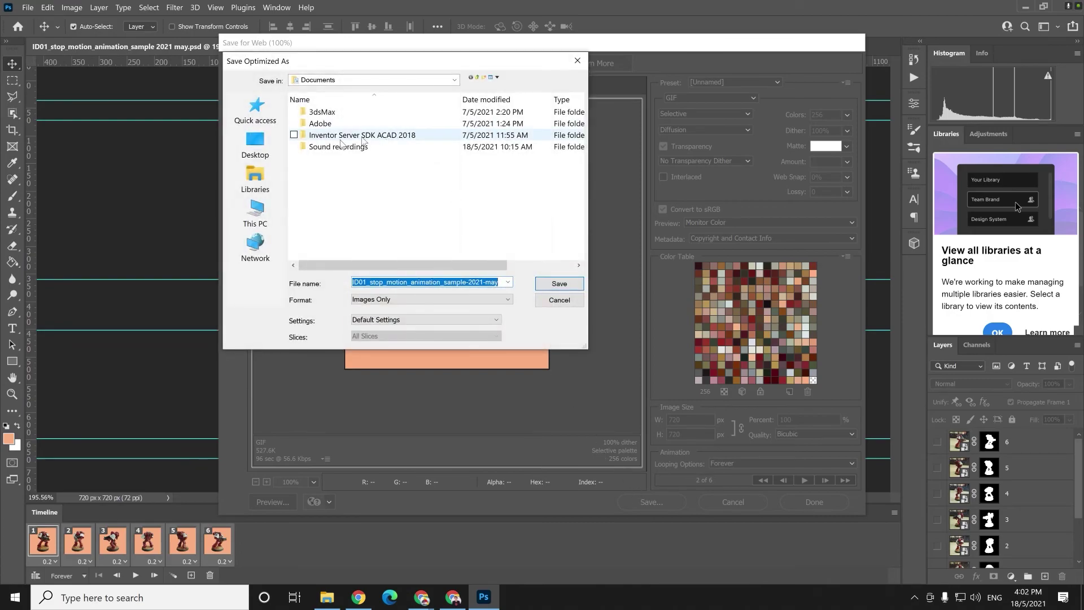
left_click(559, 286)
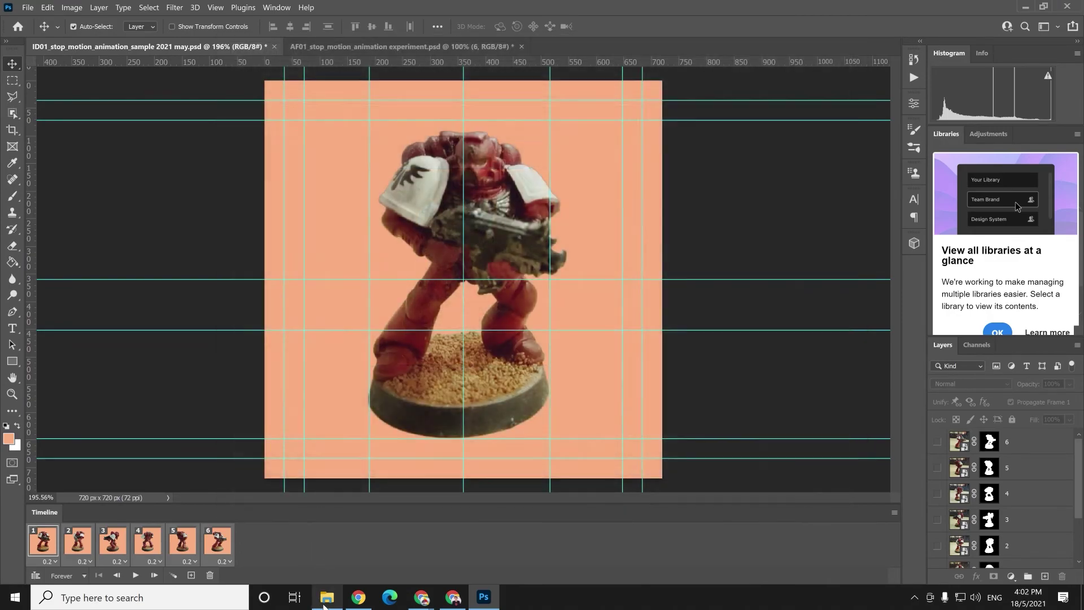
Switch to File Explorer, open the Documents folder in a new window, and view the exported GIF in Photos.
left_click(327, 597)
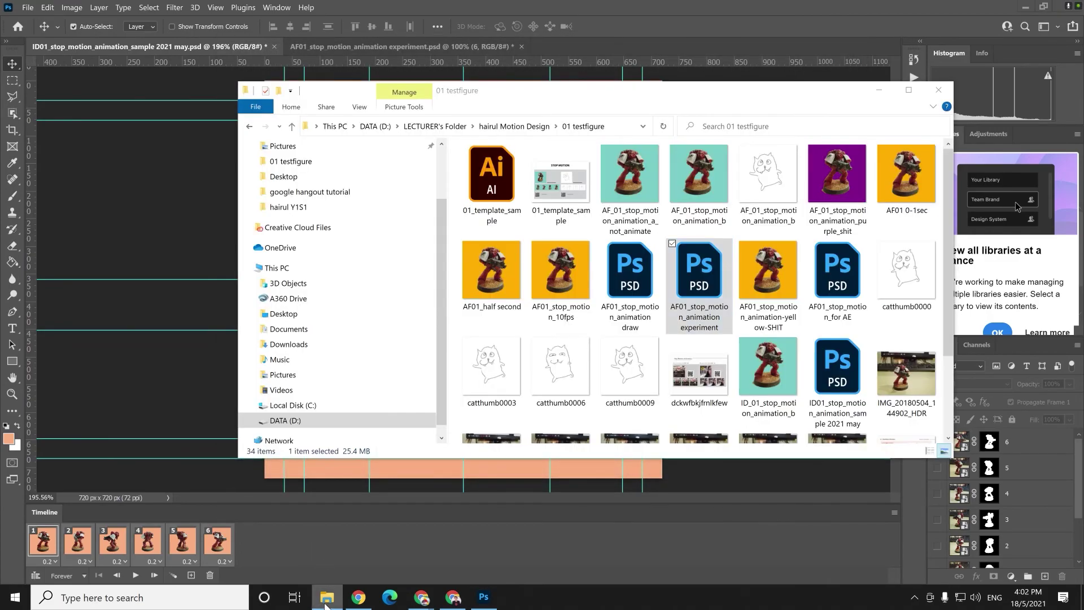
right_click(326, 597)
left_click(287, 280)
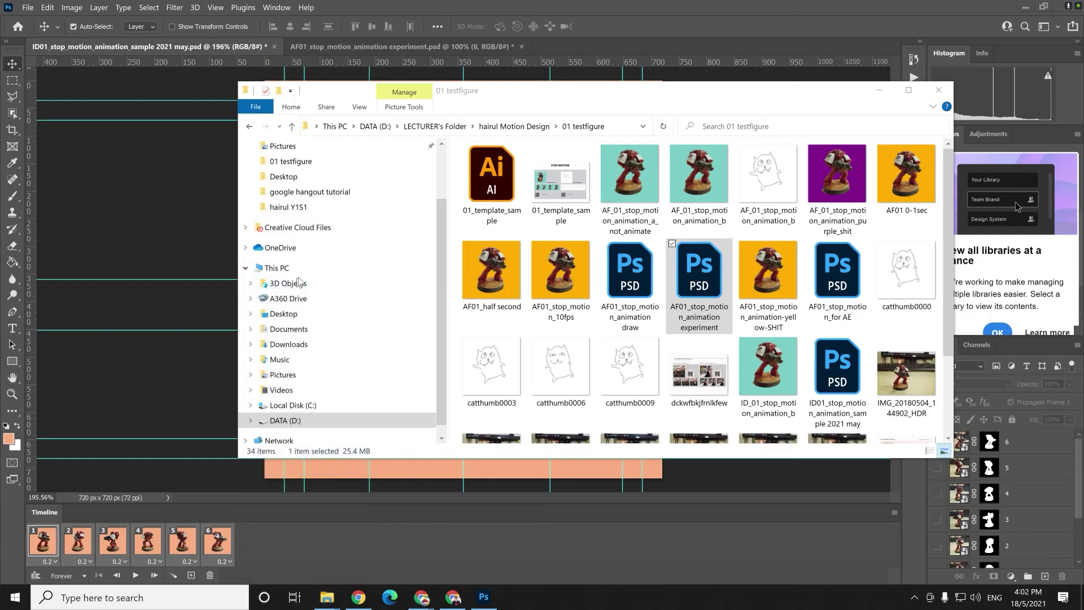
double_click(520, 238)
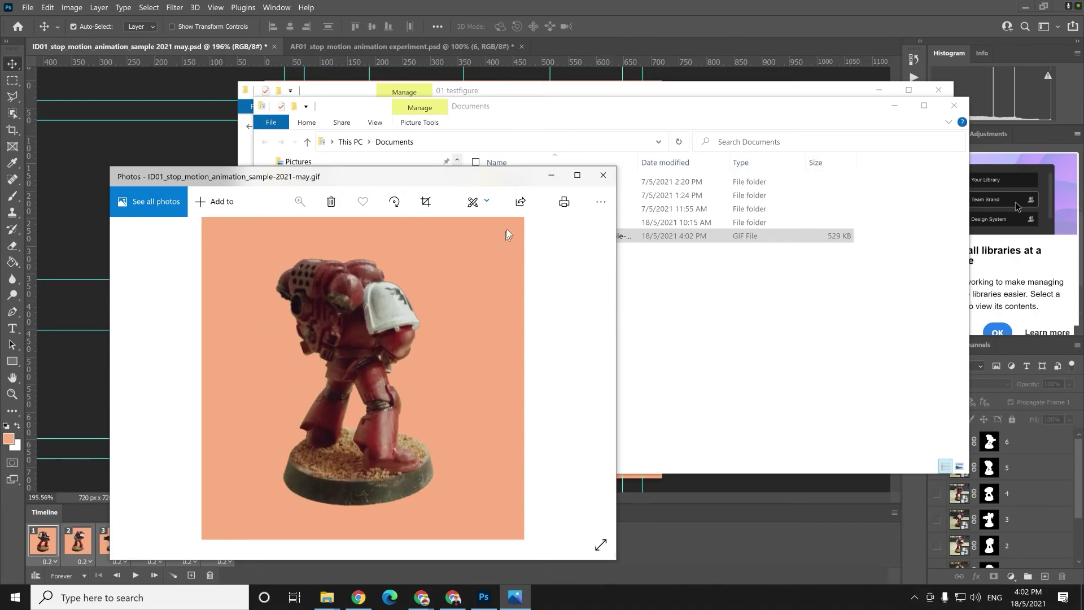
left_click_drag(969, 182, 940, 159)
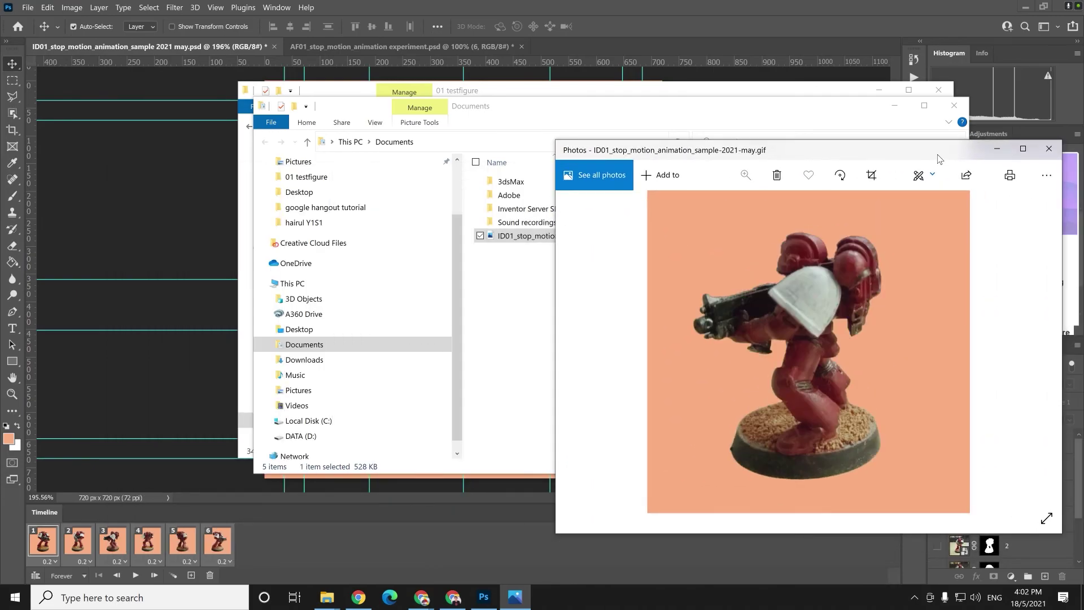
mouse_move(455, 602)
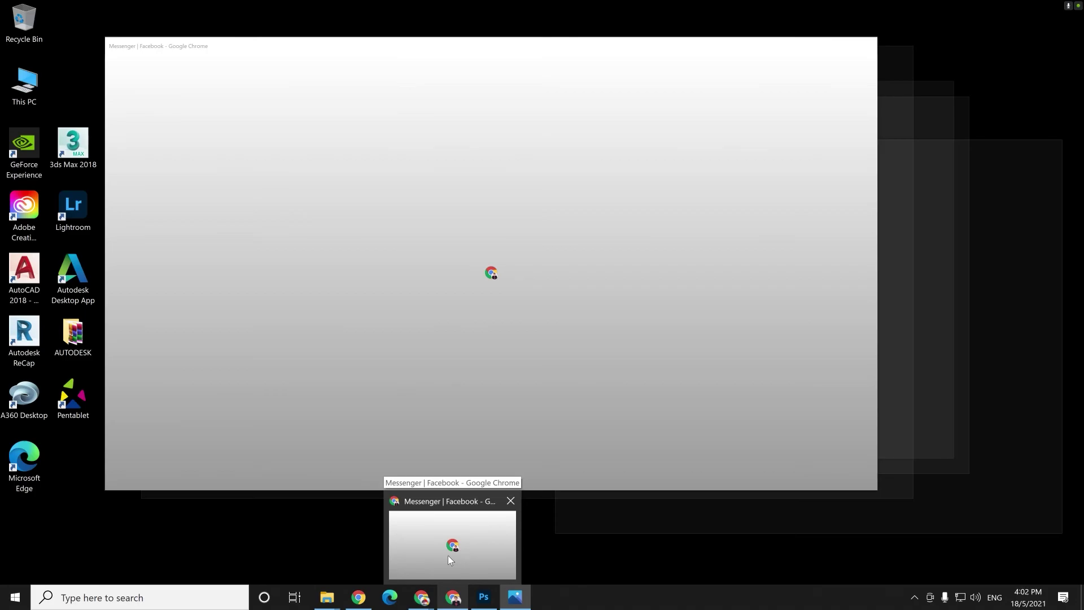
left_click(449, 555)
left_click_drag(662, 50, 611, 56)
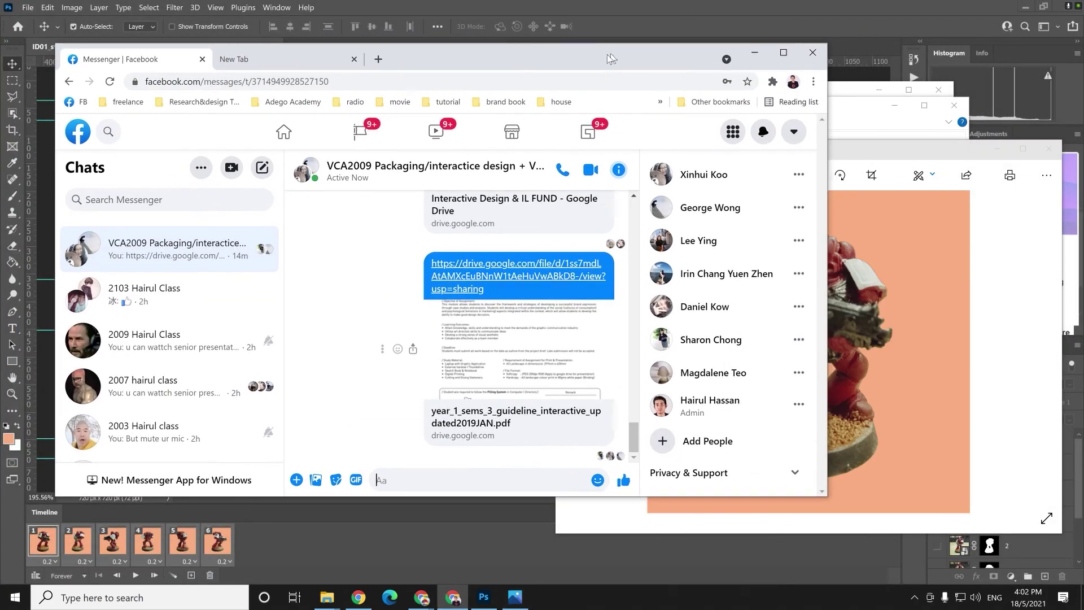
left_click(380, 59)
left_click(312, 108)
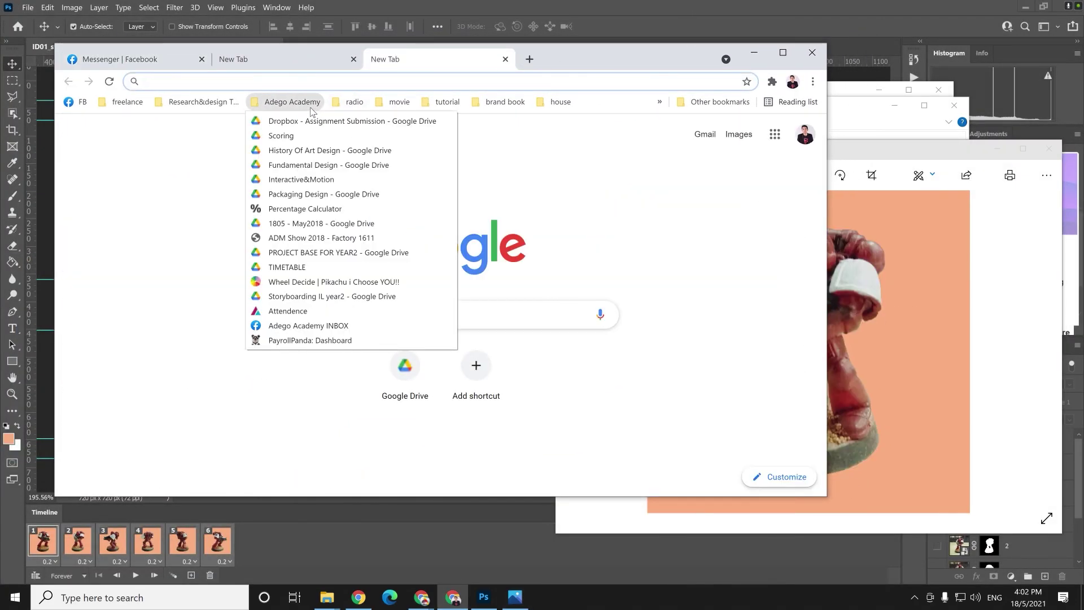
left_click(902, 151)
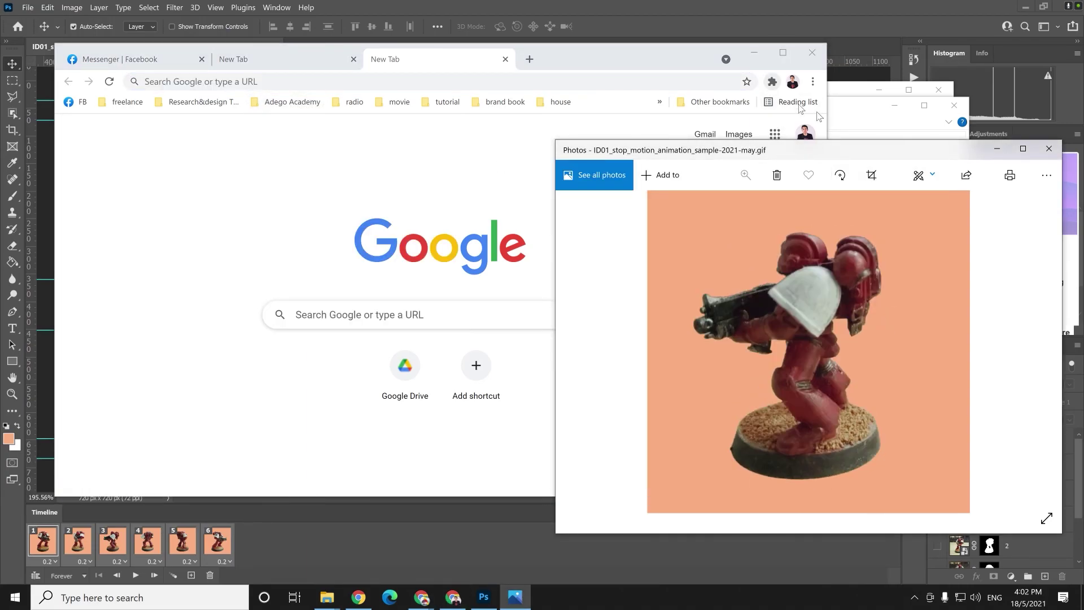
Close the Photos preview and move the exported ID01 GIF from Documents into the 01 testfigure folder.
left_click(1049, 148)
left_click(881, 266)
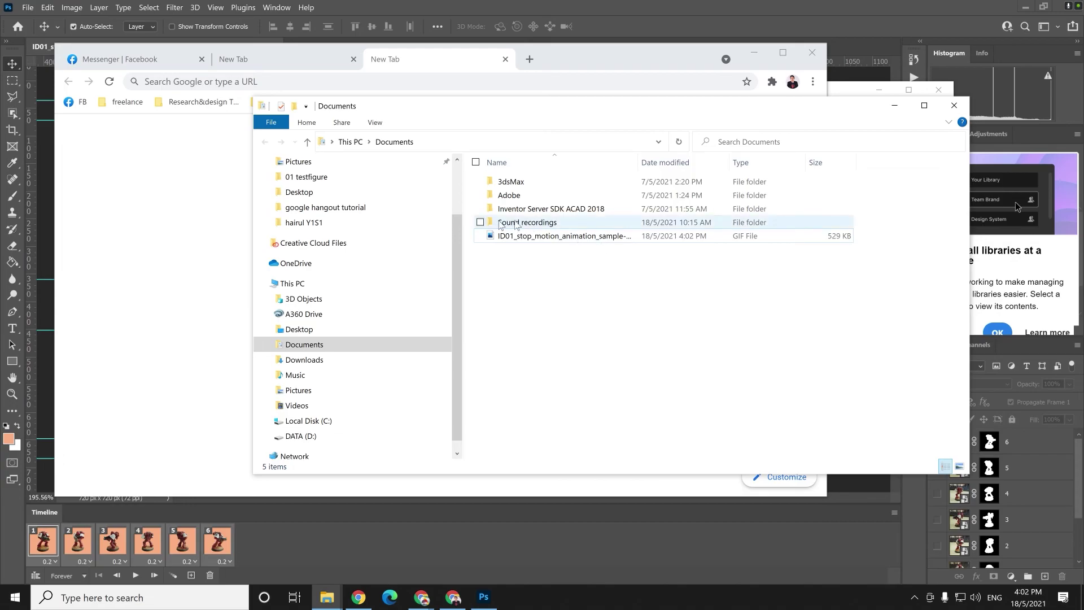
left_click_drag(601, 112, 559, 111)
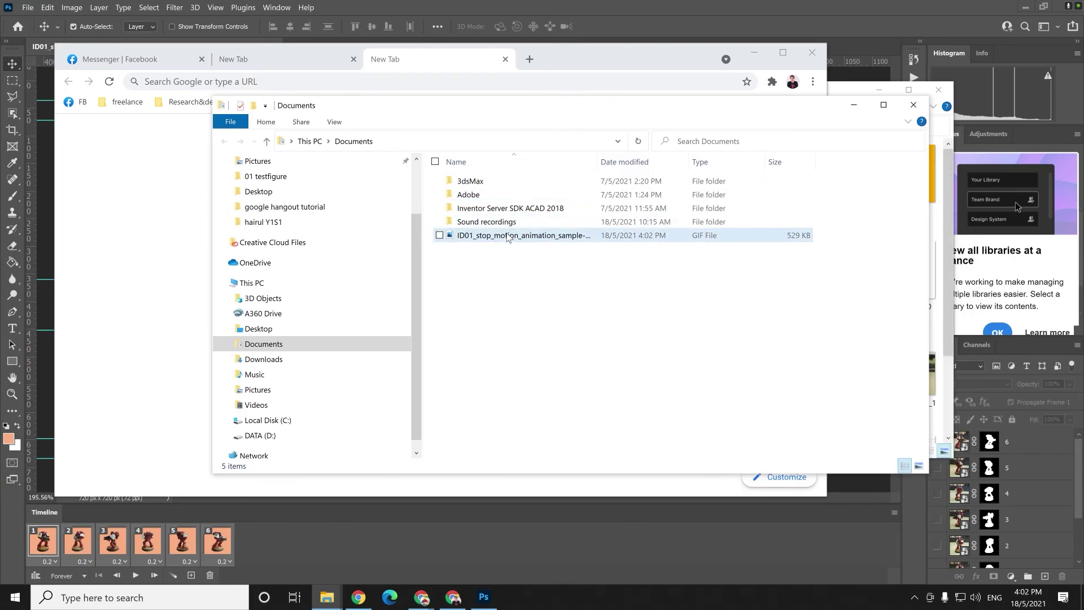
left_click(330, 598)
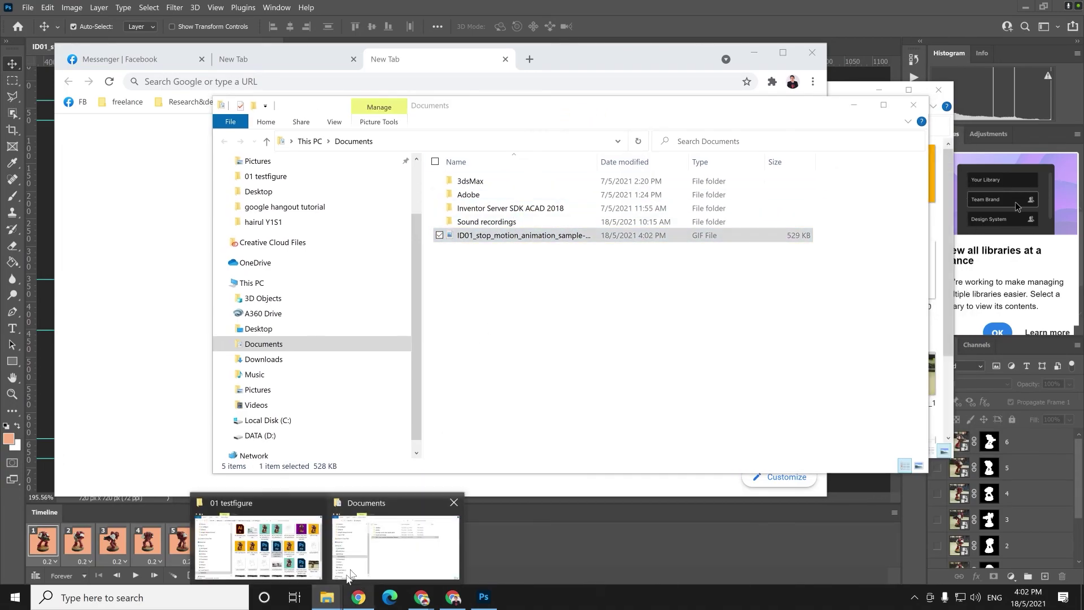
left_click(319, 537)
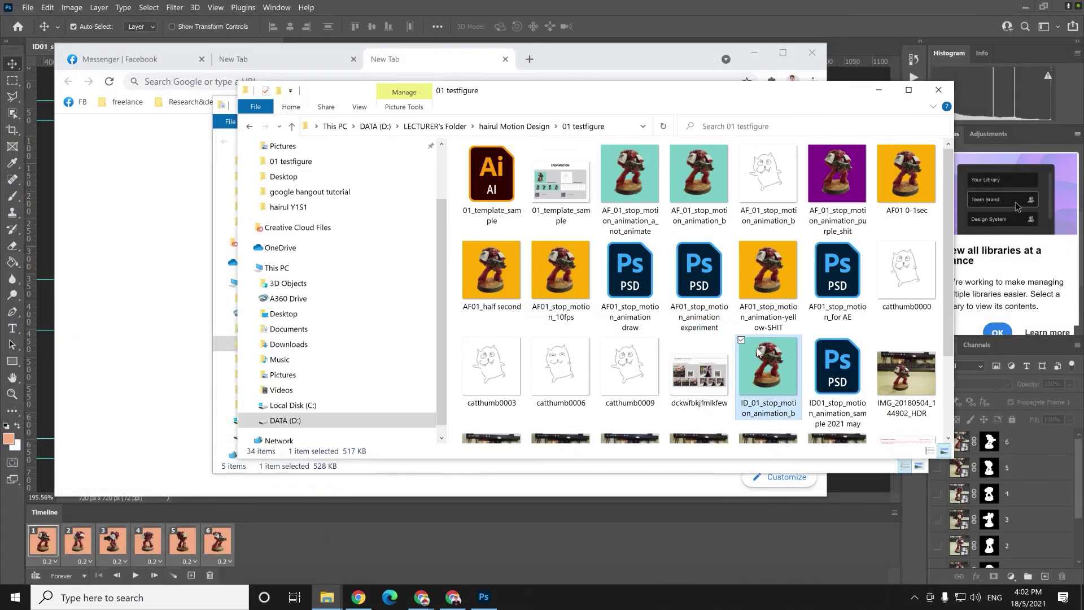
key("ctrl+v")
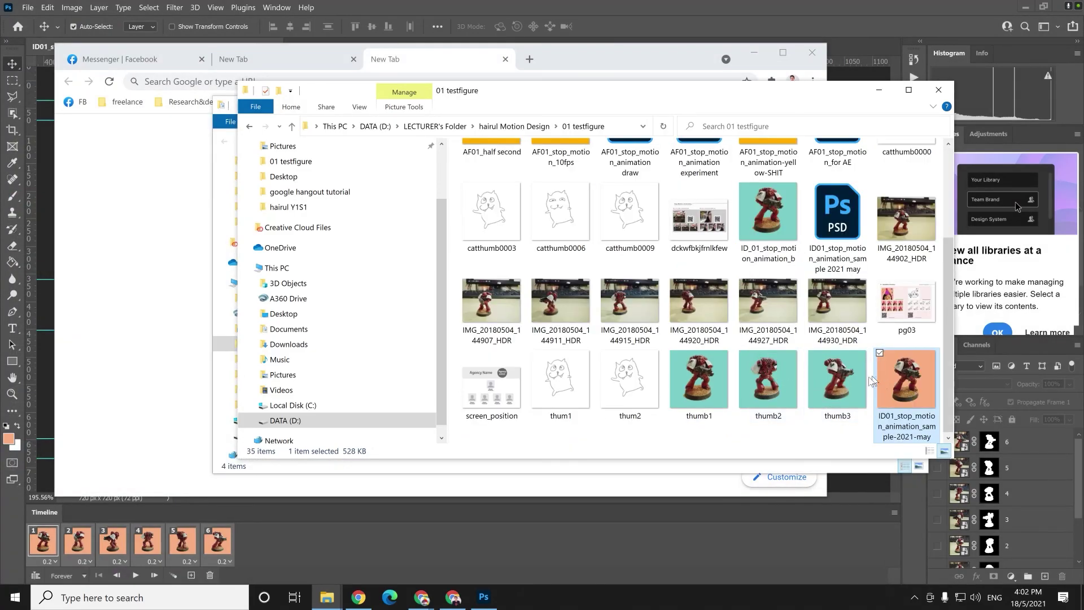
View the yellow-background GIF, AF_01_stop_motion_animation_b and AF_01_stop_motion_animation_a_not_animate in turn, closing each one.
scroll(860, 379, "up", 3)
double_click(755, 296)
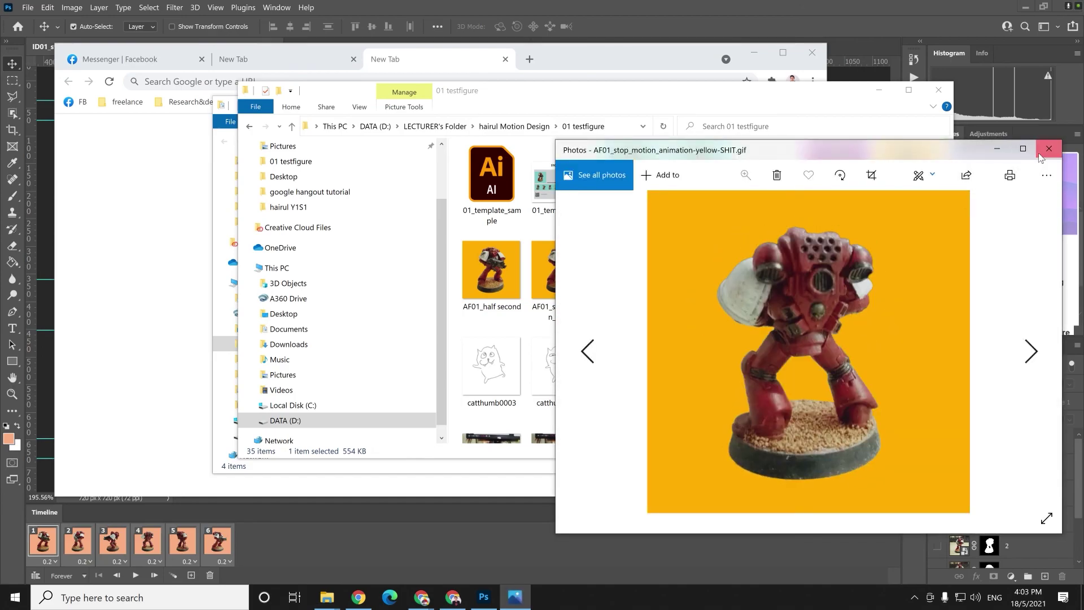
key("alt+F4")
double_click(712, 178)
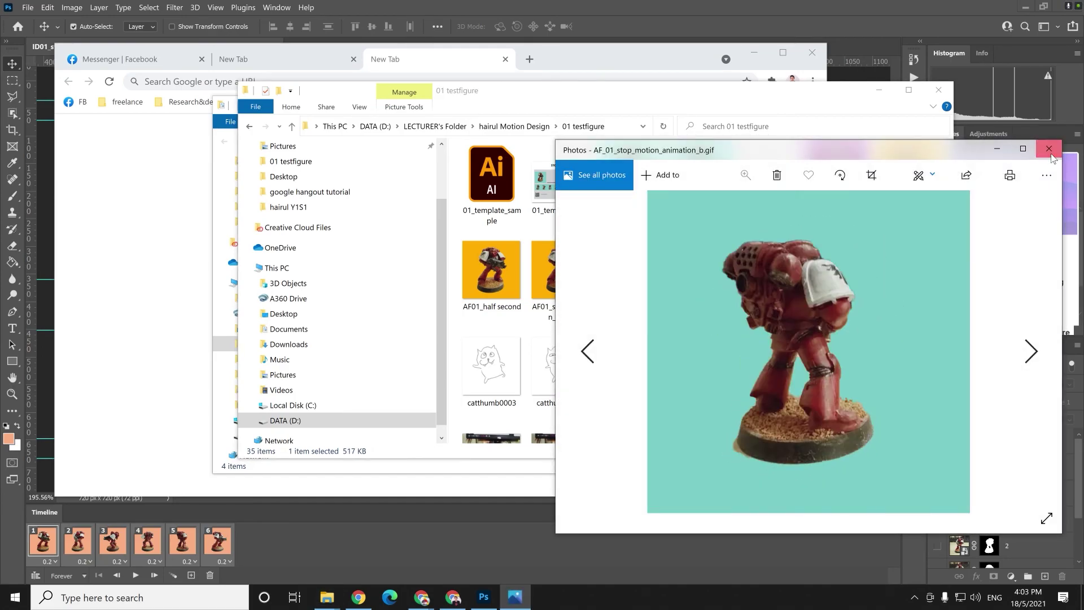
left_click(1050, 152)
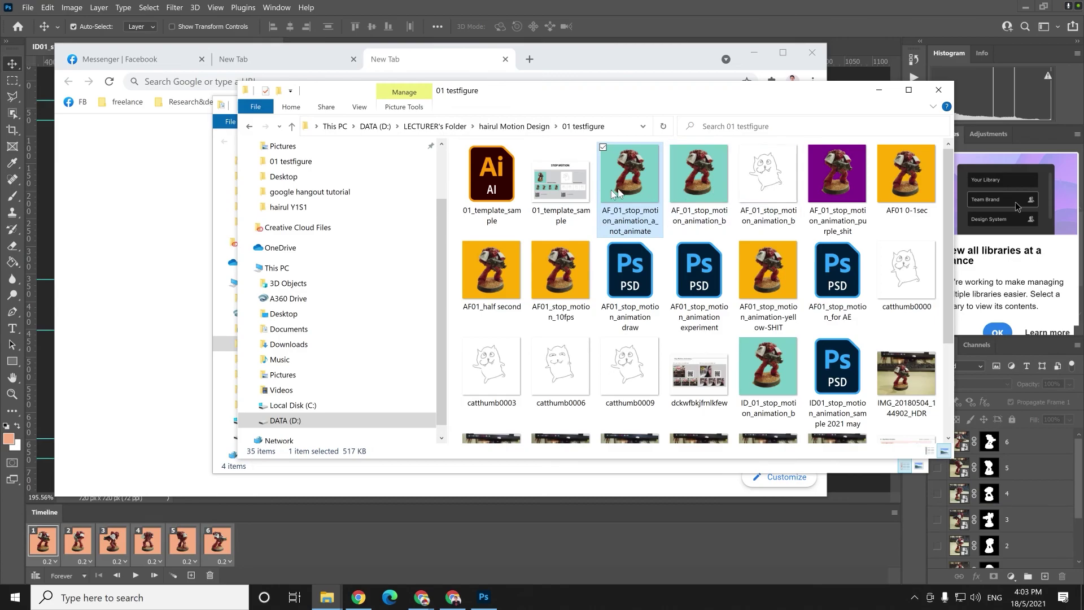
double_click(624, 192)
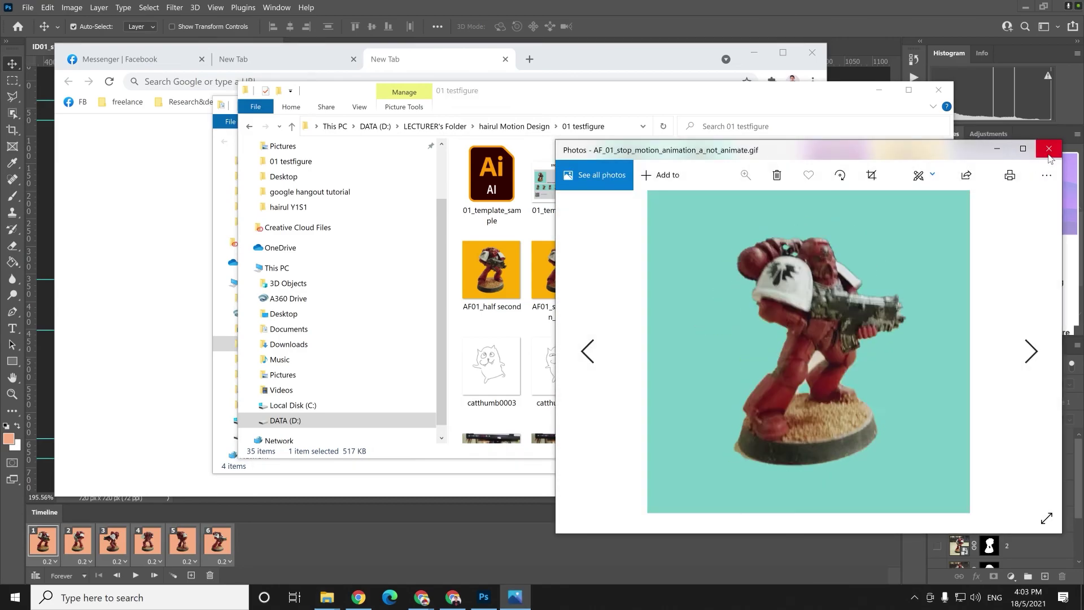
left_click(1050, 151)
View the exported ID01_stop_motion_animation_sample-2021-may GIF in the 01 testfigure folder at full-screen size, and close it.
scroll(858, 294, "down", 2)
scroll(828, 324, "up", 2)
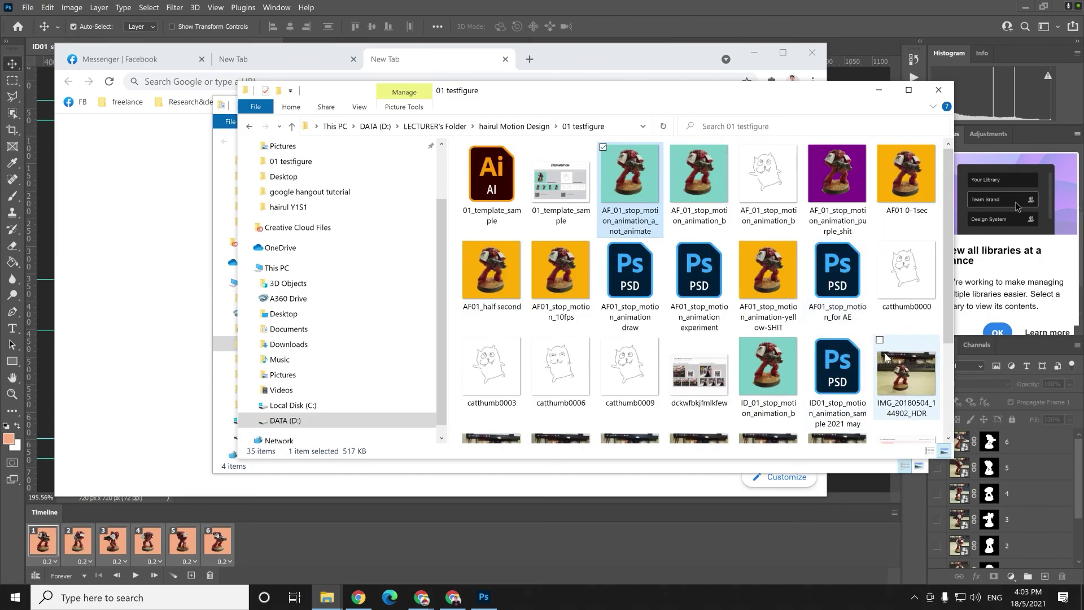
scroll(897, 379, "down", 3)
double_click(897, 380)
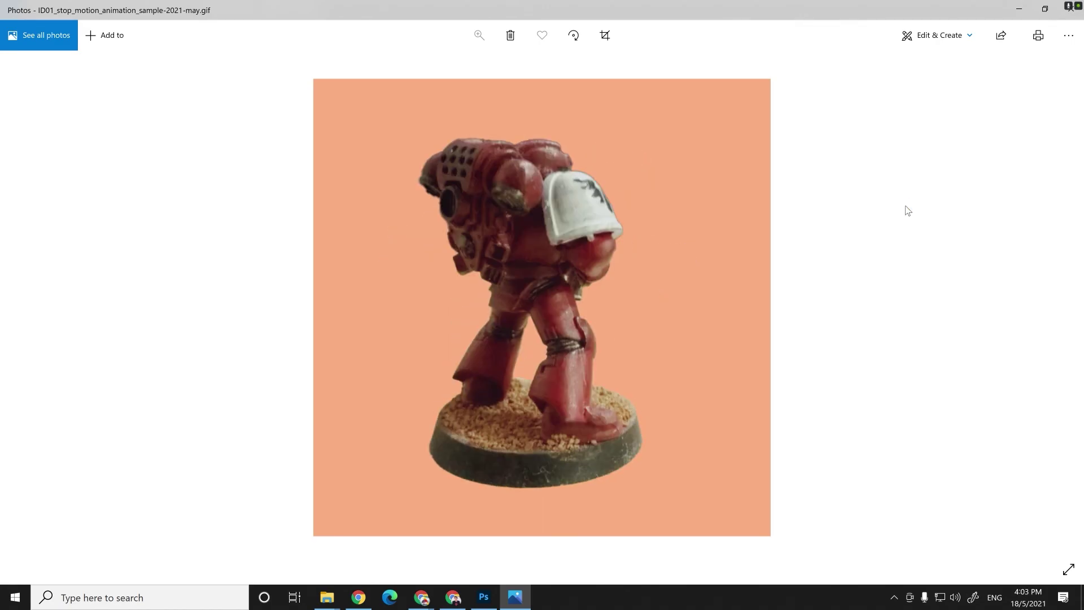
left_click(314, 310)
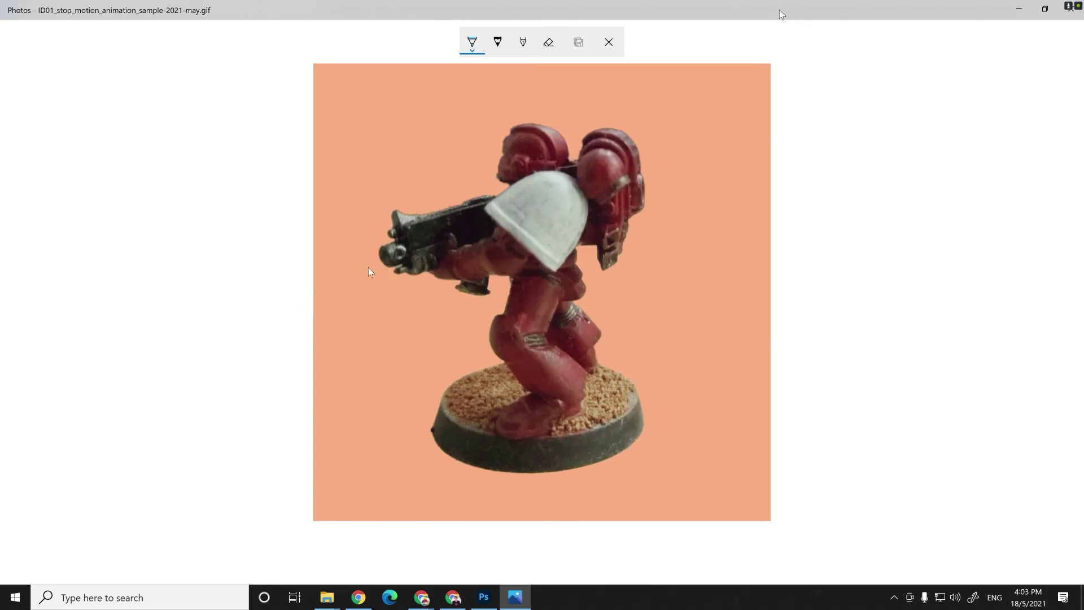
left_click(1065, 11)
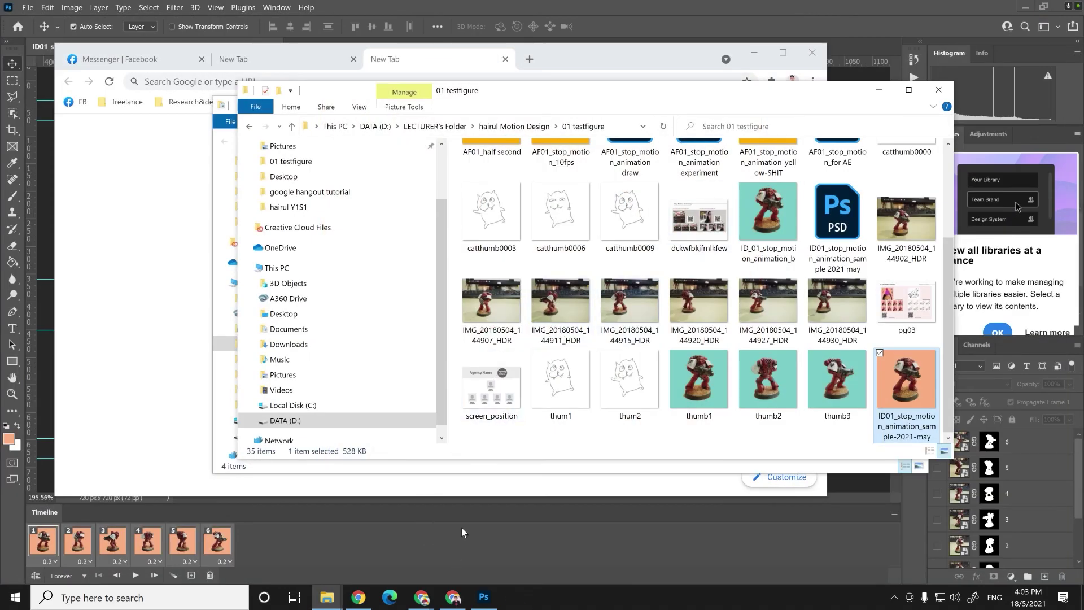
Return to Photoshop, close the AF01 experiment document without saving, and close the ID01 sample document.
left_click(462, 529)
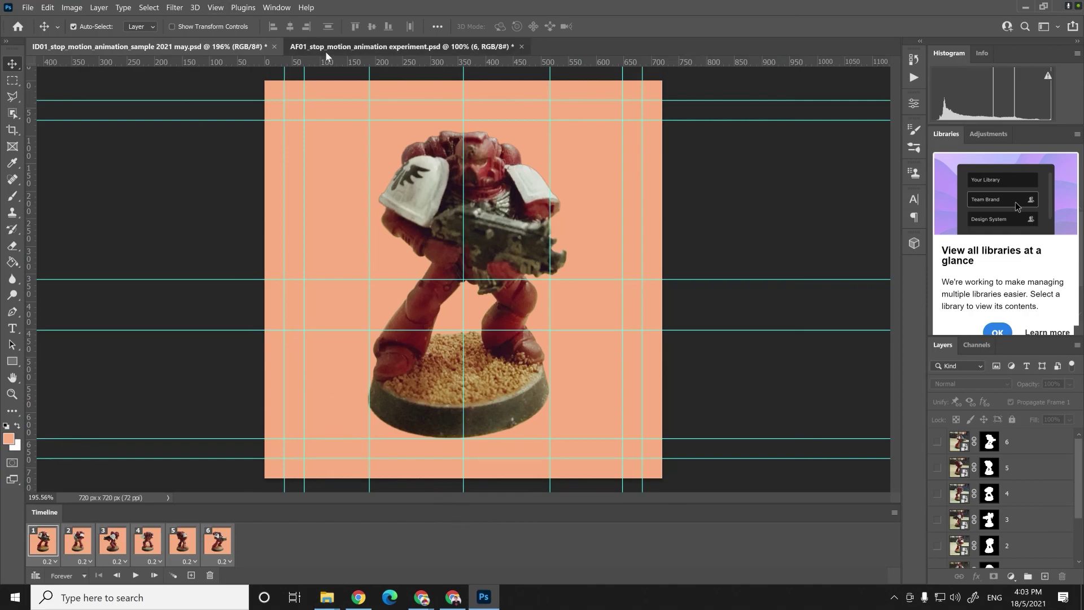
left_click(326, 49)
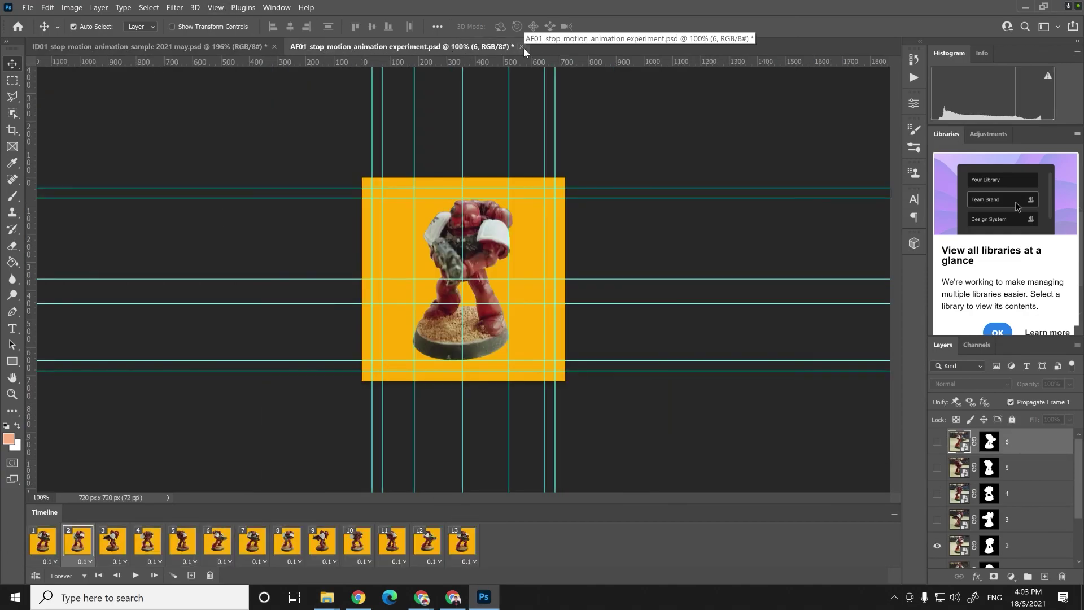
left_click(522, 47)
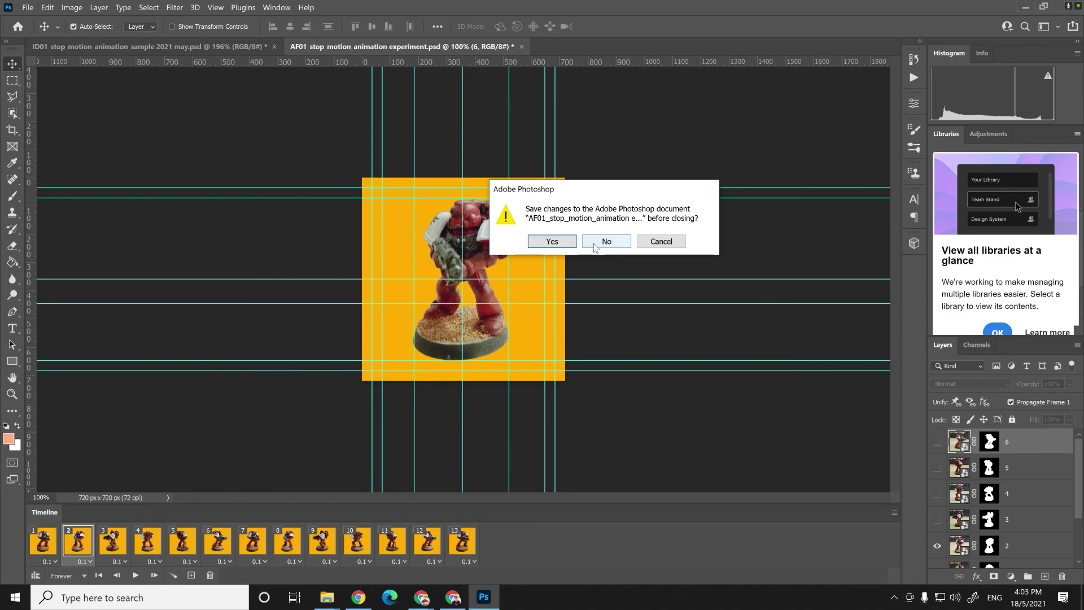
left_click(595, 247)
left_click(273, 46)
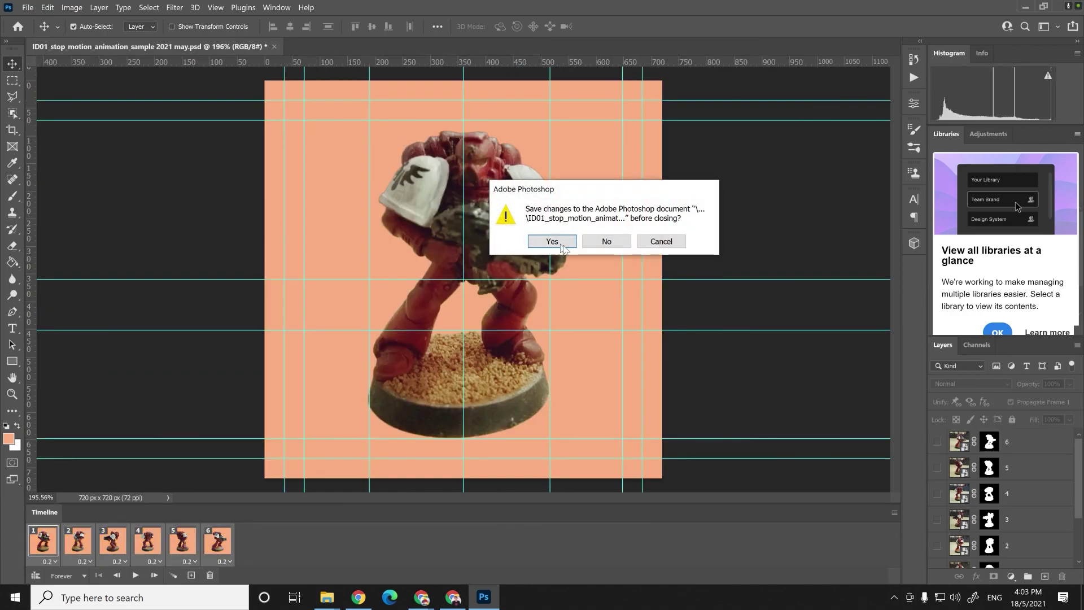